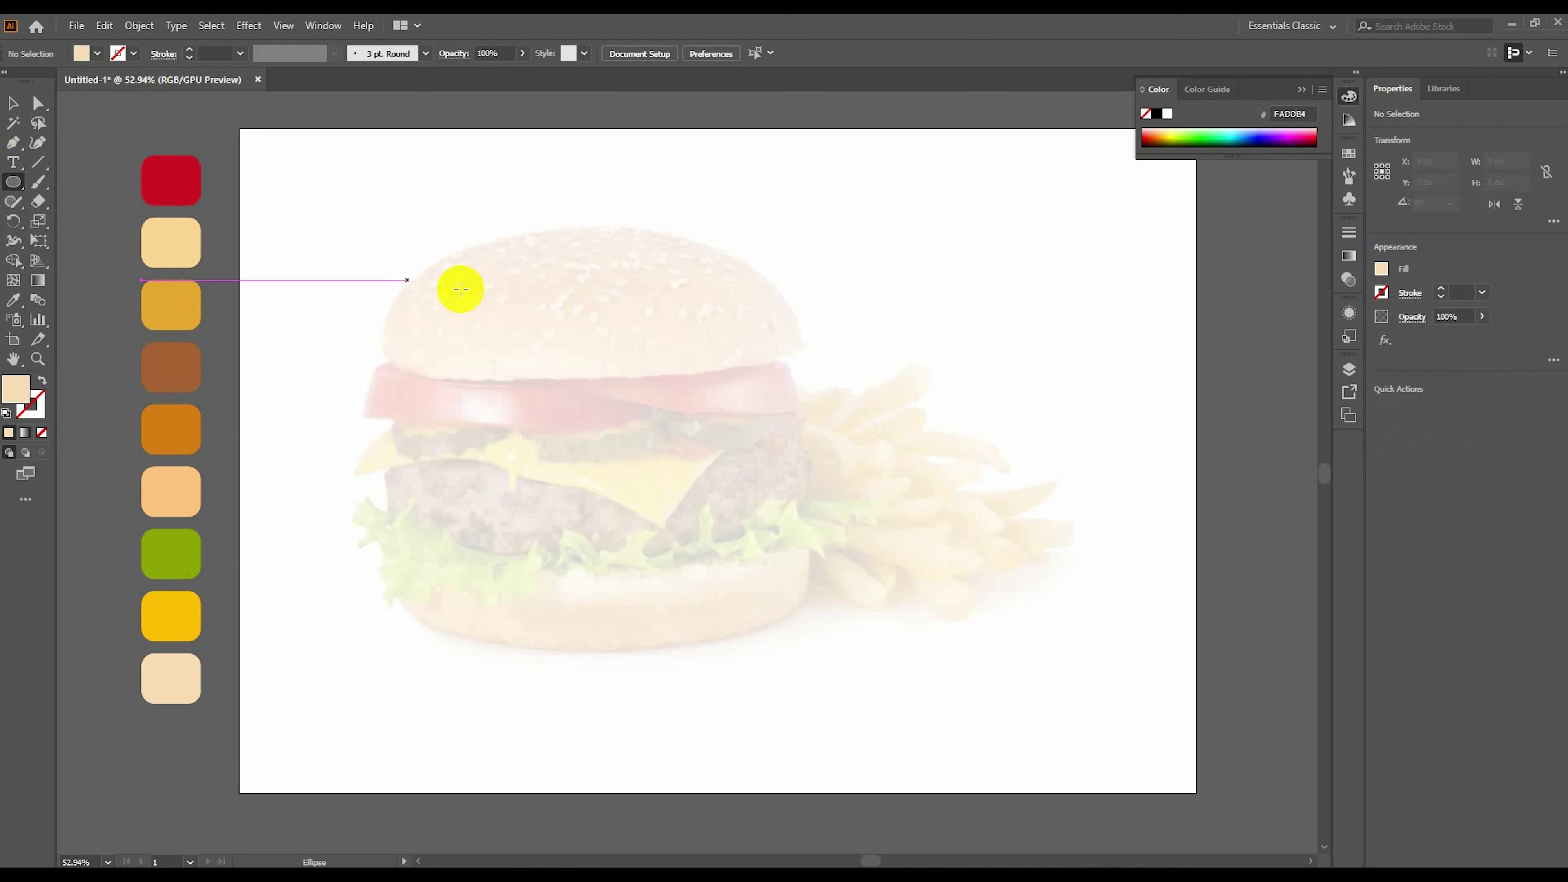
Draw a 712×151 px peach rounded-rectangle pill over the reference photo's bottom bun.
{"action": "left_click", "coordinate": [74, 201]}
{"action": "left_click_drag", "start_coordinate": [382, 549], "coordinate": [810, 633]}
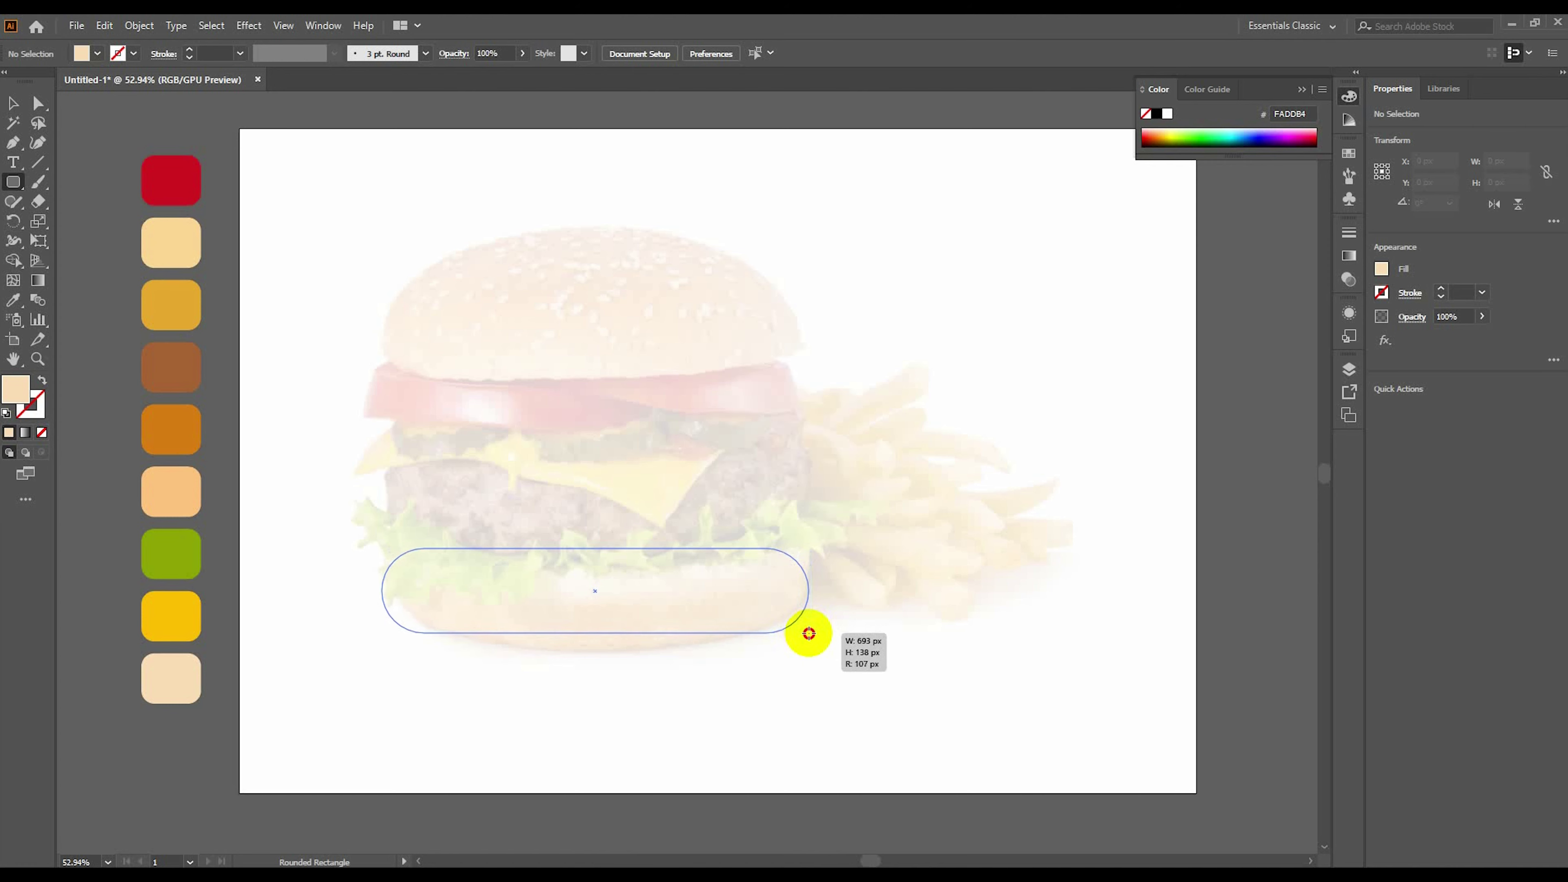
{"action": "left_click_drag", "start_coordinate": [820, 635], "coordinate": [820, 640]}
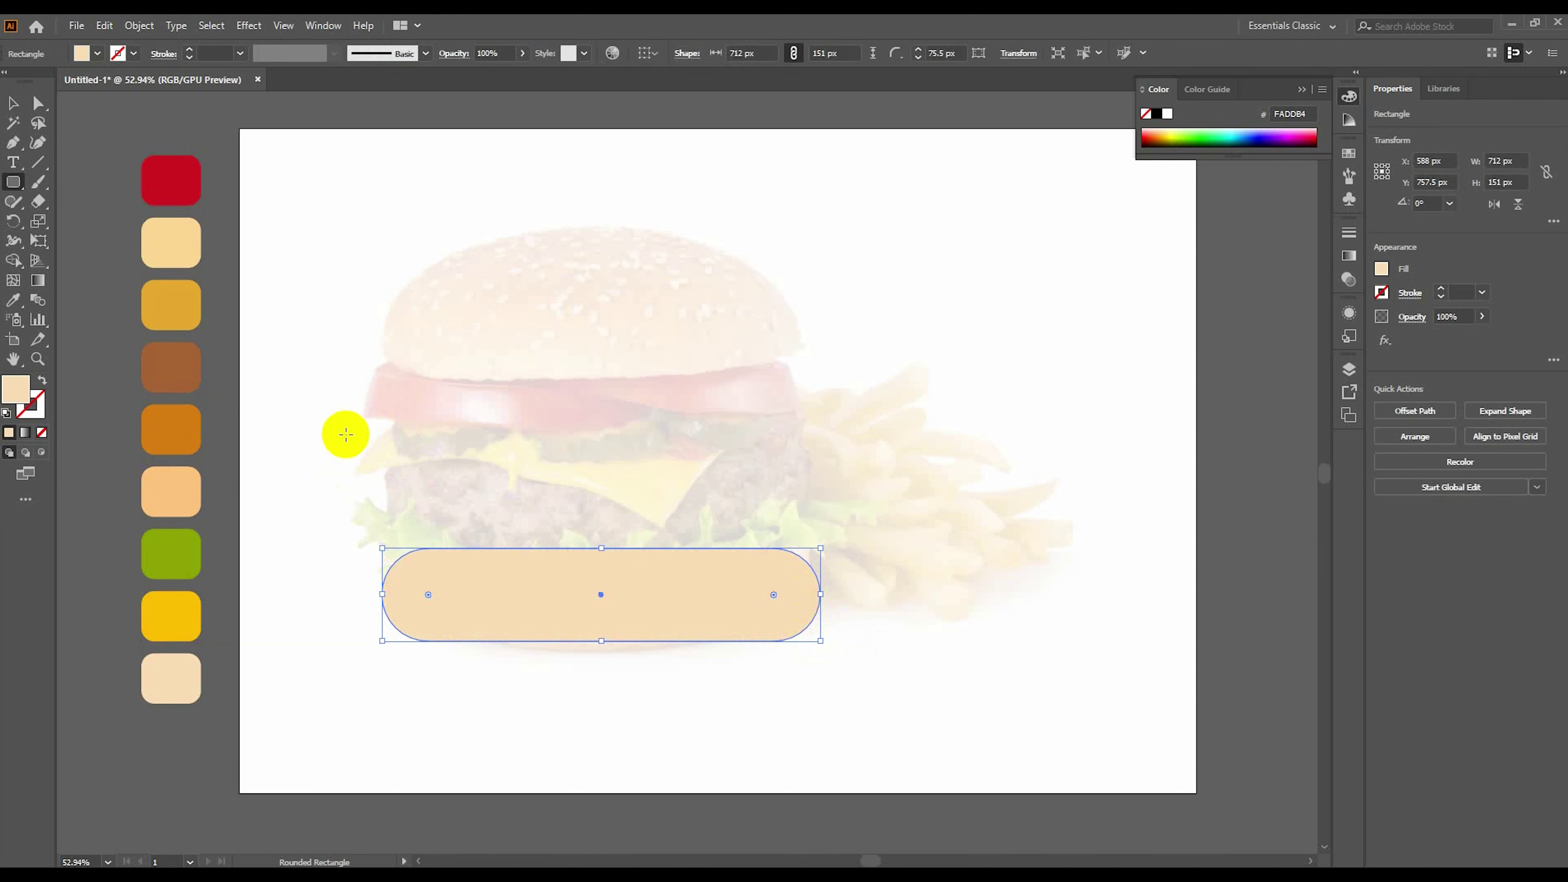
{"action": "left_click", "coordinate": [7, 105]}
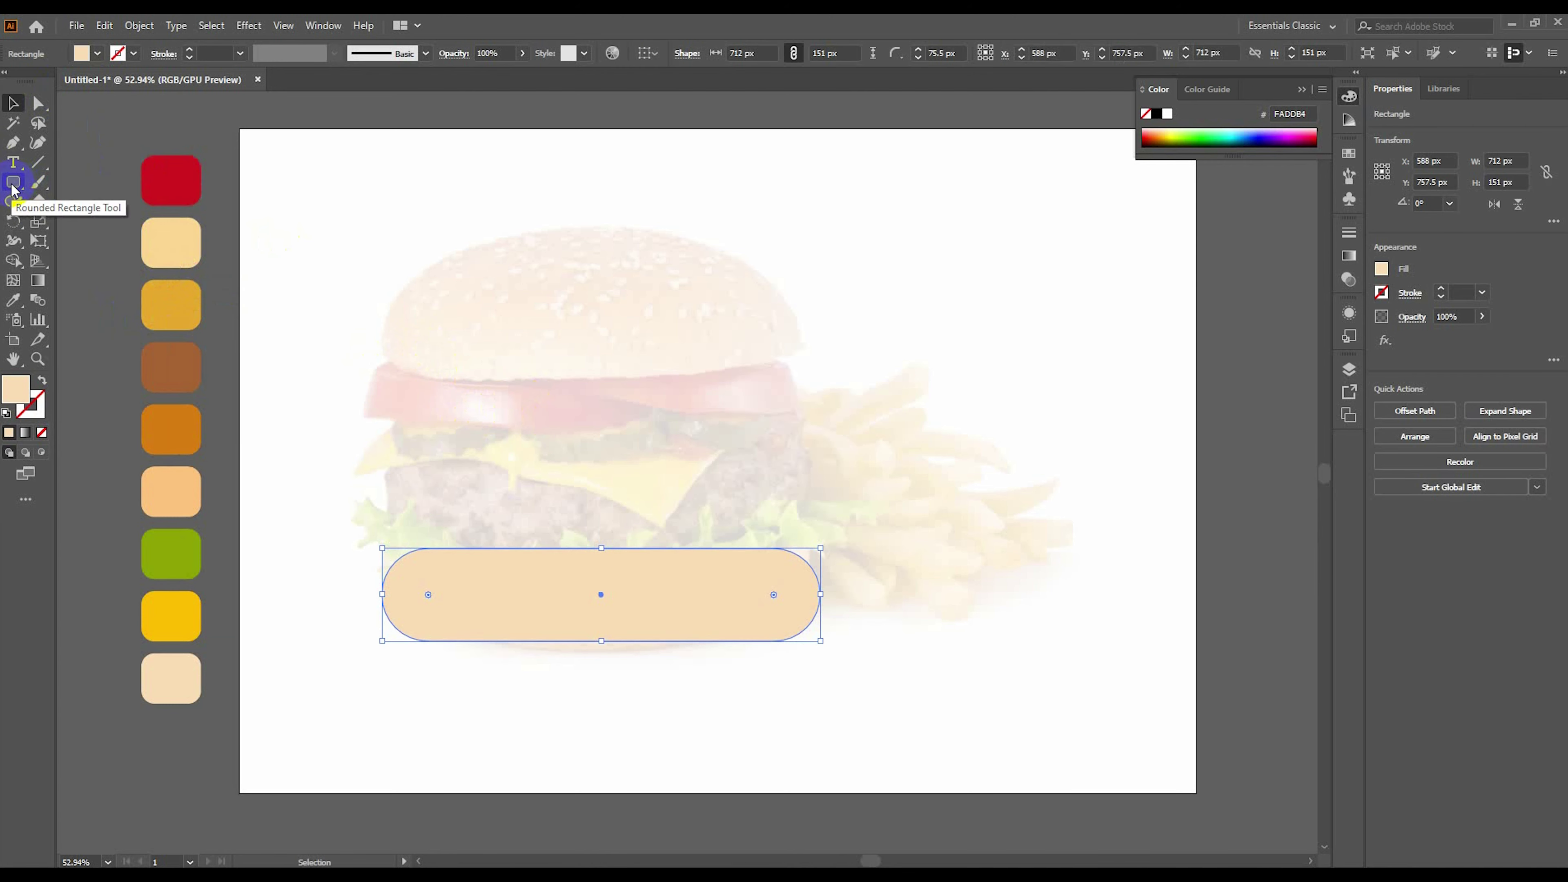
{"action": "key", "text": "a"}
{"action": "left_click", "coordinate": [643, 664]}
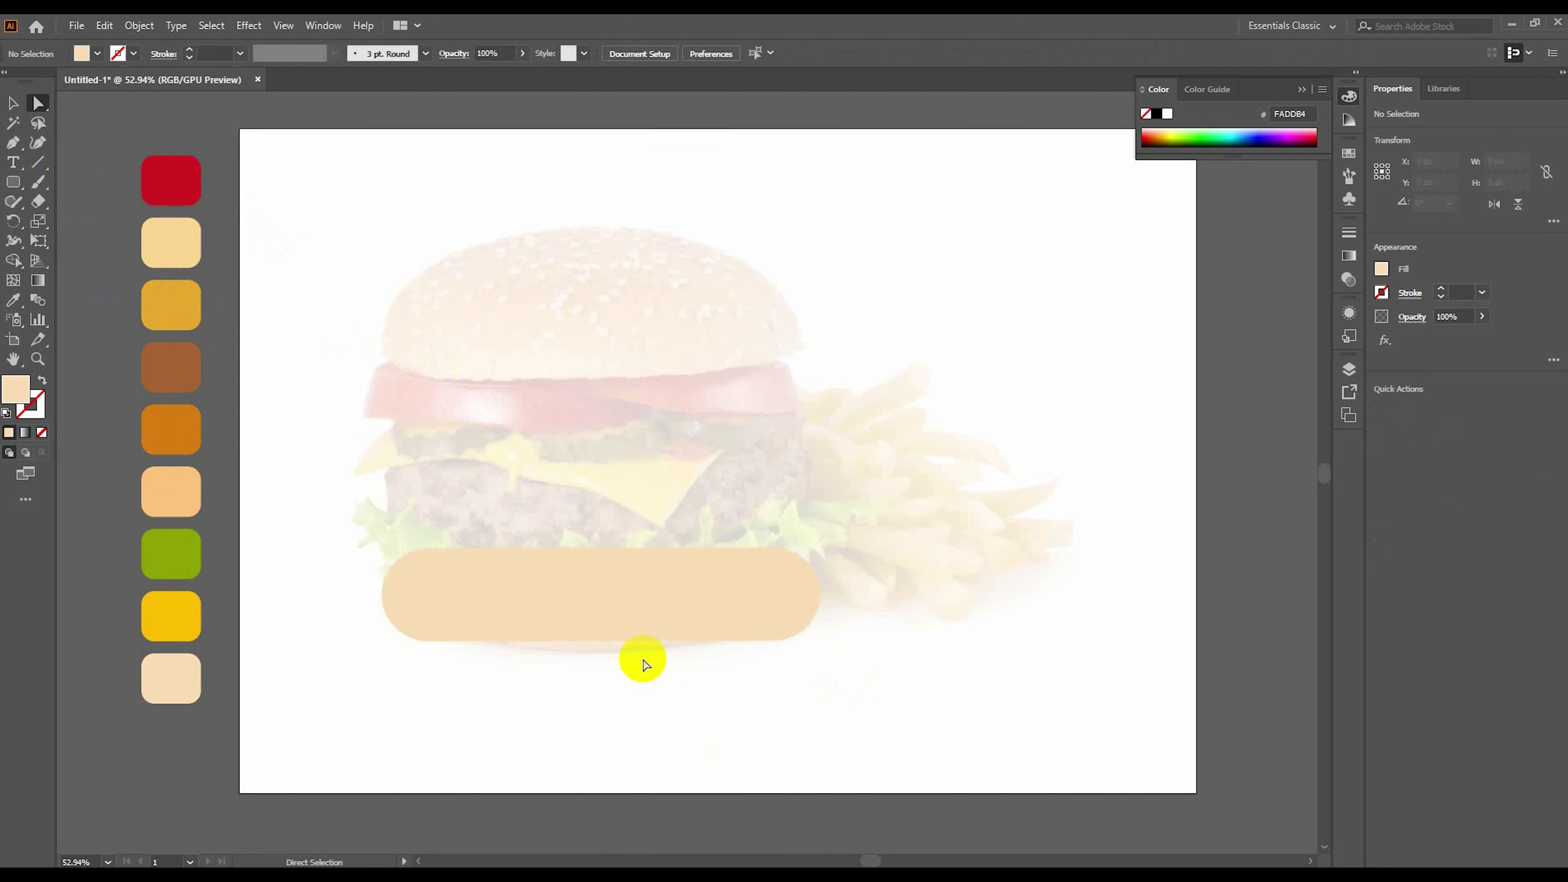
{"action": "left_click", "coordinate": [593, 629]}
Fill the pill light orange and draw an ellipse over the top bun.
{"action": "left_click", "coordinate": [186, 489]}
{"action": "key", "text": "v"}
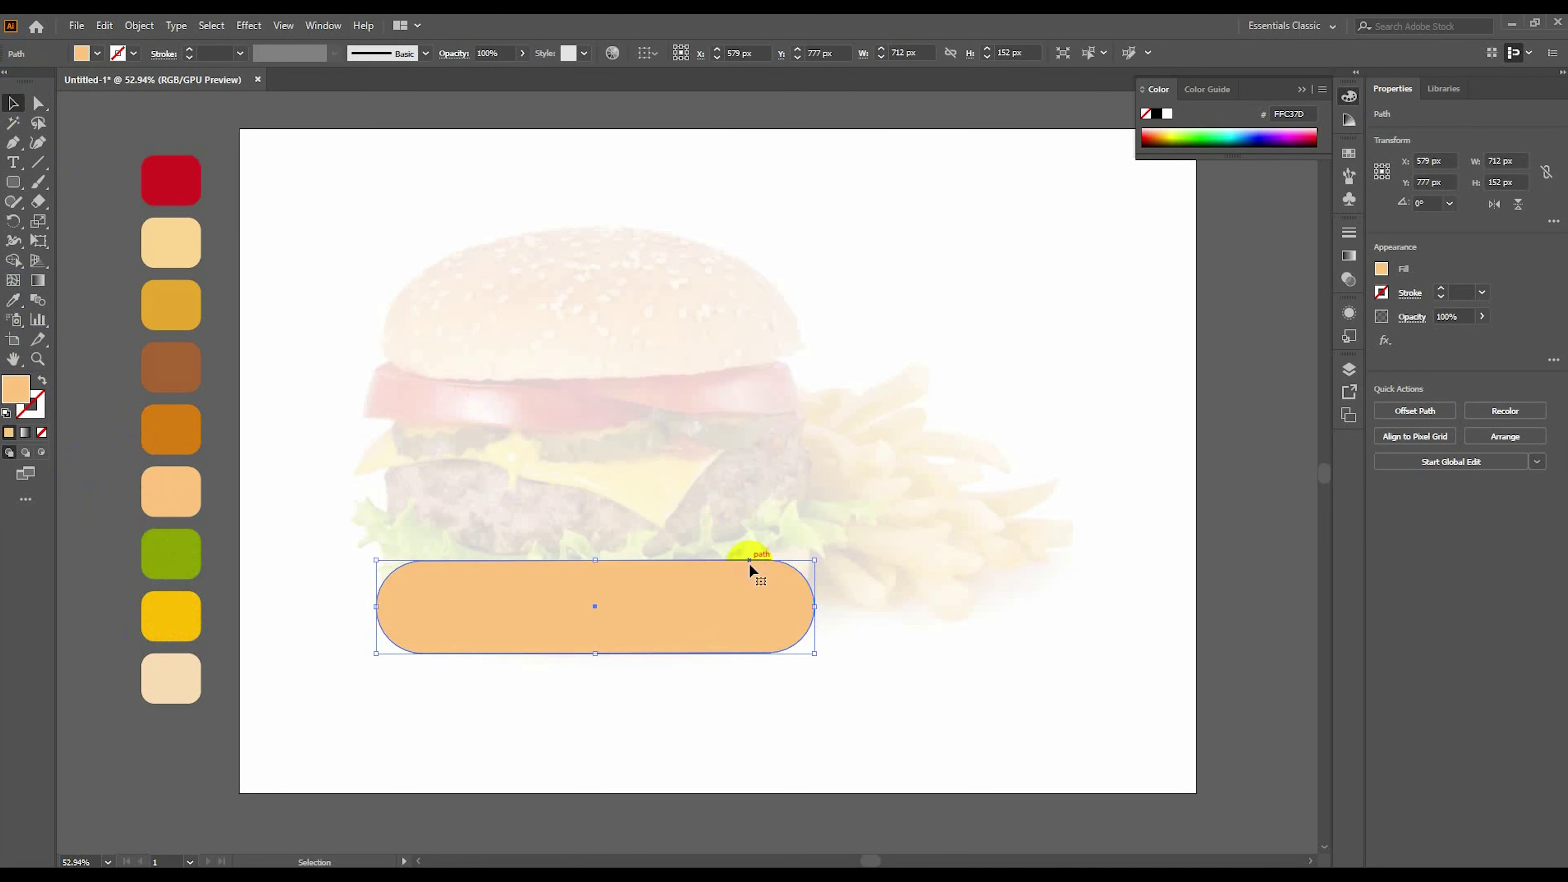
{"action": "left_click_drag", "start_coordinate": [19, 185], "coordinate": [147, 219]}
{"action": "mouse_move", "coordinate": [402, 228]}
{"action": "left_mouse_down"}
{"action": "mouse_move", "coordinate": [797, 444]}
{"action": "mouse_move", "coordinate": [802, 473]}
{"action": "left_mouse_up"}
{"action": "key", "text": "v"}
{"action": "left_click", "coordinate": [103, 25]}
{"action": "left_click", "coordinate": [118, 119]}
{"action": "key", "text": "ctrl+f"}
{"action": "left_click_drag", "start_coordinate": [632, 349], "coordinate": [633, 298]}
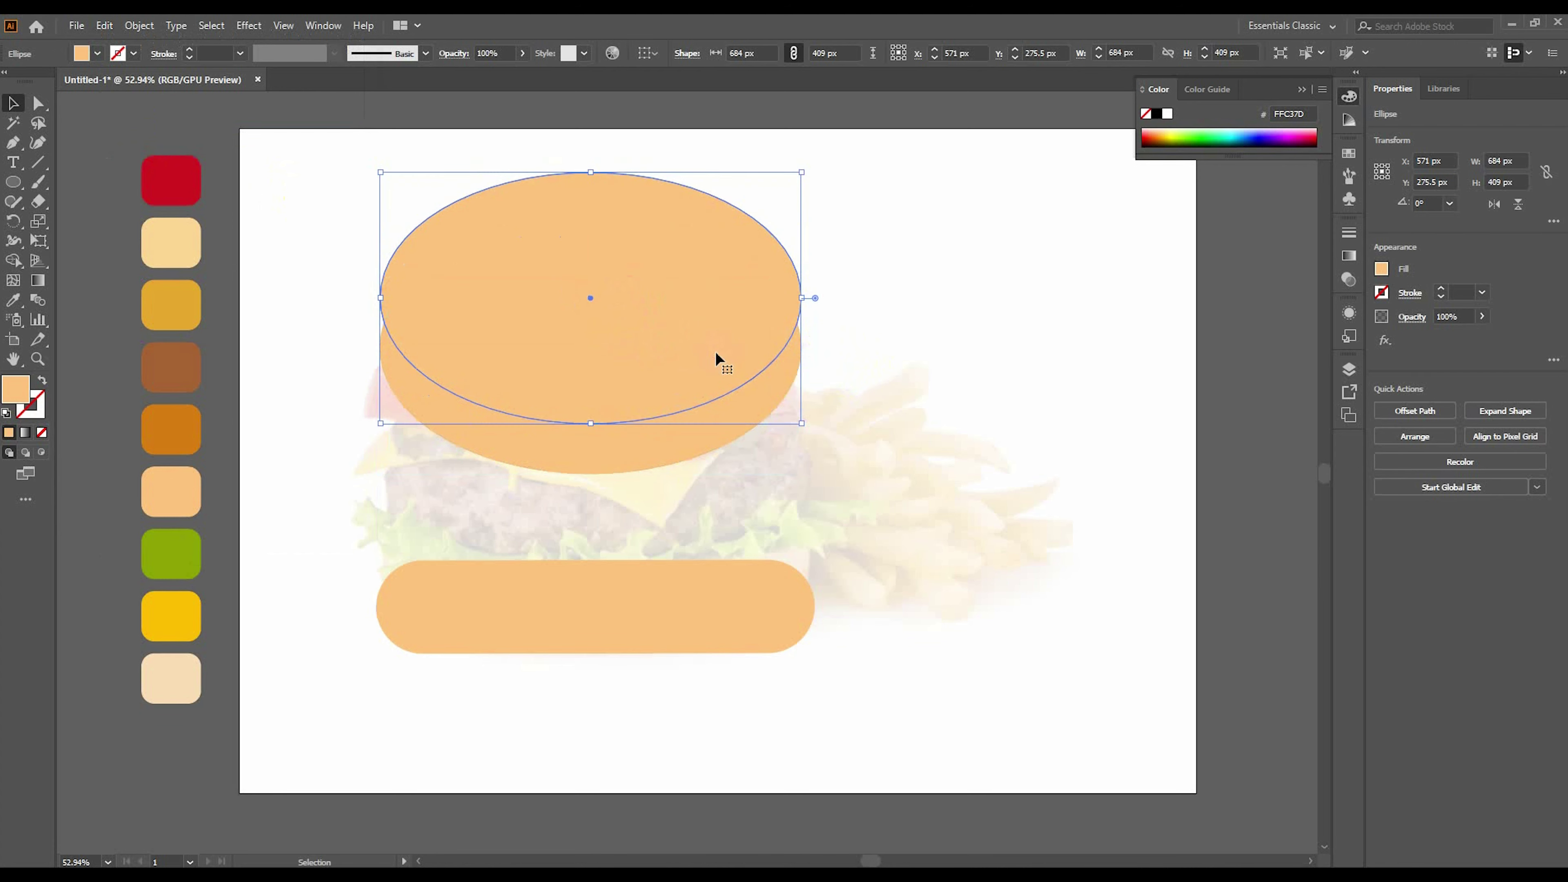
{"action": "key", "text": "Delete"}
Pull the ellipse's bottom anchor and side handles up into a flat-based dome.
{"action": "left_click", "coordinate": [478, 348]}
{"action": "key", "text": "a"}
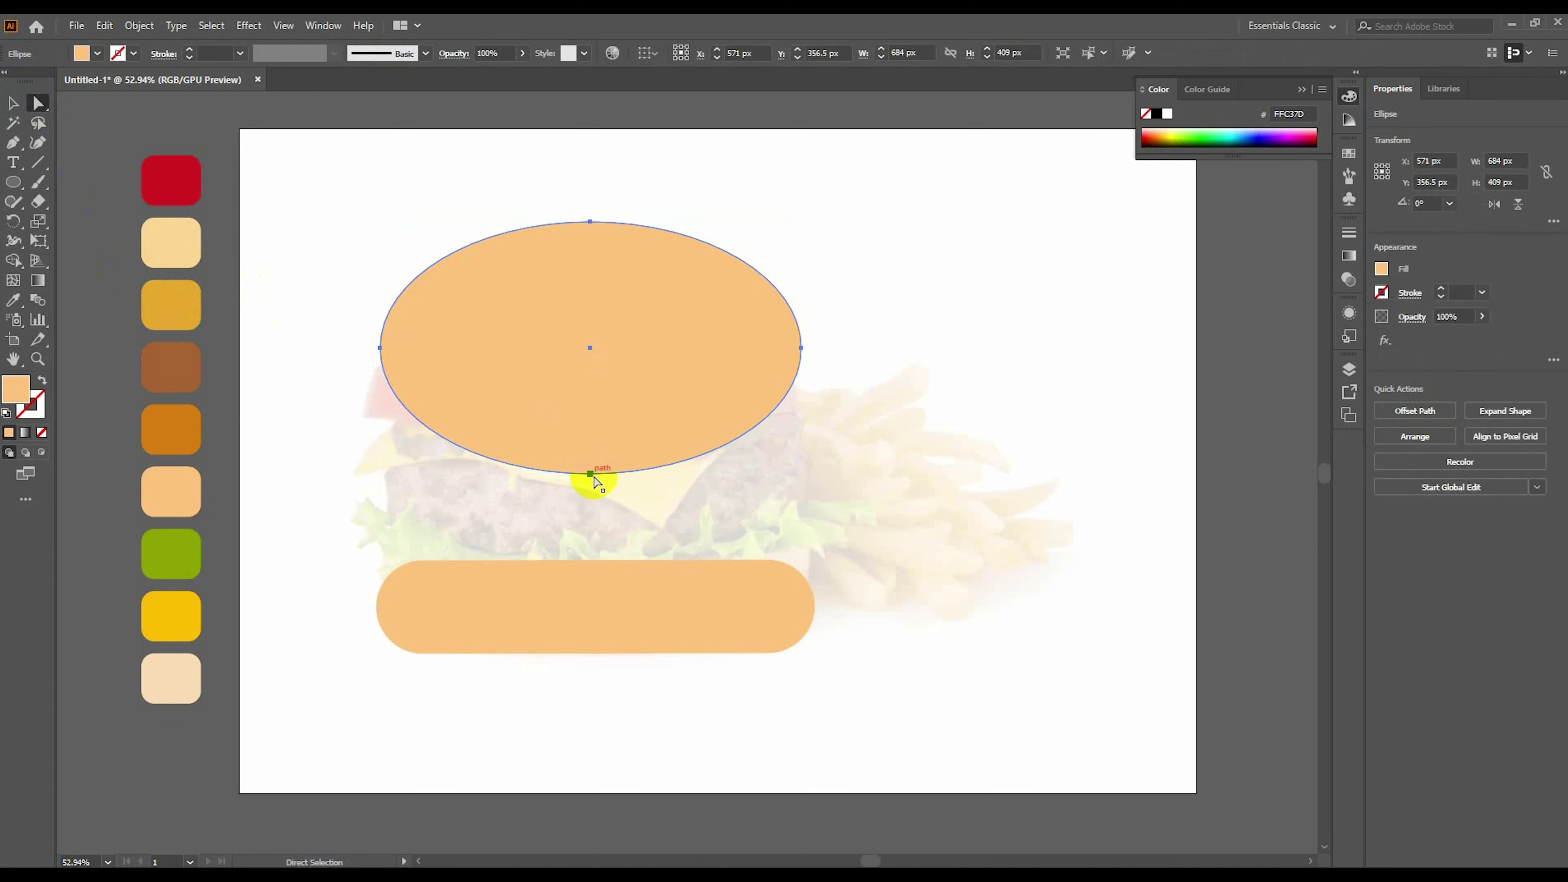
{"action": "left_click_drag", "start_coordinate": [590, 474], "coordinate": [587, 415]}
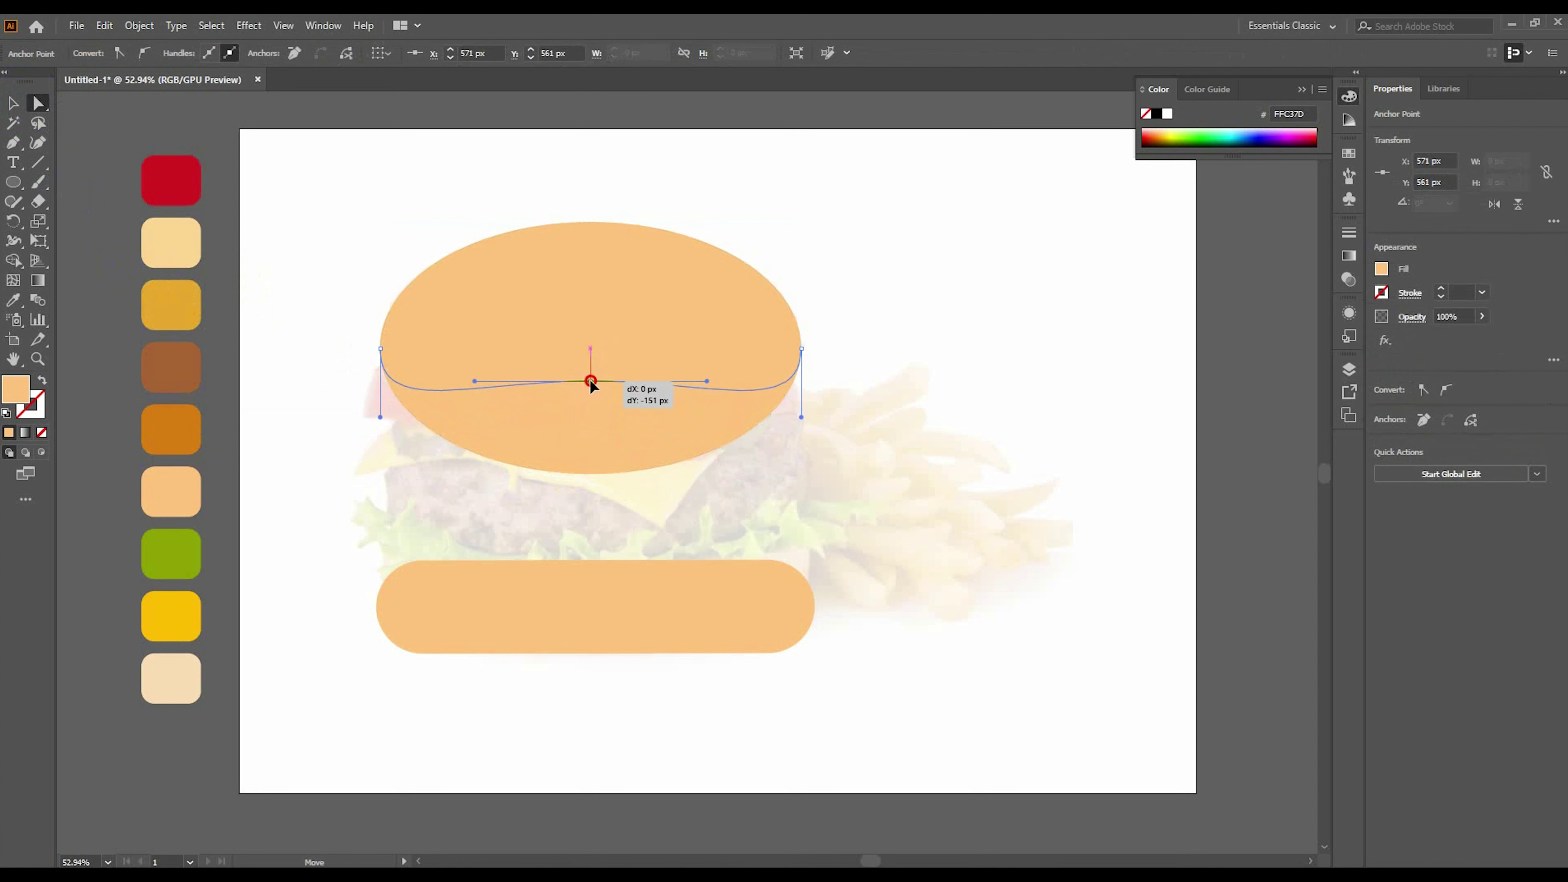
{"action": "left_click_drag", "start_coordinate": [587, 415], "coordinate": [600, 396]}
{"action": "left_click_drag", "start_coordinate": [379, 417], "coordinate": [385, 404]}
{"action": "left_click_drag", "start_coordinate": [800, 417], "coordinate": [800, 397]}
Duplicate the bun top, offset the copy, and carve a crescent with Shape Builder.
{"action": "key", "text": "v"}
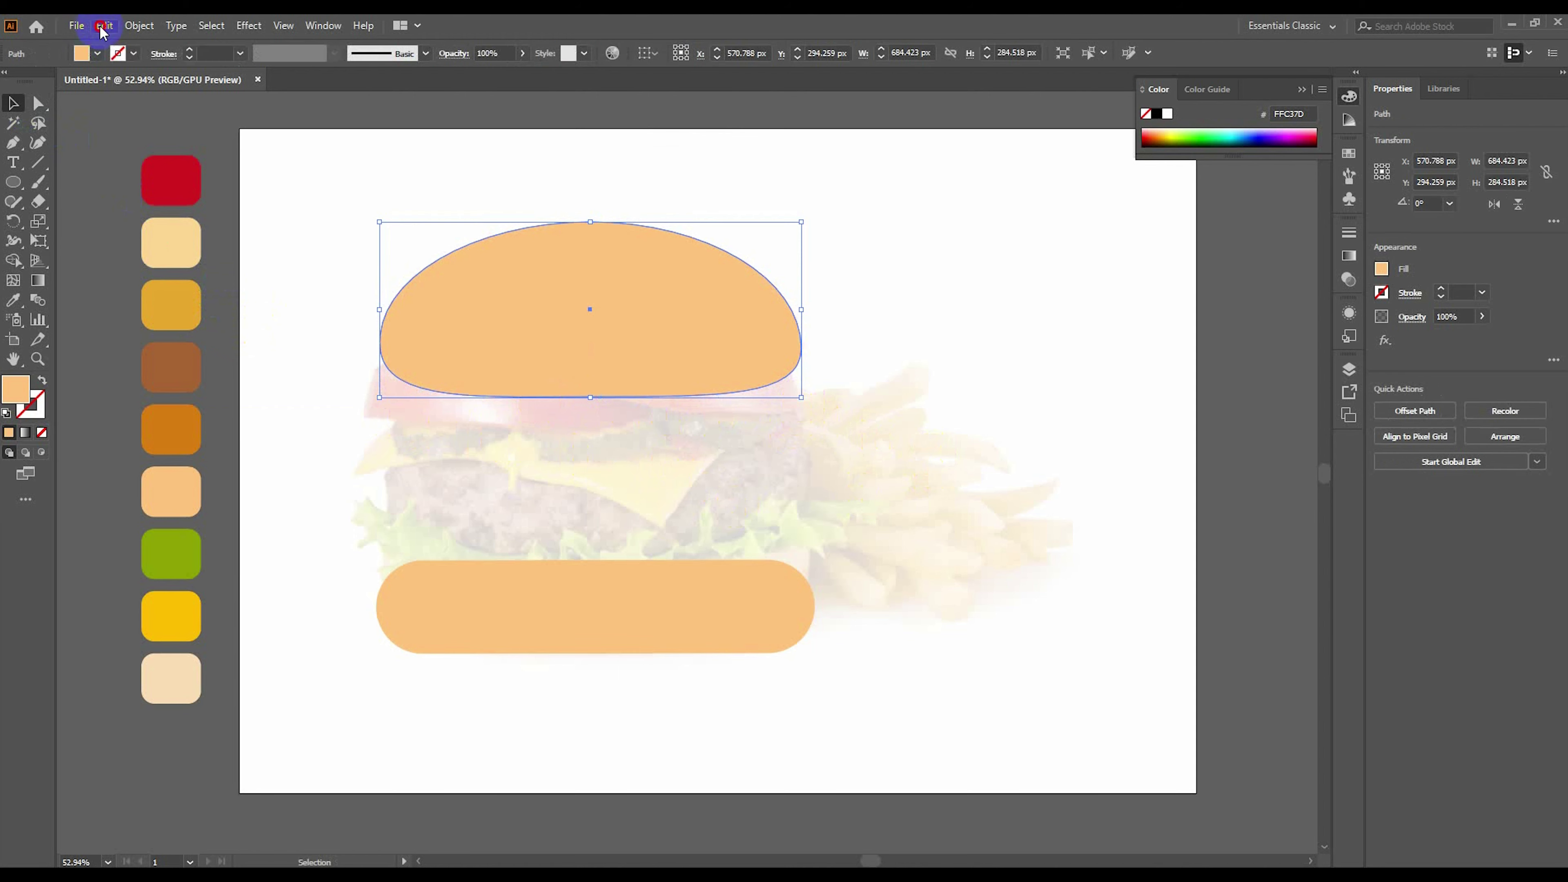
{"action": "left_click", "coordinate": [105, 25]}
{"action": "left_click", "coordinate": [136, 140]}
{"action": "left_click_drag", "start_coordinate": [591, 308], "coordinate": [1077, 291]}
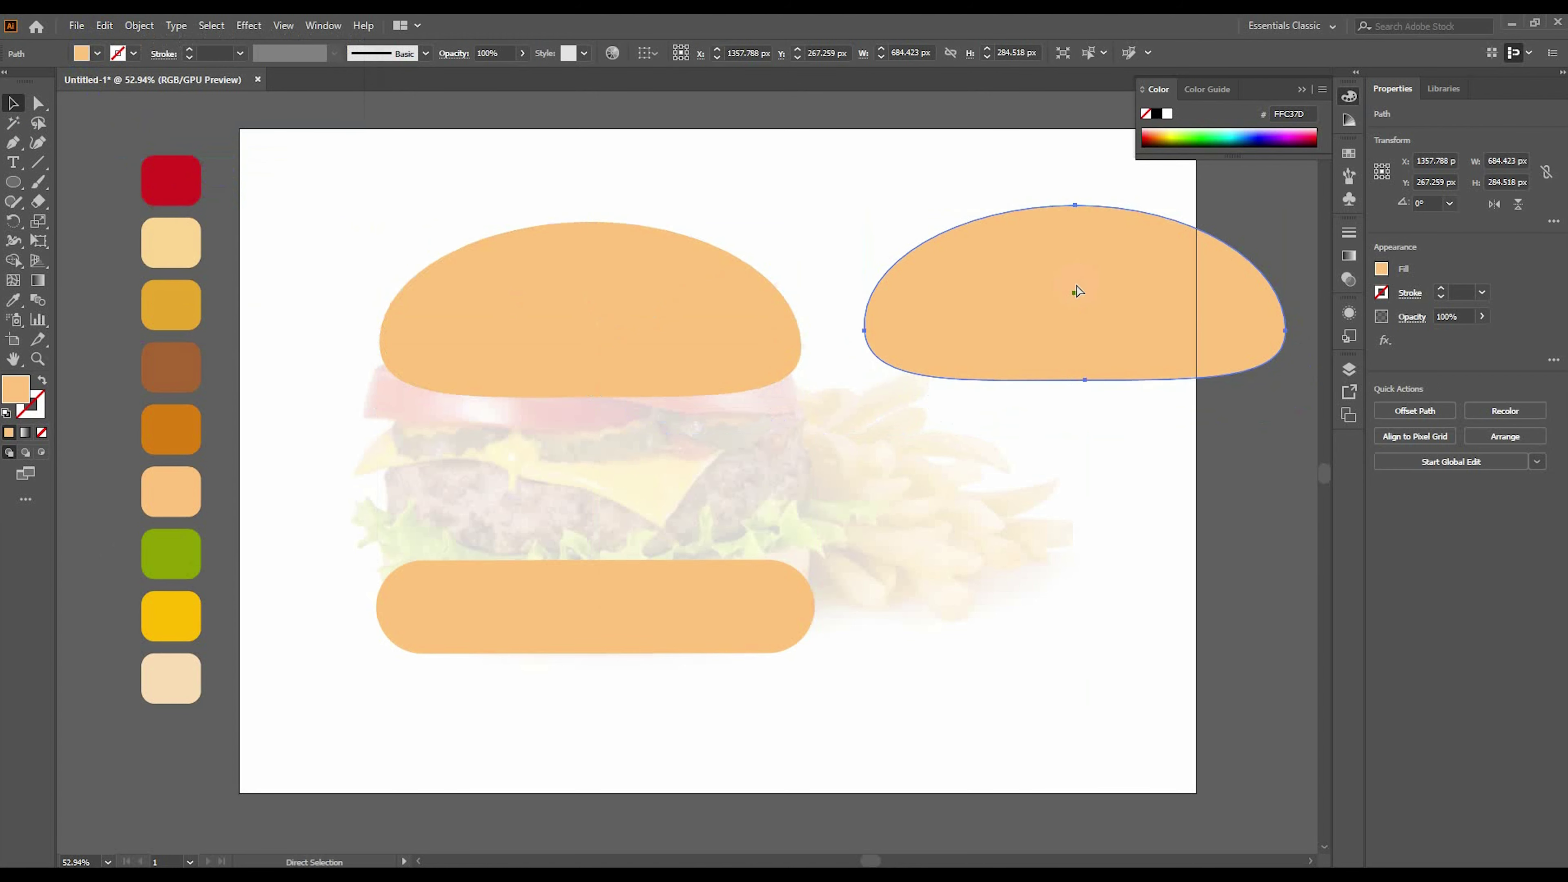
{"action": "left_click_drag", "start_coordinate": [1281, 378], "coordinate": [758, 307]}
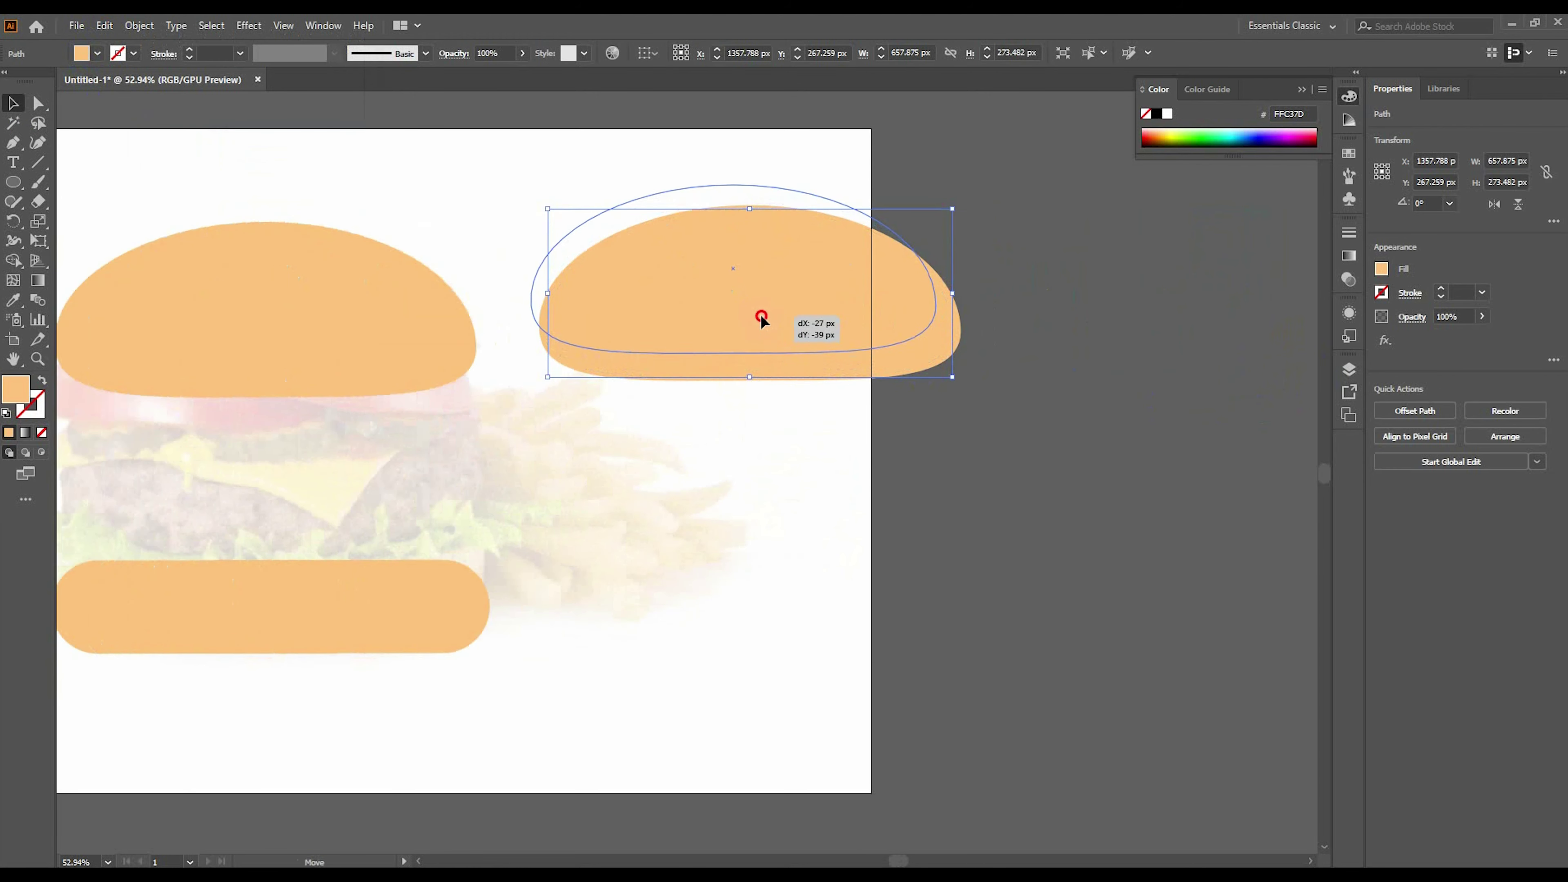
{"action": "left_click_drag", "start_coordinate": [578, 175], "coordinate": [677, 321]}
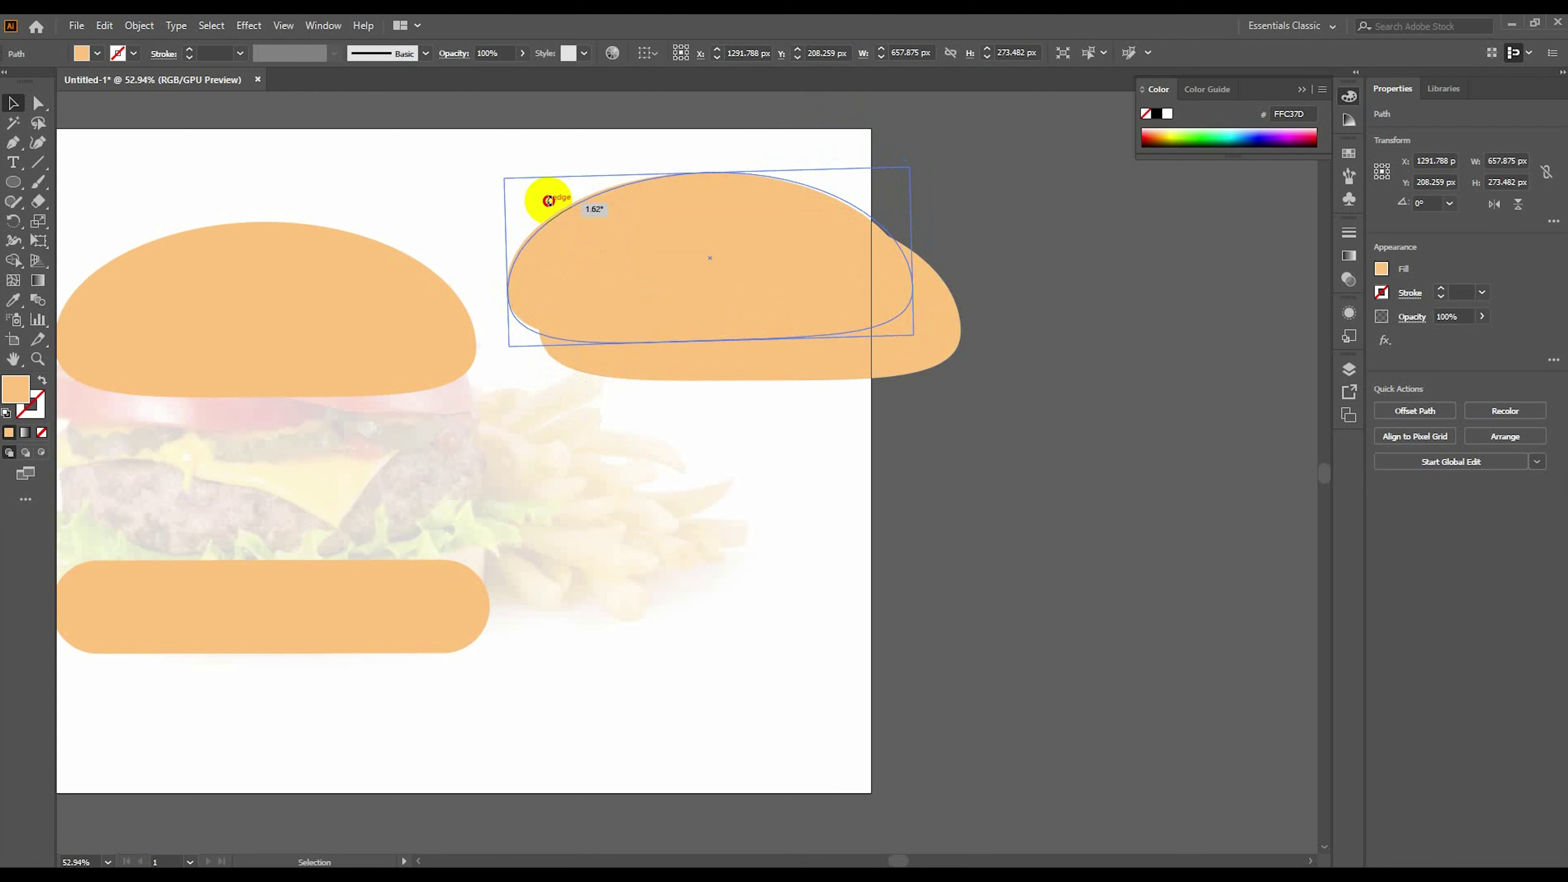
{"action": "left_click", "coordinate": [12, 260]}
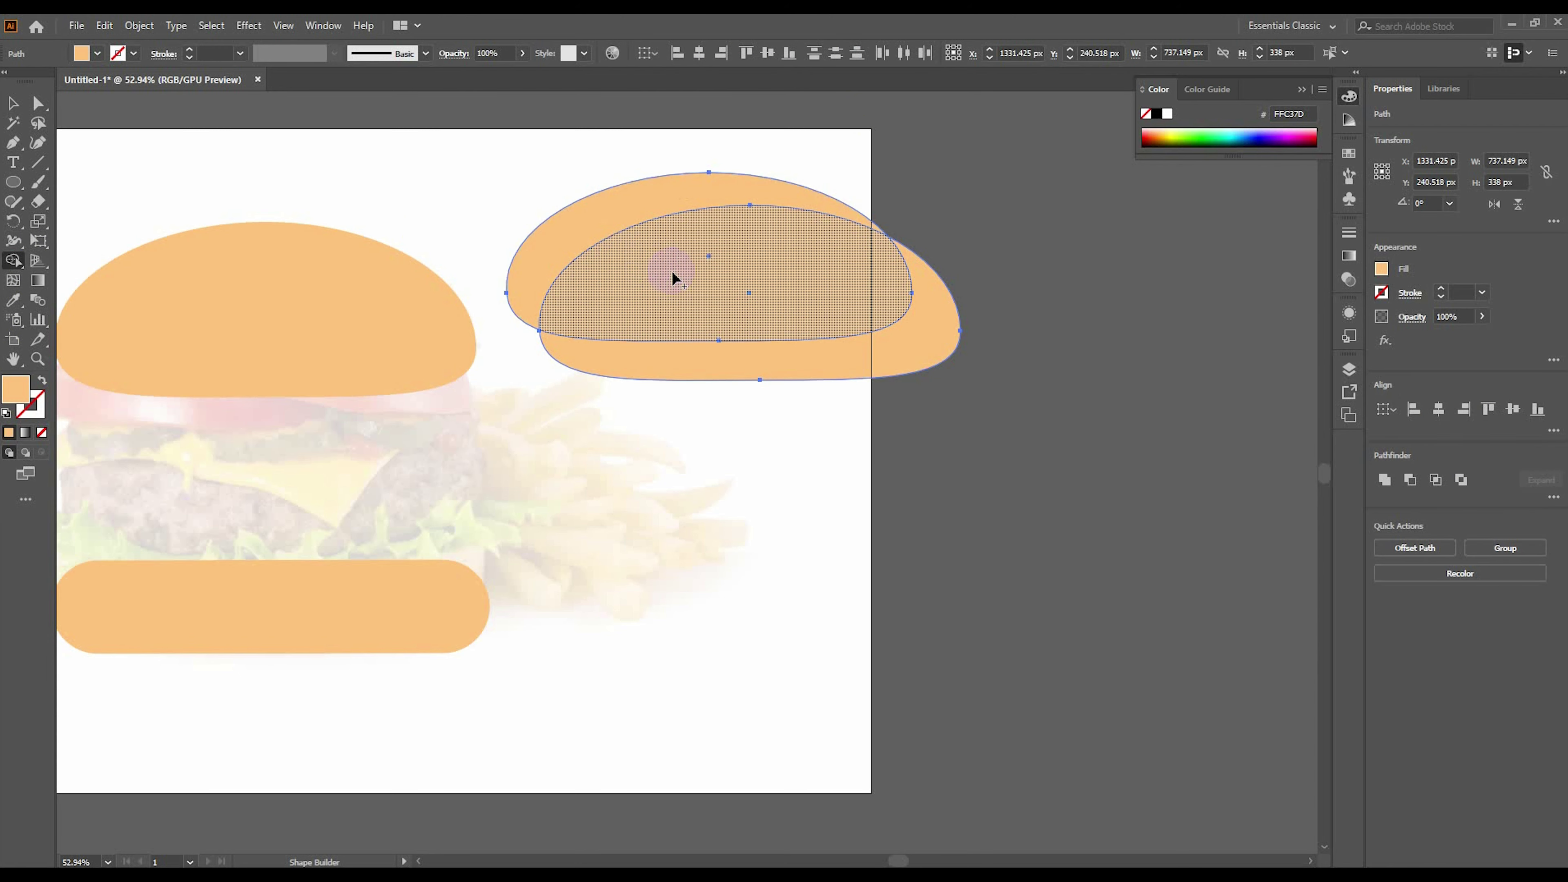
Fit the crescent over the top bun and make it white at 10% opacity.
{"action": "key", "text": "v"}
{"action": "left_click_drag", "start_coordinate": [611, 221], "coordinate": [196, 238]}
{"action": "left_click_drag", "start_coordinate": [624, 279], "coordinate": [634, 282]}
{"action": "left_click_drag", "start_coordinate": [434, 358], "coordinate": [438, 364]}
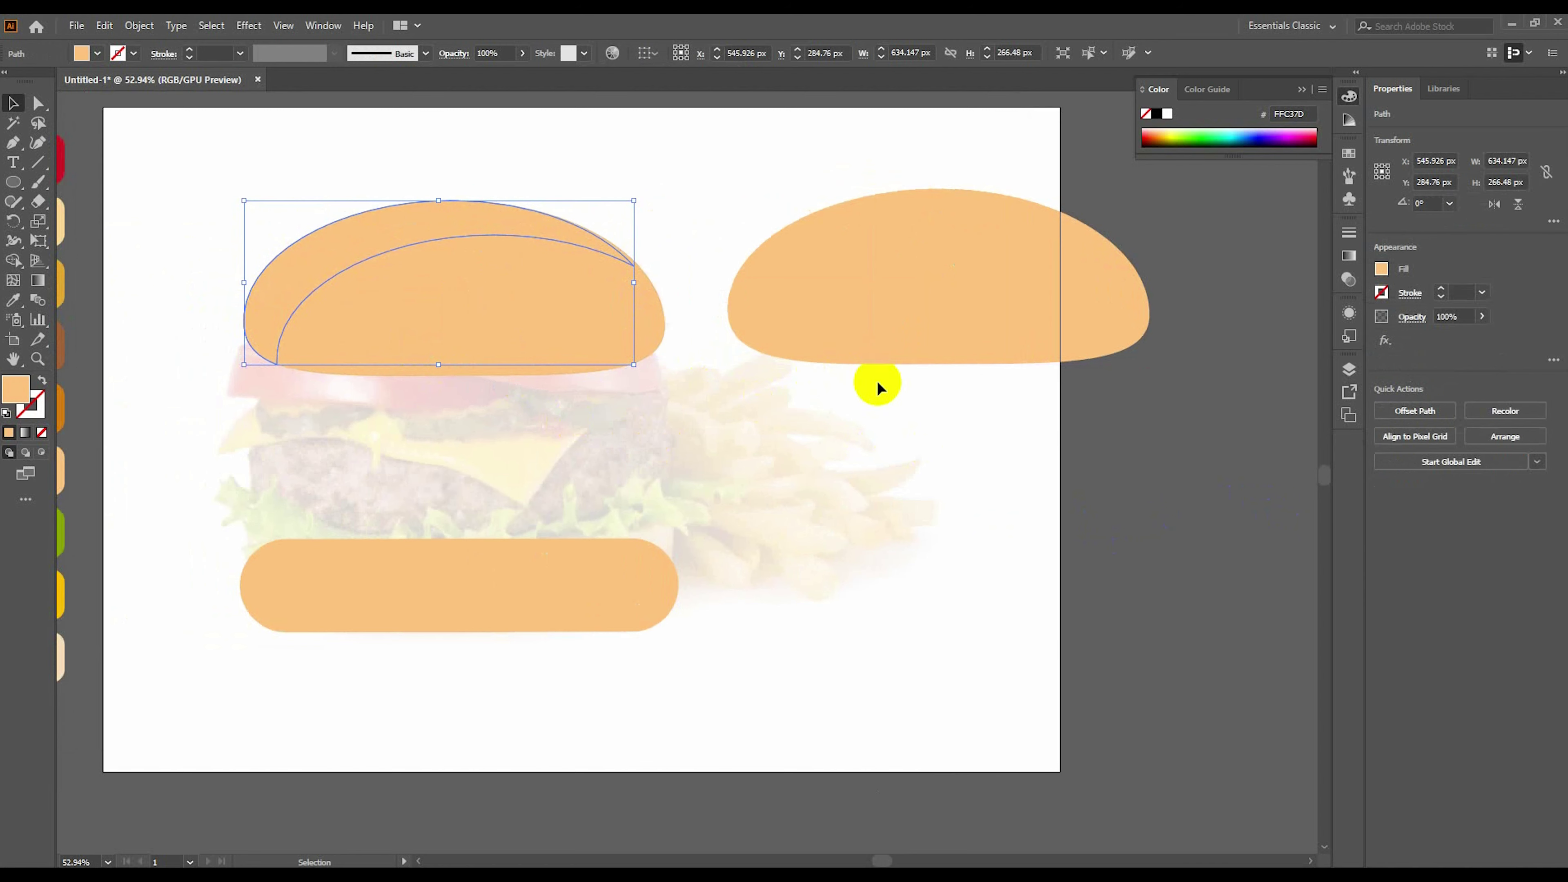
{"action": "left_click", "coordinate": [97, 53]}
{"action": "left_click", "coordinate": [40, 78]}
{"action": "left_click", "coordinate": [522, 53]}
{"action": "left_click_drag", "start_coordinate": [523, 72], "coordinate": [477, 75]}
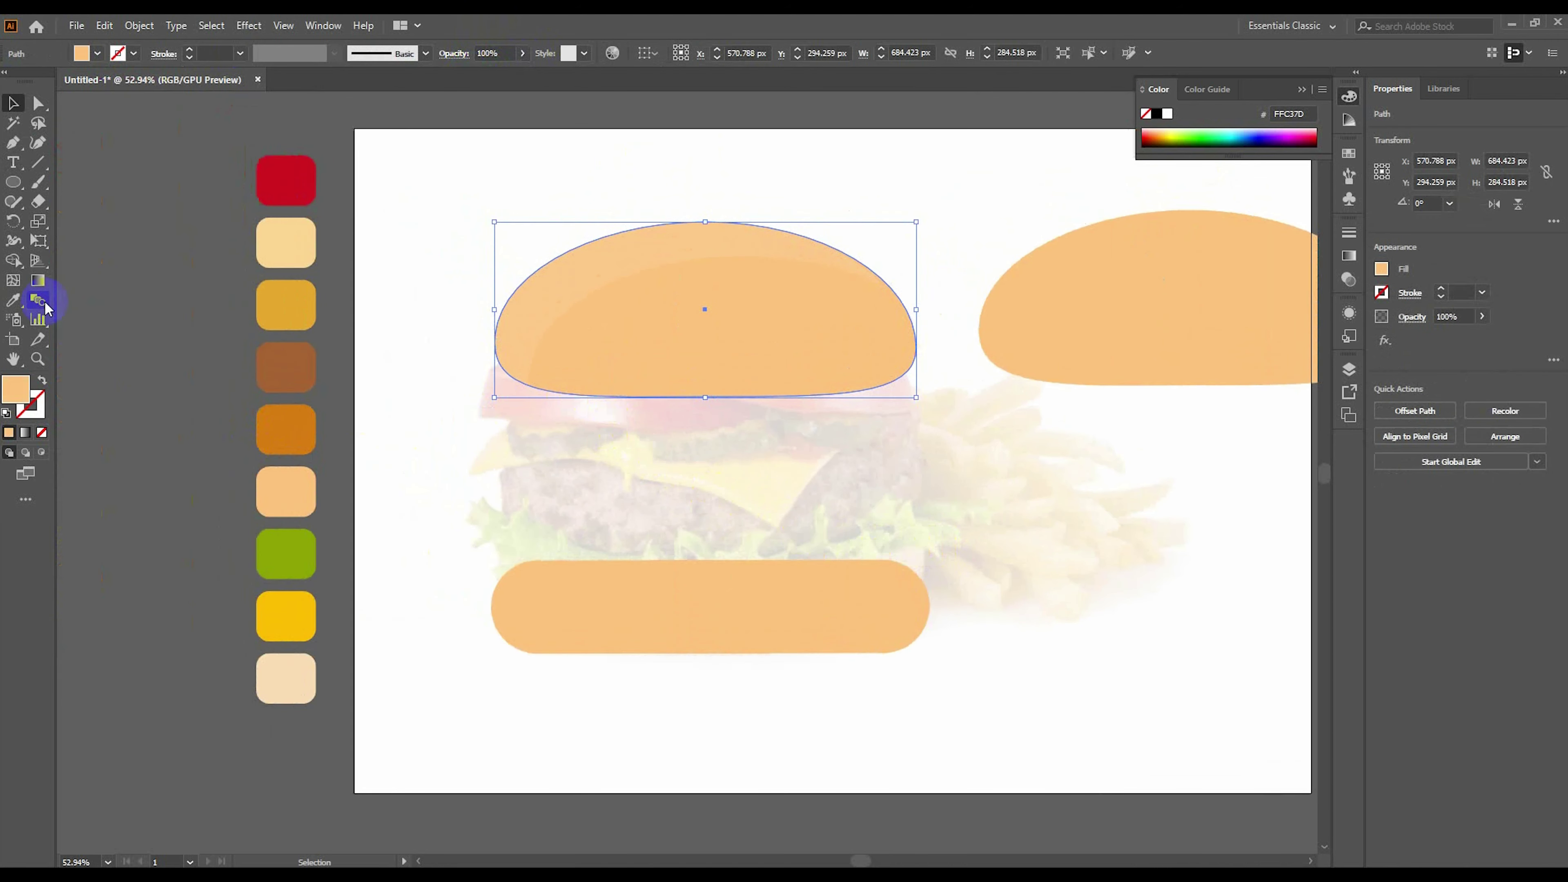
Fill the top bun dark orange and eyedrop that colour onto the bottom bun.
{"action": "left_click", "coordinate": [290, 431]}
{"action": "left_click", "coordinate": [763, 641]}
{"action": "left_click", "coordinate": [13, 300]}
{"action": "left_click", "coordinate": [668, 325]}
{"action": "left_click", "coordinate": [13, 103]}
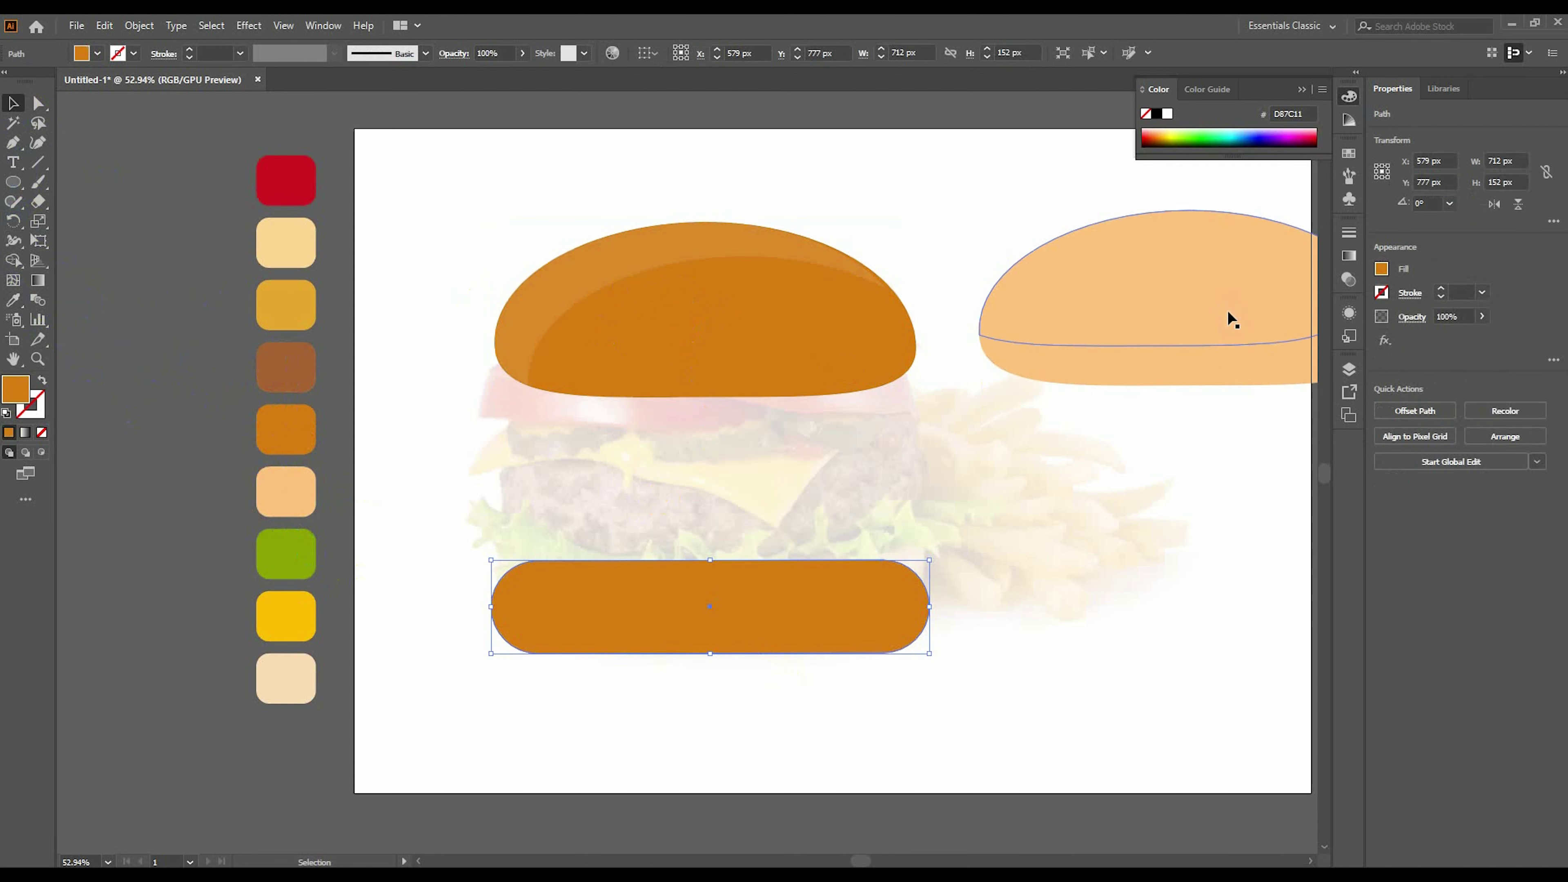
Make a light-orange copy of the bottom bun, adjust stacking, then delete the copy.
{"action": "left_click_drag", "start_coordinate": [767, 616], "coordinate": [827, 750]}
{"action": "left_click", "coordinate": [13, 300]}
{"action": "left_click", "coordinate": [286, 491]}
{"action": "left_click", "coordinate": [13, 103]}
{"action": "left_click_drag", "start_coordinate": [987, 689], "coordinate": [998, 692]}
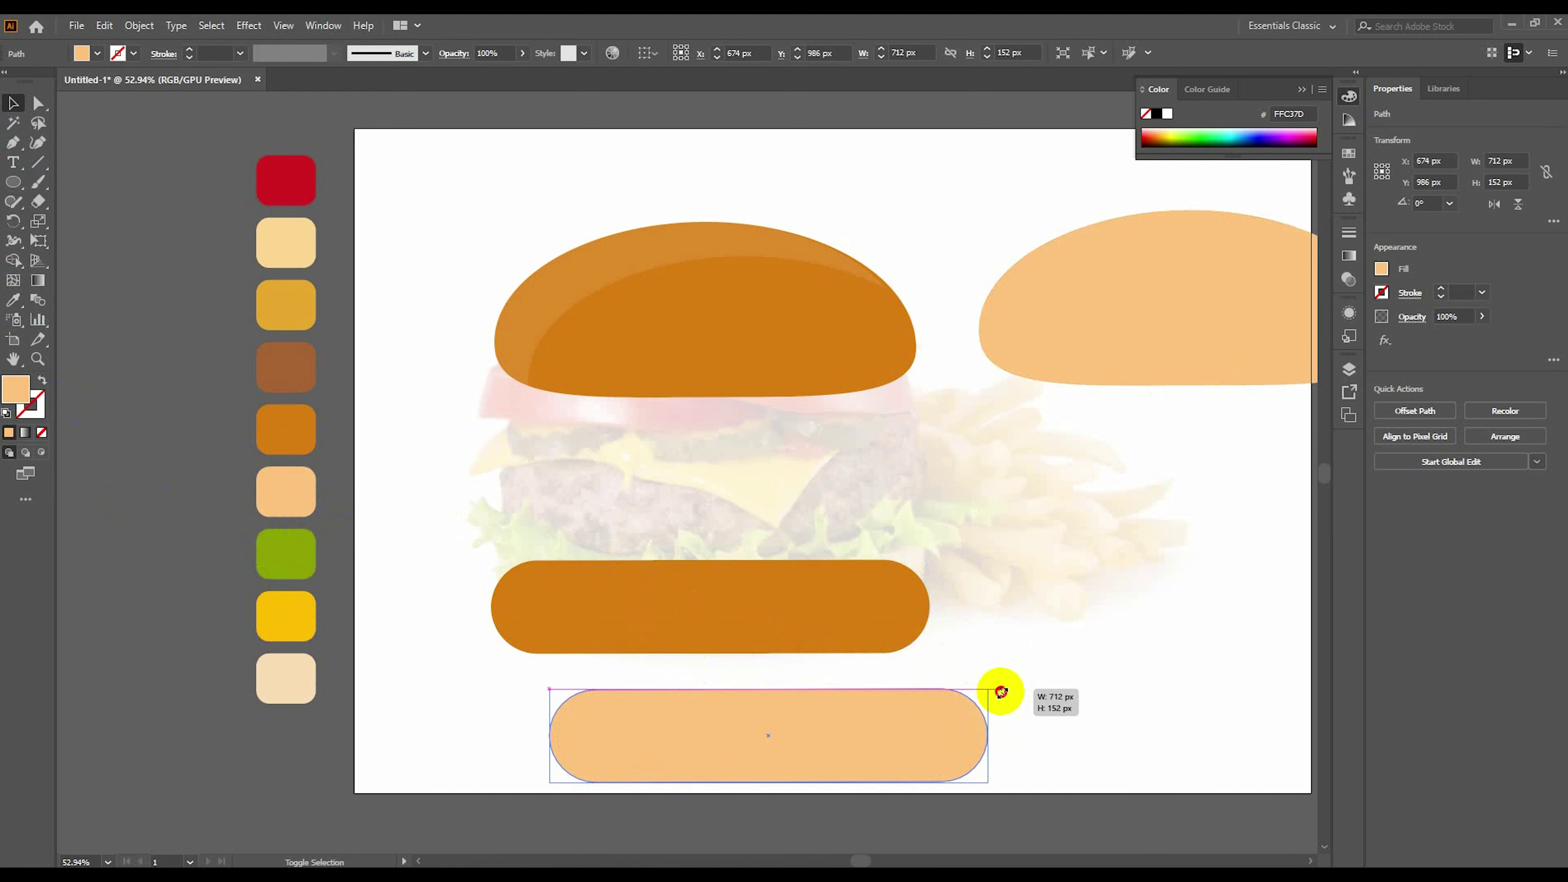
{"action": "left_click_drag", "start_coordinate": [794, 638], "coordinate": [852, 774]}
{"action": "right_click", "coordinate": [872, 785]}
{"action": "left_click", "coordinate": [1077, 703]}
{"action": "left_click", "coordinate": [777, 724]}
{"action": "left_click_drag", "start_coordinate": [782, 749], "coordinate": [731, 624]}
{"action": "left_click", "coordinate": [838, 760]}
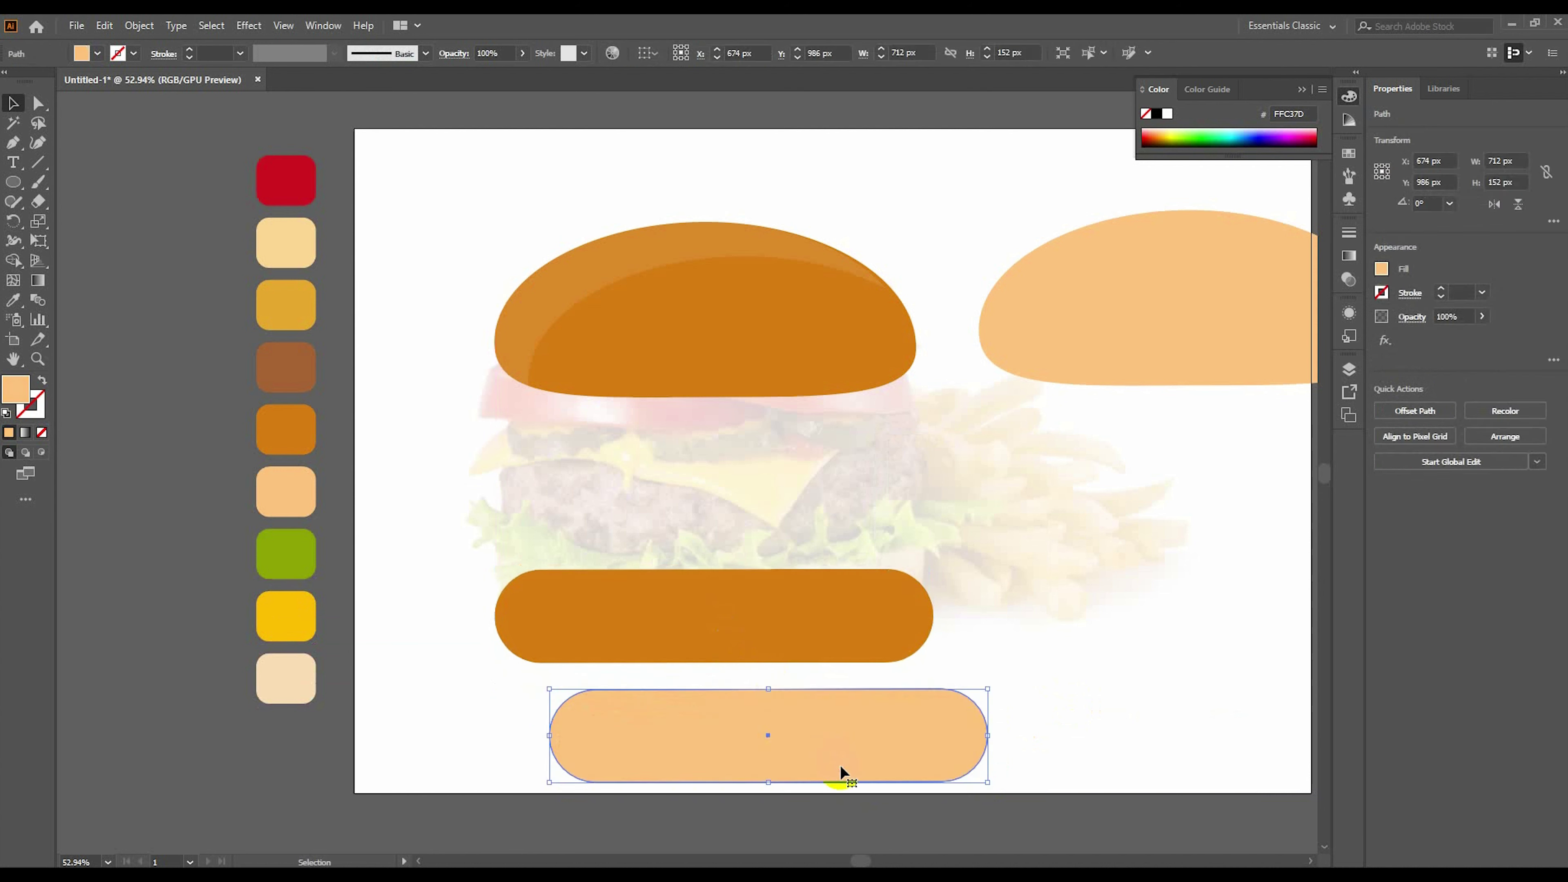
{"action": "key", "text": "Delete"}
Give the bottom bun a linear gradient with orange and sampled dark-orange stops.
{"action": "left_click", "coordinate": [525, 593]}
{"action": "key", "text": "period"}
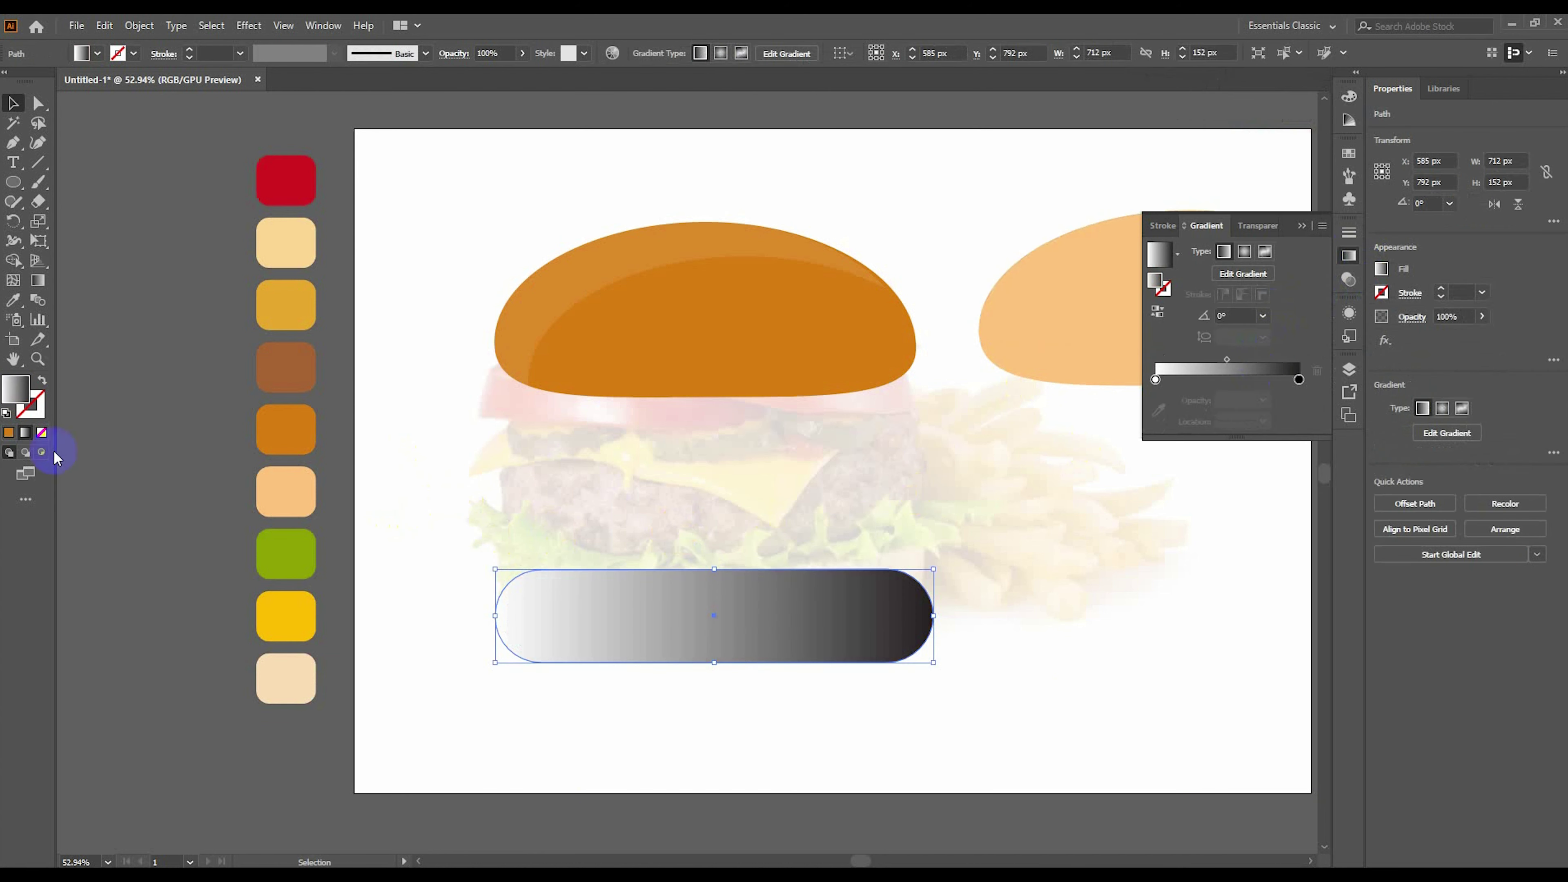
{"action": "double_click", "coordinate": [1299, 380]}
{"action": "left_click", "coordinate": [1237, 430]}
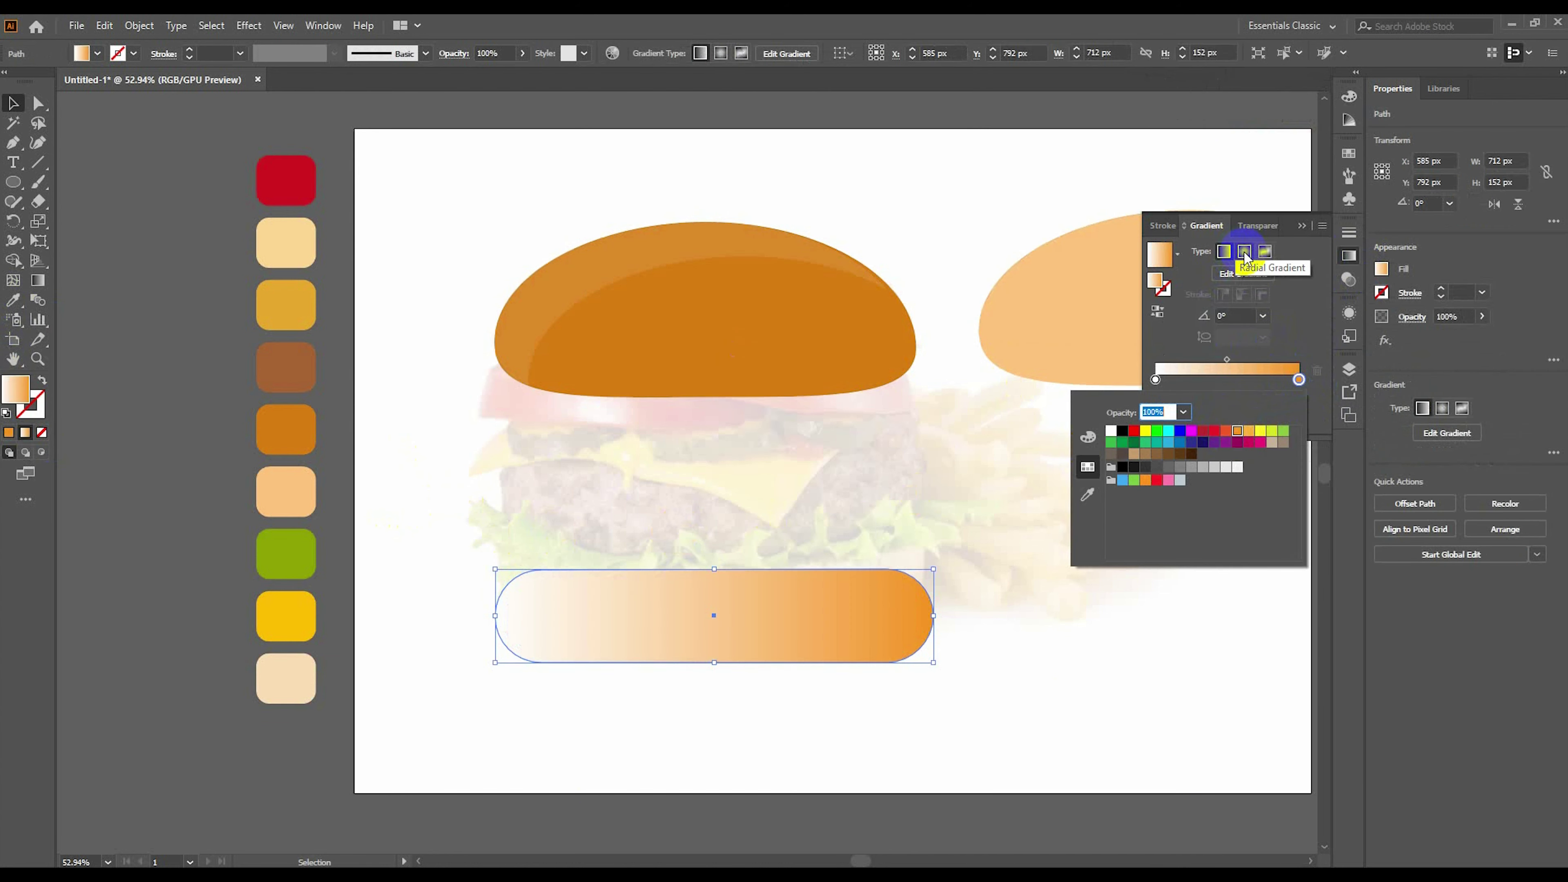
{"action": "left_click", "coordinate": [1231, 380]}
{"action": "mouse_move", "coordinate": [1299, 379]}
{"action": "left_mouse_down"}
{"action": "mouse_move", "coordinate": [1218, 379]}
{"action": "mouse_move", "coordinate": [1297, 379]}
{"action": "left_mouse_up"}
{"action": "double_click", "coordinate": [1297, 380]}
{"action": "left_click", "coordinate": [835, 350]}
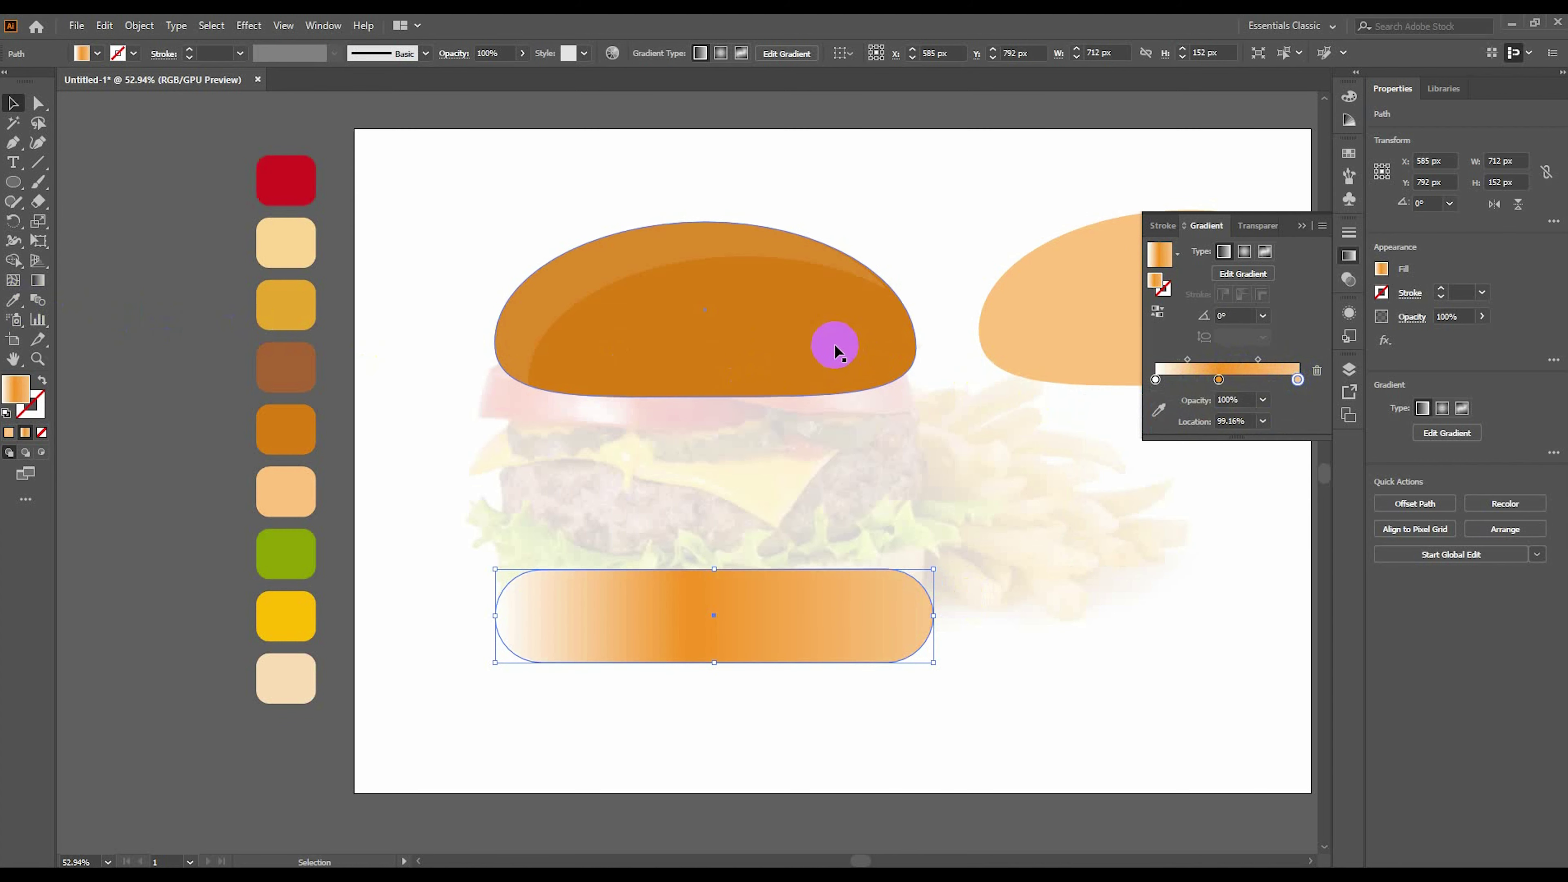
{"action": "left_click", "coordinate": [886, 350]}
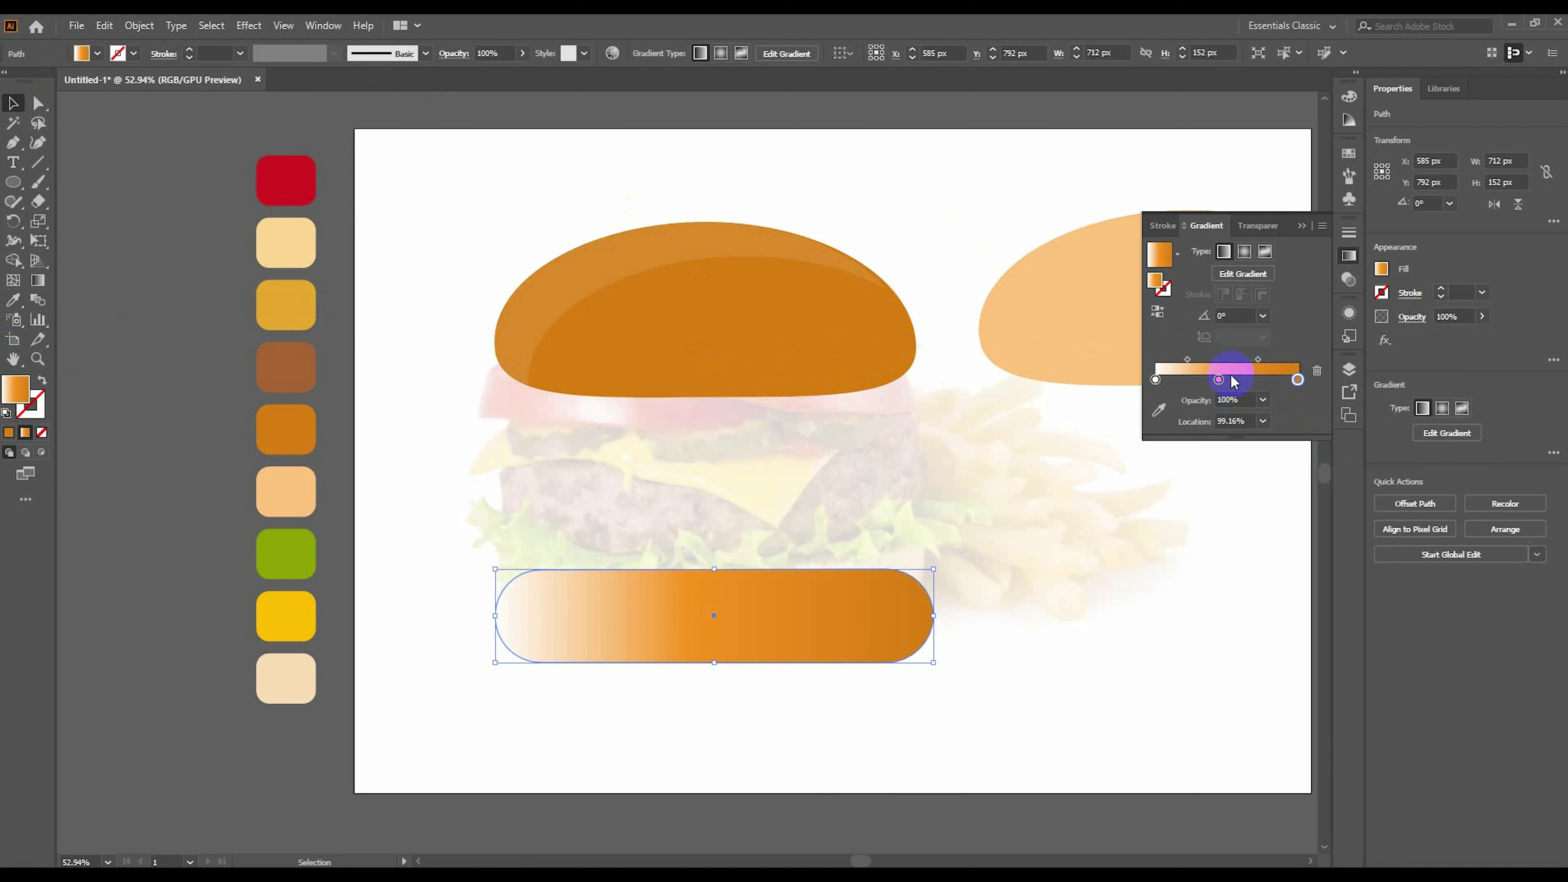
{"action": "left_click_drag", "start_coordinate": [1197, 379], "coordinate": [1206, 379]}
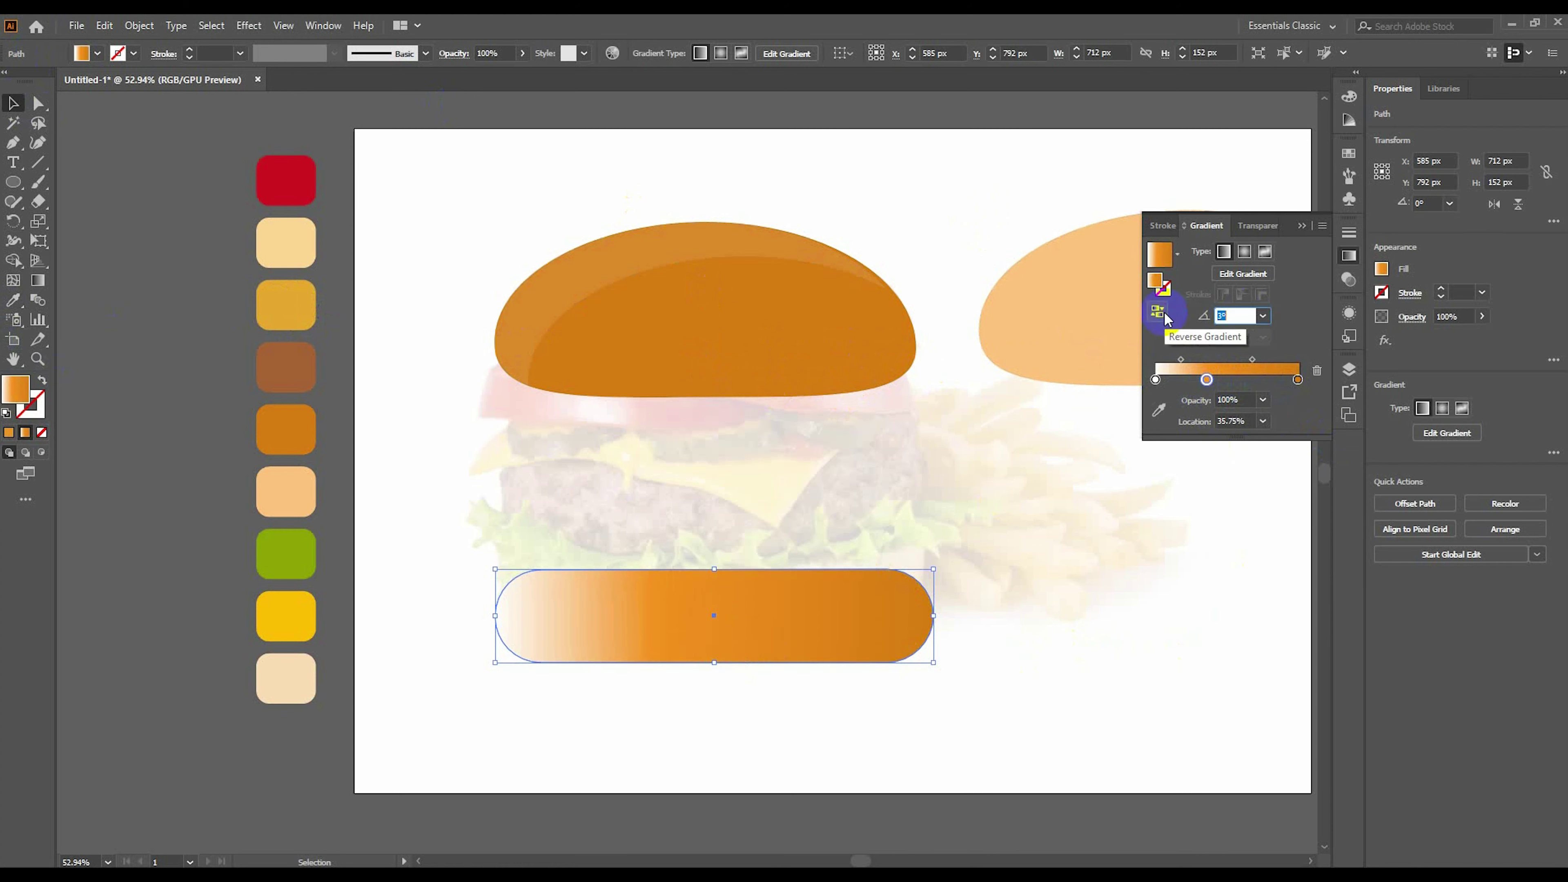
Set the bottom bun's gradient angle to -88° so it runs vertically.
{"action": "type", "text": "77"}
{"action": "key", "text": "Return"}
{"action": "type", "text": "28"}
{"action": "key", "text": "Return"}
{"action": "type", "text": "-88"}
{"action": "key", "text": "Return"}
{"action": "double_click", "coordinate": [1157, 381]}
{"action": "left_click", "coordinate": [273, 665]}
Apply the gradient to the top bun at a vertical 90° angle.
{"action": "left_click", "coordinate": [795, 383]}
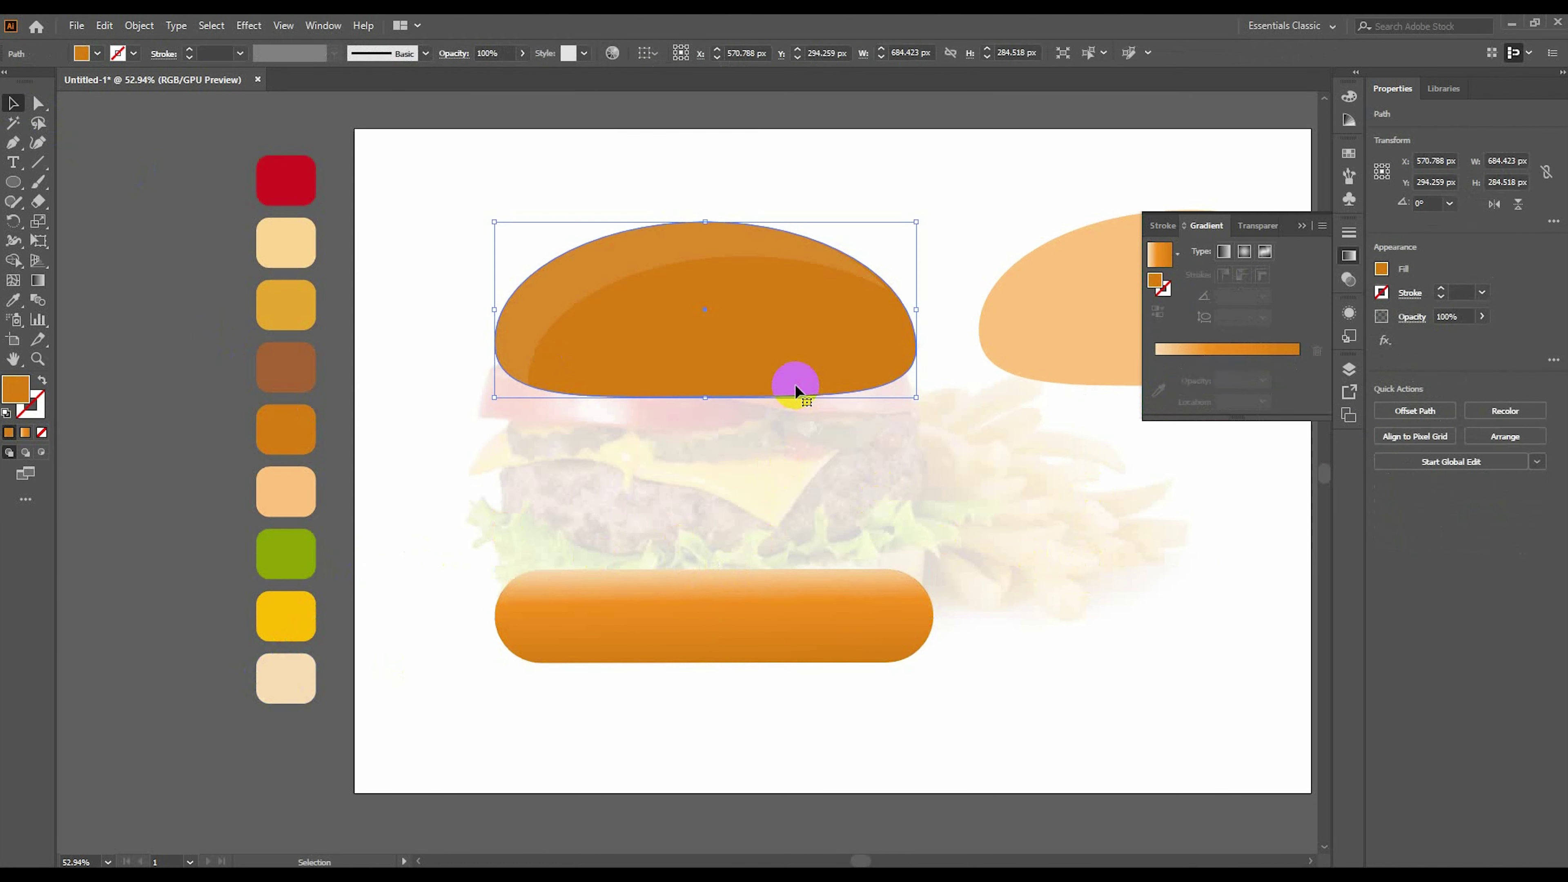
{"action": "left_click", "coordinate": [1262, 354]}
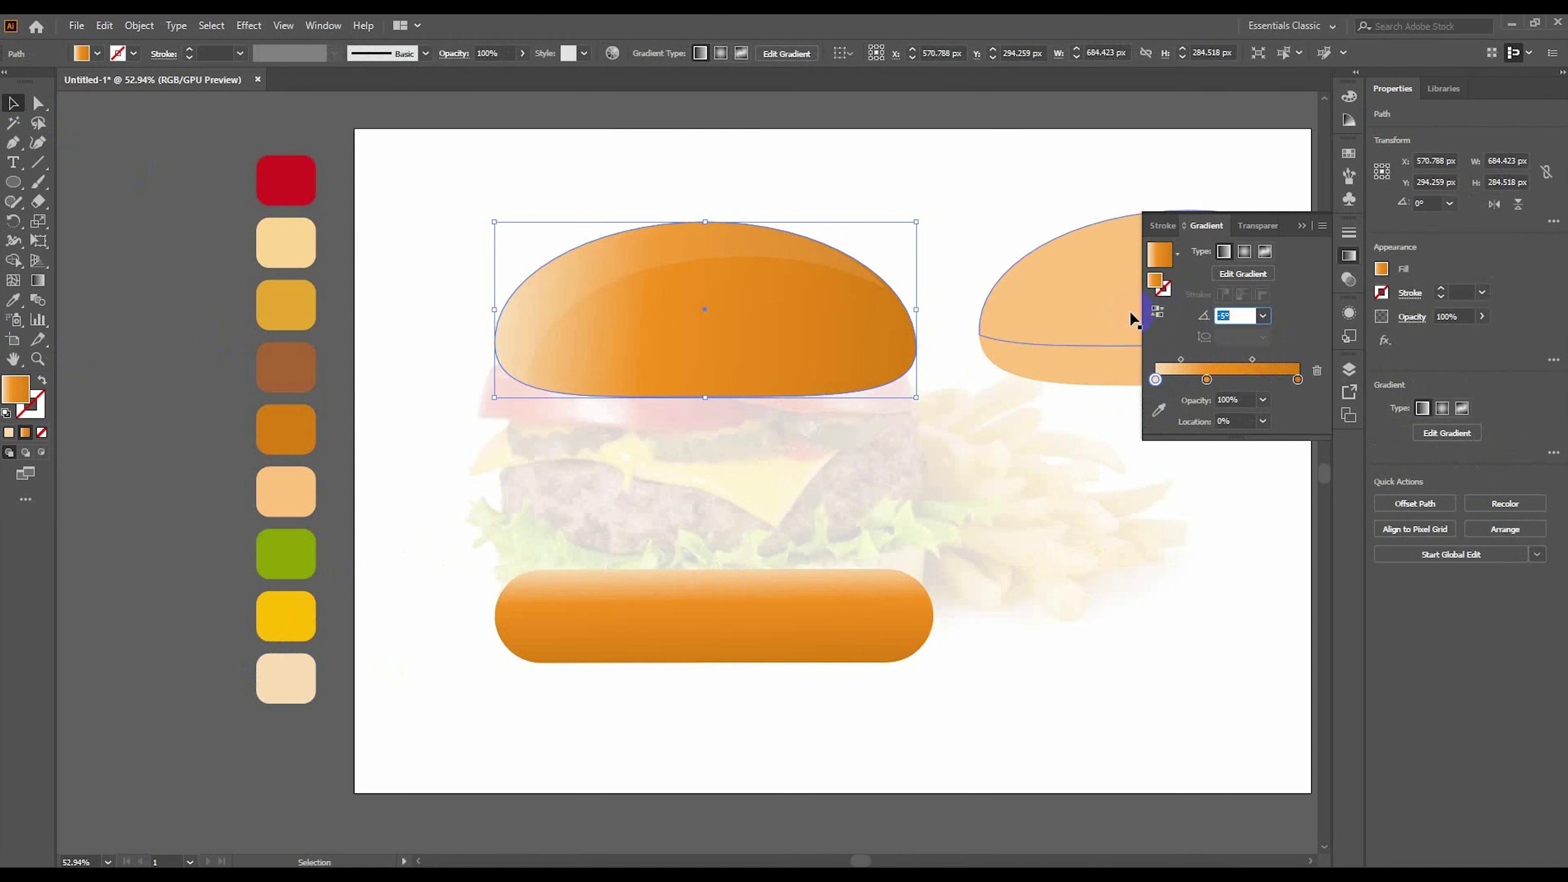
{"action": "type", "text": "87"}
{"action": "key", "text": "Return"}
{"action": "key", "text": "Up"}
{"action": "left_click_drag", "start_coordinate": [1180, 359], "coordinate": [1172, 359]}
{"action": "left_click", "coordinate": [1204, 618]}
Add another stop at about 42% to the bottom bun's gradient.
{"action": "left_click", "coordinate": [710, 618]}
{"action": "left_click", "coordinate": [1210, 369]}
{"action": "left_click", "coordinate": [1214, 380]}
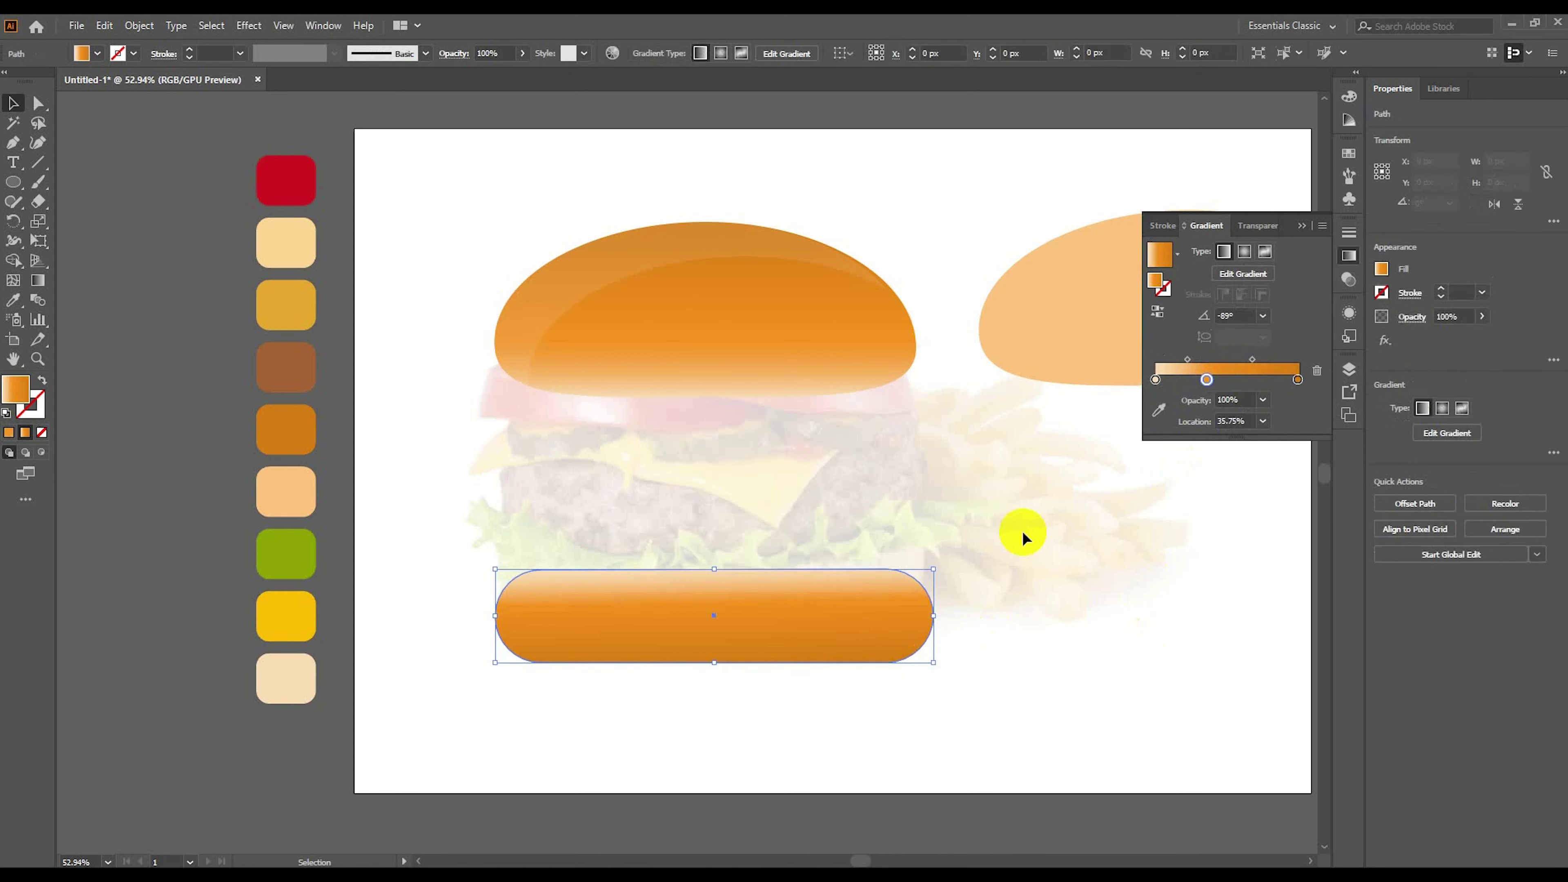
{"action": "left_click_drag", "start_coordinate": [1213, 384], "coordinate": [1218, 383]}
{"action": "left_click", "coordinate": [1207, 605]}
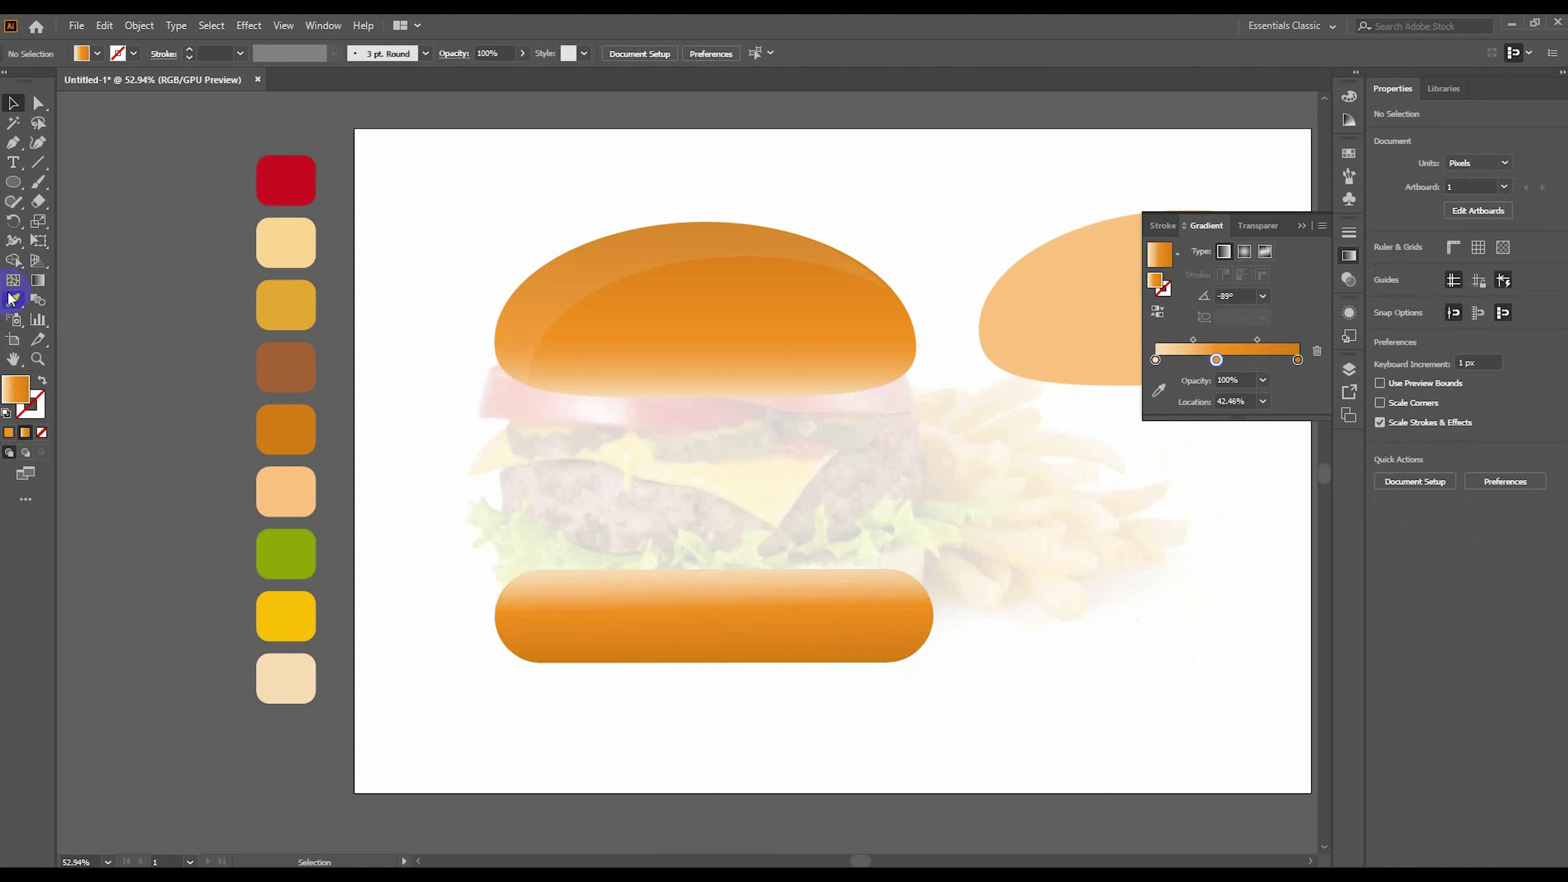
Pen-draw the jagged upper outline of a lettuce leaf above the bottom bun.
{"action": "left_click", "coordinate": [16, 148]}
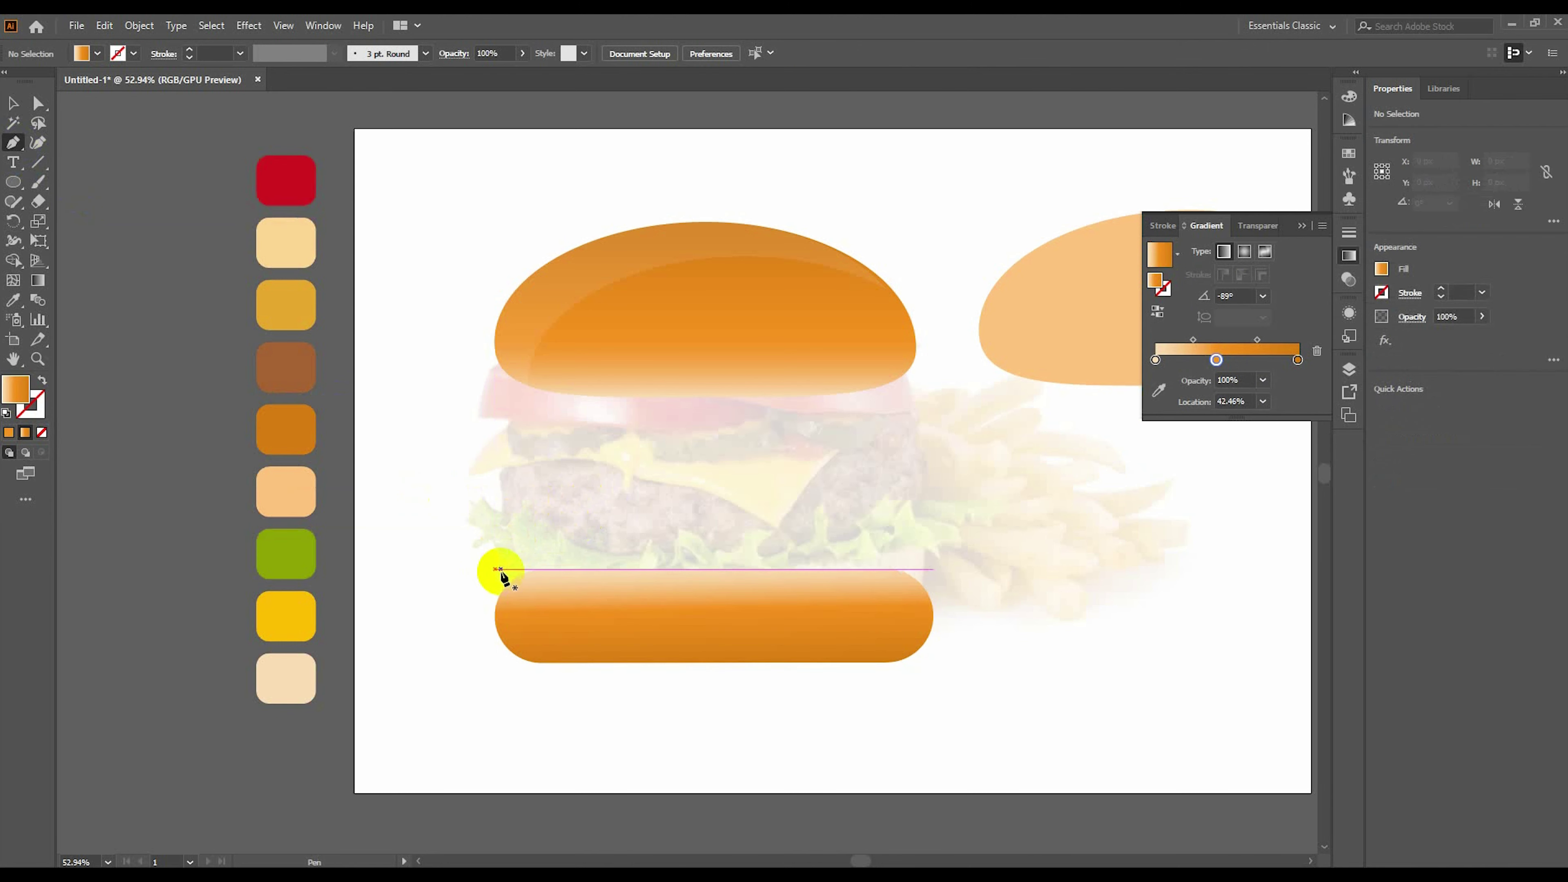
{"action": "left_click", "coordinate": [503, 579]}
{"action": "left_click", "coordinate": [464, 522]}
{"action": "left_click", "coordinate": [487, 494]}
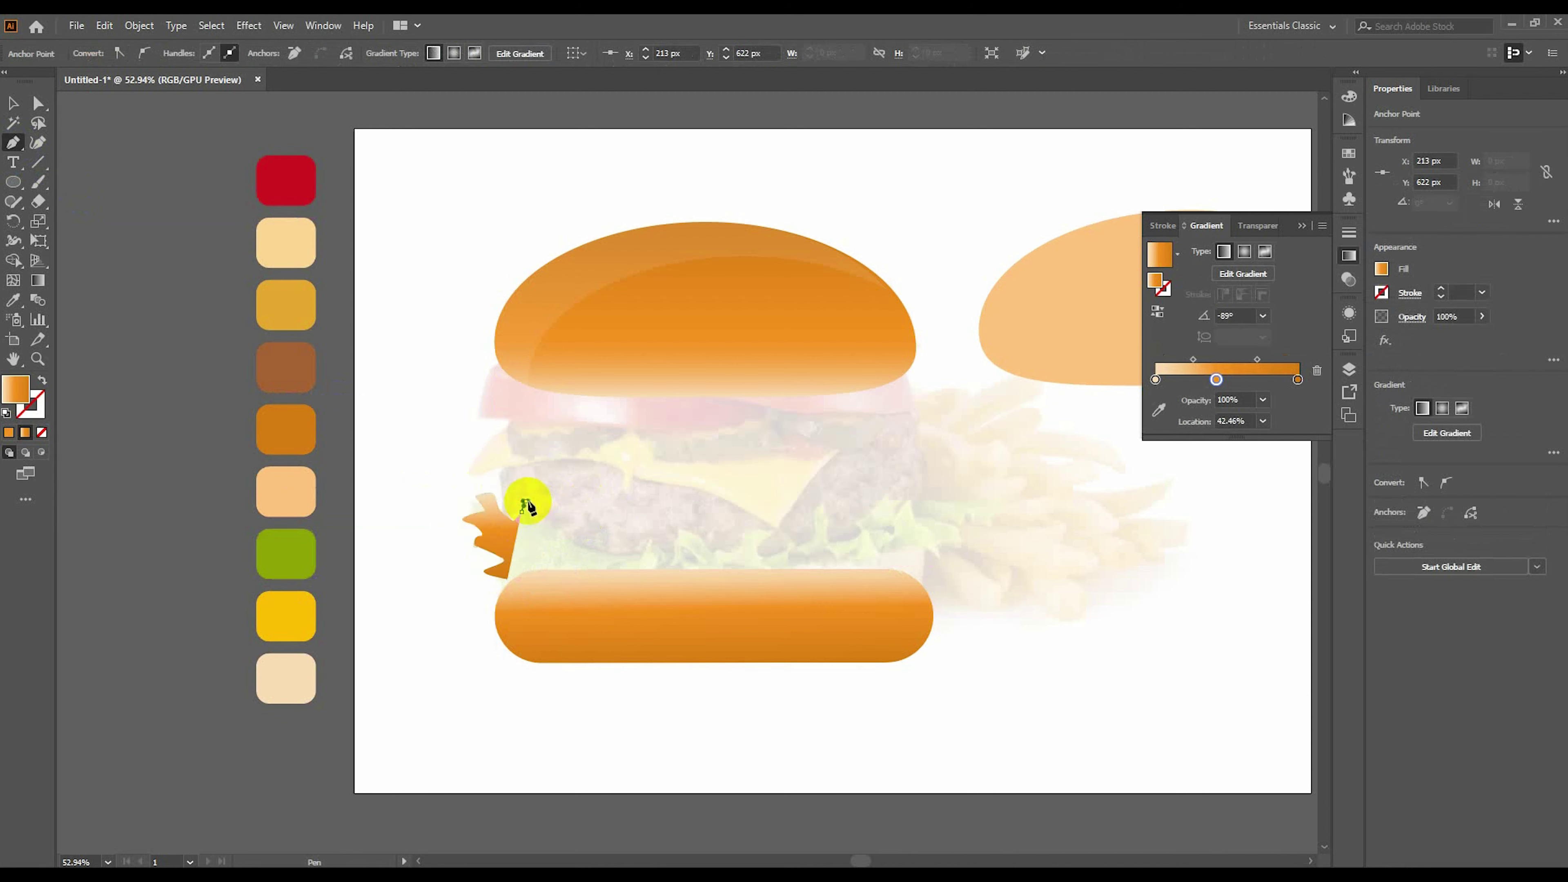
{"action": "left_click", "coordinate": [583, 551]}
{"action": "left_click", "coordinate": [639, 530]}
{"action": "left_click", "coordinate": [672, 532]}
{"action": "left_click", "coordinate": [743, 529]}
{"action": "left_click", "coordinate": [814, 543]}
{"action": "left_click", "coordinate": [859, 517]}
{"action": "left_click", "coordinate": [870, 547]}
{"action": "left_click", "coordinate": [902, 510]}
{"action": "left_click", "coordinate": [957, 506]}
Finish the lettuce's right spikes and trace its bottom edge back to close the shape.
{"action": "left_click_drag", "start_coordinate": [966, 510], "coordinate": [969, 512]}
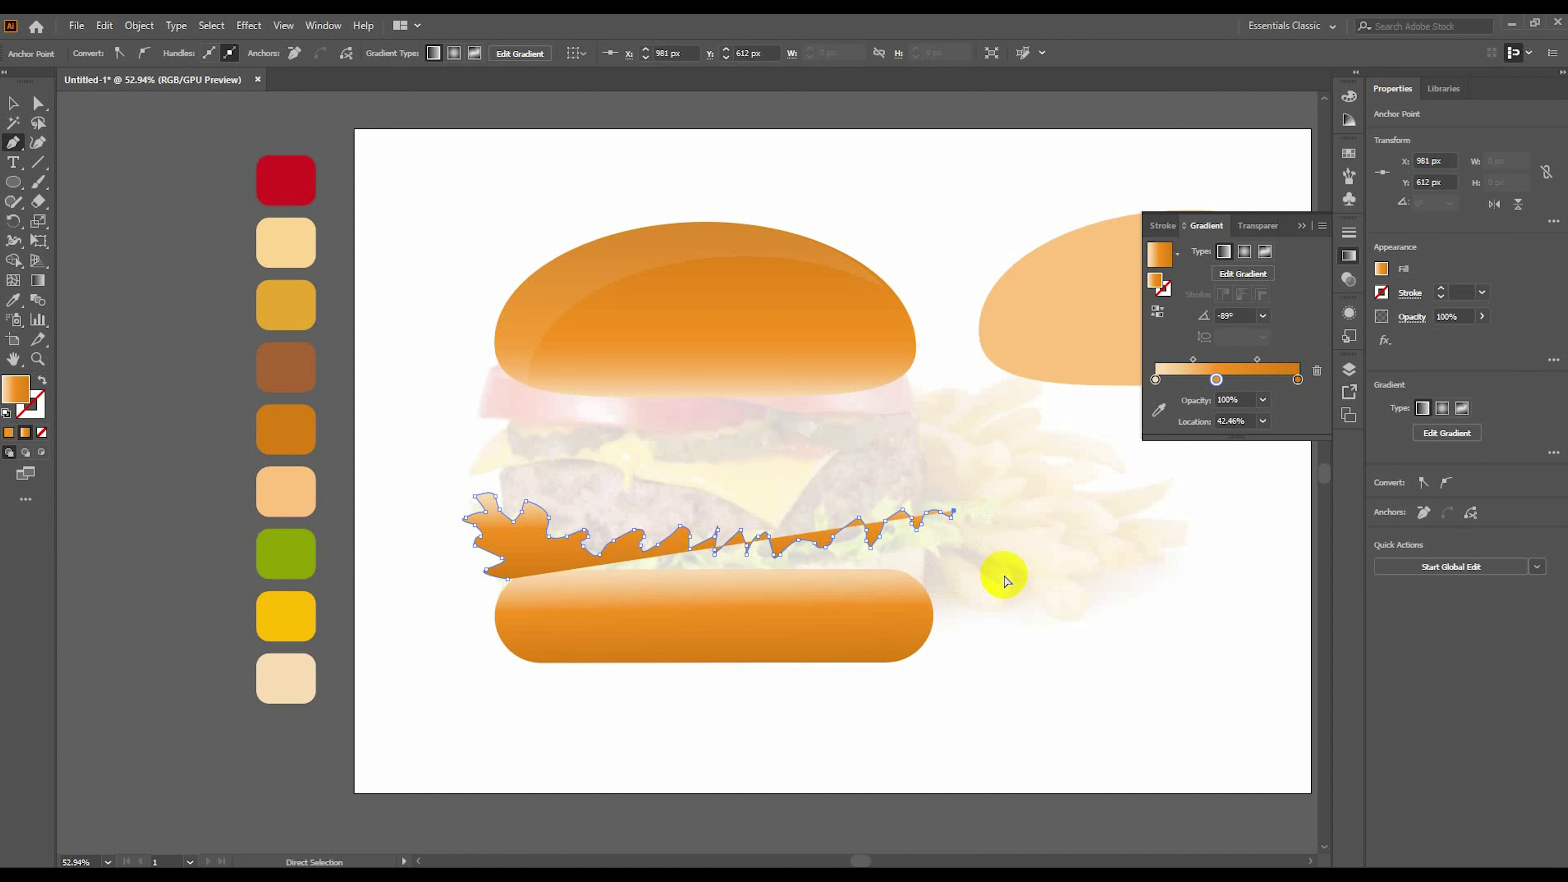
{"action": "left_click", "coordinate": [929, 502]}
{"action": "left_click", "coordinate": [988, 504]}
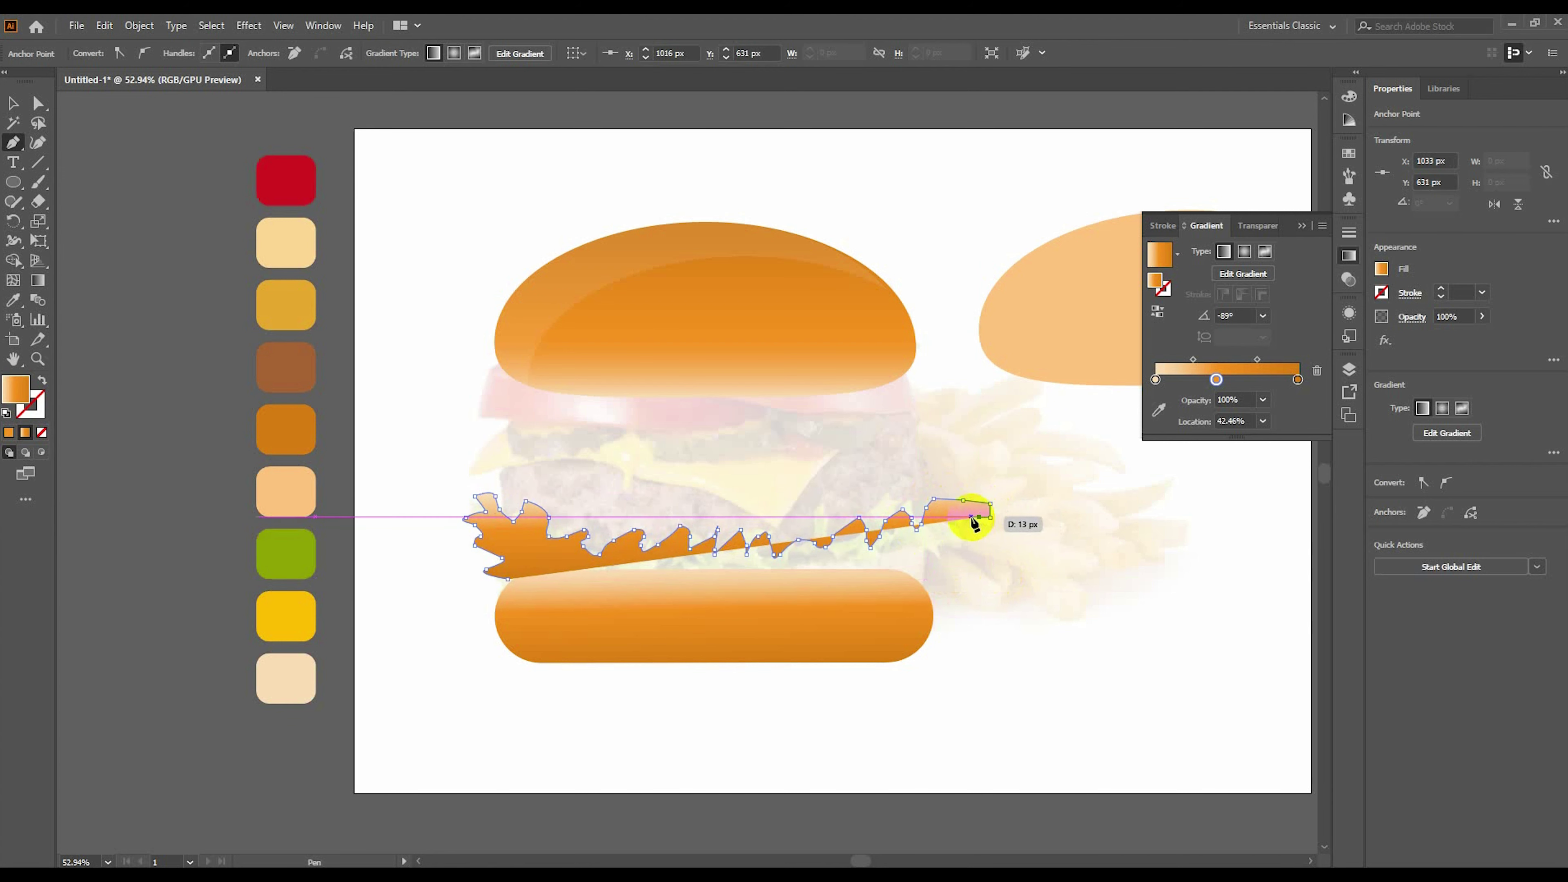
{"action": "left_click", "coordinate": [932, 546]}
{"action": "left_click", "coordinate": [841, 562]}
{"action": "left_click", "coordinate": [790, 562]}
{"action": "left_click", "coordinate": [728, 562]}
{"action": "left_click", "coordinate": [655, 565]}
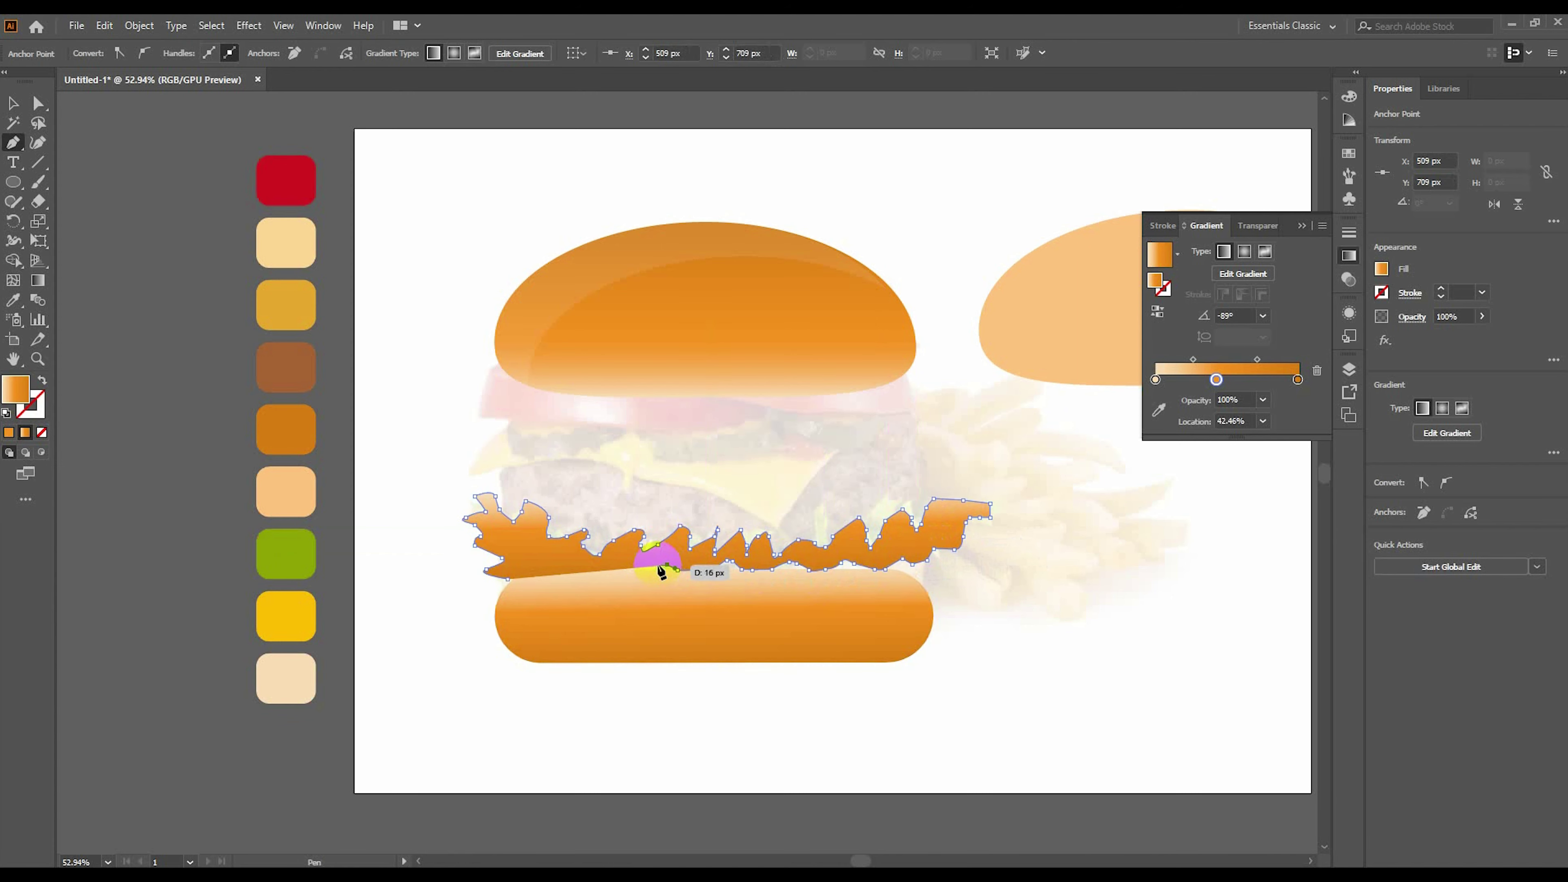
{"action": "left_click", "coordinate": [541, 579]}
{"action": "left_click_drag", "start_coordinate": [506, 578], "coordinate": [475, 573]}
Fill the lettuce with the green swatch using the Eyedropper.
{"action": "key", "text": "i"}
{"action": "left_click", "coordinate": [286, 553]}
{"action": "key", "text": "v"}
{"action": "left_click", "coordinate": [1005, 645]}
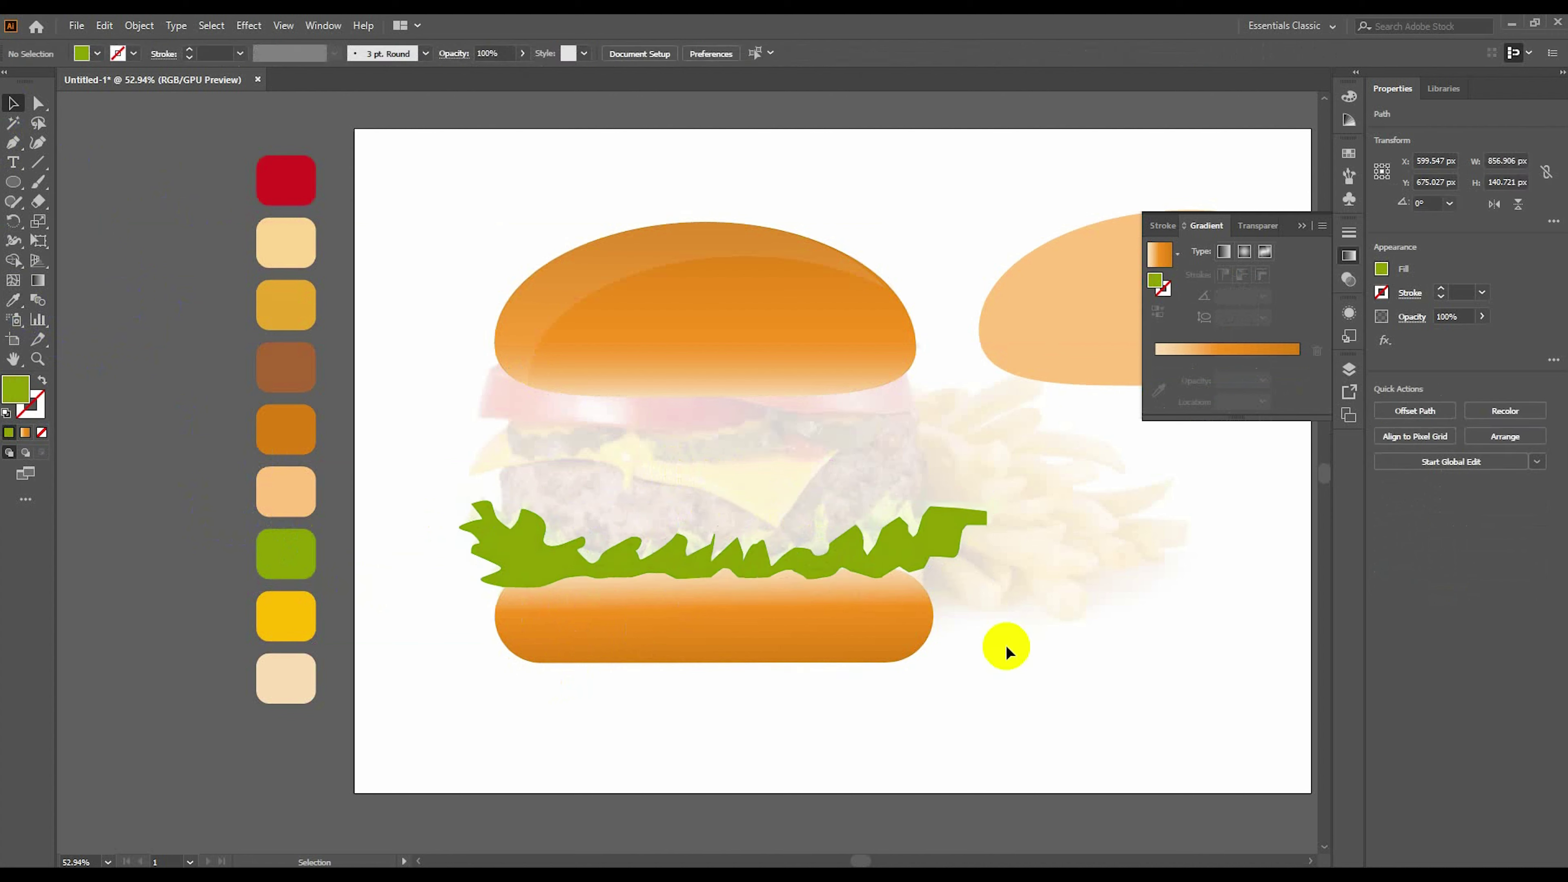
Arrange the lettuce in front of the bottom bun.
{"action": "right_click", "coordinate": [878, 611]}
{"action": "left_click", "coordinate": [1105, 577]}
{"action": "left_click", "coordinate": [812, 554]}
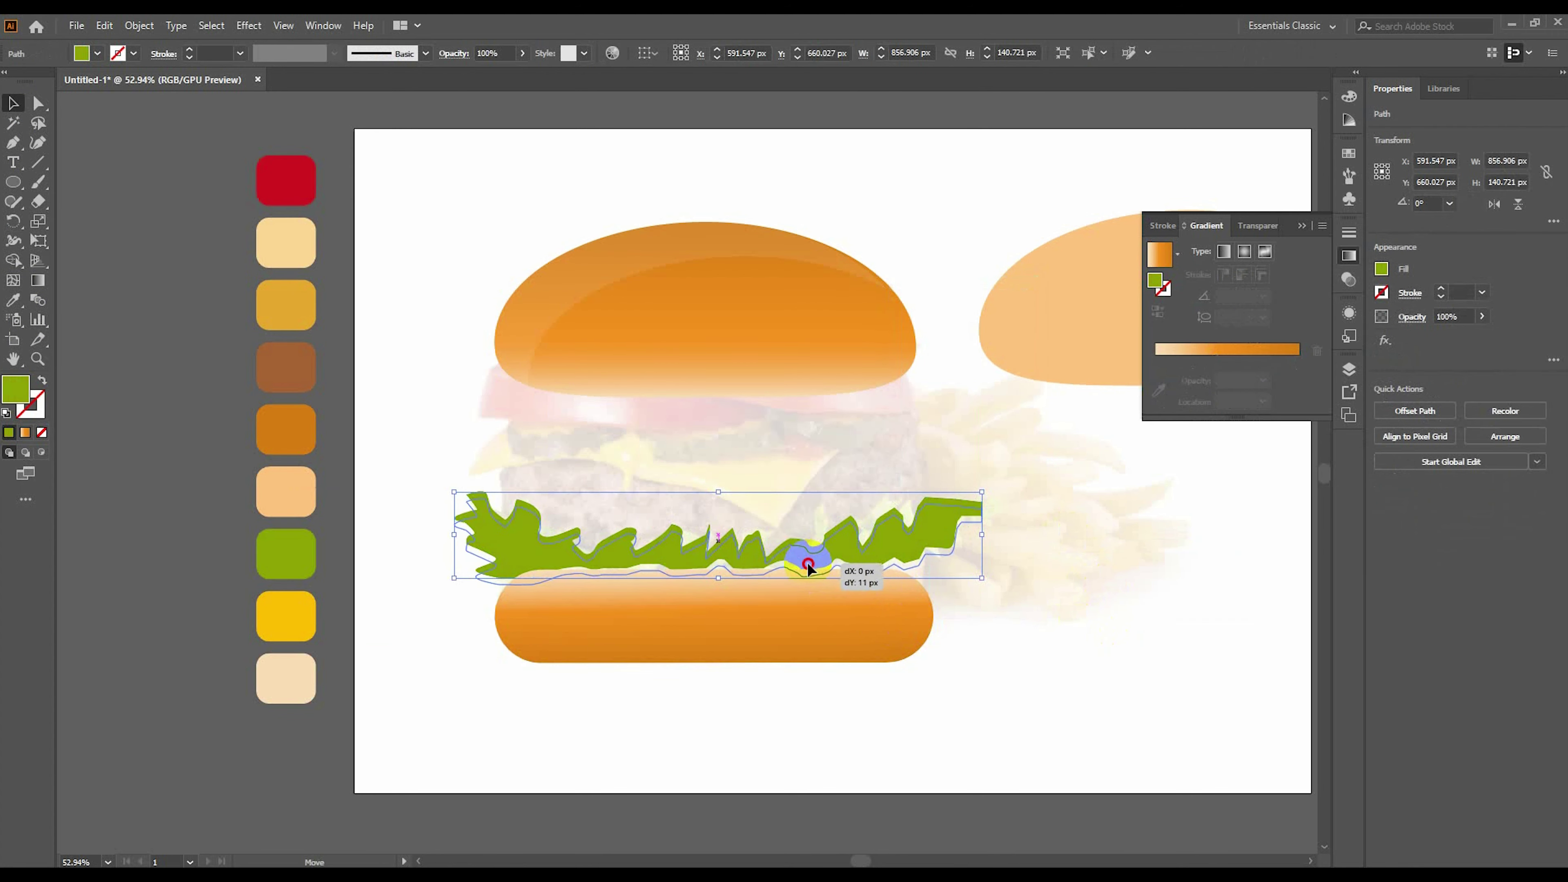
{"action": "right_click", "coordinate": [801, 559]}
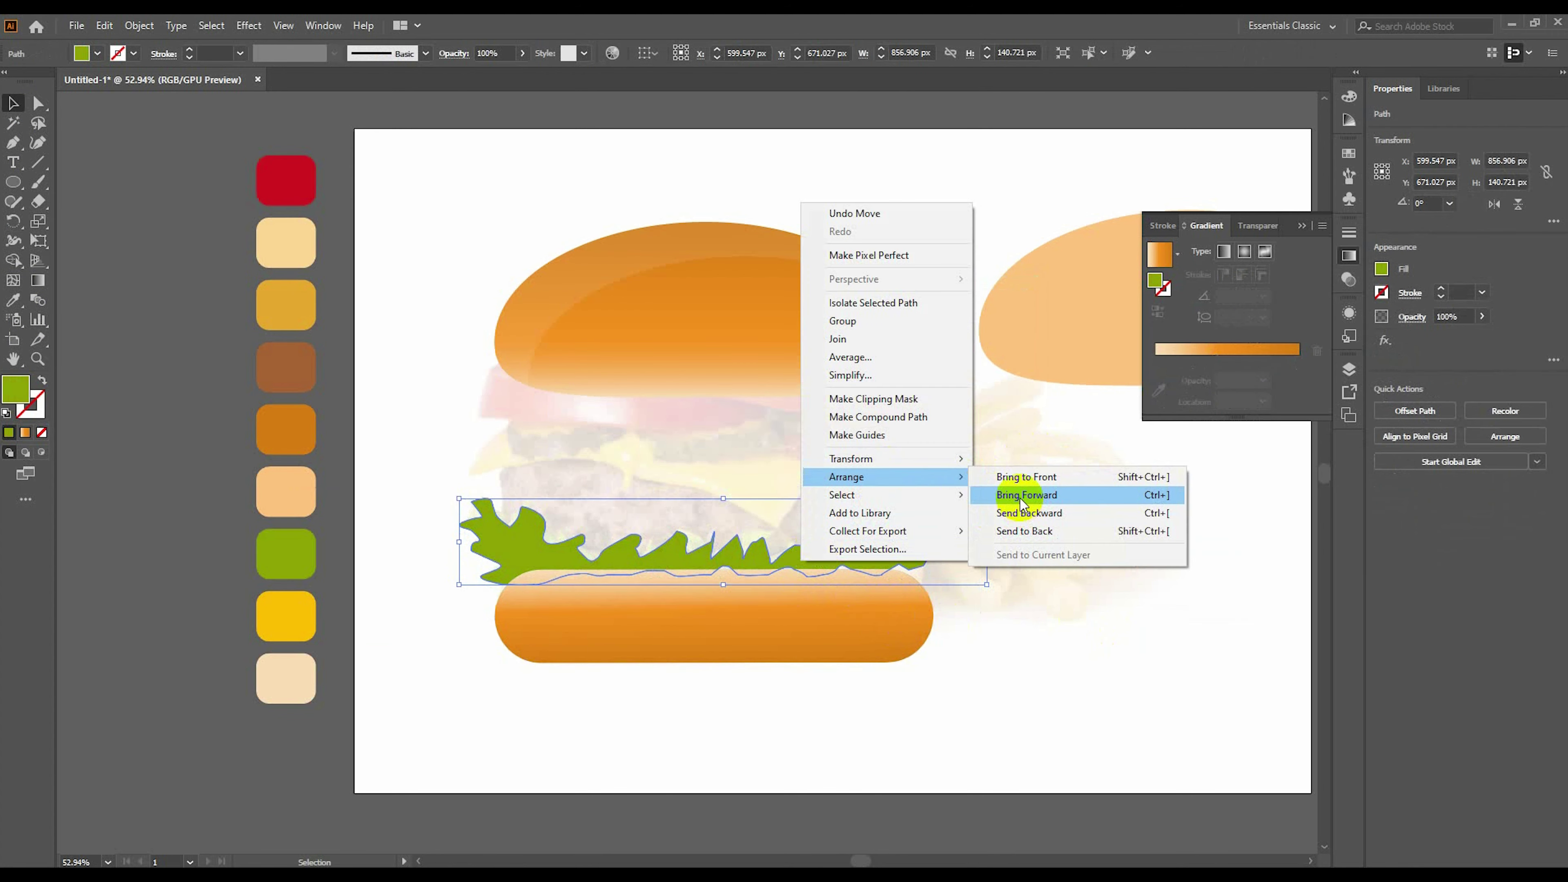
{"action": "left_click", "coordinate": [1043, 497]}
{"action": "left_click", "coordinate": [763, 568]}
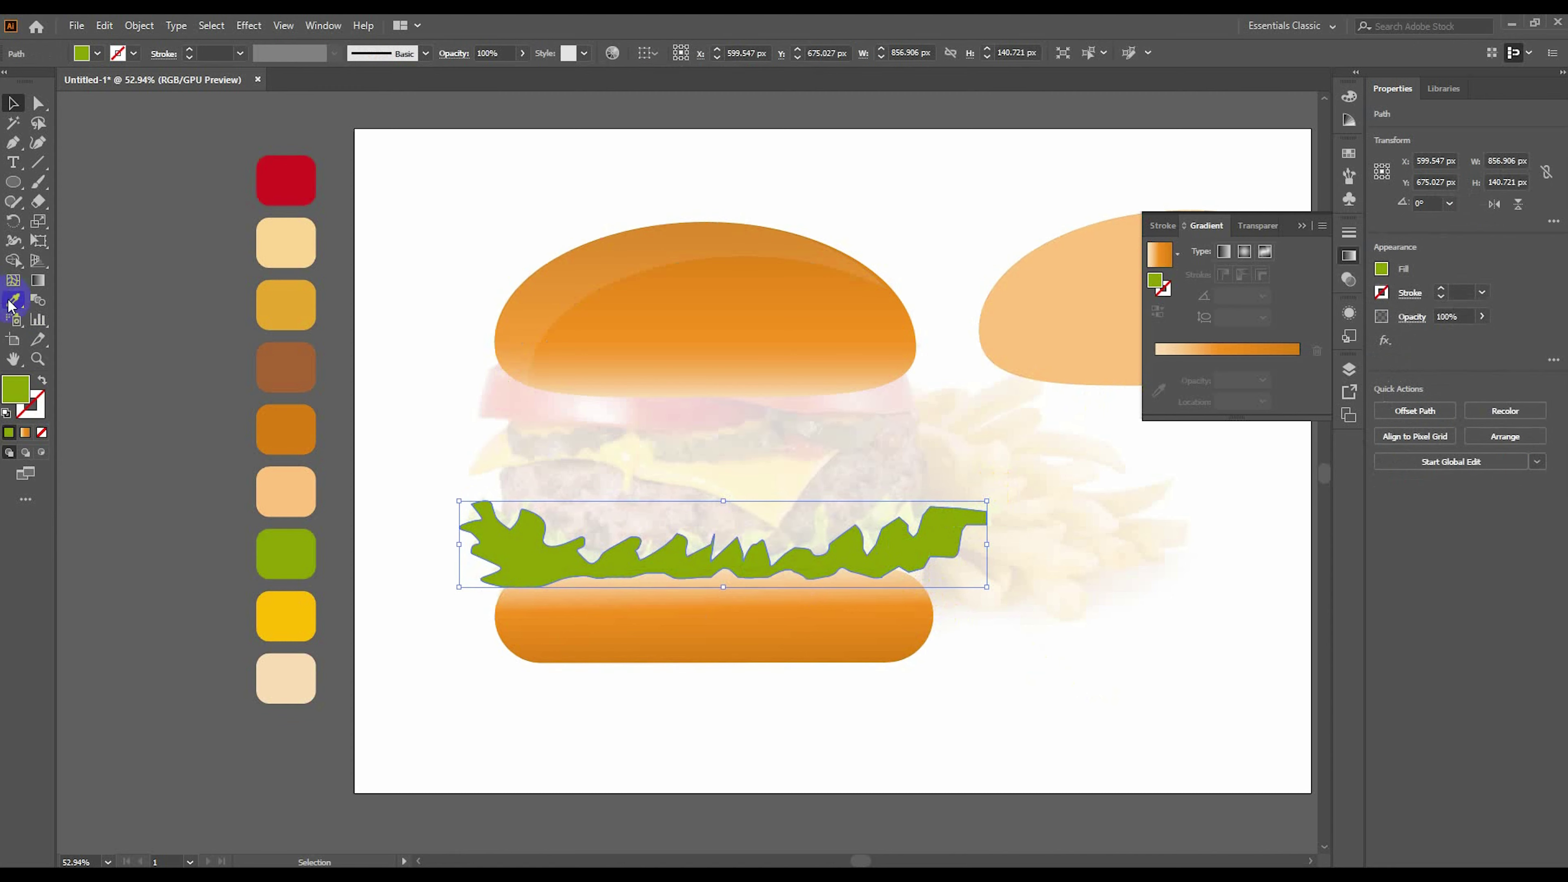
Give the lettuce a gradient with all-green stops, darkening the right stop.
{"action": "left_click", "coordinate": [1232, 369]}
{"action": "left_click", "coordinate": [1156, 380]}
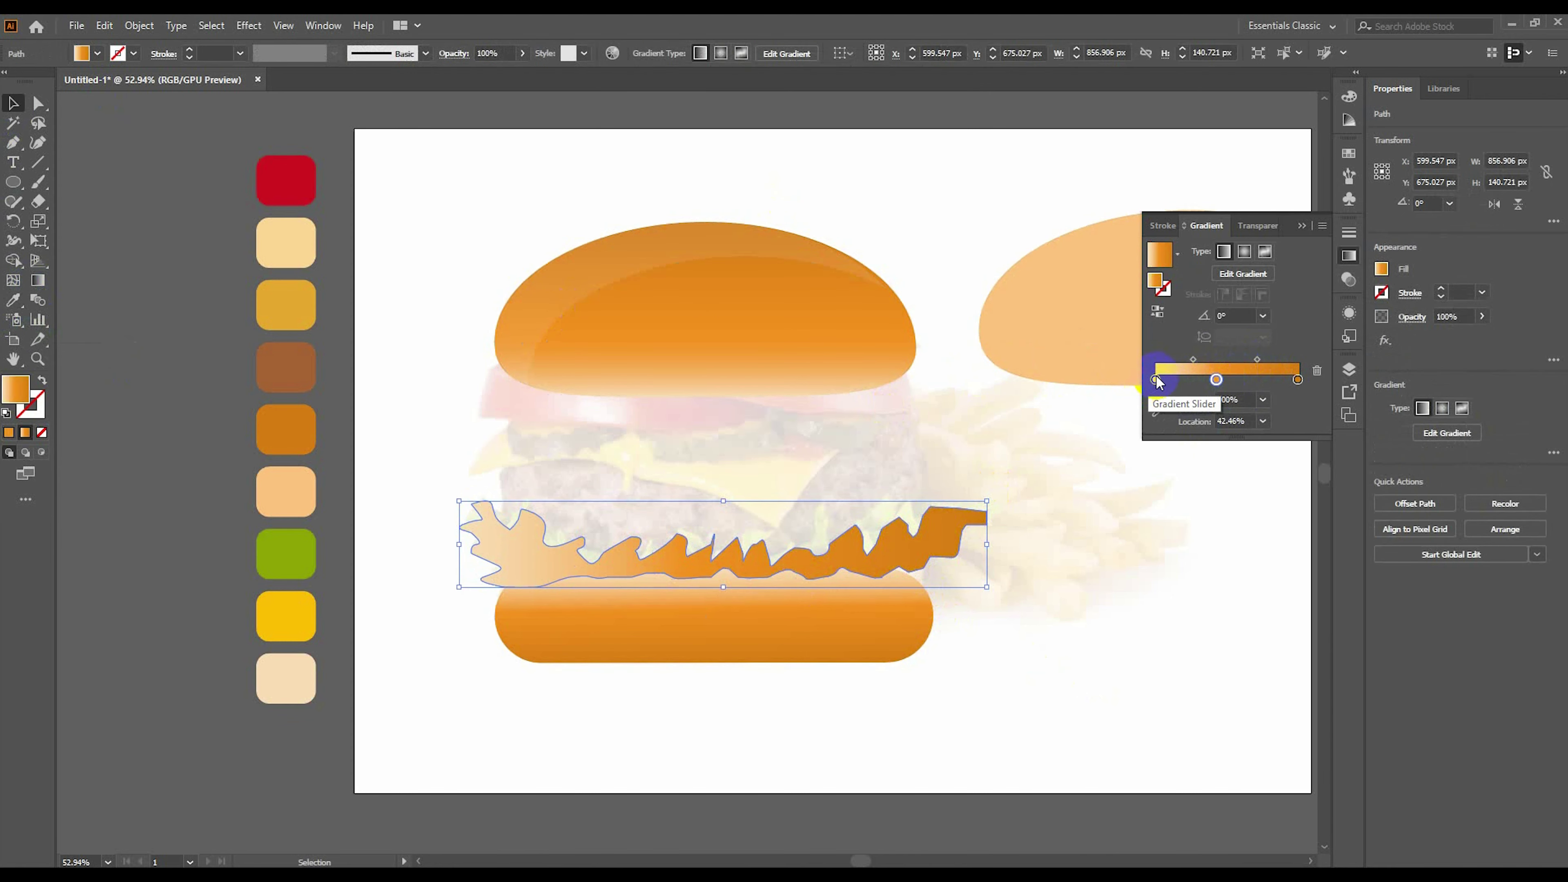
{"action": "double_click", "coordinate": [1156, 380]}
{"action": "left_click", "coordinate": [1141, 441]}
{"action": "double_click", "coordinate": [1215, 379]}
{"action": "left_click", "coordinate": [1142, 441]}
{"action": "left_click", "coordinate": [1298, 380]}
{"action": "double_click", "coordinate": [1298, 380]}
{"action": "left_click", "coordinate": [1142, 442]}
{"action": "left_click", "coordinate": [1088, 436]}
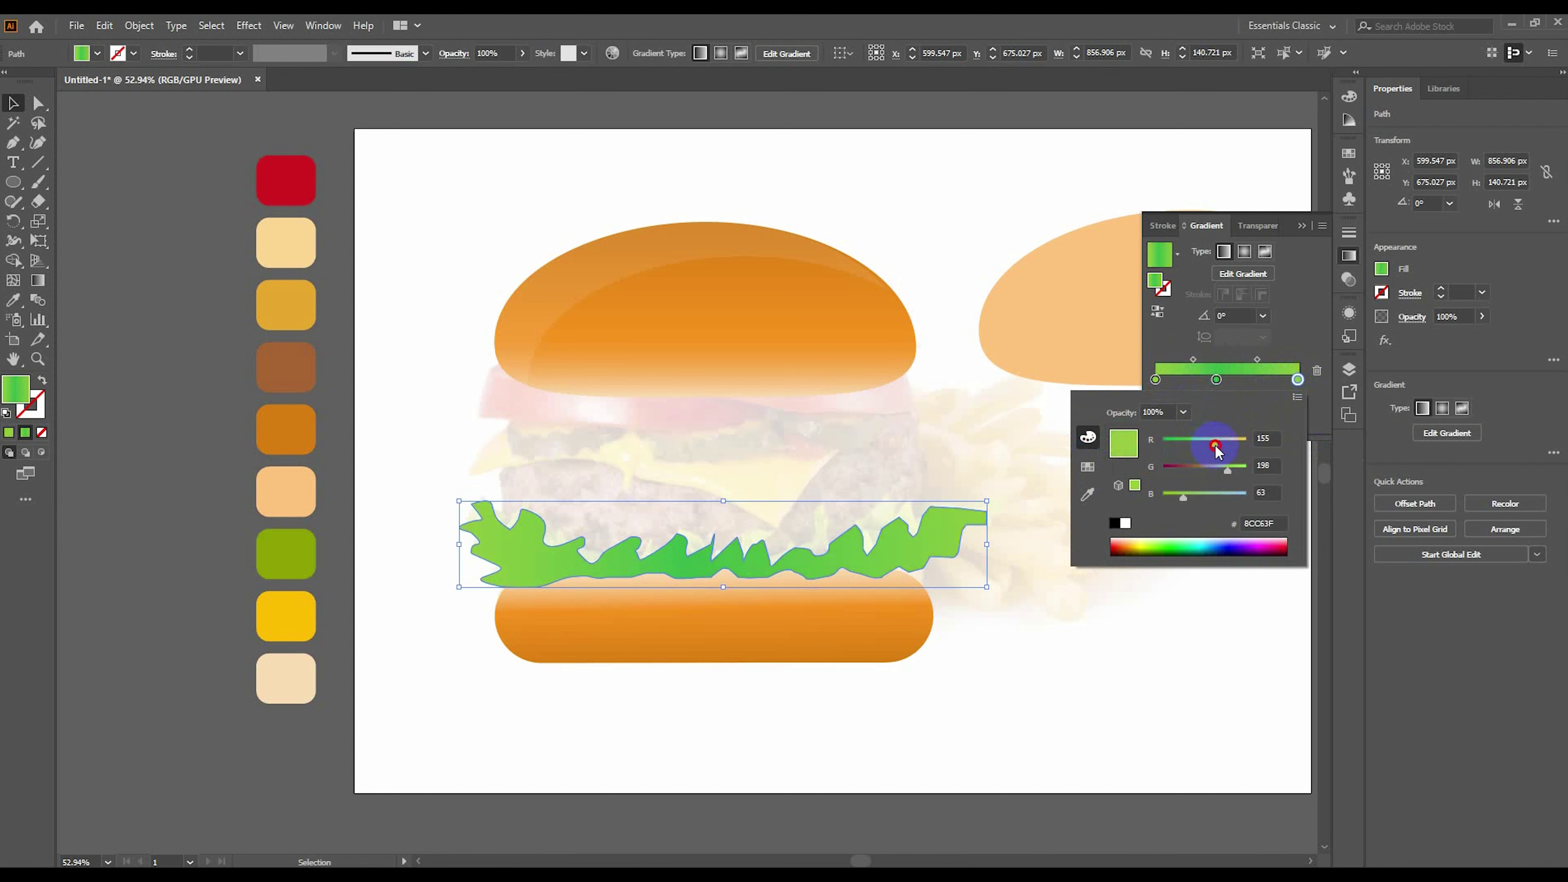
{"action": "left_click_drag", "start_coordinate": [1176, 456], "coordinate": [1186, 444]}
{"action": "left_click_drag", "start_coordinate": [1227, 469], "coordinate": [1199, 473]}
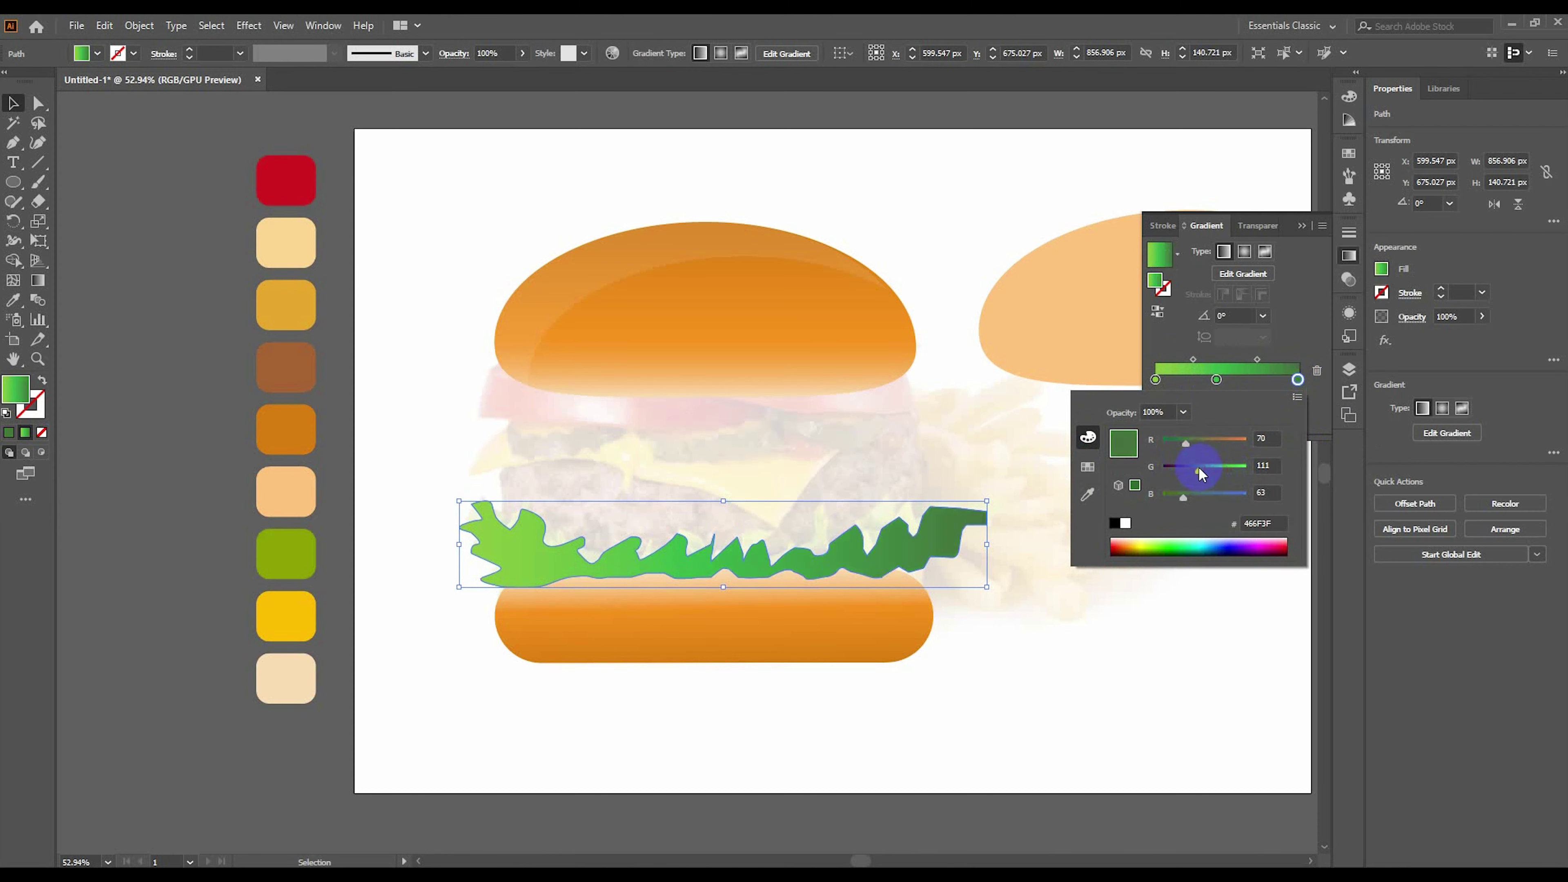
{"action": "left_click", "coordinate": [1215, 379]}
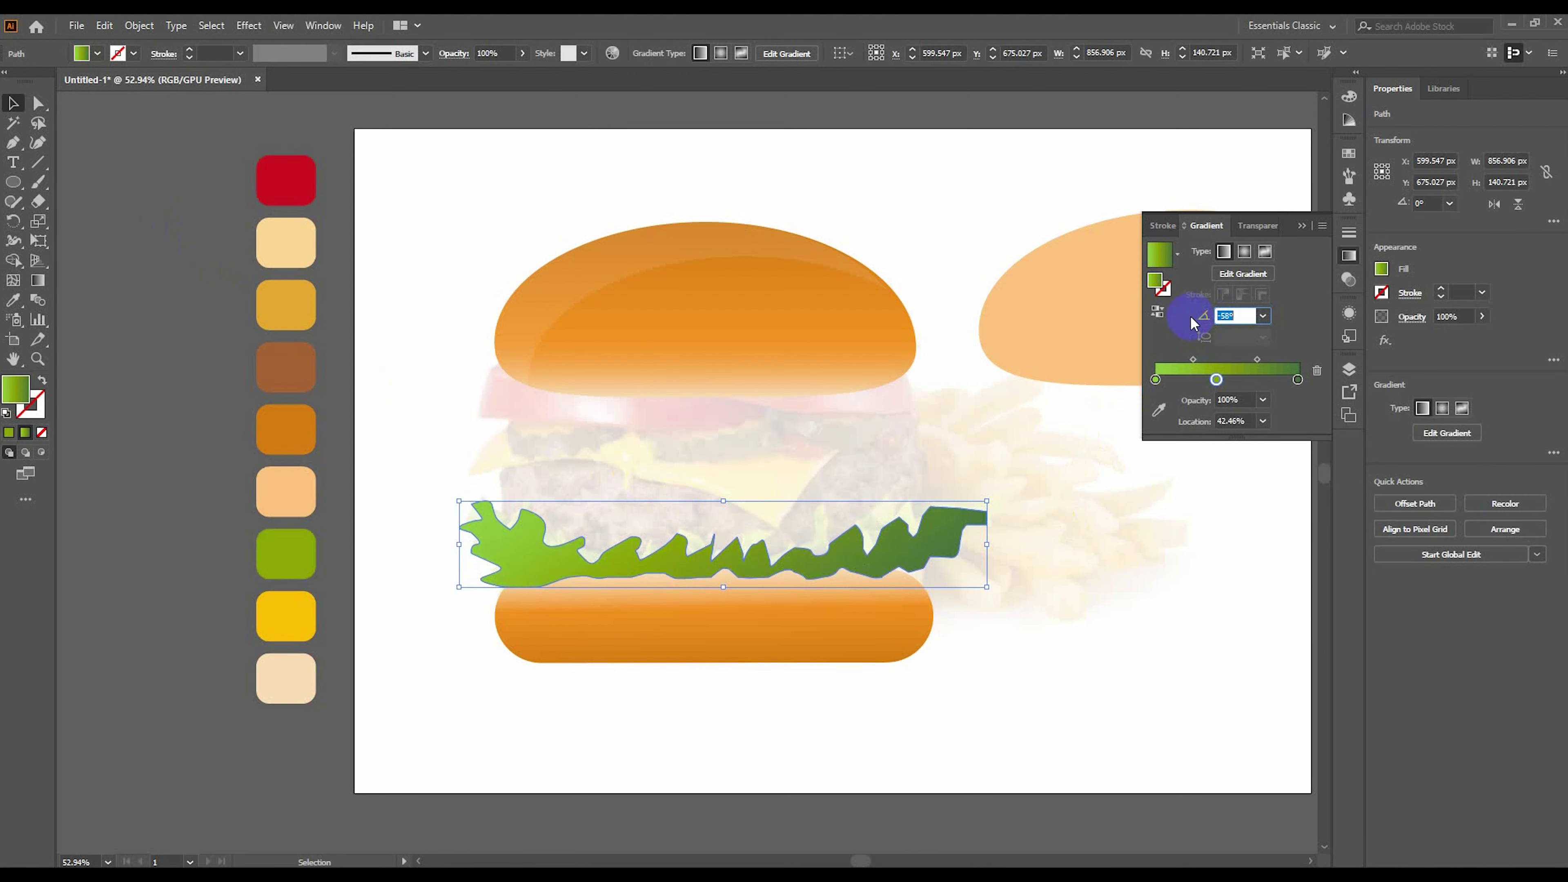
Set the lettuce gradient angle to -90° so it runs vertically.
{"action": "type", "text": "-75"}
{"action": "key", "text": "Return"}
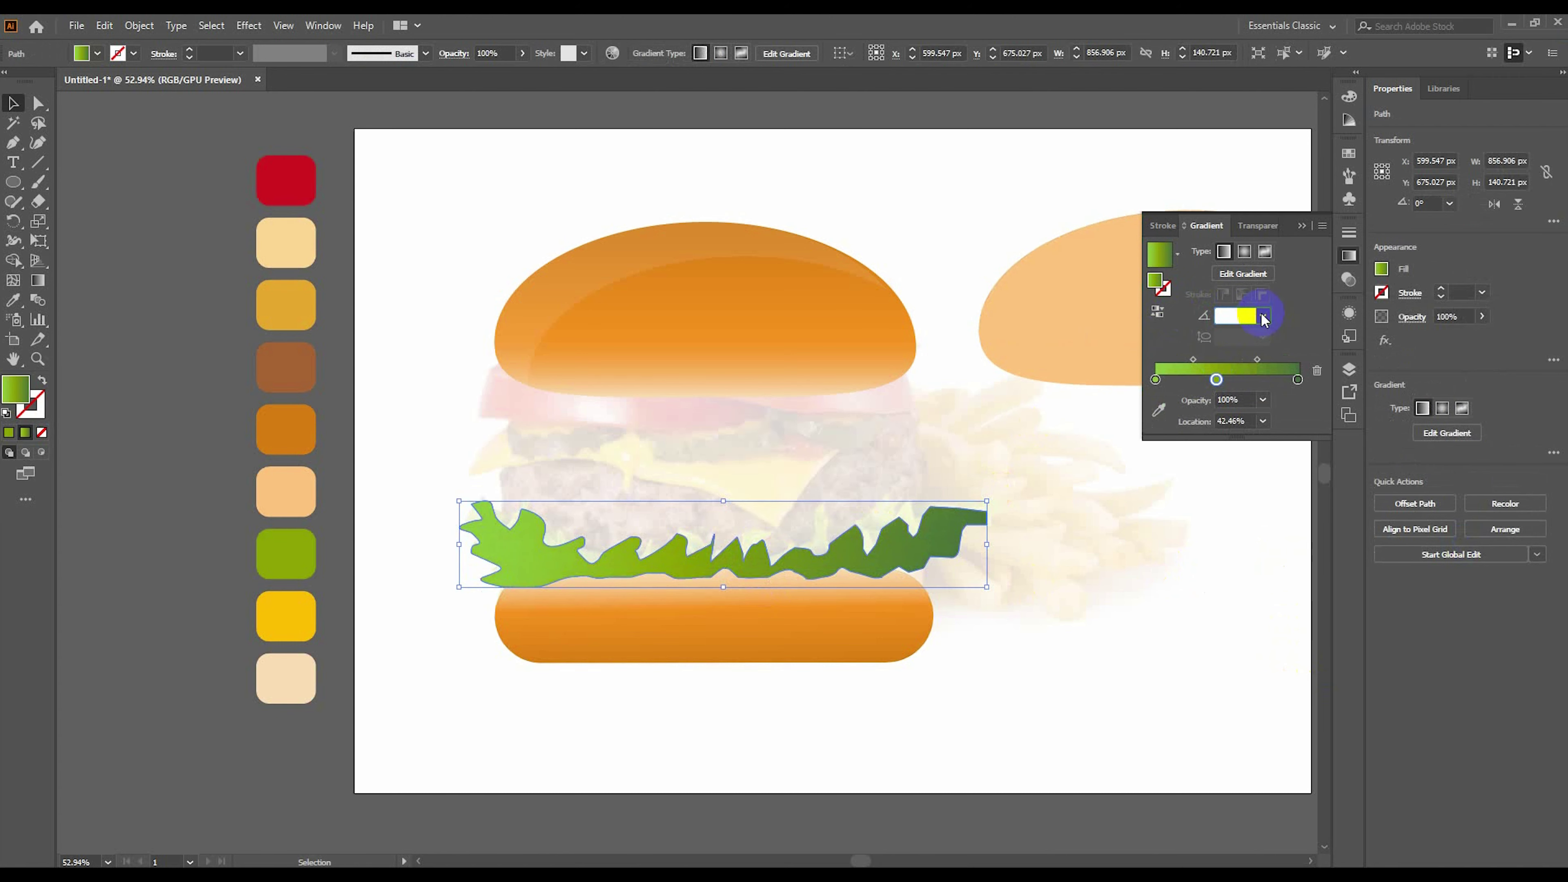
{"action": "left_click", "coordinate": [1262, 318]}
{"action": "type", "text": "-90"}
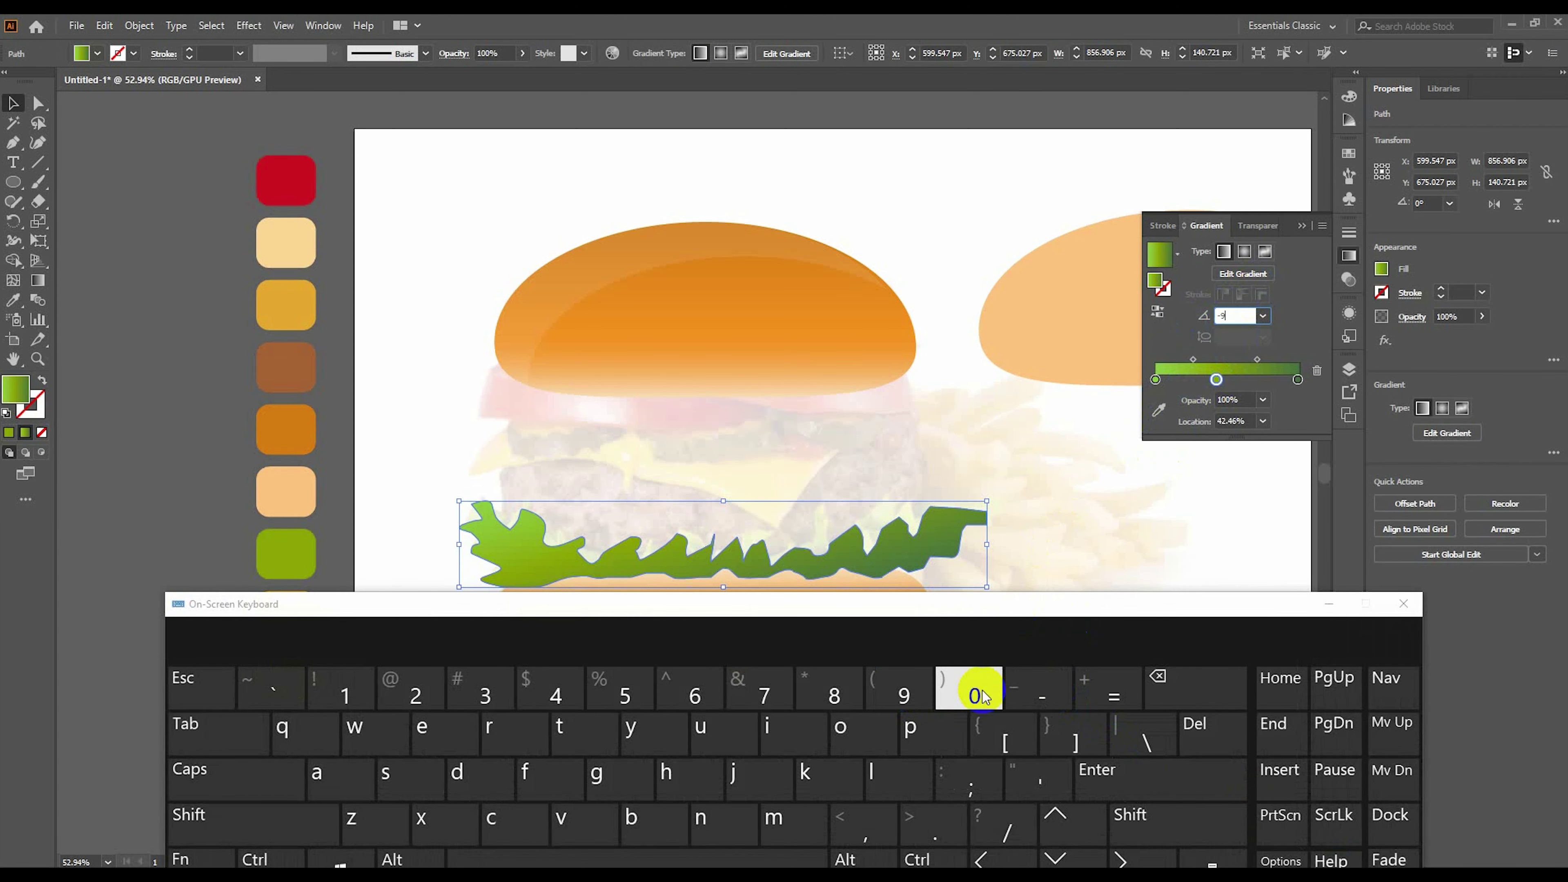
{"action": "key", "text": "Return"}
{"action": "left_click", "coordinate": [1328, 603]}
{"action": "left_click", "coordinate": [1056, 623]}
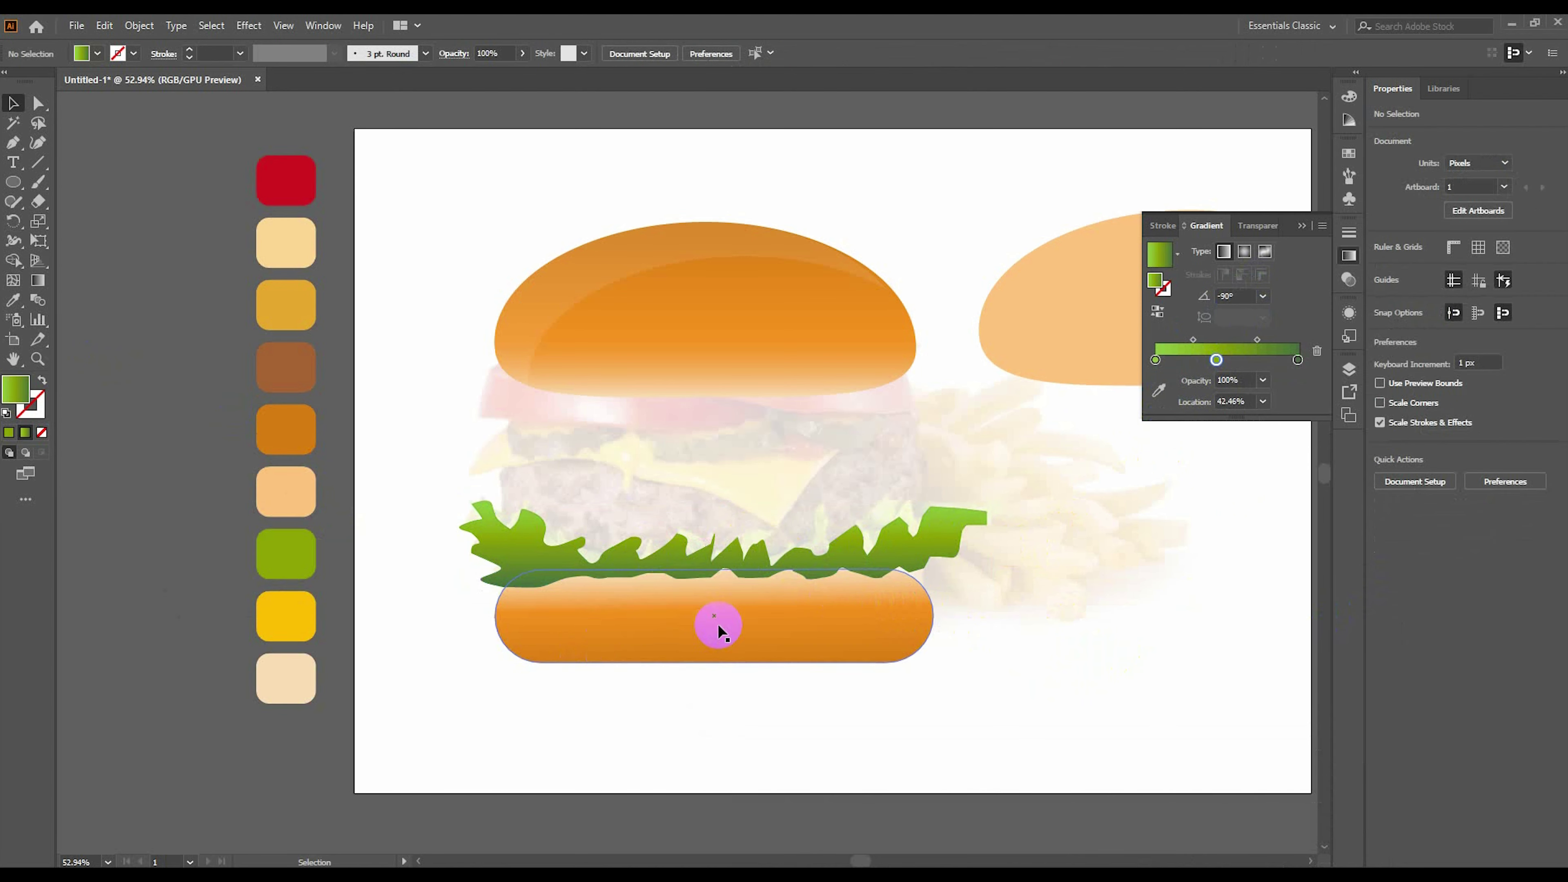
Alt-drag a copy of the bottom bun above the lettuce and fill it brown as the patty.
{"action": "left_click", "coordinate": [714, 622]}
{"action": "left_click_drag", "start_coordinate": [716, 620], "coordinate": [717, 519]}
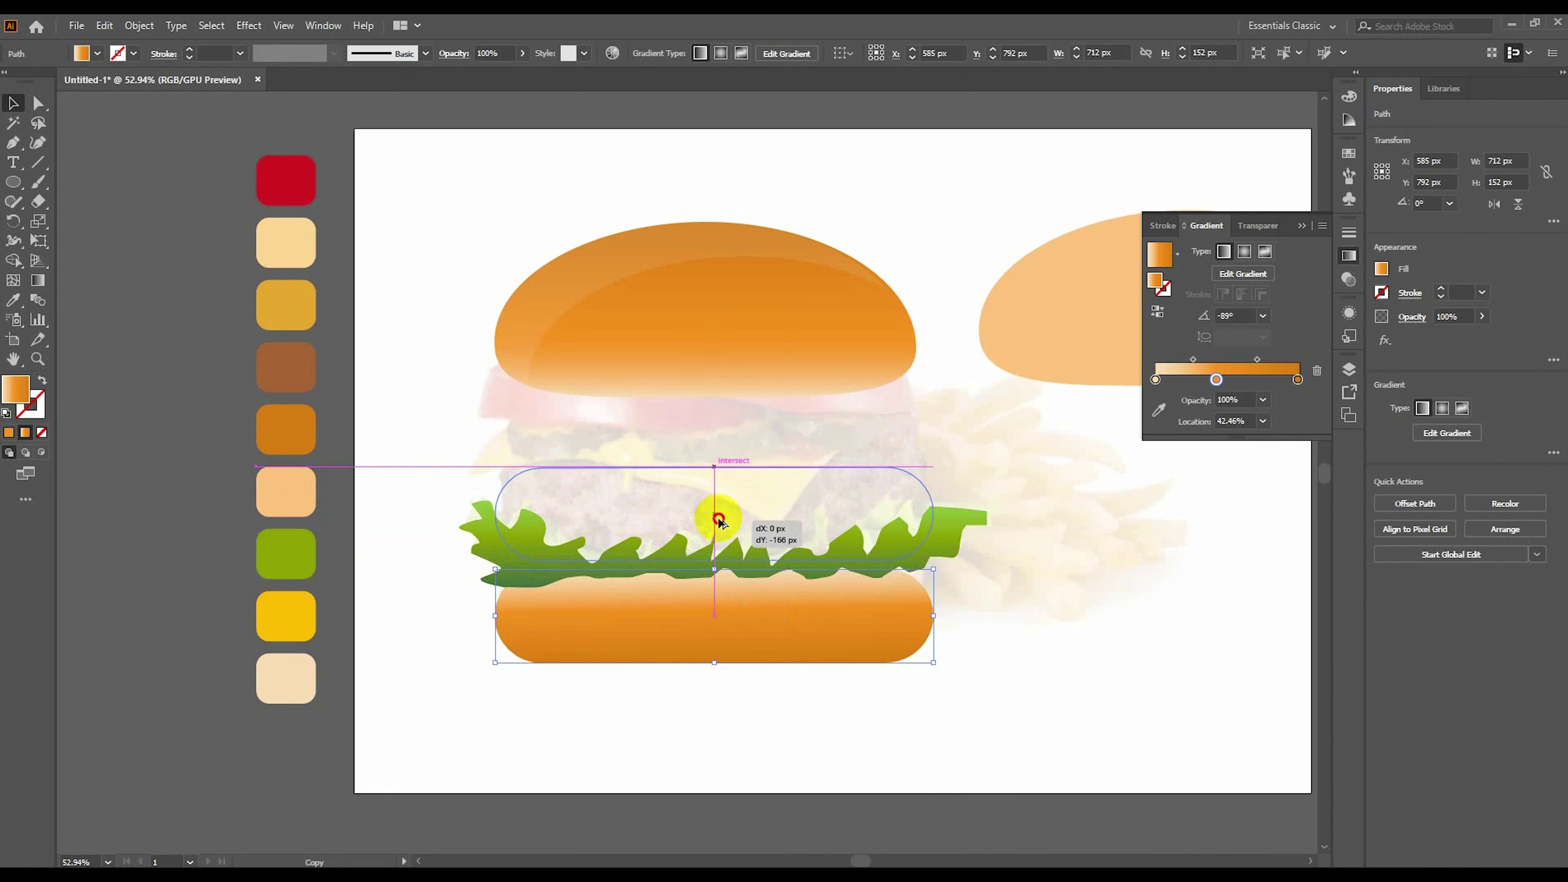
{"action": "left_click", "coordinate": [285, 367]}
{"action": "key", "text": "v"}
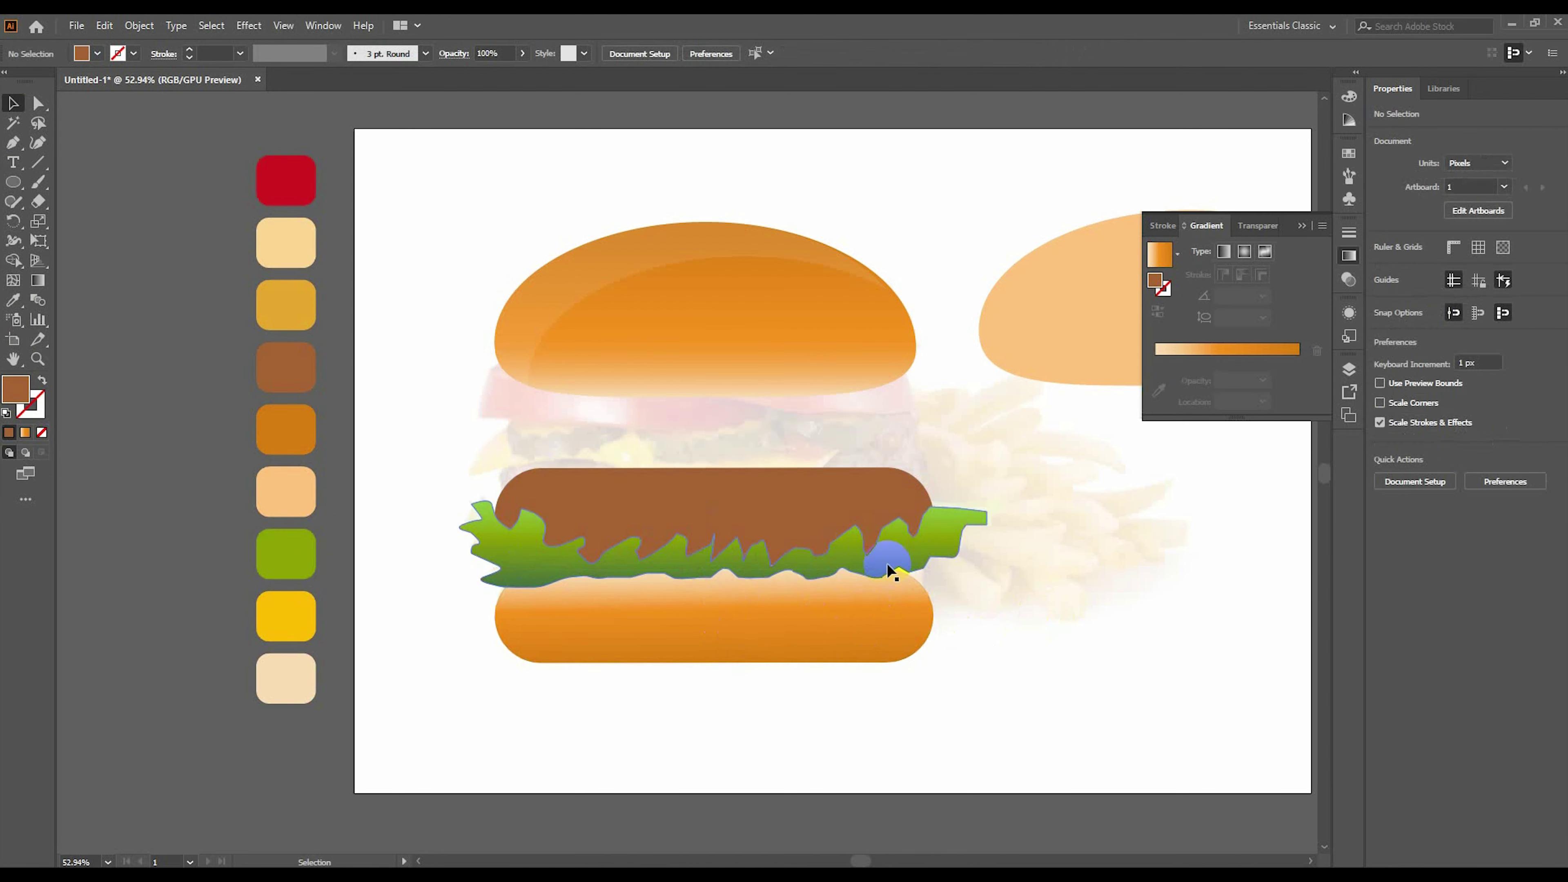
{"action": "left_click", "coordinate": [882, 549]}
{"action": "left_click", "coordinate": [1311, 726]}
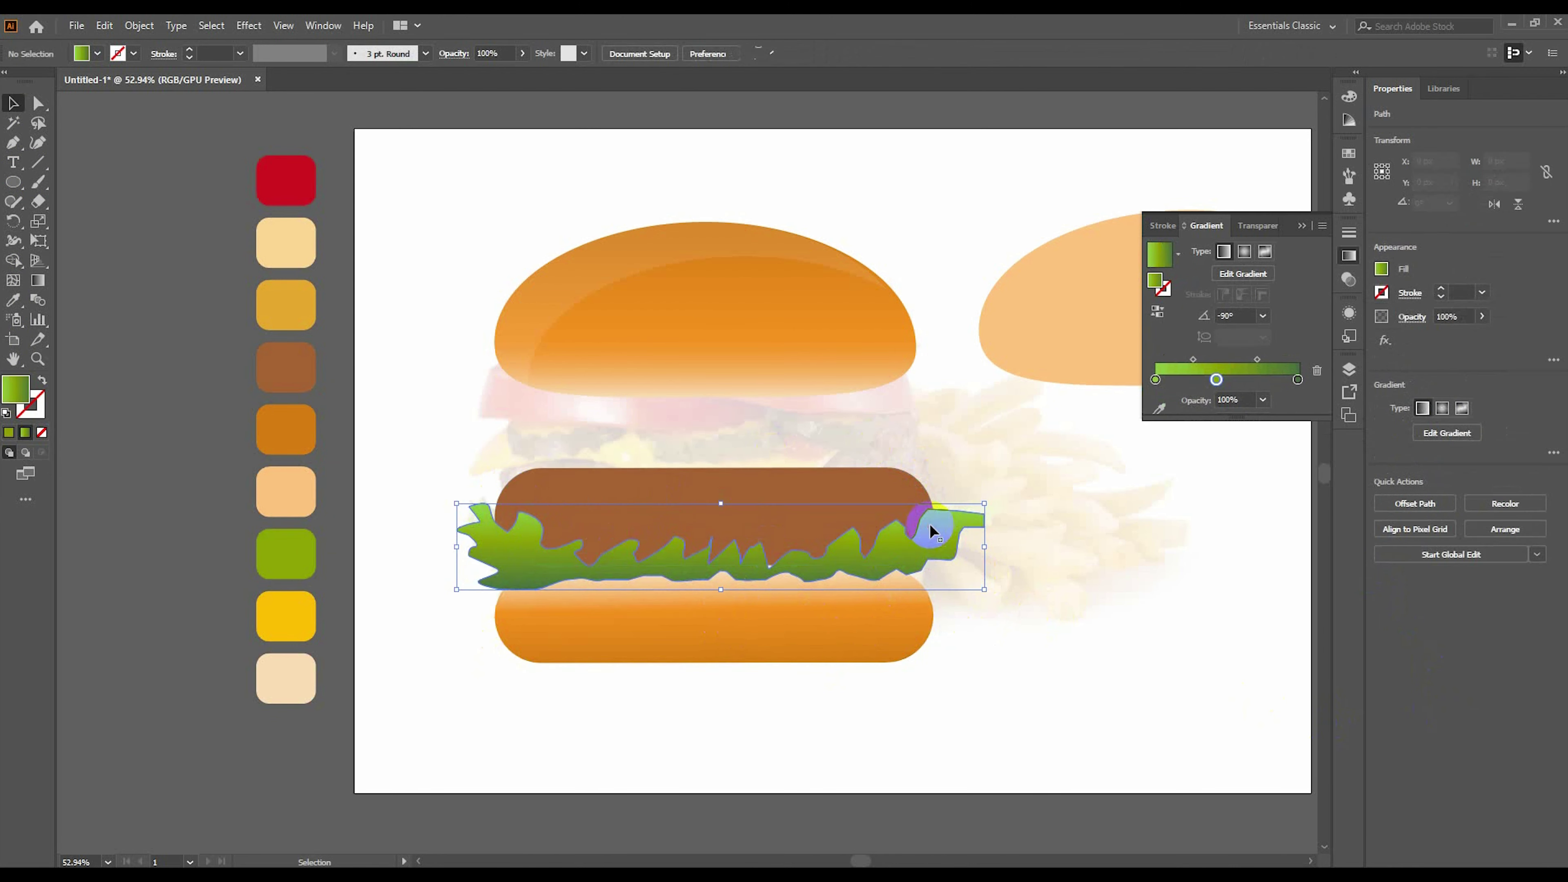
Left of the artboard, draw a thin ellipse, a larger 667×155 ellipse and a rounded rectangle across them.
{"action": "scroll", "coordinate": [462, 417], "scroll_direction": "left", "scroll_amount": 10}
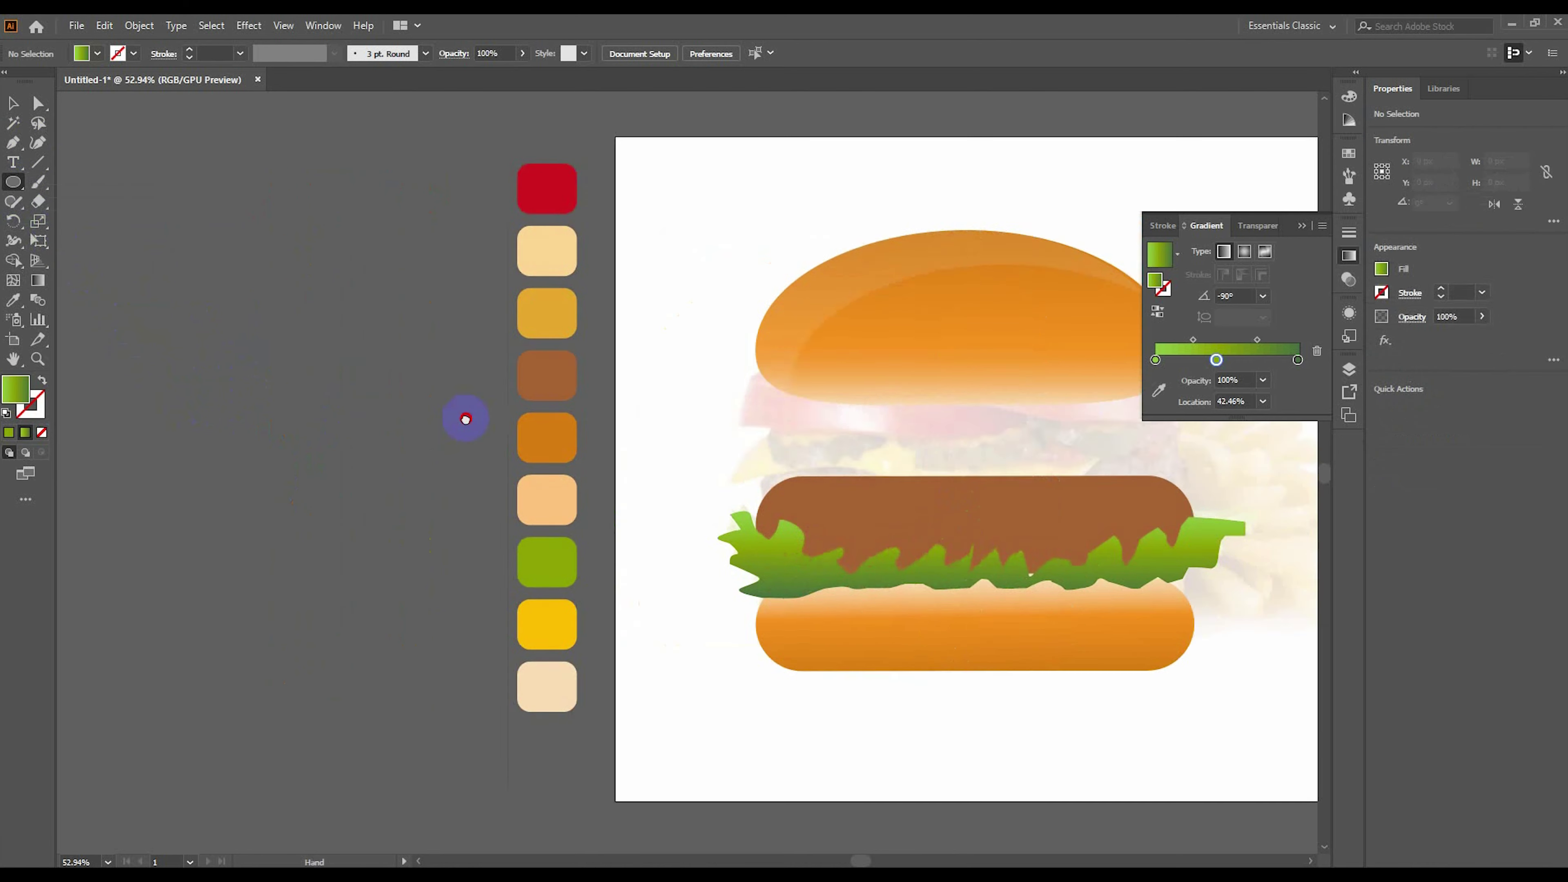
{"action": "left_click_drag", "start_coordinate": [132, 308], "coordinate": [461, 337]}
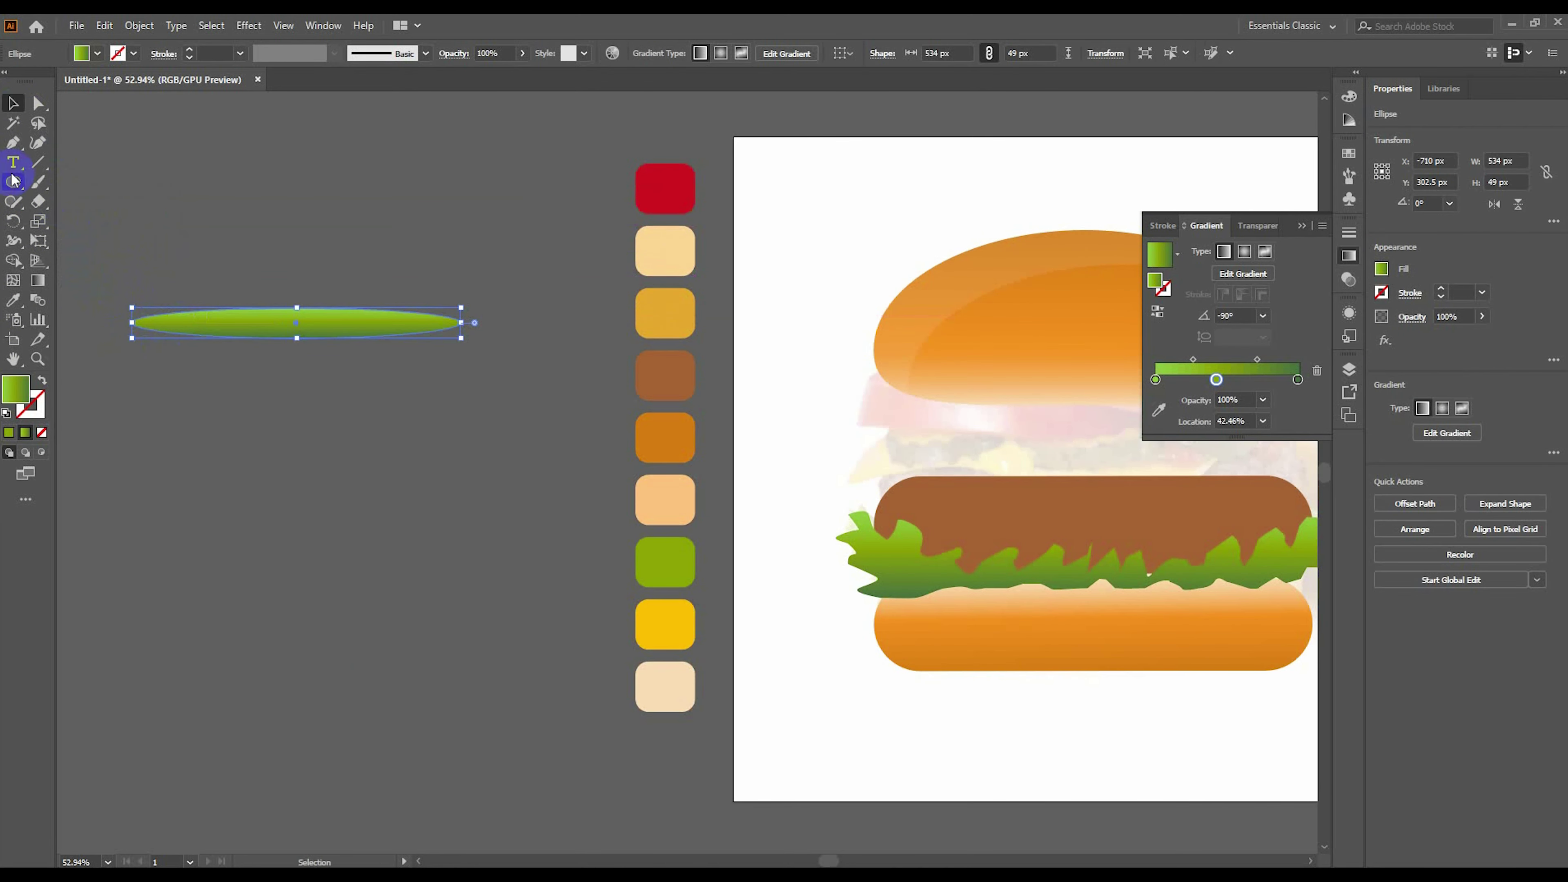
{"action": "left_click_drag", "start_coordinate": [164, 338], "coordinate": [400, 387]}
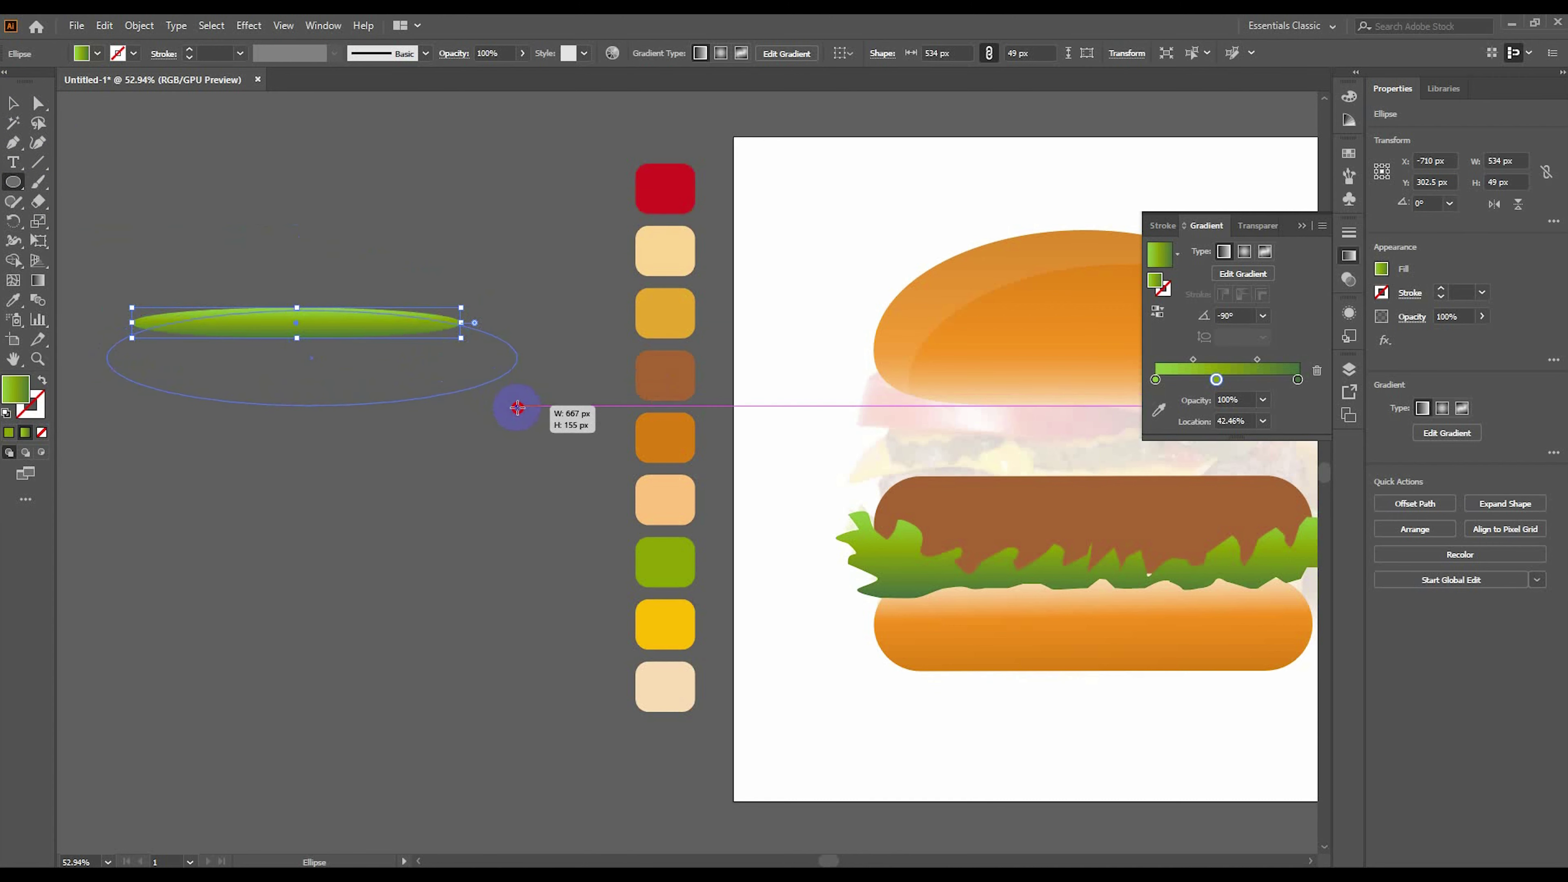
{"action": "left_click_drag", "start_coordinate": [484, 383], "coordinate": [505, 400]}
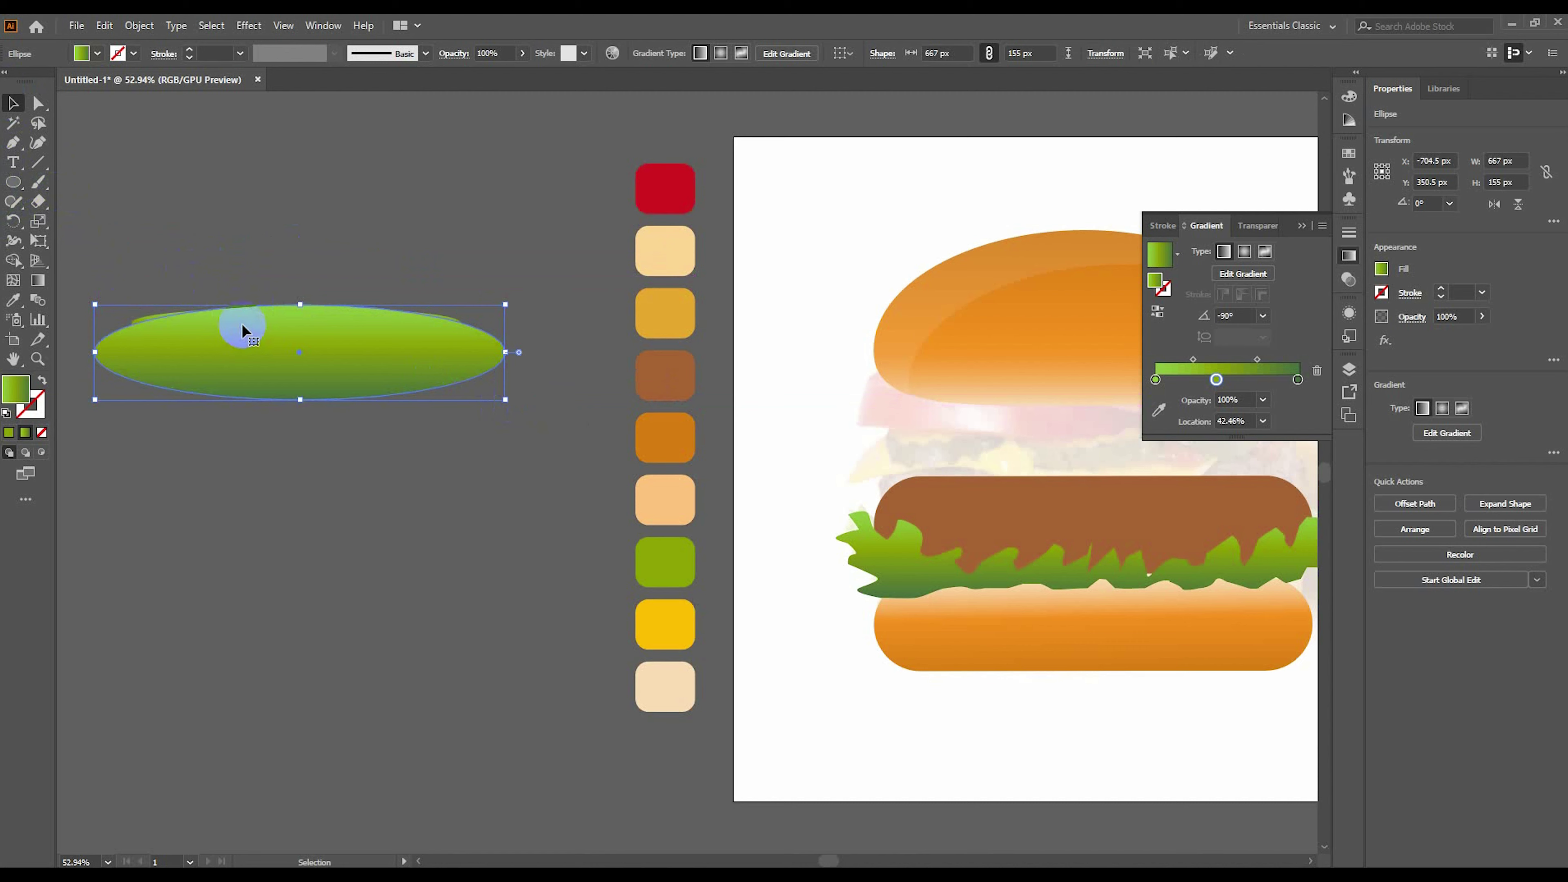
{"action": "left_click", "coordinate": [208, 294]}
{"action": "left_click_drag", "start_coordinate": [12, 182], "coordinate": [72, 204]}
{"action": "left_click_drag", "start_coordinate": [131, 322], "coordinate": [471, 363]}
{"action": "key", "text": "v"}
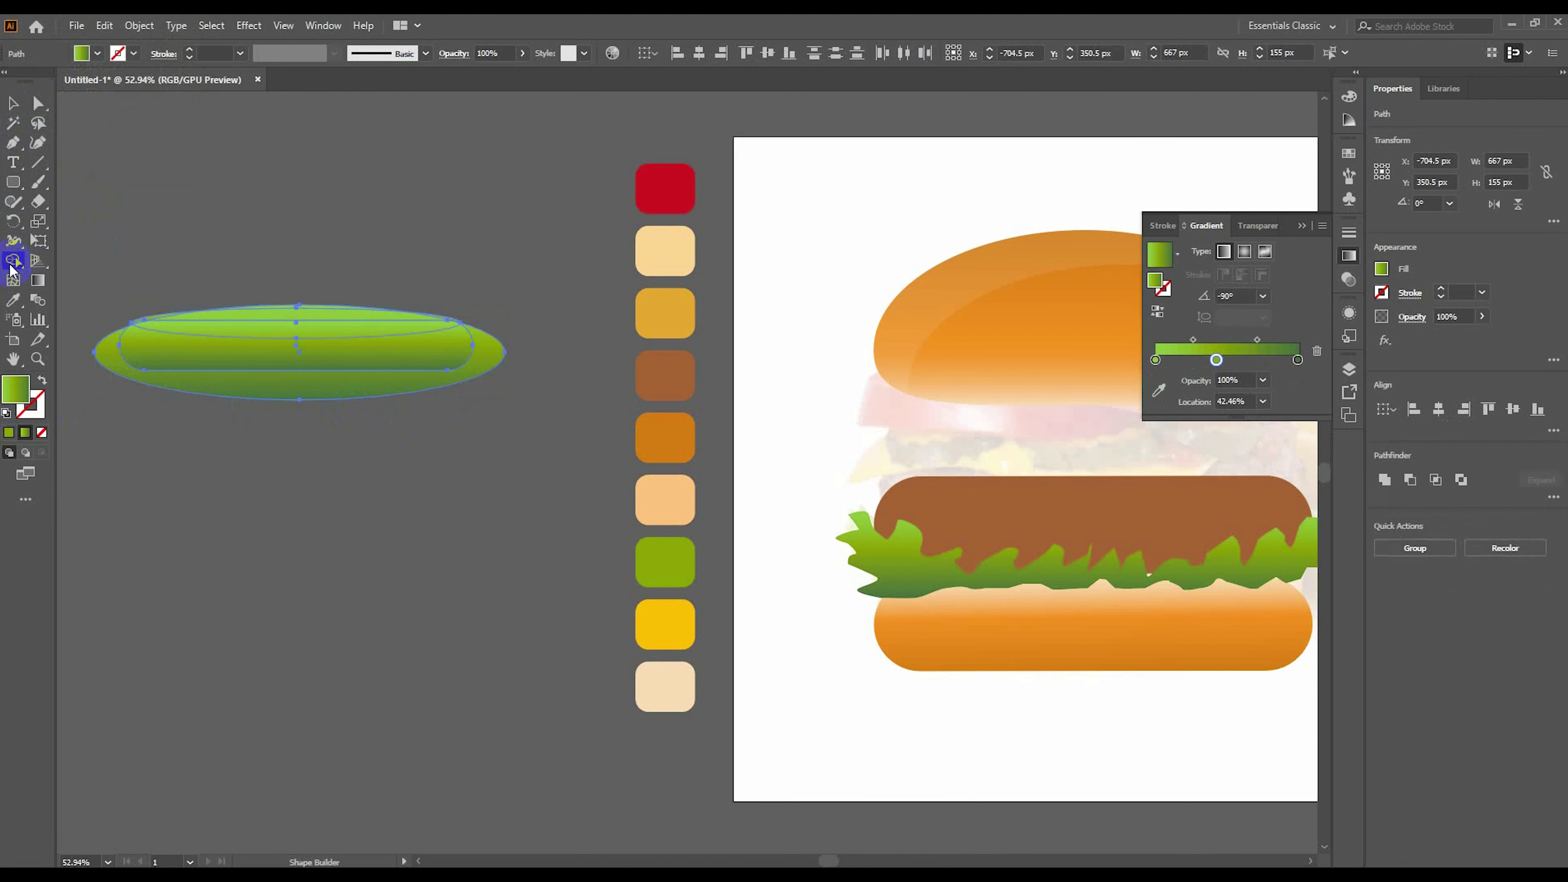
Trim the ellipse with Shape Builder, fill the lower shape red and the top oval pink.
{"action": "left_click", "coordinate": [130, 364], "text": "alt"}
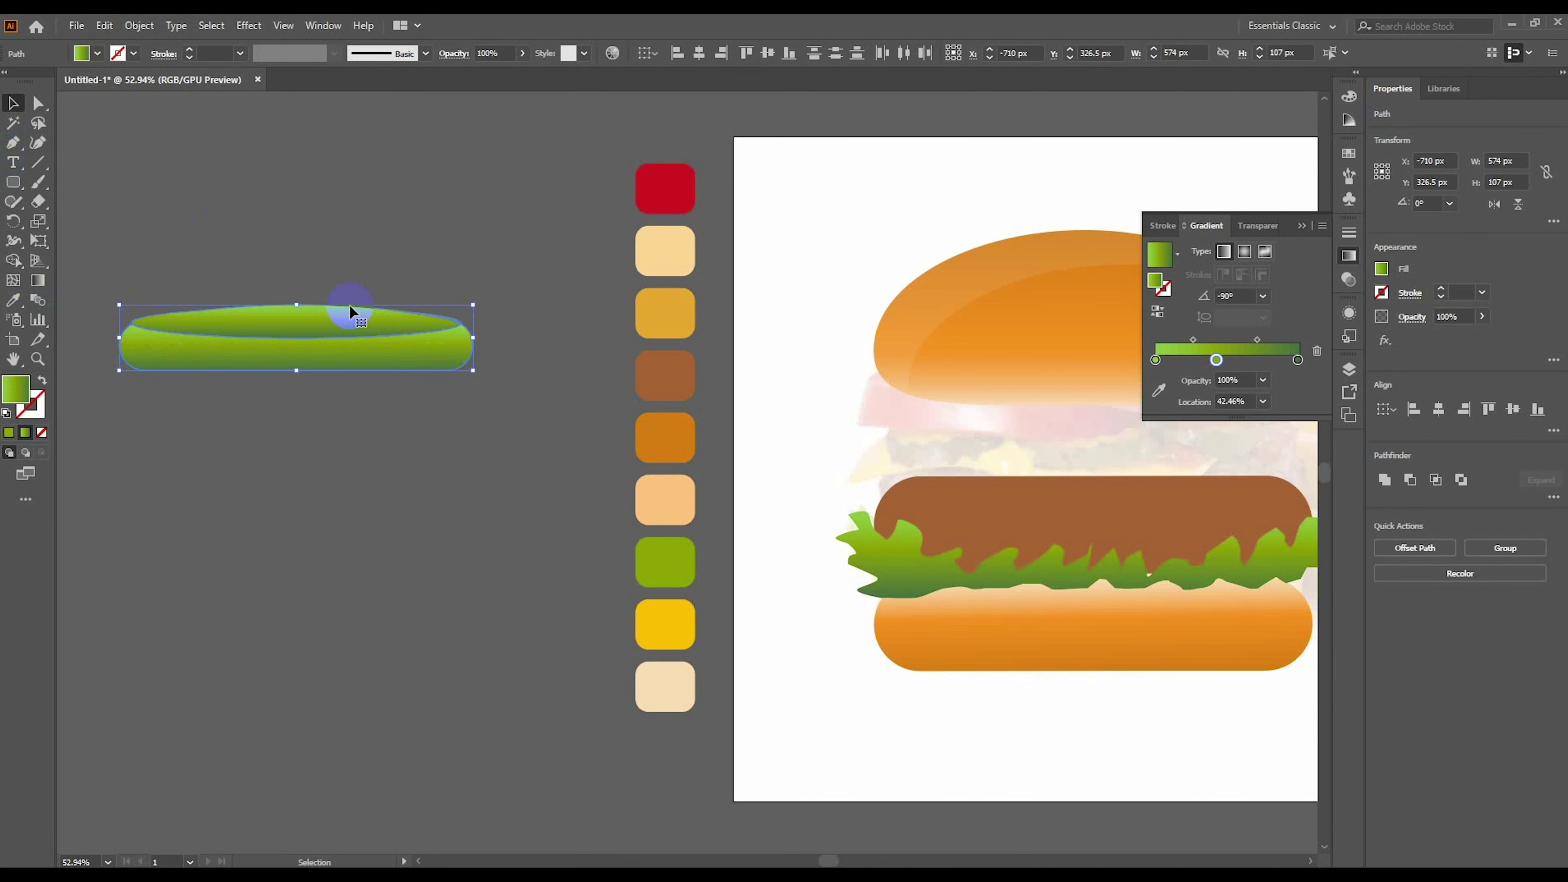
{"action": "key", "text": "i"}
{"action": "left_click", "coordinate": [665, 189]}
{"action": "left_click", "coordinate": [236, 315], "text": "ctrl"}
{"action": "left_click", "coordinate": [97, 53]}
{"action": "left_click", "coordinate": [37, 83]}
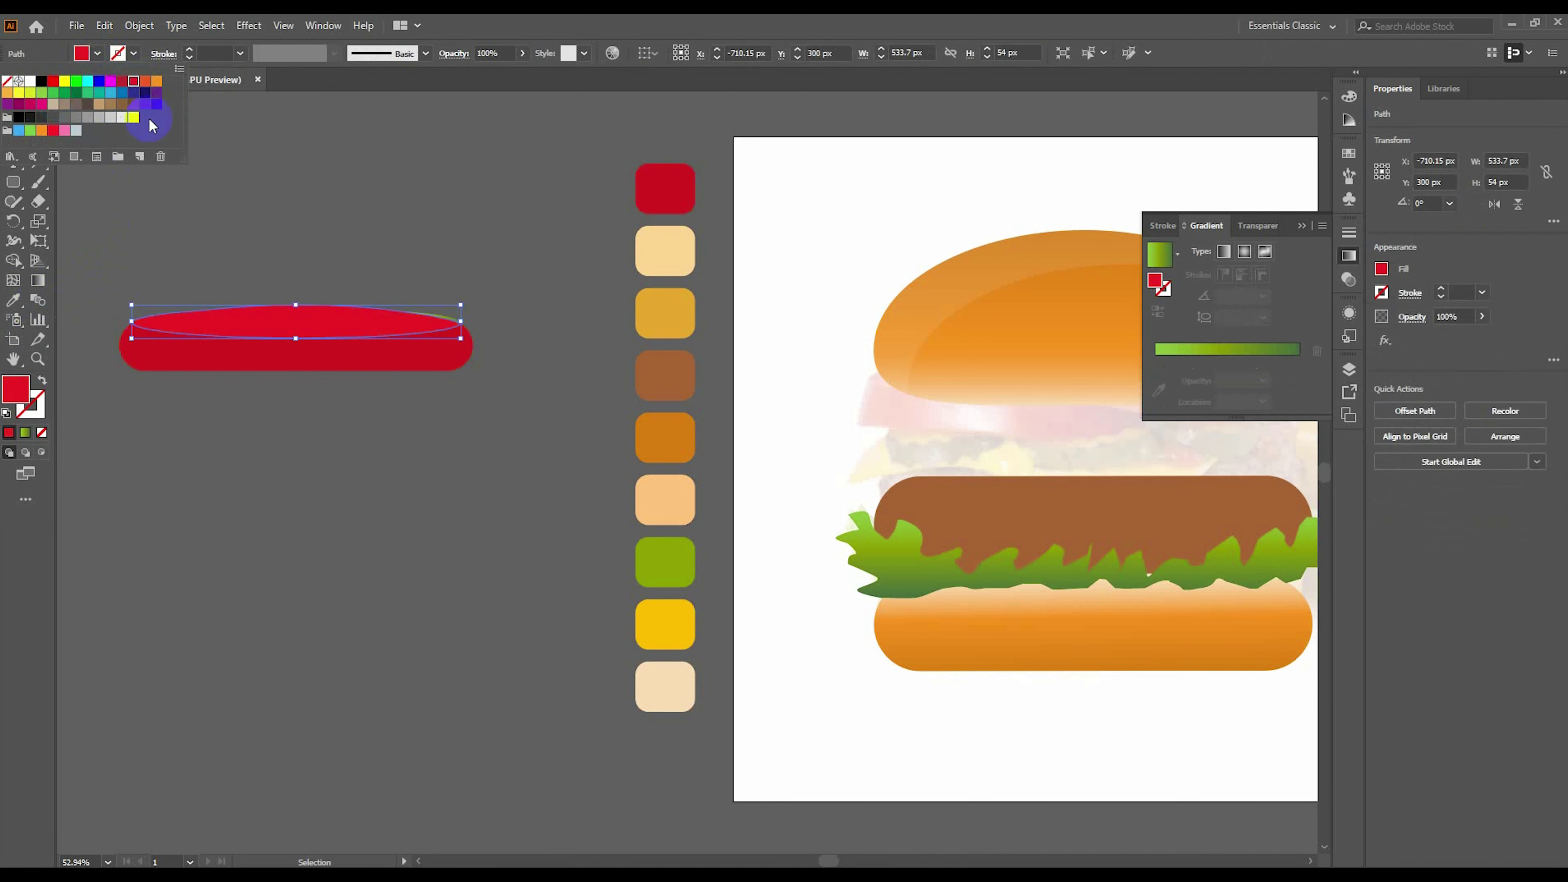
{"action": "double_click", "coordinate": [15, 389]}
{"action": "left_click", "coordinate": [371, 87]}
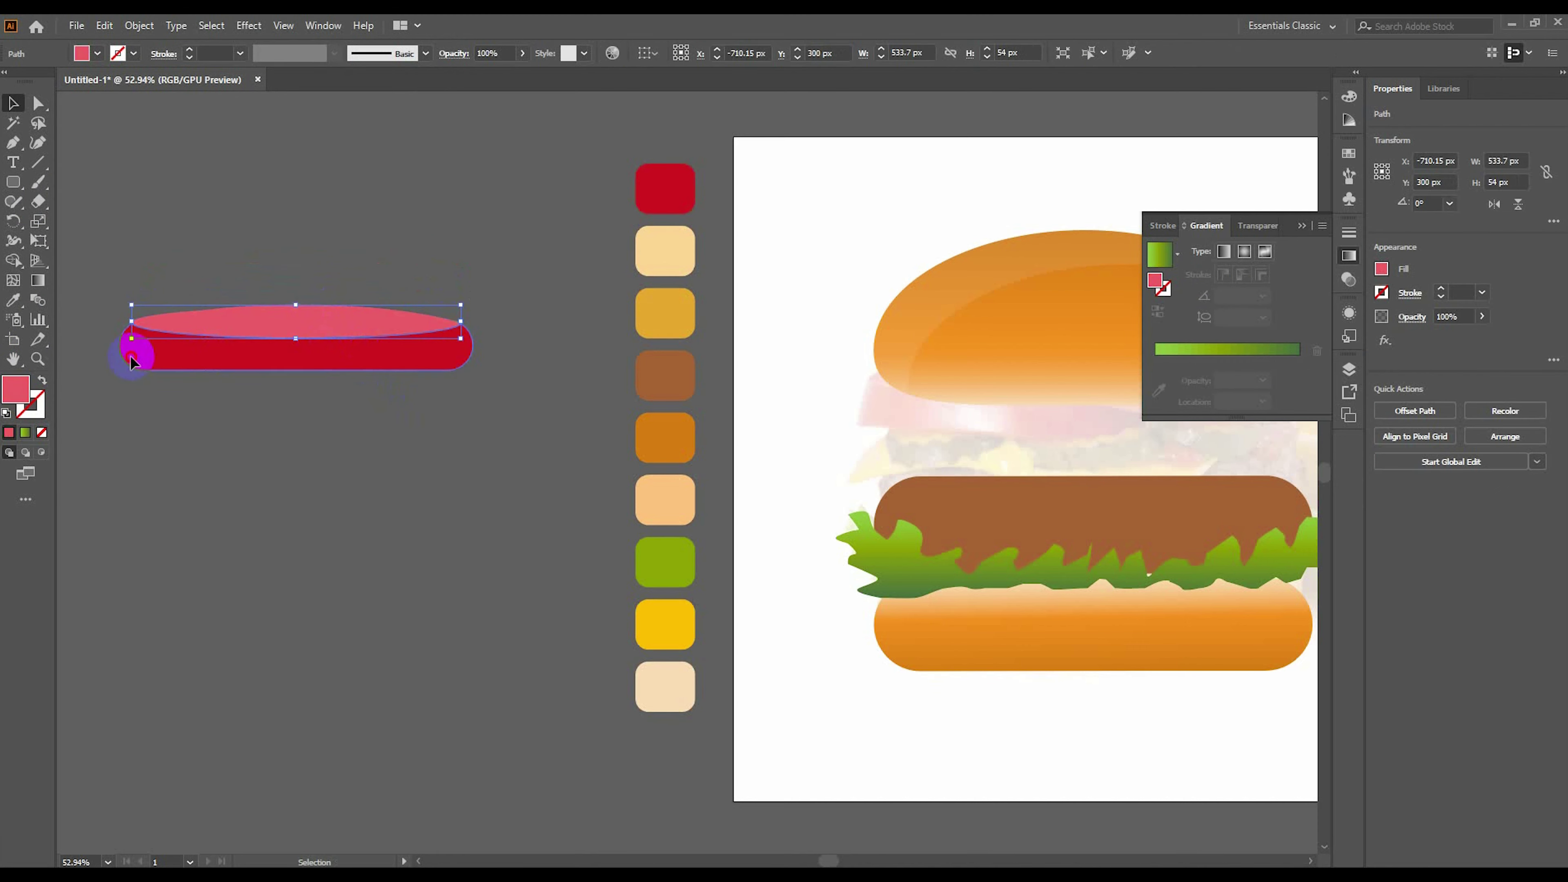
Group the red base and pink top into one tomato slice and move it lower.
{"action": "left_click", "coordinate": [133, 361], "text": "shift"}
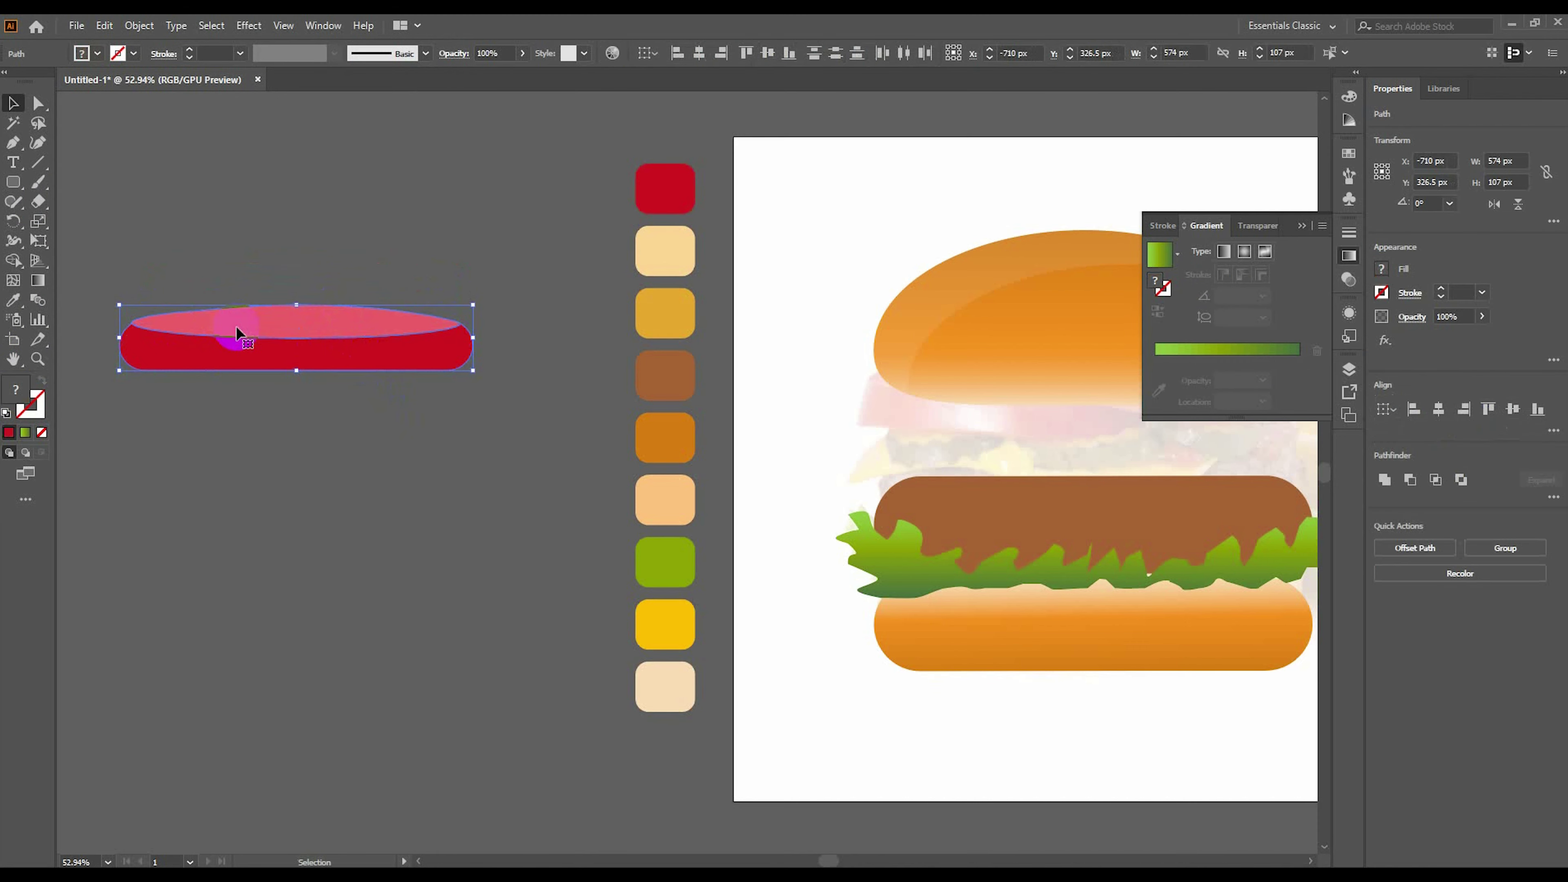
{"action": "right_click", "coordinate": [281, 458]}
{"action": "left_click", "coordinate": [318, 554]}
{"action": "left_click_drag", "start_coordinate": [329, 483], "coordinate": [310, 548]}
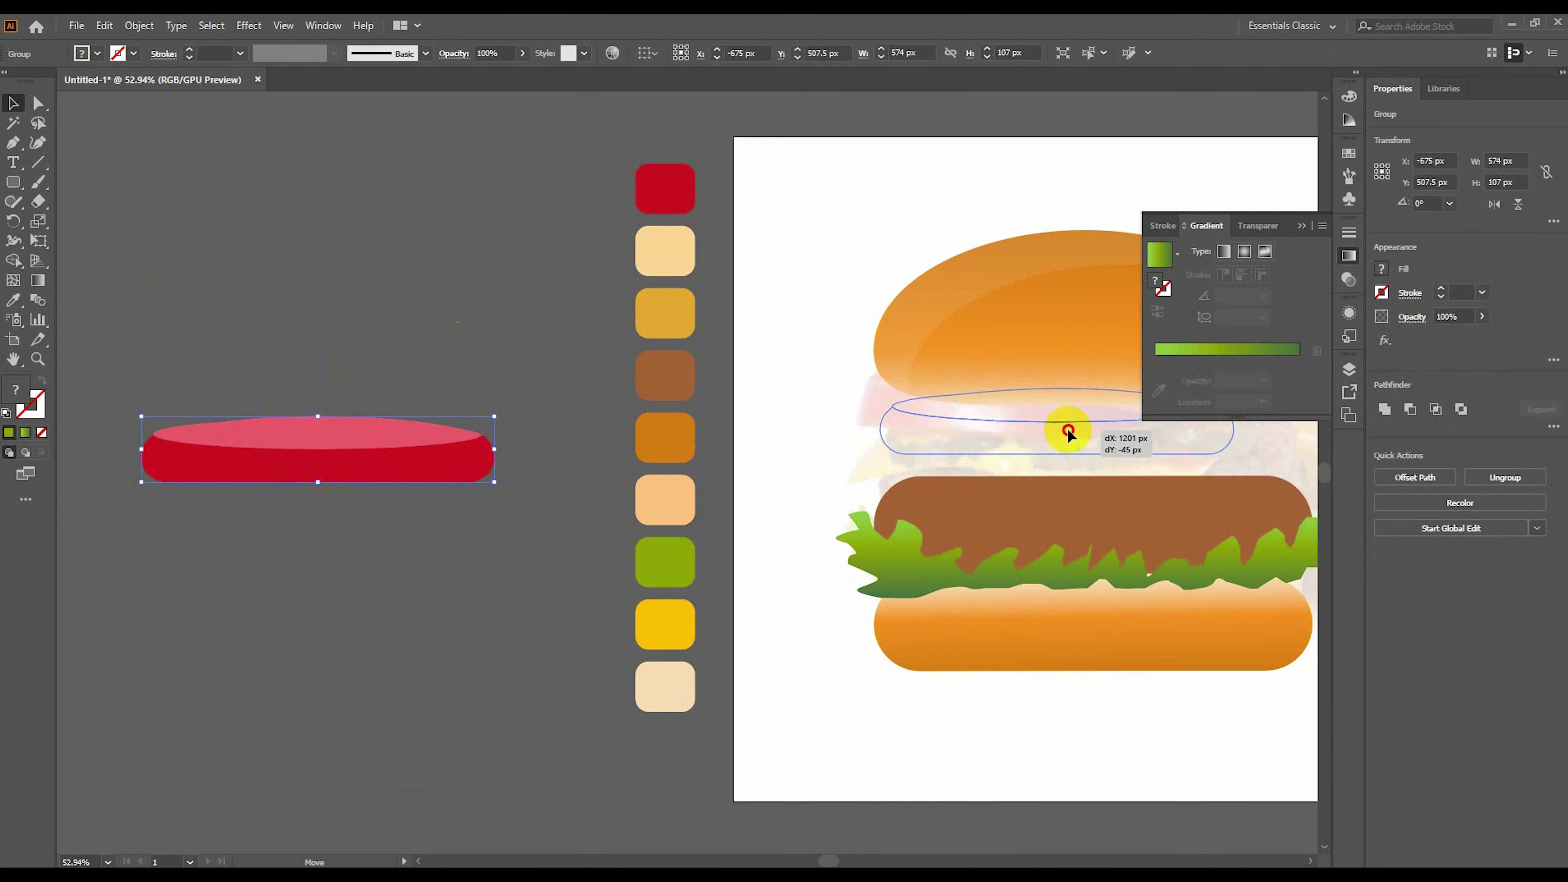
Draw a new rectangle and fill it solid yellow.
{"action": "key", "text": "m"}
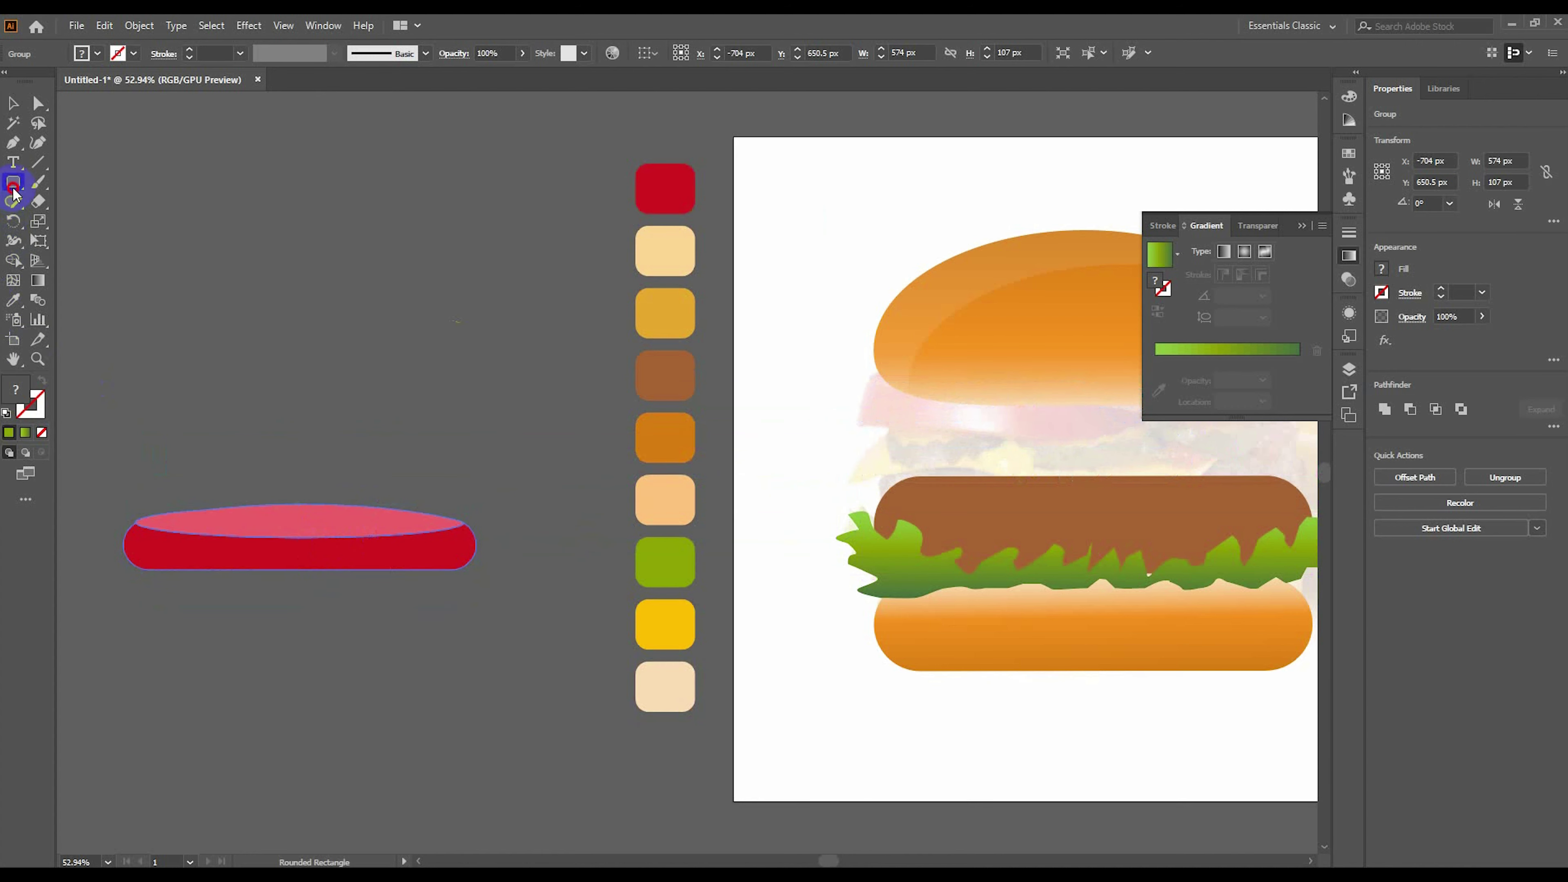
{"action": "left_click_drag", "start_coordinate": [160, 270], "coordinate": [487, 327]}
{"action": "mouse_move", "coordinate": [447, 401]}
{"action": "left_mouse_down"}
{"action": "mouse_move", "coordinate": [412, 370]}
{"action": "mouse_move", "coordinate": [443, 389]}
{"action": "left_mouse_up"}
{"action": "left_click_drag", "start_coordinate": [302, 390], "coordinate": [303, 424]}
{"action": "key", "text": "comma"}
{"action": "left_click", "coordinate": [12, 104]}
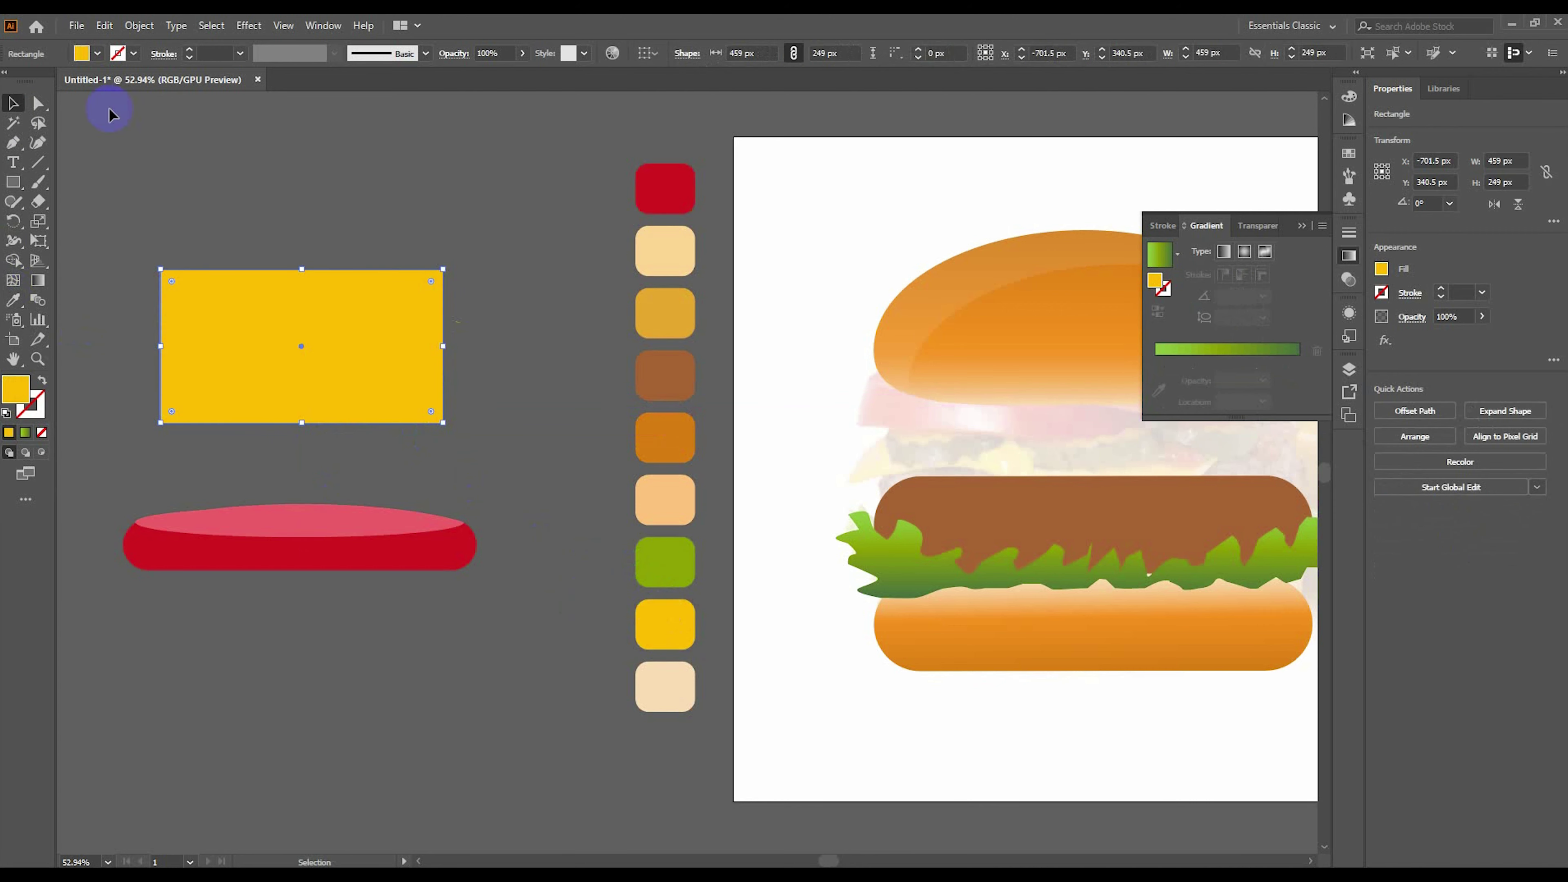
Shear the yellow rectangle into a slanted parallelogram.
{"action": "left_click", "coordinate": [41, 223]}
{"action": "left_click_drag", "start_coordinate": [52, 236], "coordinate": [117, 242]}
{"action": "left_click_drag", "start_coordinate": [454, 287], "coordinate": [433, 297]}
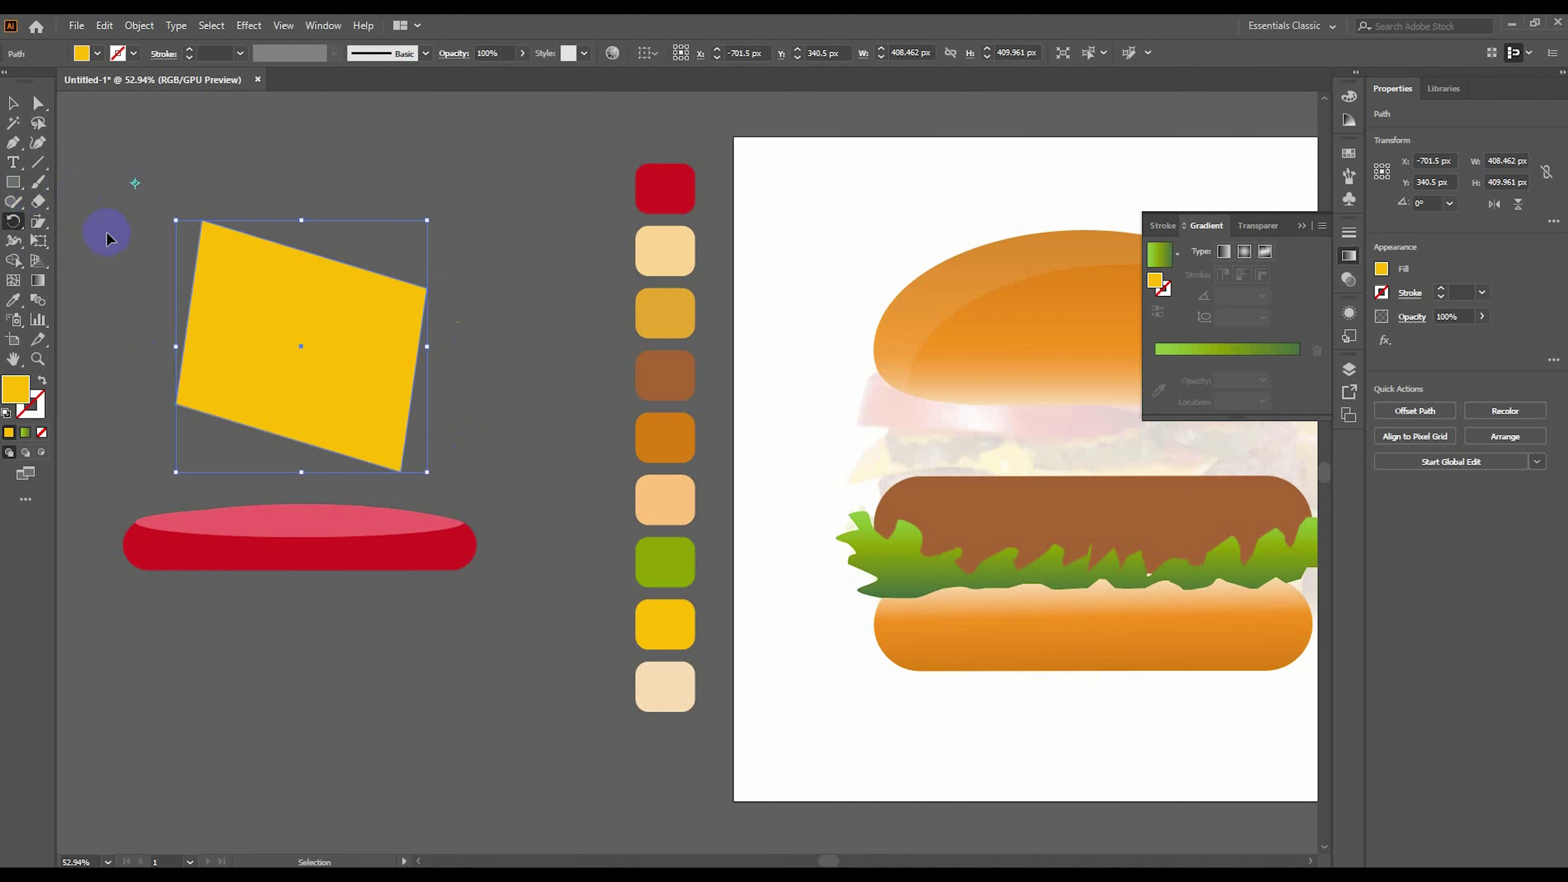
{"action": "left_click_drag", "start_coordinate": [39, 221], "coordinate": [124, 239]}
{"action": "mouse_move", "coordinate": [398, 466]}
{"action": "left_mouse_down"}
{"action": "mouse_move", "coordinate": [383, 426]}
{"action": "mouse_move", "coordinate": [396, 456]}
{"action": "mouse_move", "coordinate": [371, 443]}
{"action": "left_mouse_up"}
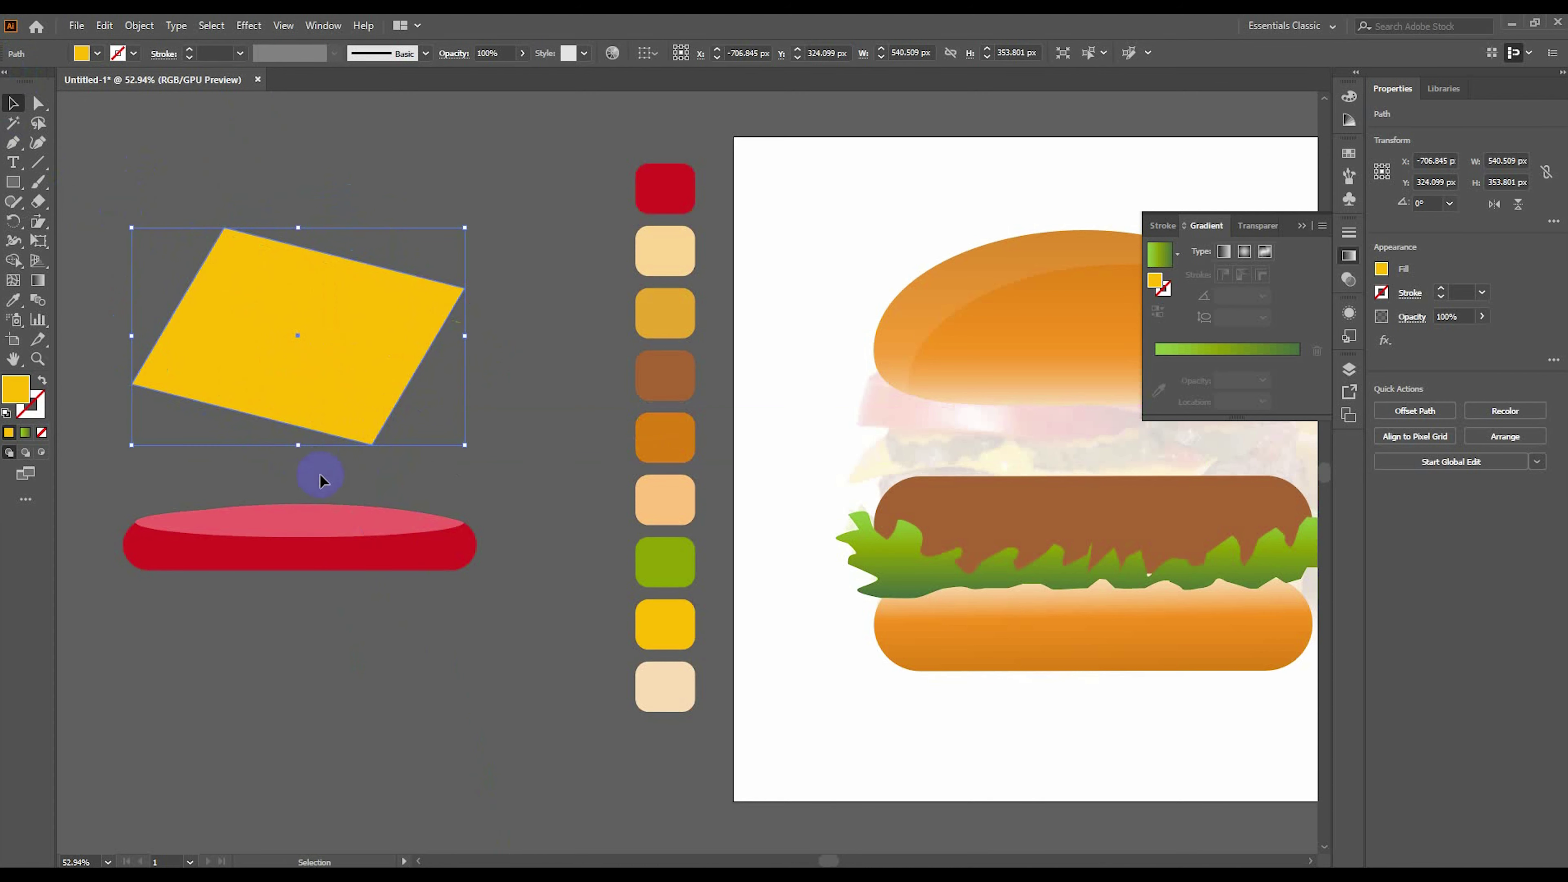
Send the yellow slice backward behind the tomato and drag it onto the burger.
{"action": "left_click_drag", "start_coordinate": [319, 537], "coordinate": [304, 322]}
{"action": "right_click", "coordinate": [349, 367]}
{"action": "left_click", "coordinate": [608, 698]}
{"action": "left_click", "coordinate": [329, 436]}
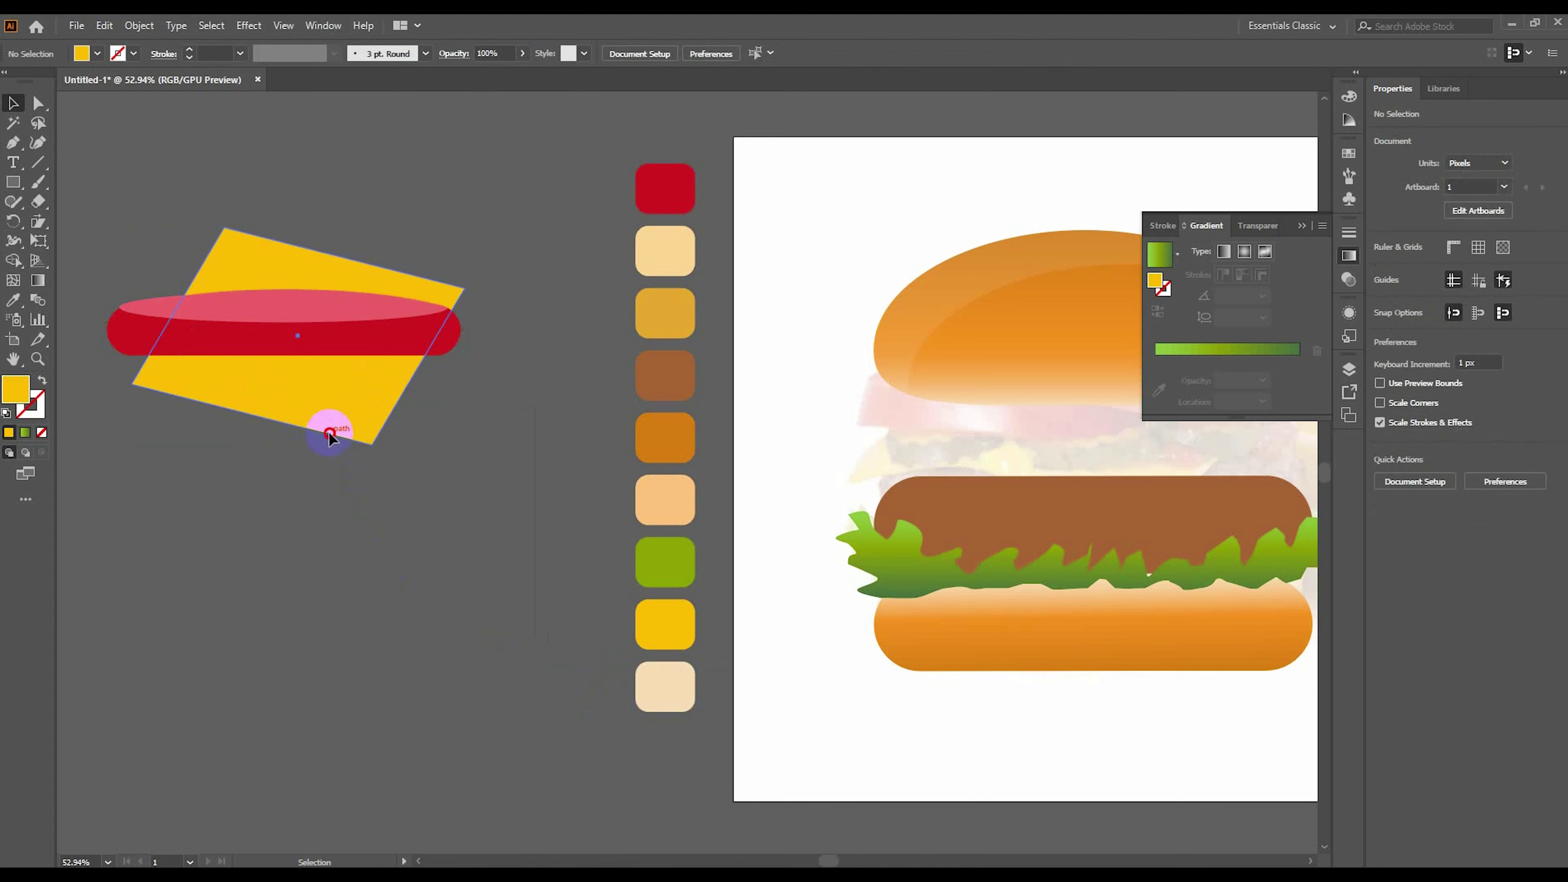
{"action": "left_click_drag", "start_coordinate": [329, 435], "coordinate": [1102, 508]}
{"action": "scroll", "coordinate": [926, 438], "scroll_direction": "right", "scroll_amount": 5}
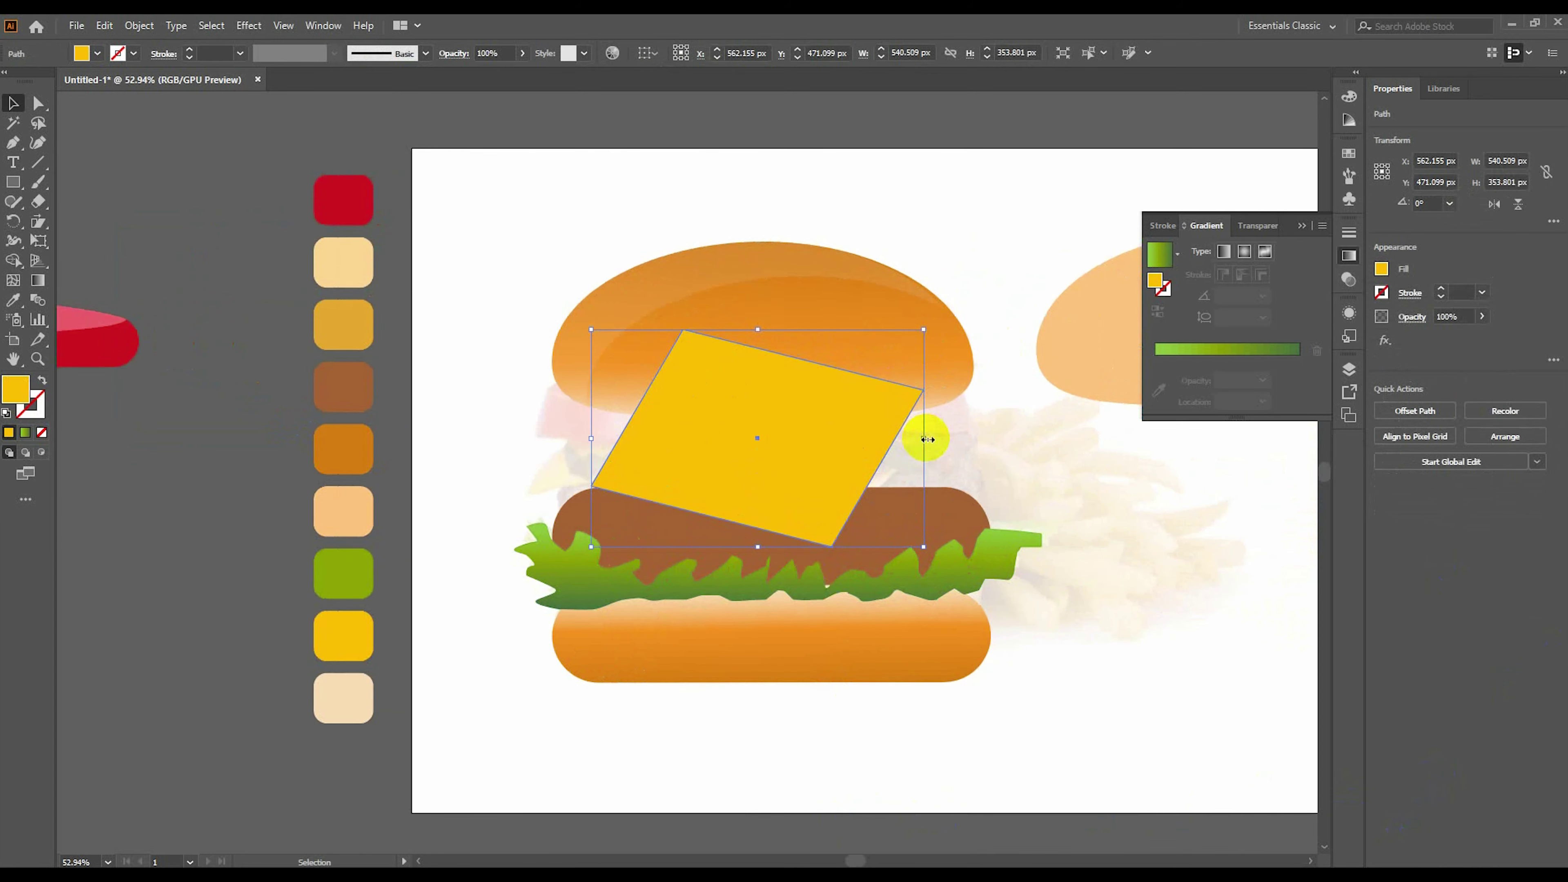
Flatten and widen the cheese, then place two shrunken tomato slices above it.
{"action": "left_click_drag", "start_coordinate": [925, 439], "coordinate": [966, 438]}
{"action": "left_click_drag", "start_coordinate": [763, 329], "coordinate": [763, 419]}
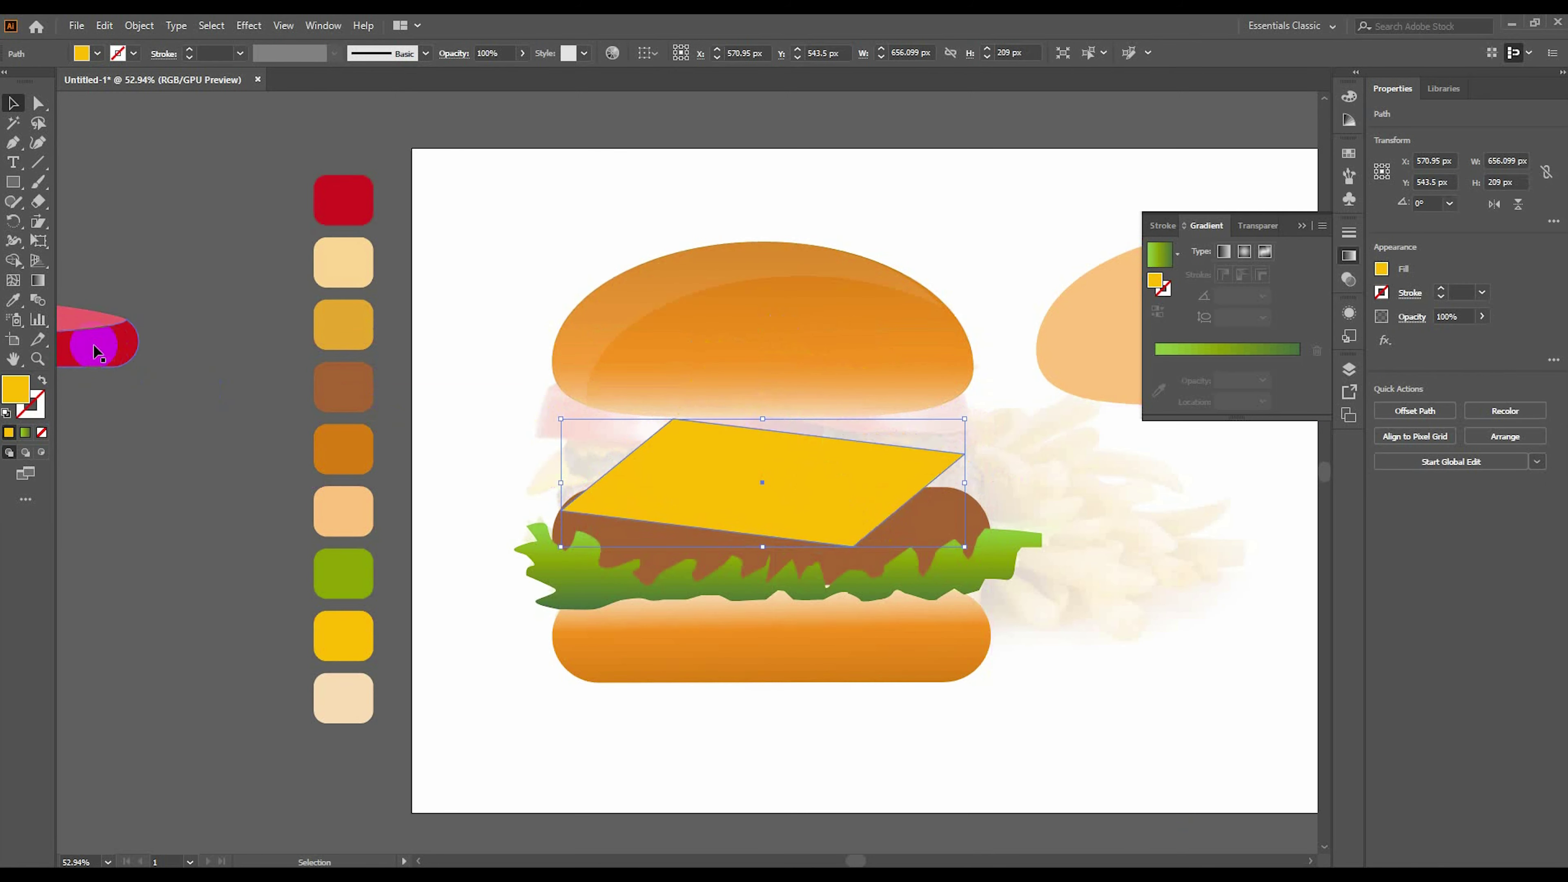
{"action": "left_click_drag", "start_coordinate": [96, 352], "coordinate": [867, 478]}
{"action": "mouse_move", "coordinate": [881, 425]}
{"action": "left_mouse_down"}
{"action": "mouse_move", "coordinate": [754, 447]}
{"action": "mouse_move", "coordinate": [916, 467]}
{"action": "left_mouse_up"}
Bring the top bun to the very front with Arrange.
{"action": "left_click", "coordinate": [826, 380]}
{"action": "right_click", "coordinate": [826, 385]}
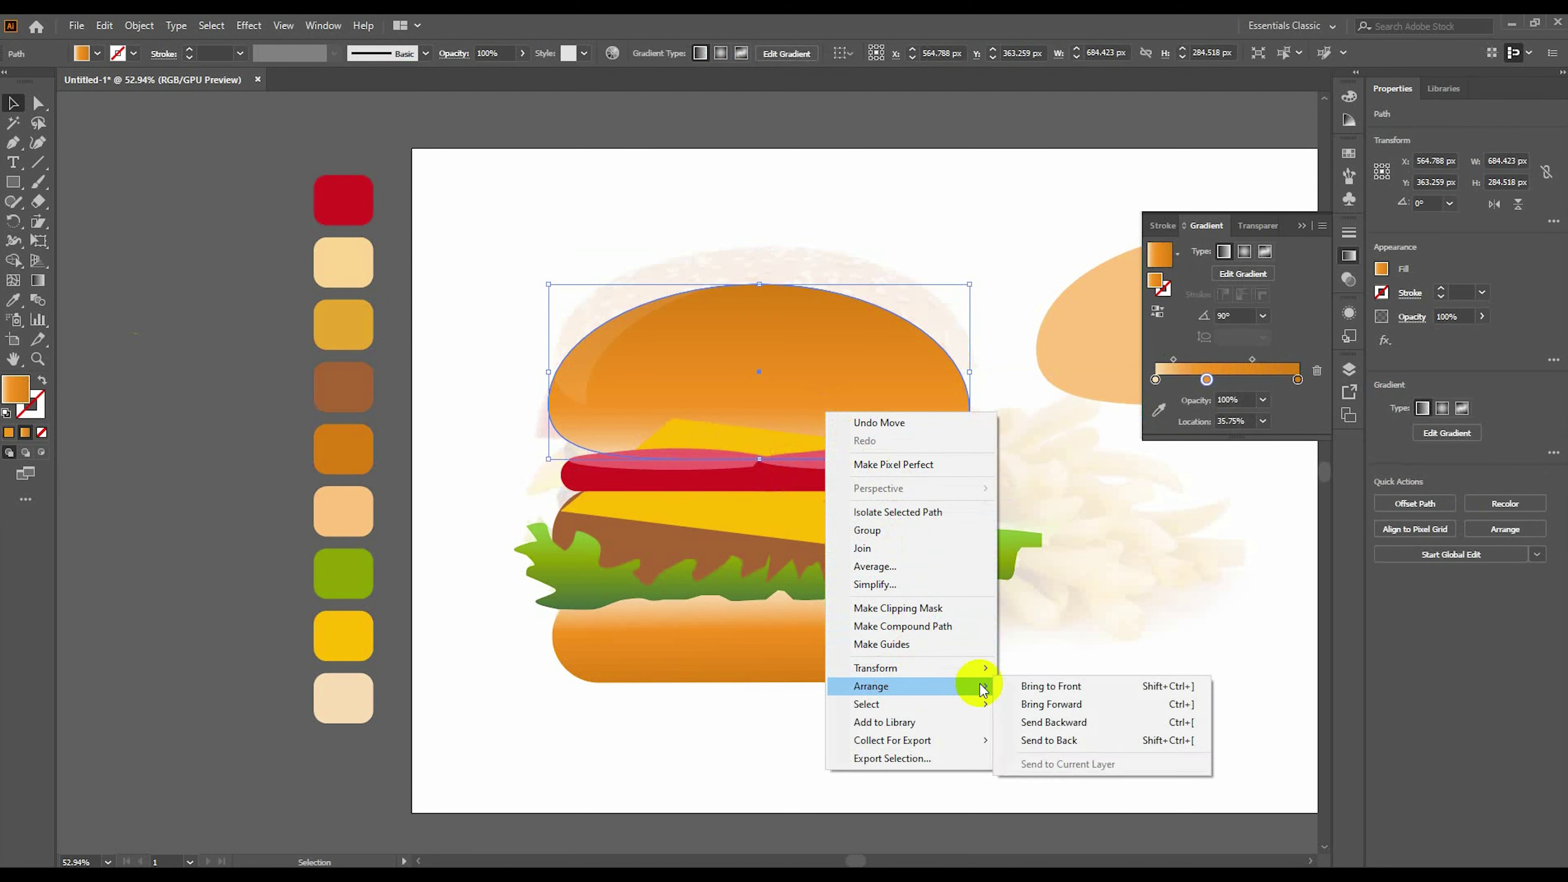
{"action": "left_click", "coordinate": [1049, 686]}
{"action": "left_click", "coordinate": [1174, 701]}
{"action": "key", "text": "ctrl+z"}
{"action": "key", "text": "ctrl+shift+z"}
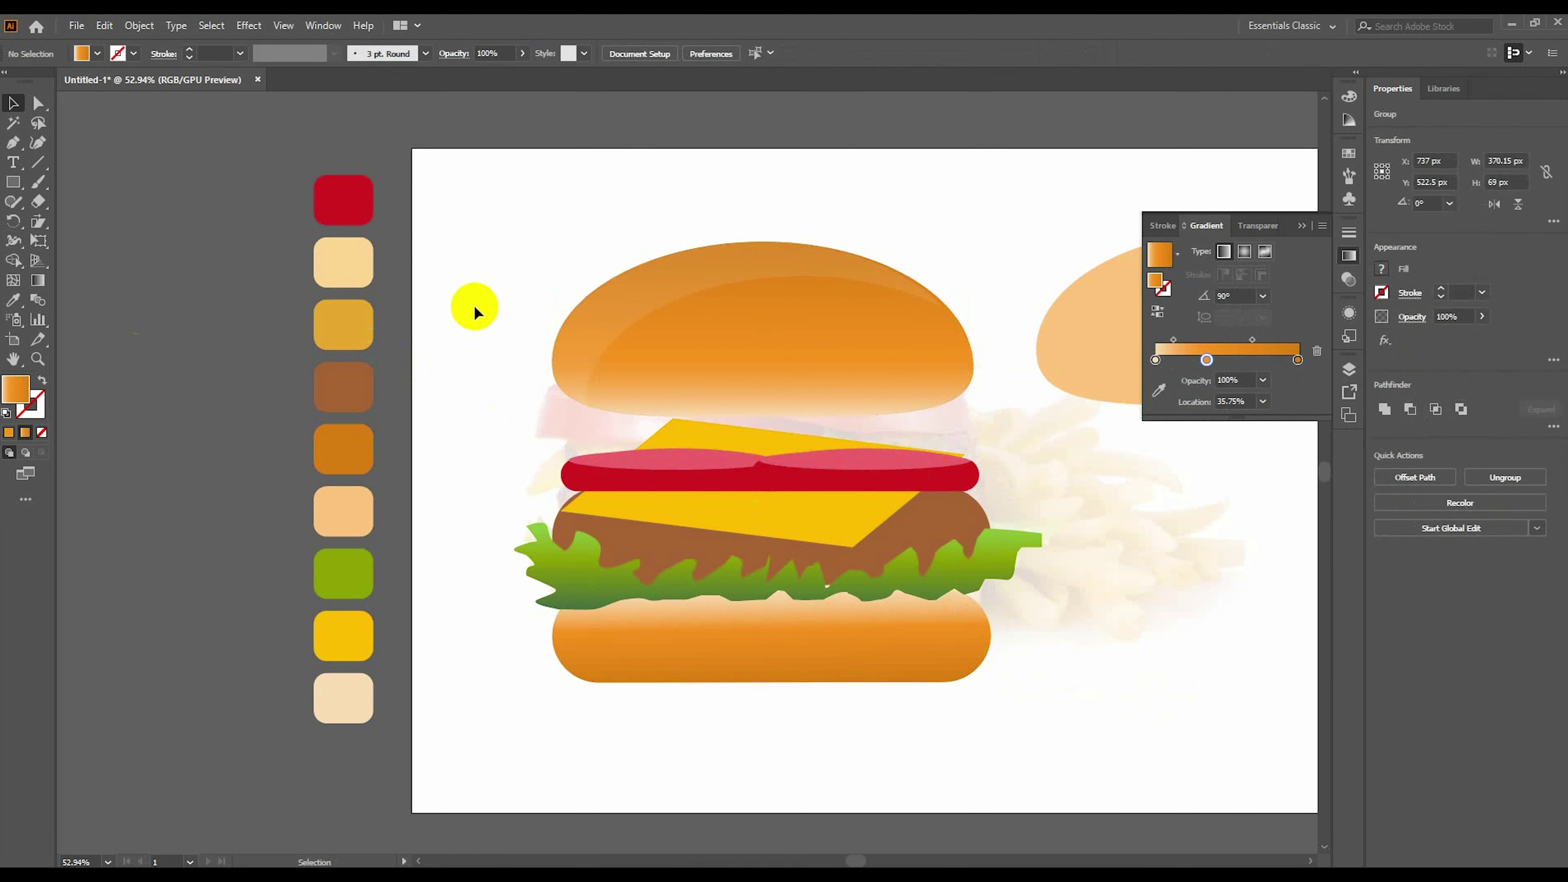
{"action": "right_click", "coordinate": [762, 347]}
{"action": "left_click", "coordinate": [988, 604]}
Rotate the cheese slice a little further so it tilts as a wedge.
{"action": "left_click", "coordinate": [850, 525]}
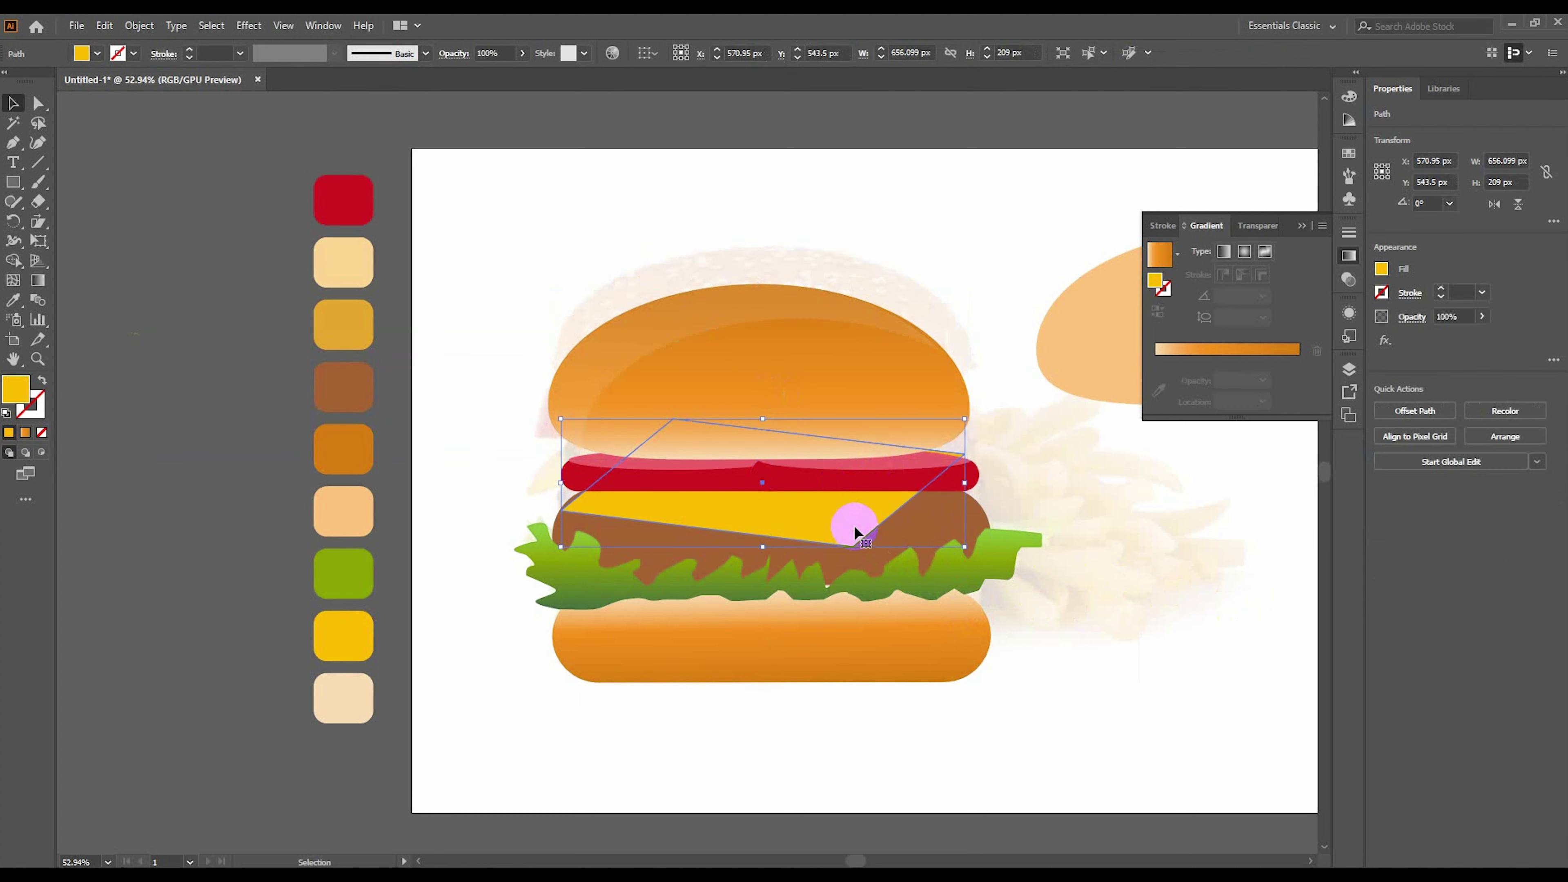
{"action": "left_click_drag", "start_coordinate": [981, 410], "coordinate": [981, 429]}
{"action": "left_click", "coordinate": [1242, 655]}
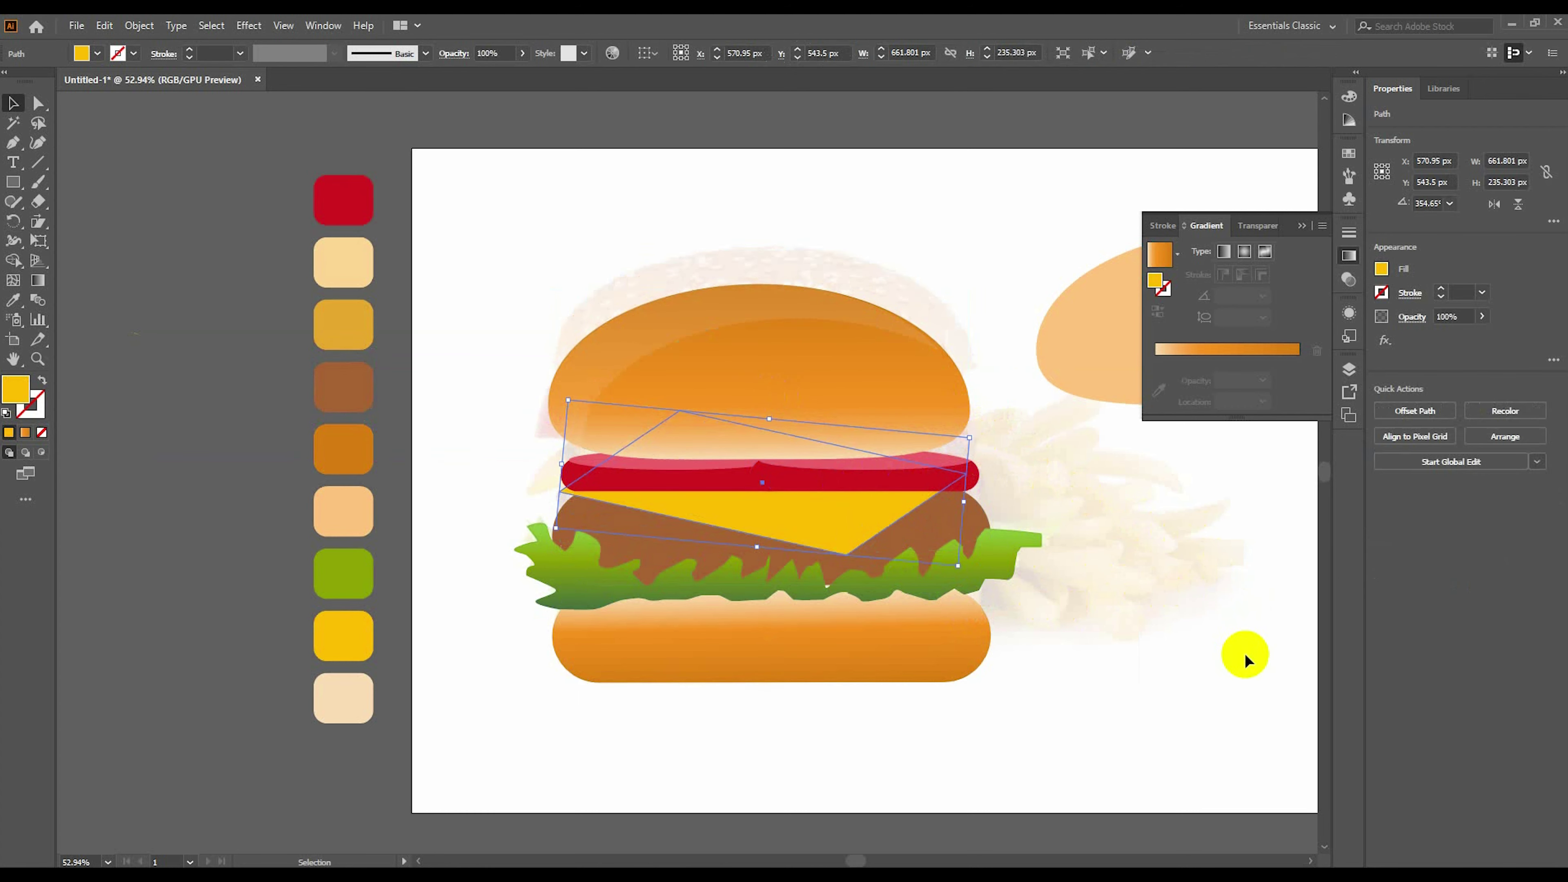
{"action": "left_click", "coordinate": [841, 526]}
{"action": "left_click_drag", "start_coordinate": [989, 429], "coordinate": [983, 445]}
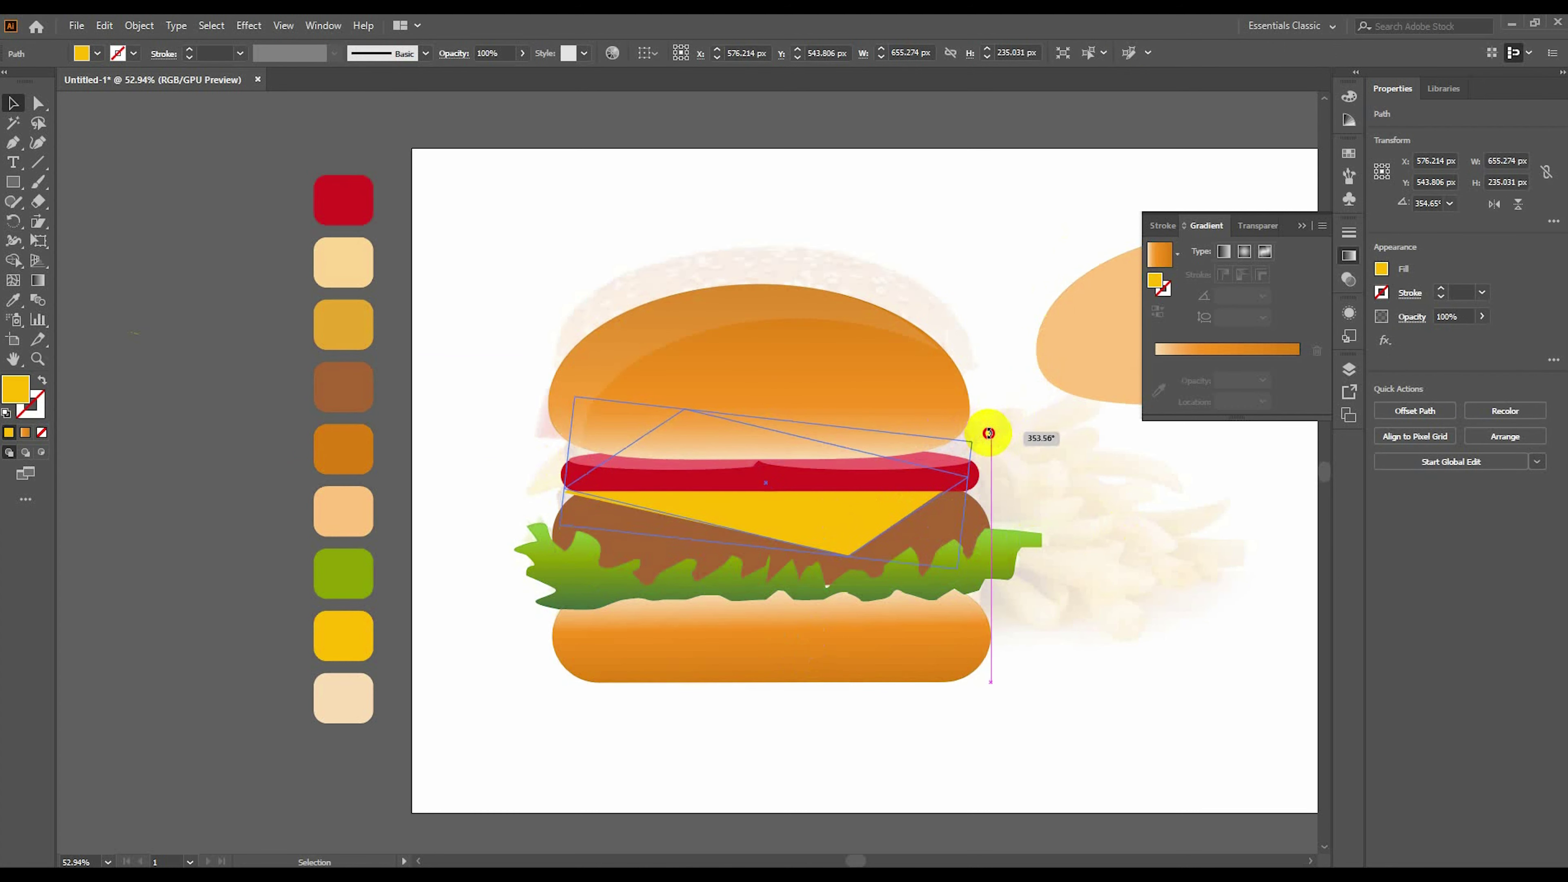
{"action": "left_click", "coordinate": [823, 421]}
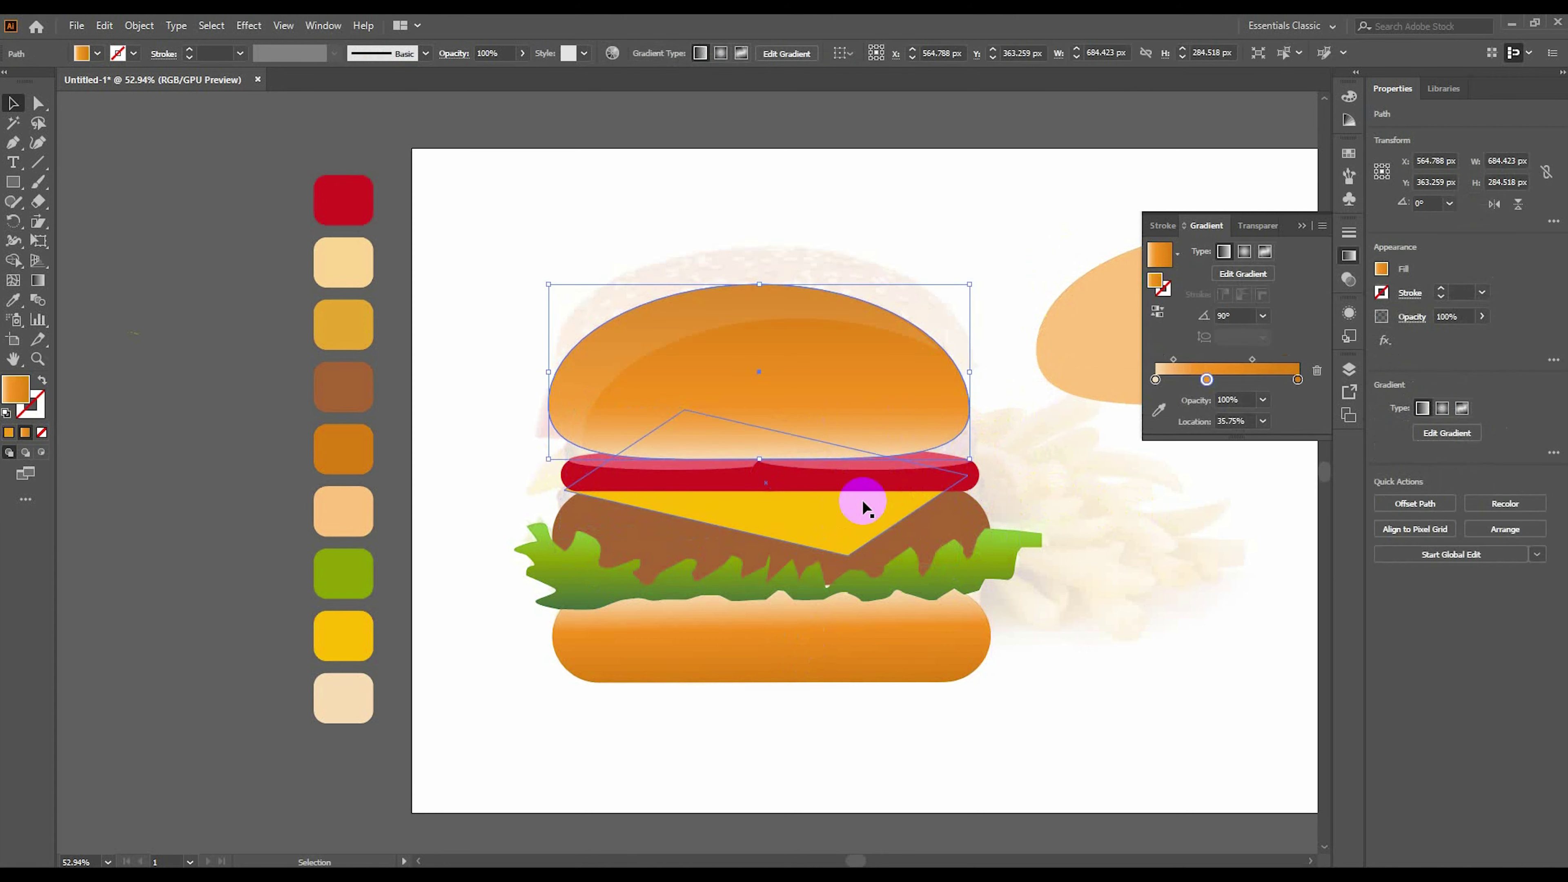
{"action": "left_click", "coordinate": [946, 481]}
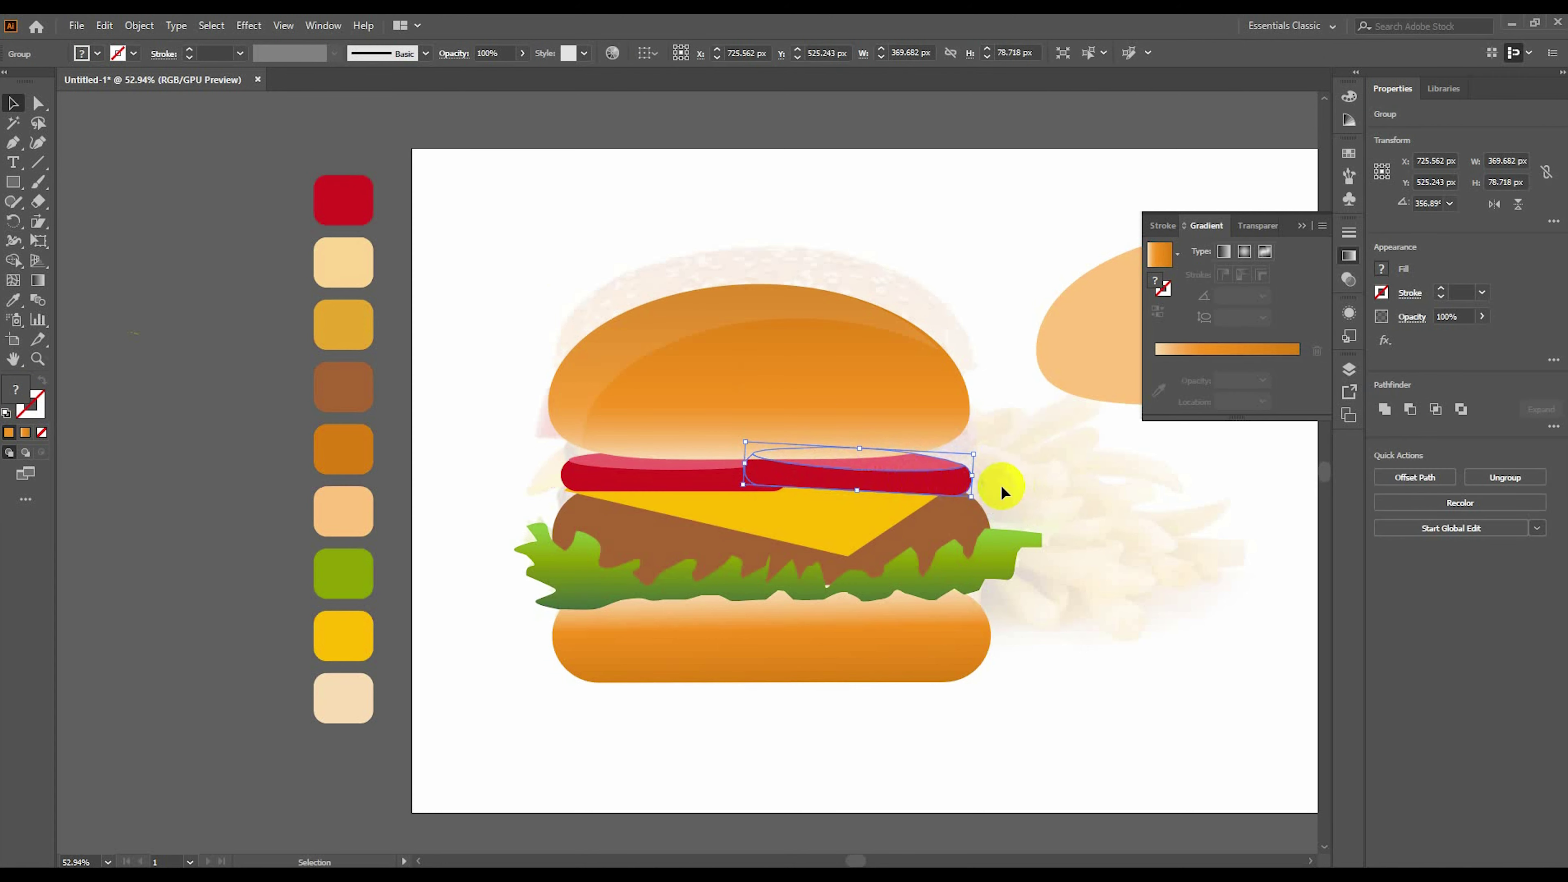
{"action": "left_click", "coordinate": [968, 429]}
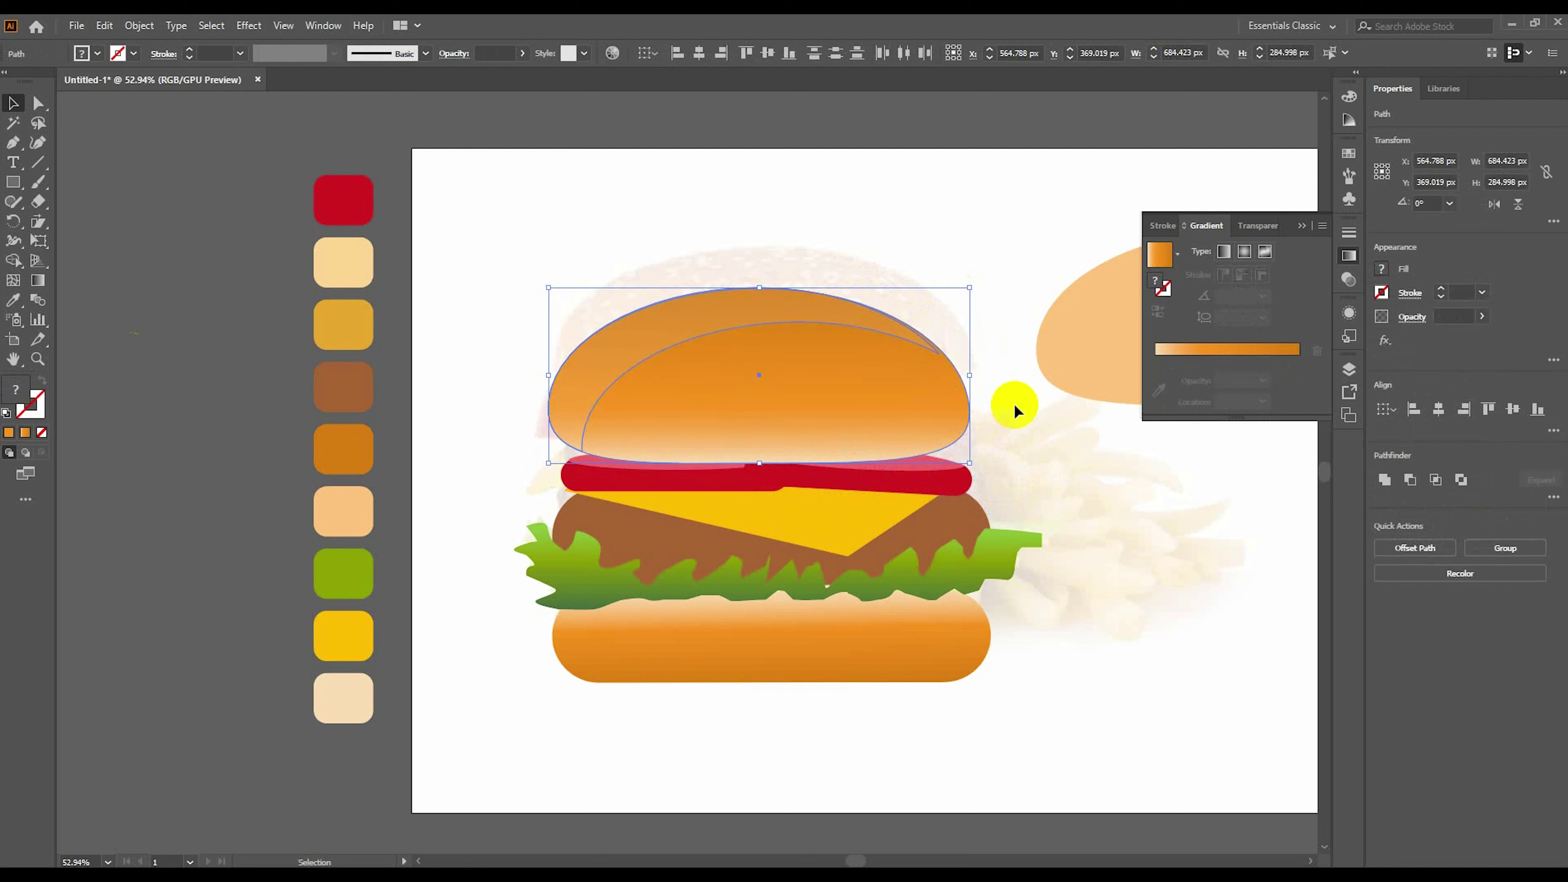
{"action": "left_click", "coordinate": [1090, 620]}
Hide the faded reference template and delete the extra top-bun copy.
{"action": "key", "text": "ctrl+shift+w"}
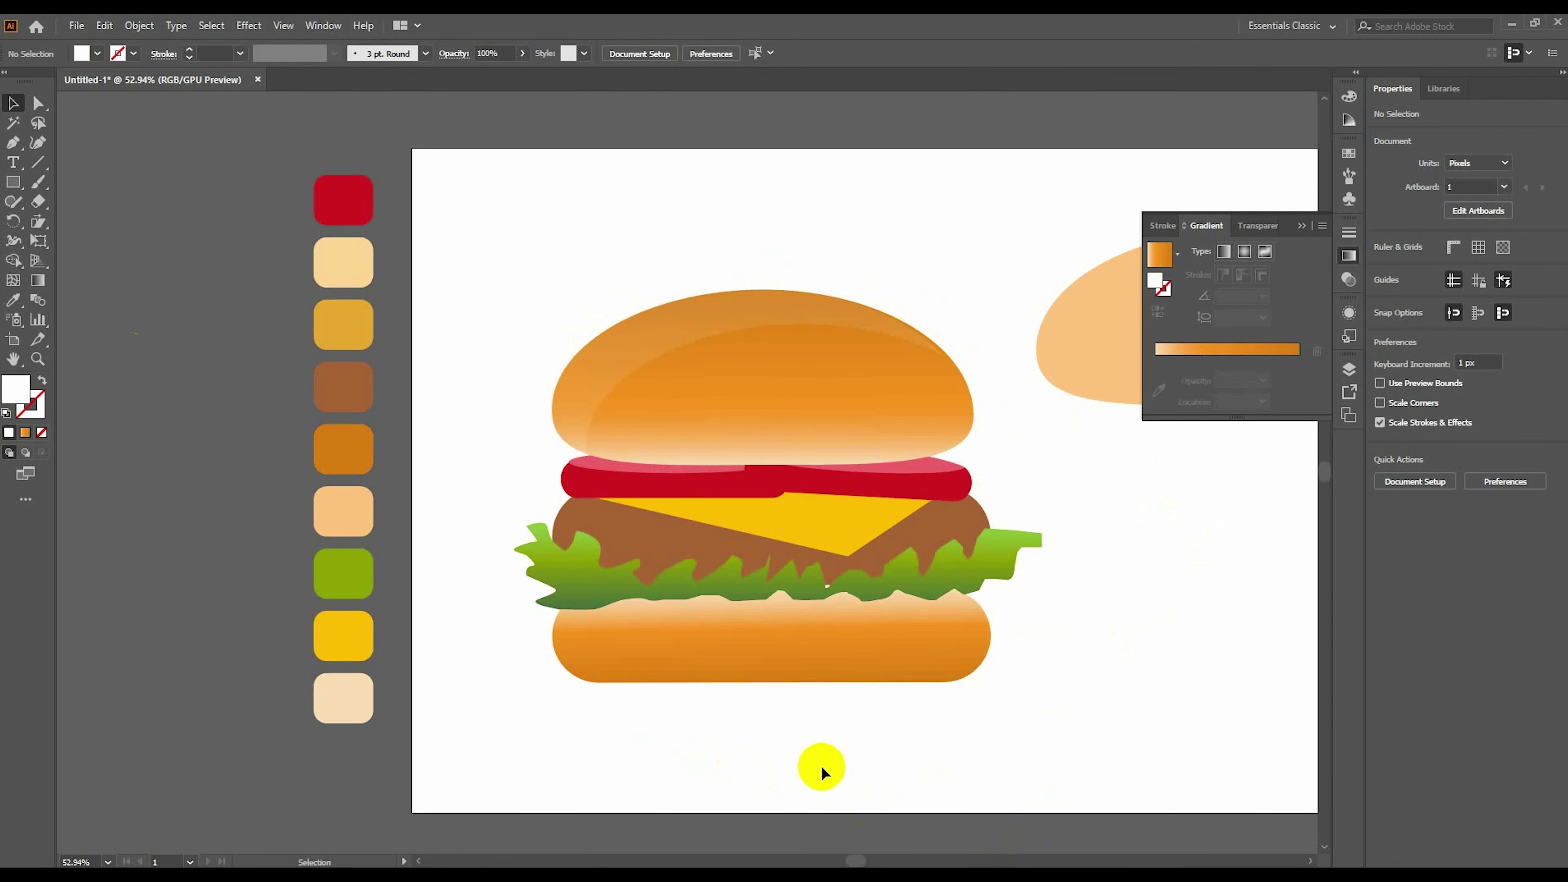
{"action": "left_click_drag", "start_coordinate": [719, 751], "coordinate": [647, 718]}
{"action": "left_click", "coordinate": [1006, 324]}
{"action": "key", "text": "Delete"}
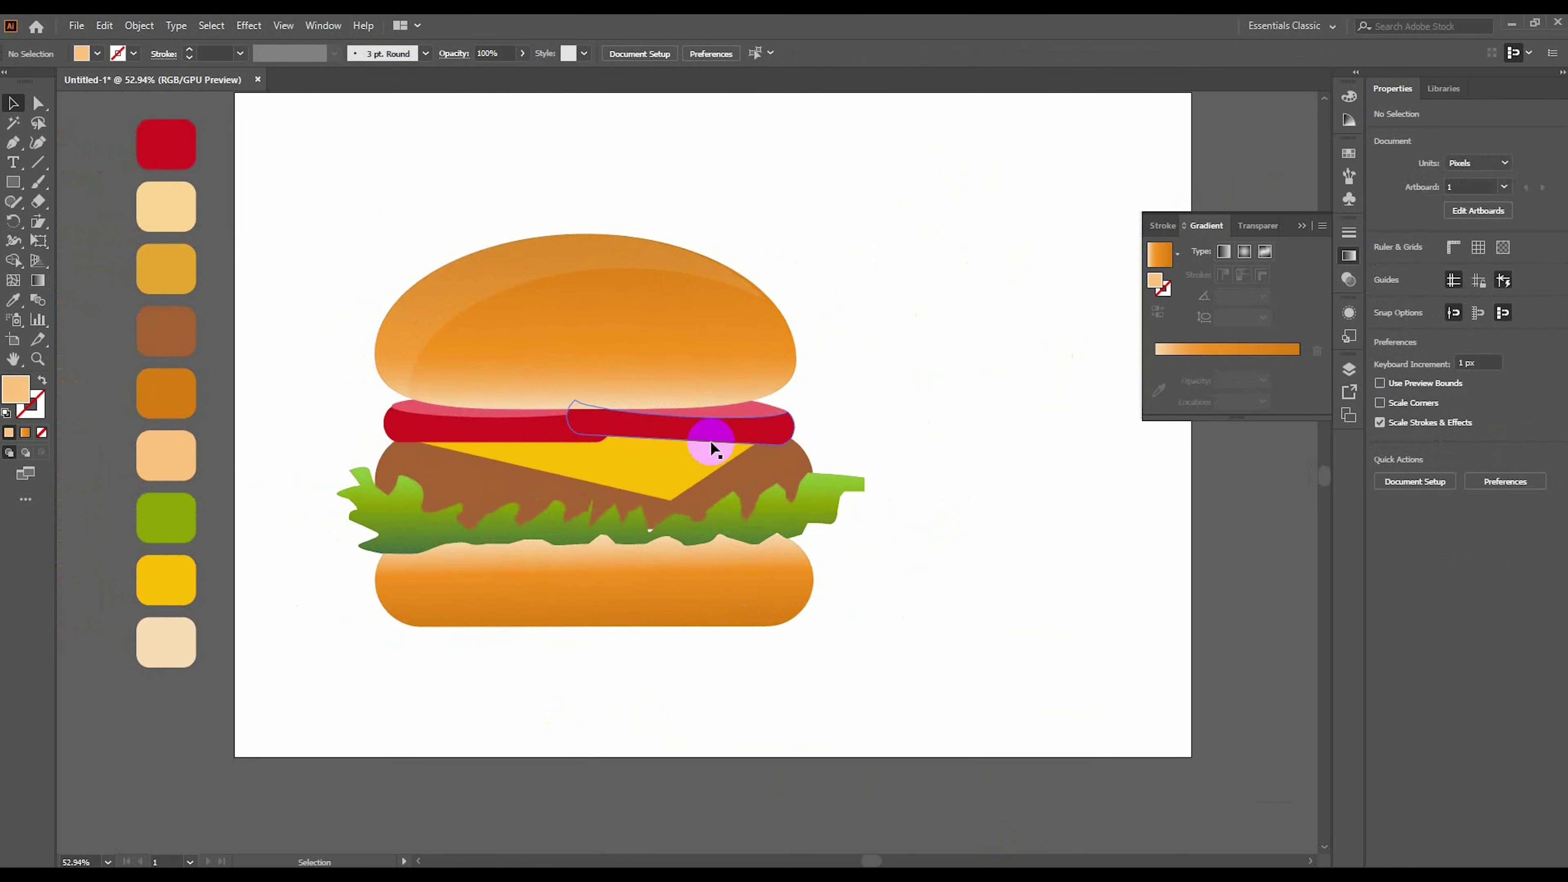
Paste a copy of the cheese slice in front, then shrink it and move it aside.
{"action": "left_click", "coordinate": [508, 491]}
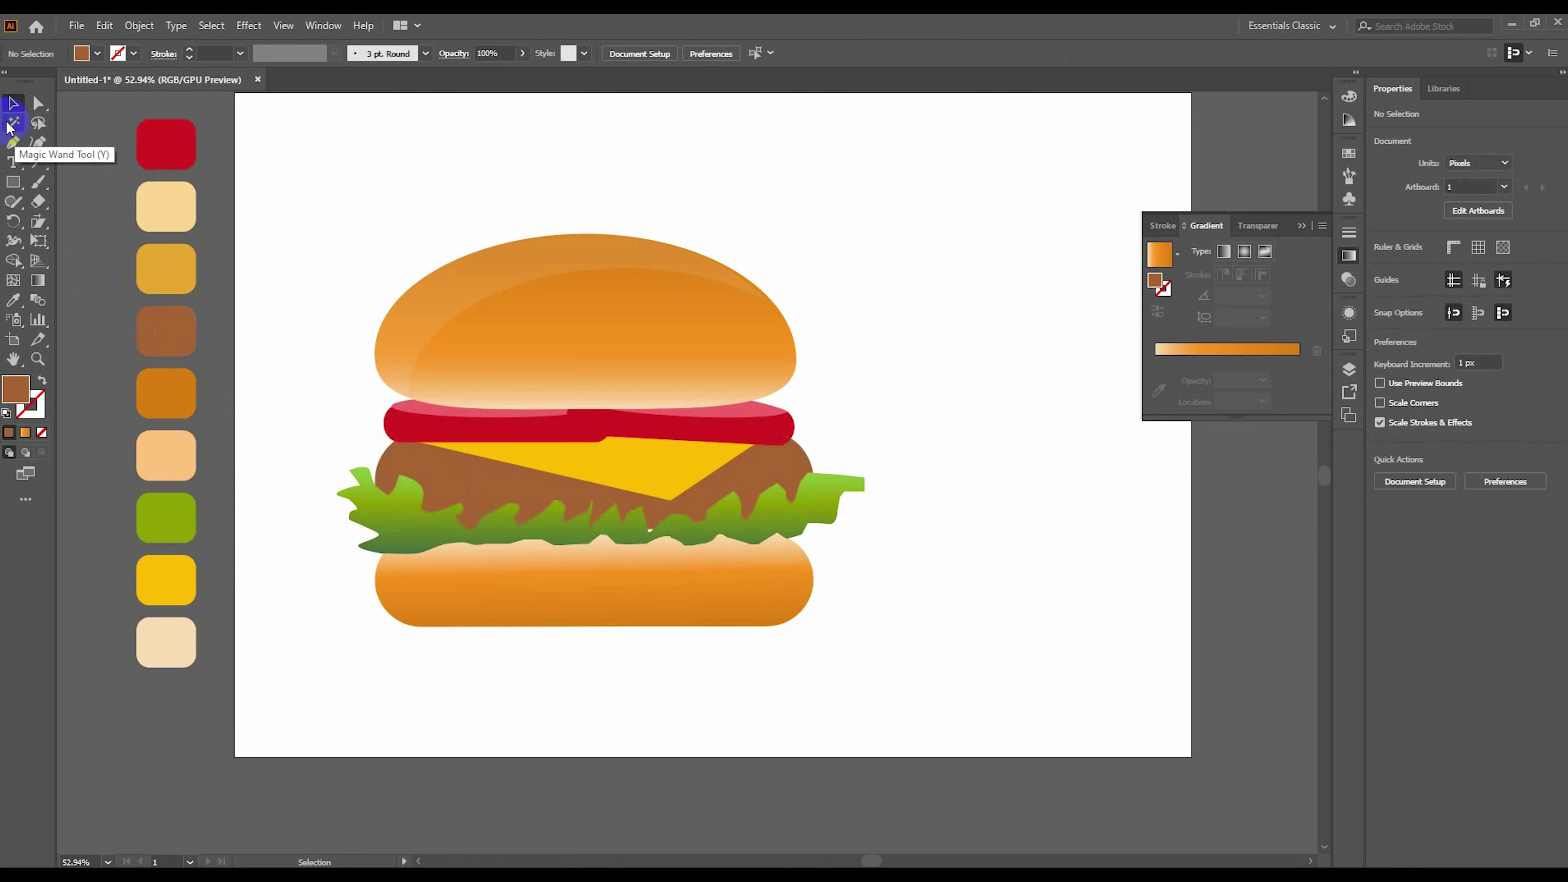
{"action": "left_click", "coordinate": [648, 478]}
{"action": "left_click", "coordinate": [104, 25]}
{"action": "left_click", "coordinate": [136, 140]}
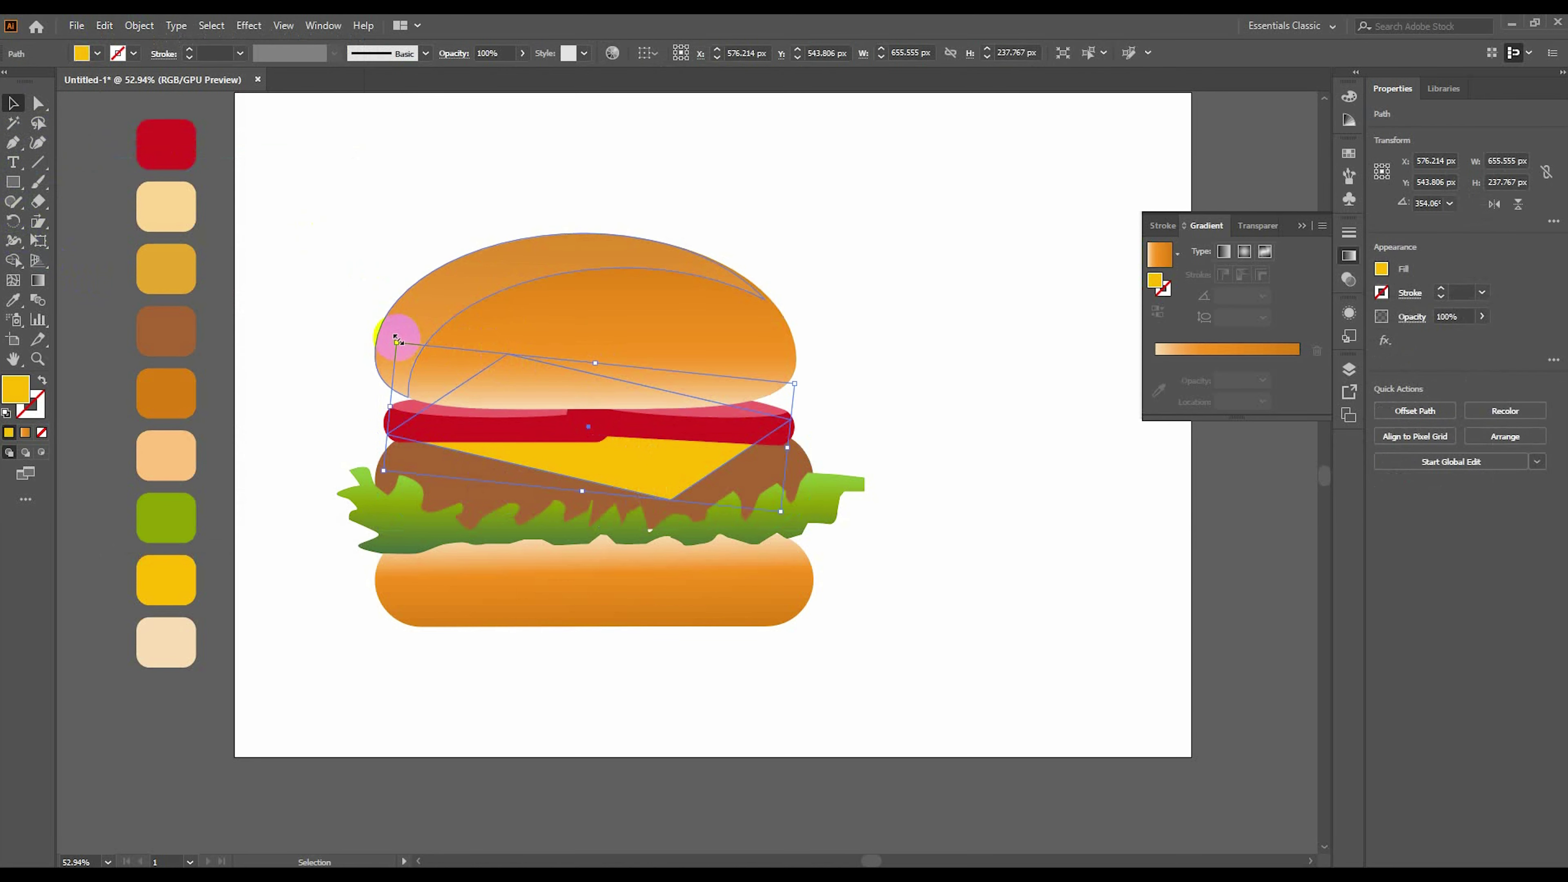
{"action": "left_click_drag", "start_coordinate": [596, 362], "coordinate": [554, 360]}
{"action": "mouse_move", "coordinate": [396, 339]}
{"action": "left_mouse_down"}
{"action": "mouse_move", "coordinate": [416, 355]}
{"action": "mouse_move", "coordinate": [943, 269]}
{"action": "left_mouse_up"}
{"action": "key", "text": "v"}
{"action": "left_click_drag", "start_coordinate": [1118, 176], "coordinate": [1046, 248]}
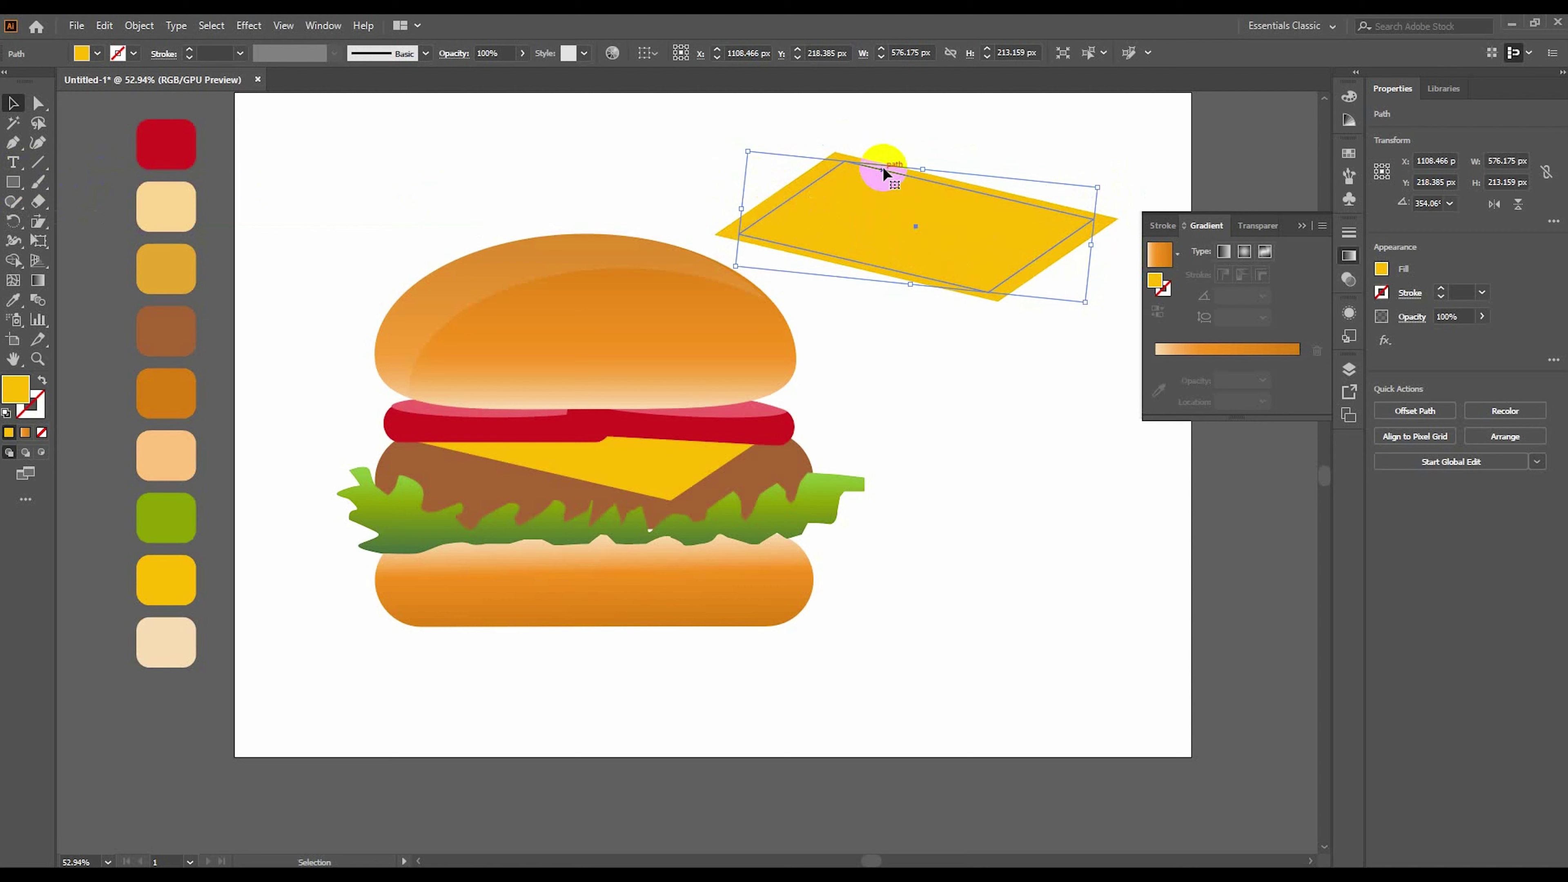
Trim the cheese copy with a rectangle into a triangle and place it on the cheese.
{"action": "key", "text": "ctrl+shift+a"}
{"action": "key", "text": "m"}
{"action": "left_click_drag", "start_coordinate": [696, 204], "coordinate": [1132, 263]}
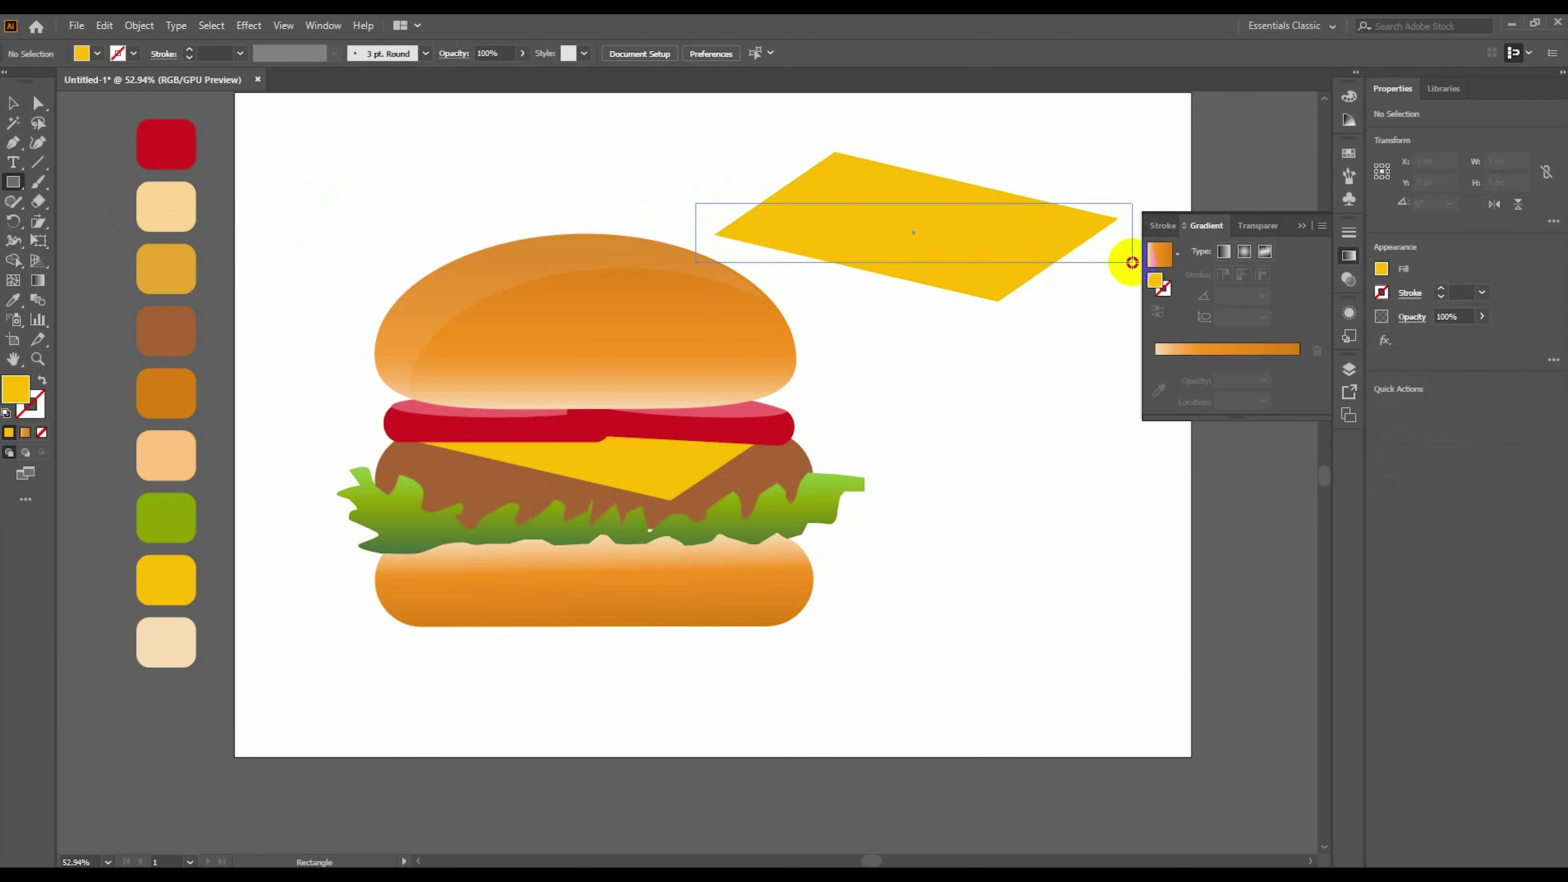
{"action": "key", "text": "v"}
{"action": "mouse_move", "coordinate": [913, 204]}
{"action": "left_mouse_down"}
{"action": "mouse_move", "coordinate": [913, 151]}
{"action": "mouse_move", "coordinate": [796, 162]}
{"action": "mouse_move", "coordinate": [1049, 241]}
{"action": "mouse_move", "coordinate": [679, 475]}
{"action": "left_mouse_up"}
{"action": "key", "text": "shift+m"}
{"action": "key", "text": "v"}
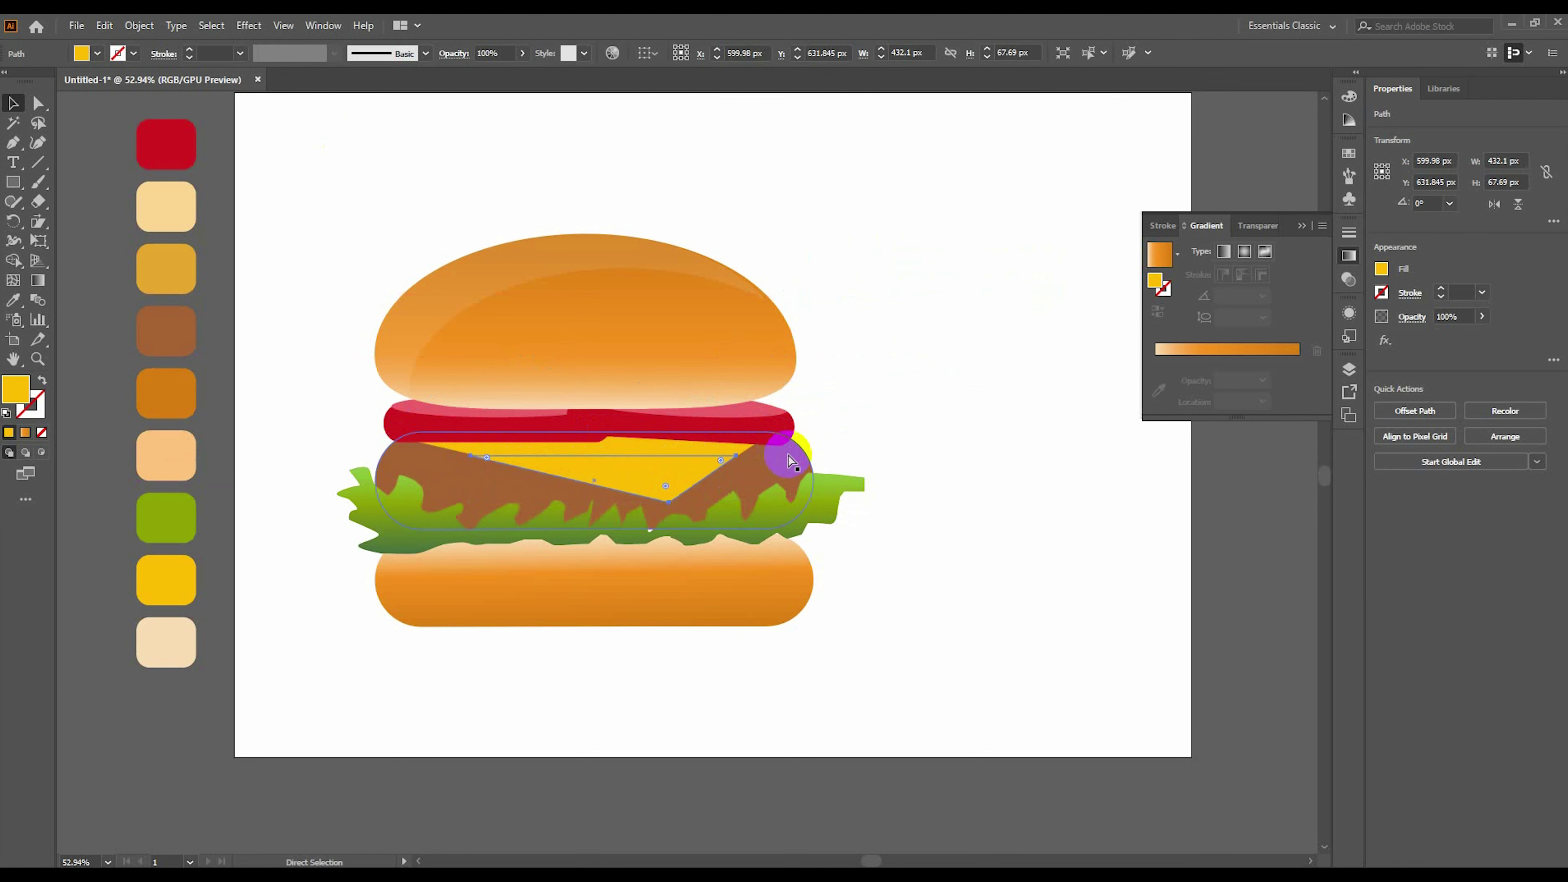
{"action": "key", "text": "ctrl+z"}
{"action": "left_click_drag", "start_coordinate": [975, 271], "coordinate": [644, 472]}
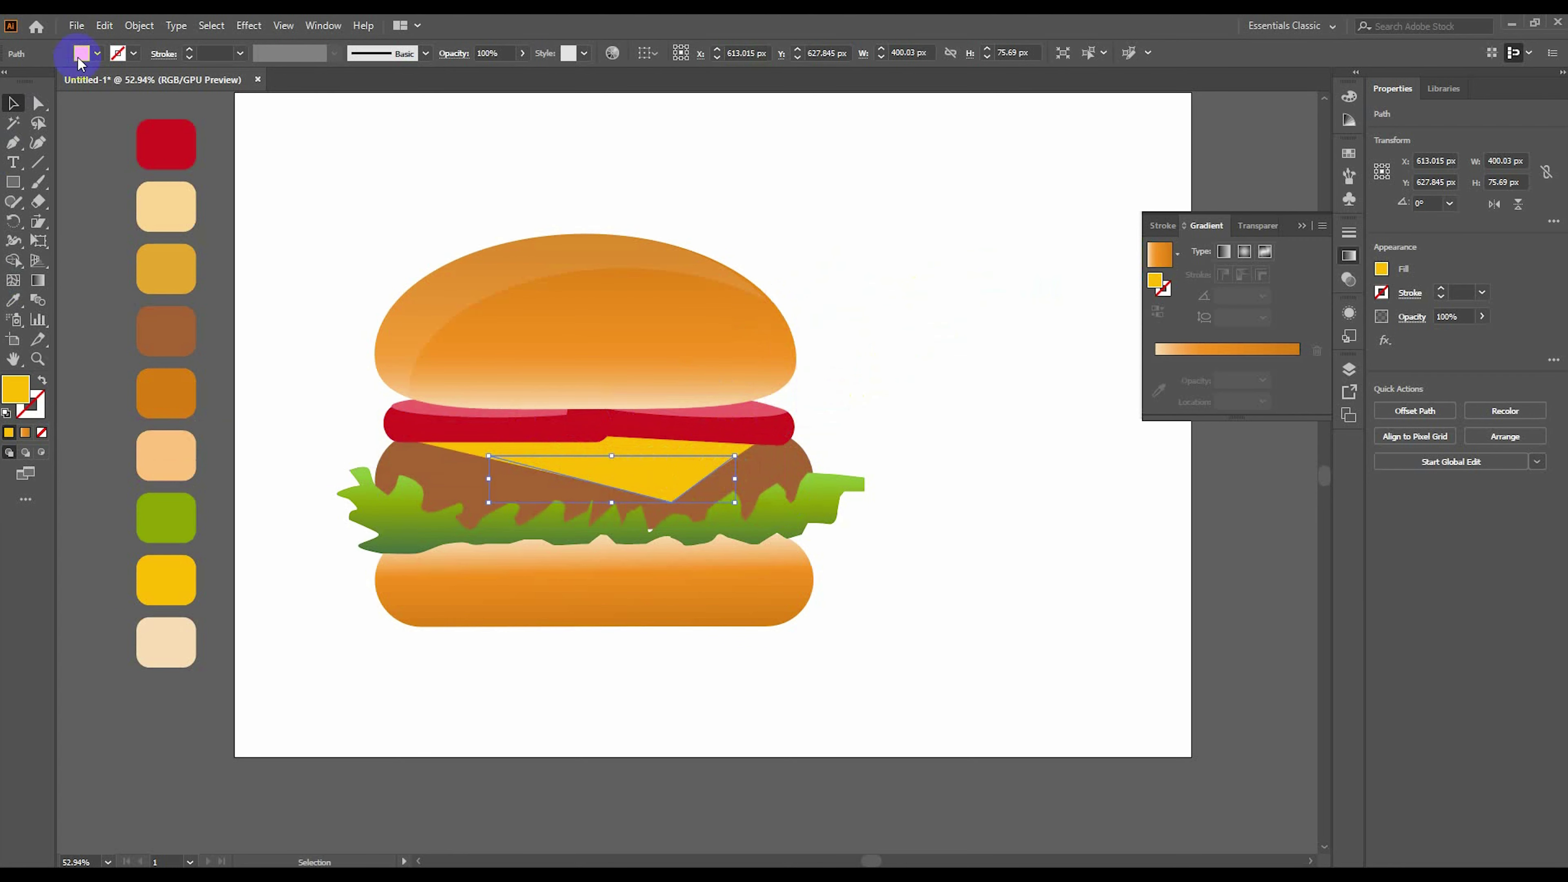
Eyedropper the bun highlight's translucent white onto the triangle and raise the bun highlight opacity to 15%.
{"action": "key", "text": "i"}
{"action": "left_click", "coordinate": [482, 291]}
{"action": "key", "text": "v"}
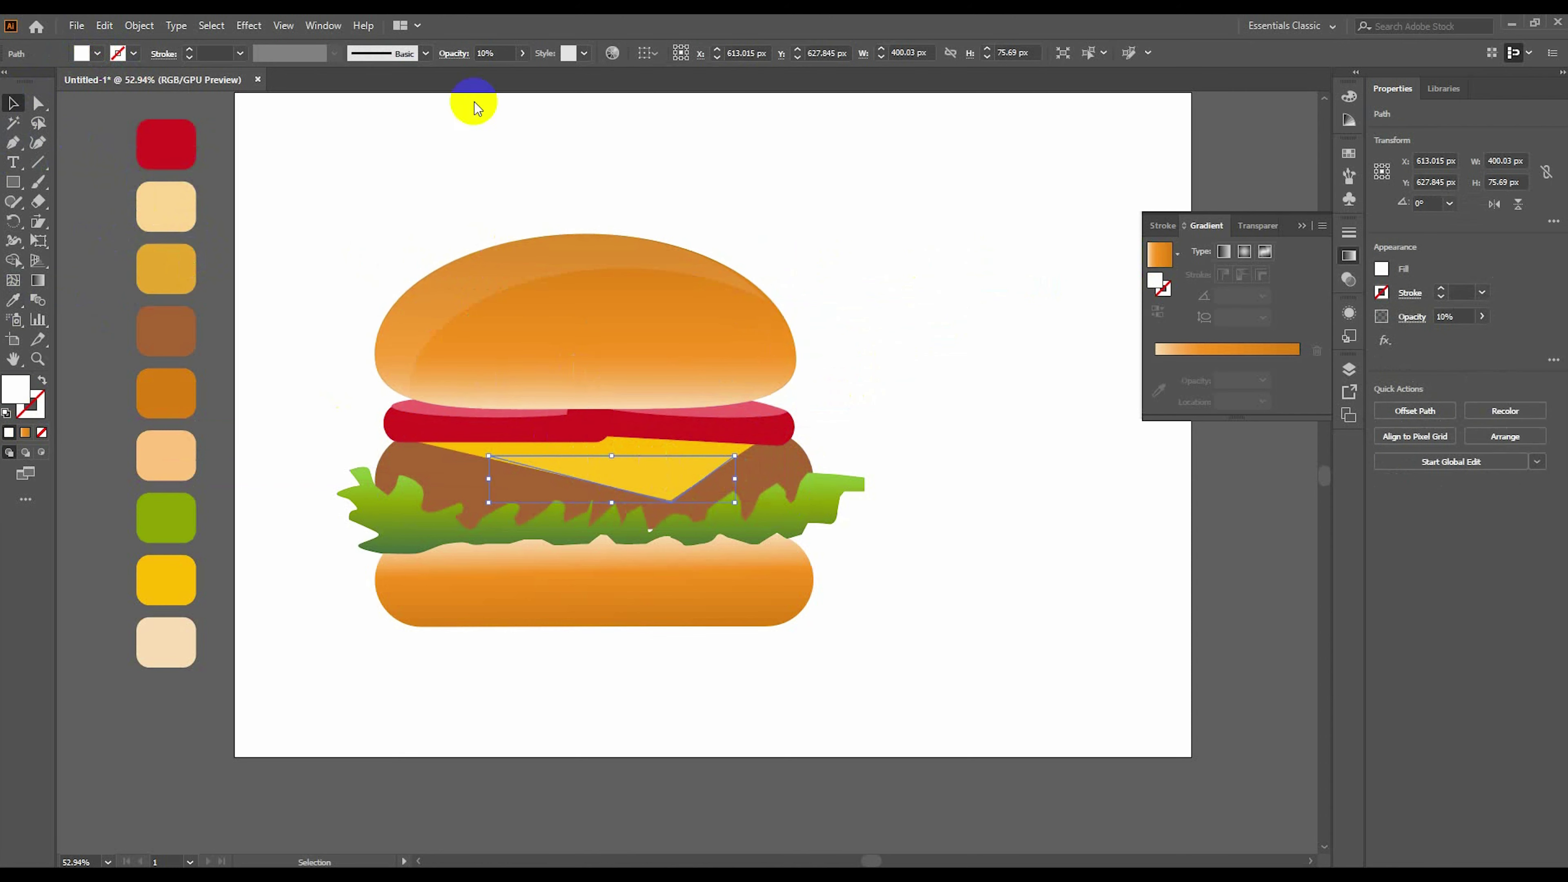
{"action": "left_click", "coordinate": [490, 270]}
{"action": "left_click", "coordinate": [441, 55]}
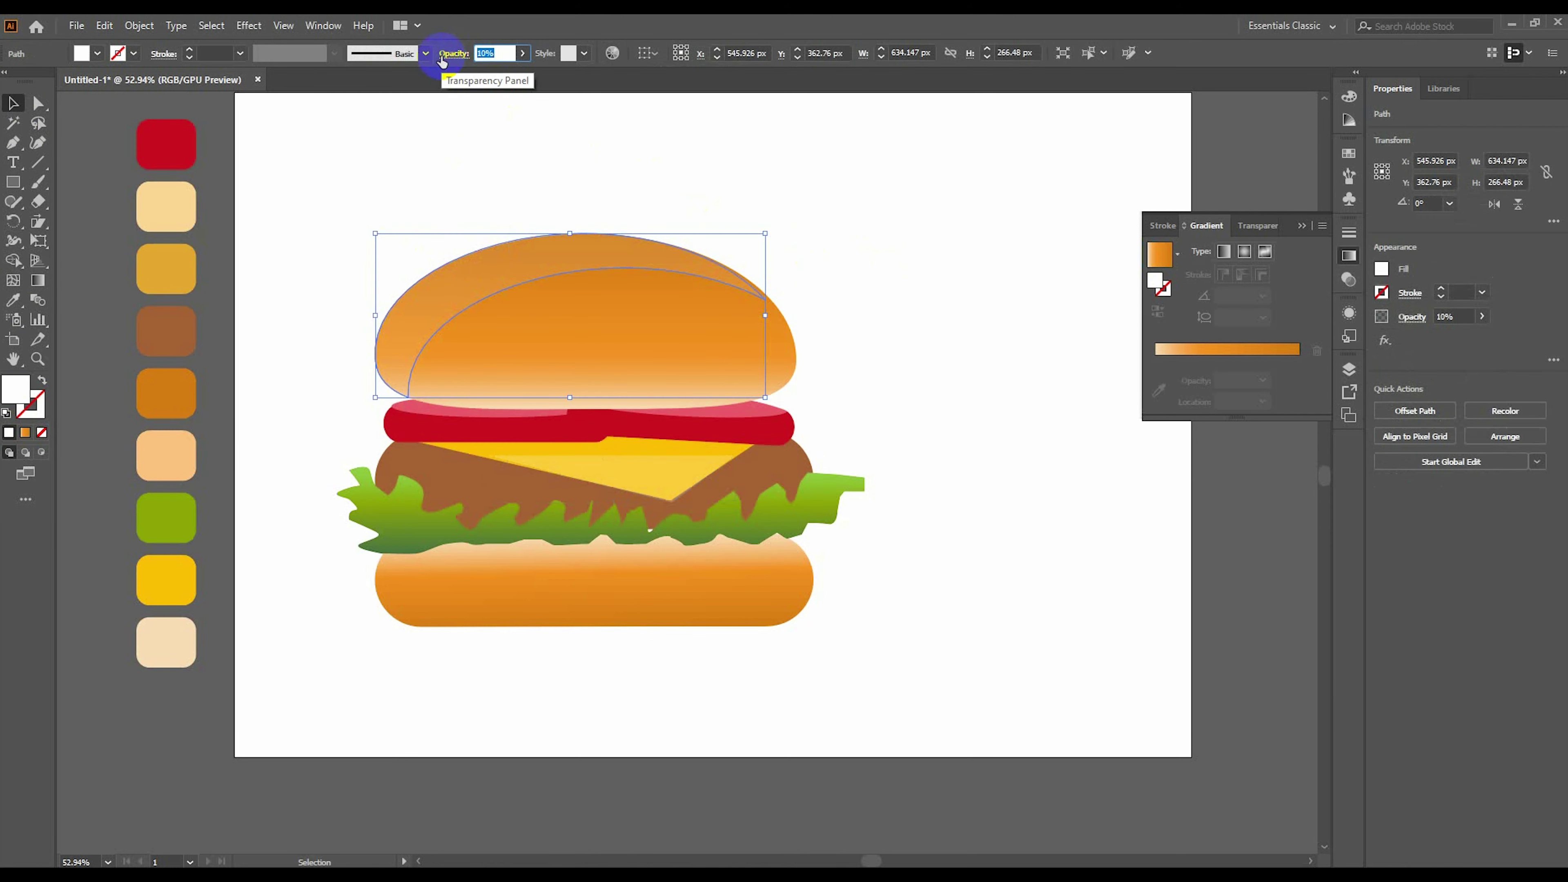
{"action": "key", "text": "Up"}
{"action": "left_click", "coordinate": [804, 258]}
Select the top bun's left and right anchor points with Direct Selection.
{"action": "left_click", "coordinate": [424, 316]}
{"action": "left_click", "coordinate": [39, 104]}
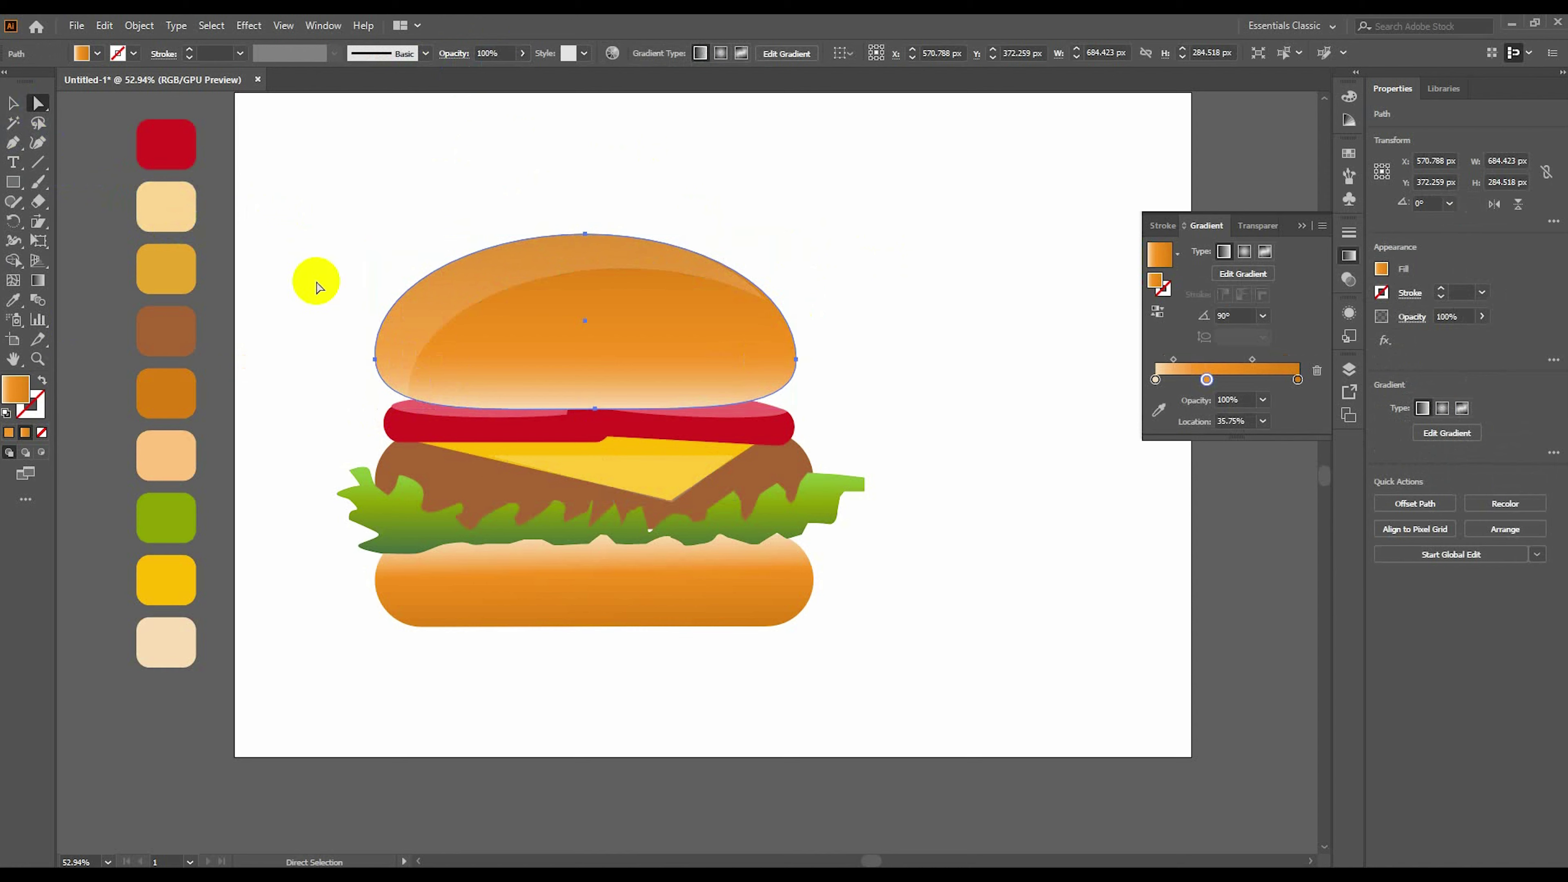
{"action": "left_click", "coordinate": [376, 357]}
{"action": "left_click", "coordinate": [796, 359]}
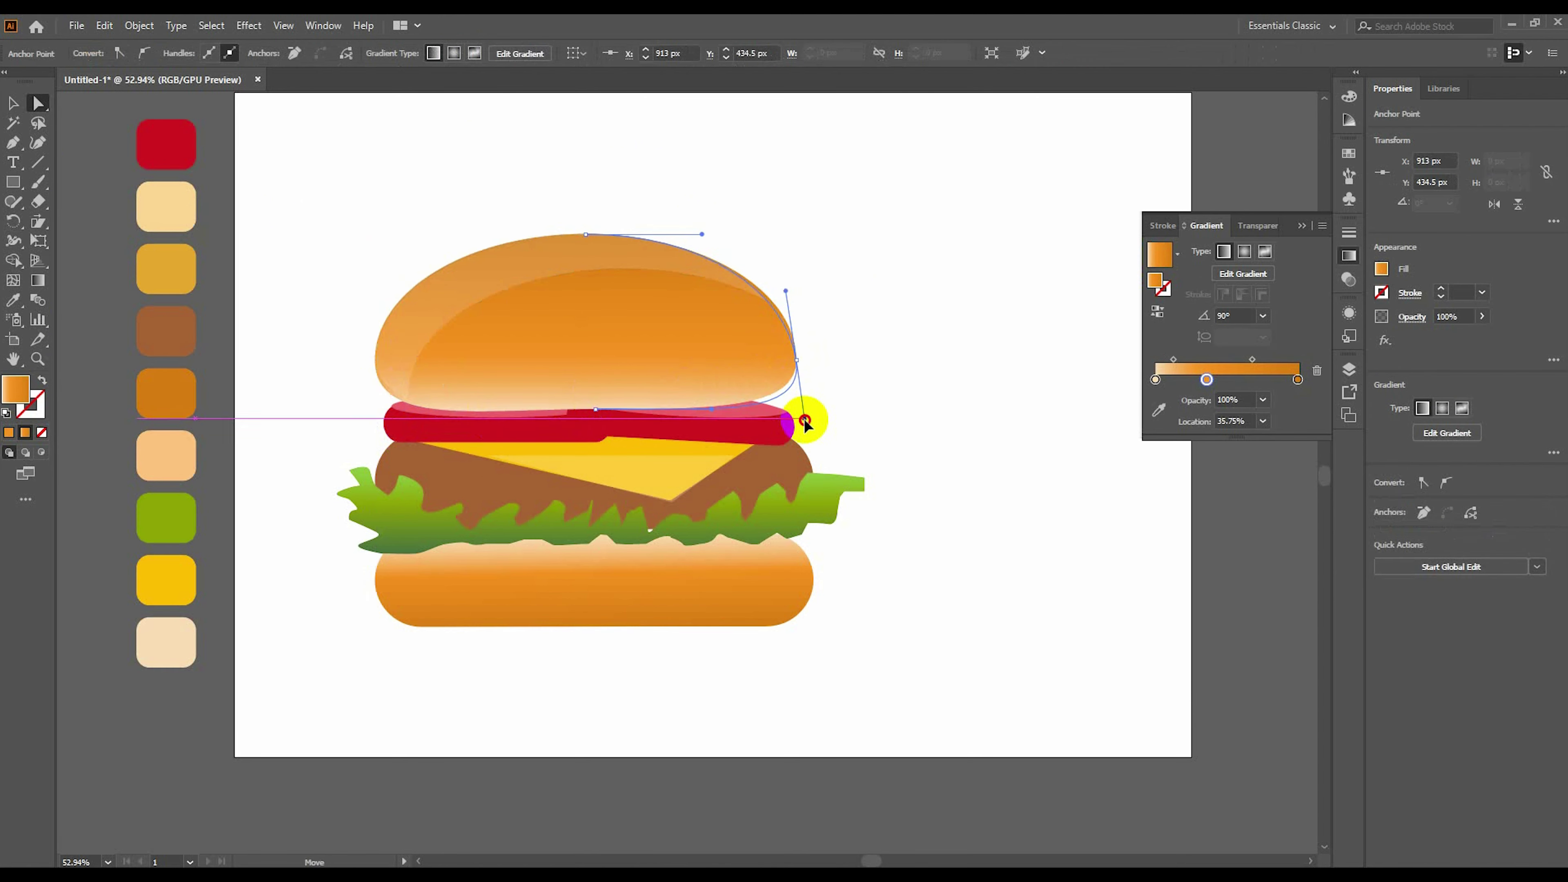
{"action": "left_click", "coordinate": [88, 241]}
{"action": "key", "text": "v"}
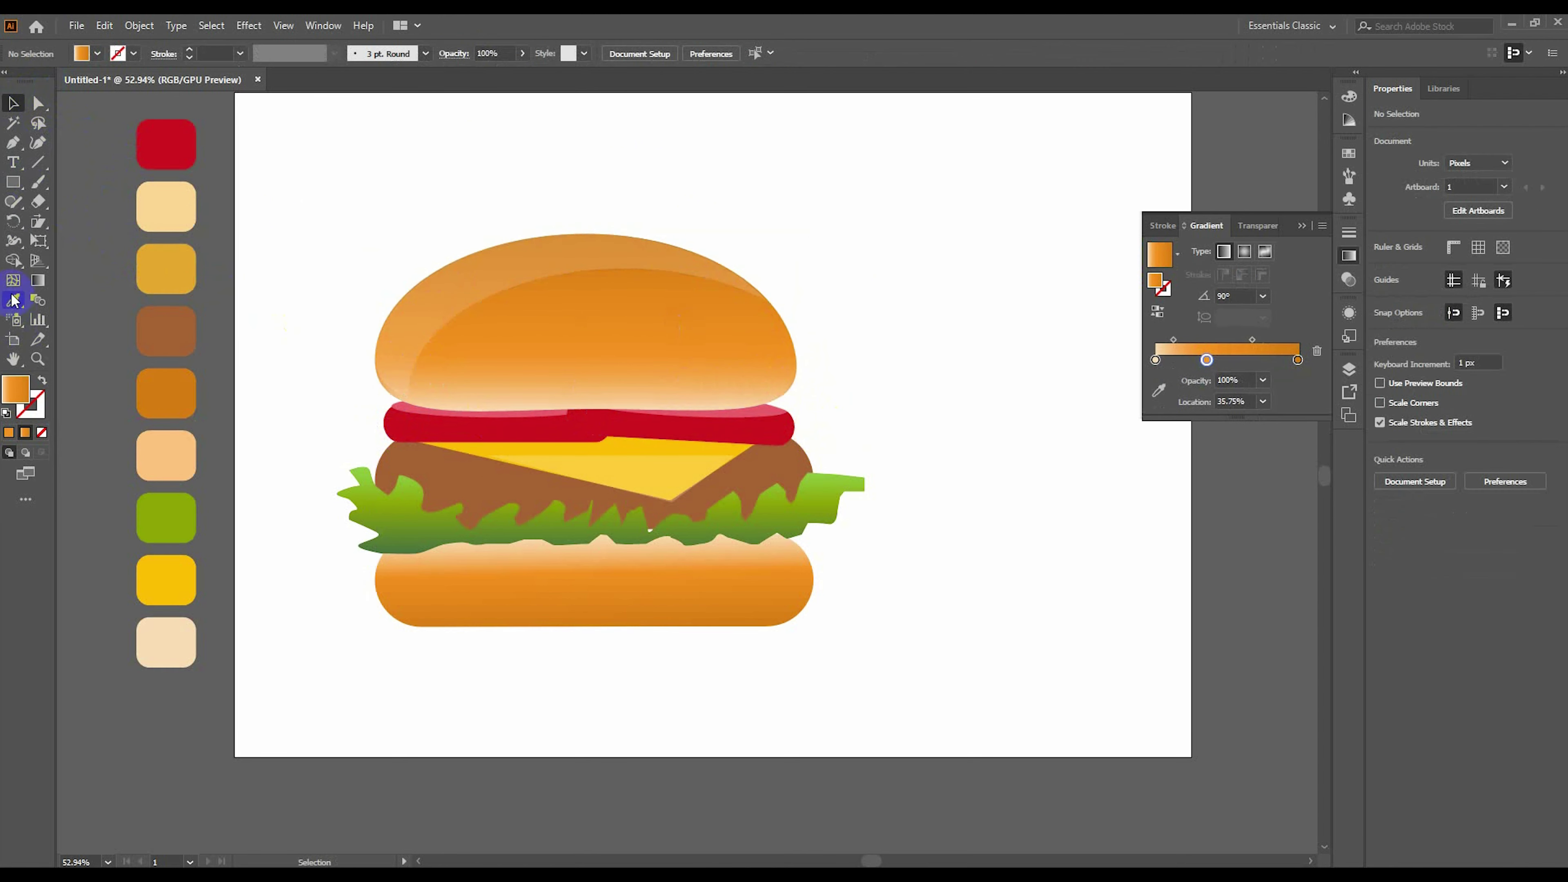
{"action": "left_click_drag", "start_coordinate": [13, 182], "coordinate": [105, 217]}
Draw a small ellipse beside the top bun and convert its top anchor to a sharp point.
{"action": "left_click_drag", "start_coordinate": [964, 296], "coordinate": [969, 304]}
{"action": "key", "text": "ctrl+equal"}
{"action": "key", "text": "ctrl+equal"}
{"action": "key", "text": "ctrl+equal"}
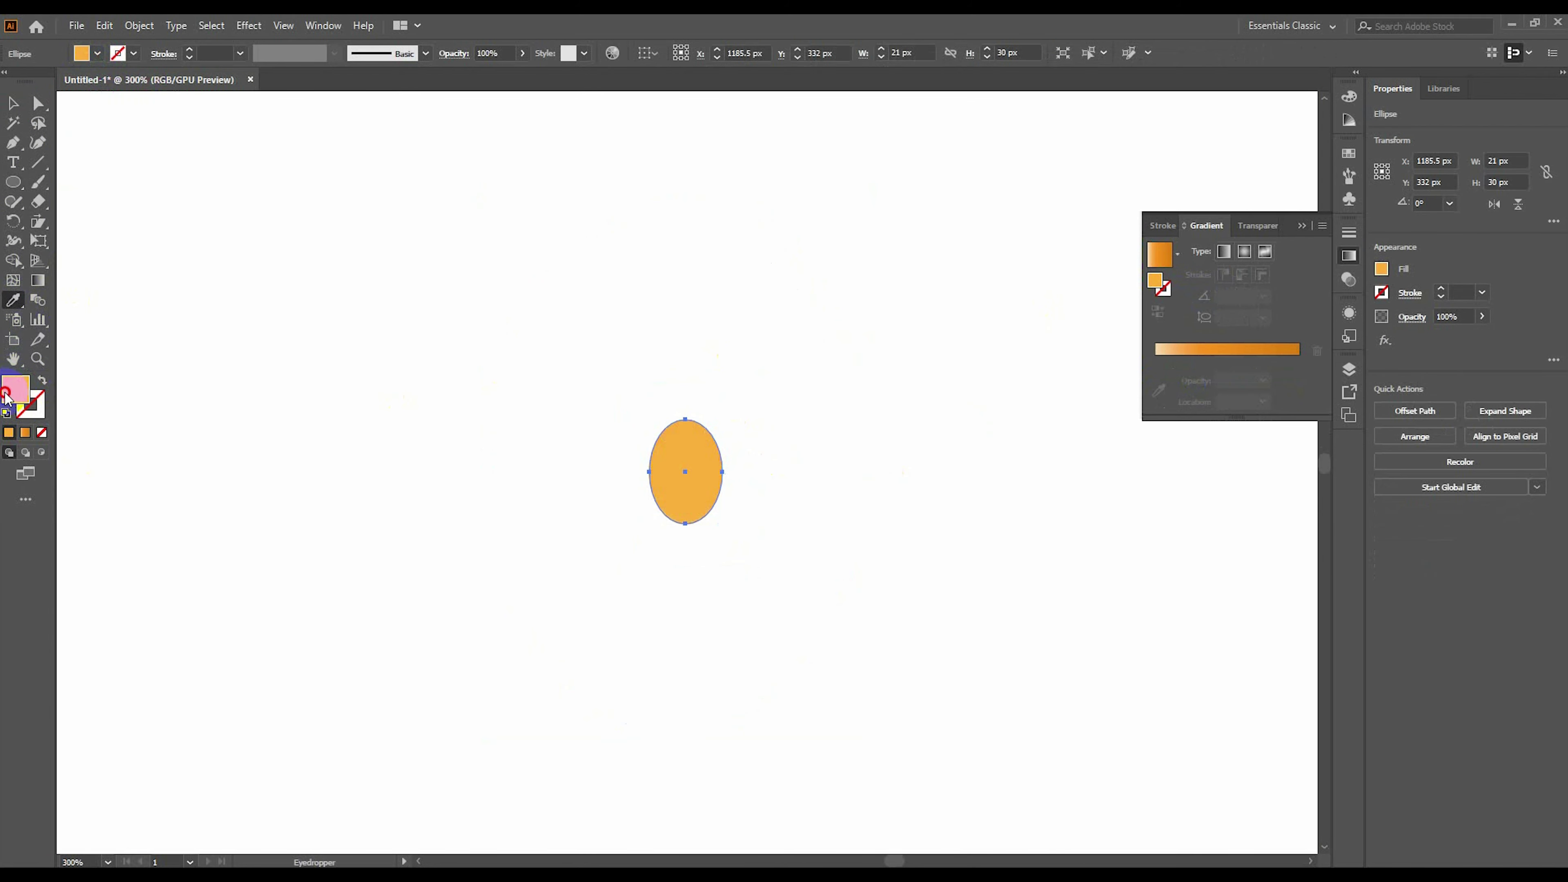
{"action": "key", "text": "a"}
{"action": "left_click", "coordinate": [685, 419]}
{"action": "left_click", "coordinate": [119, 52]}
{"action": "left_click", "coordinate": [649, 472]}
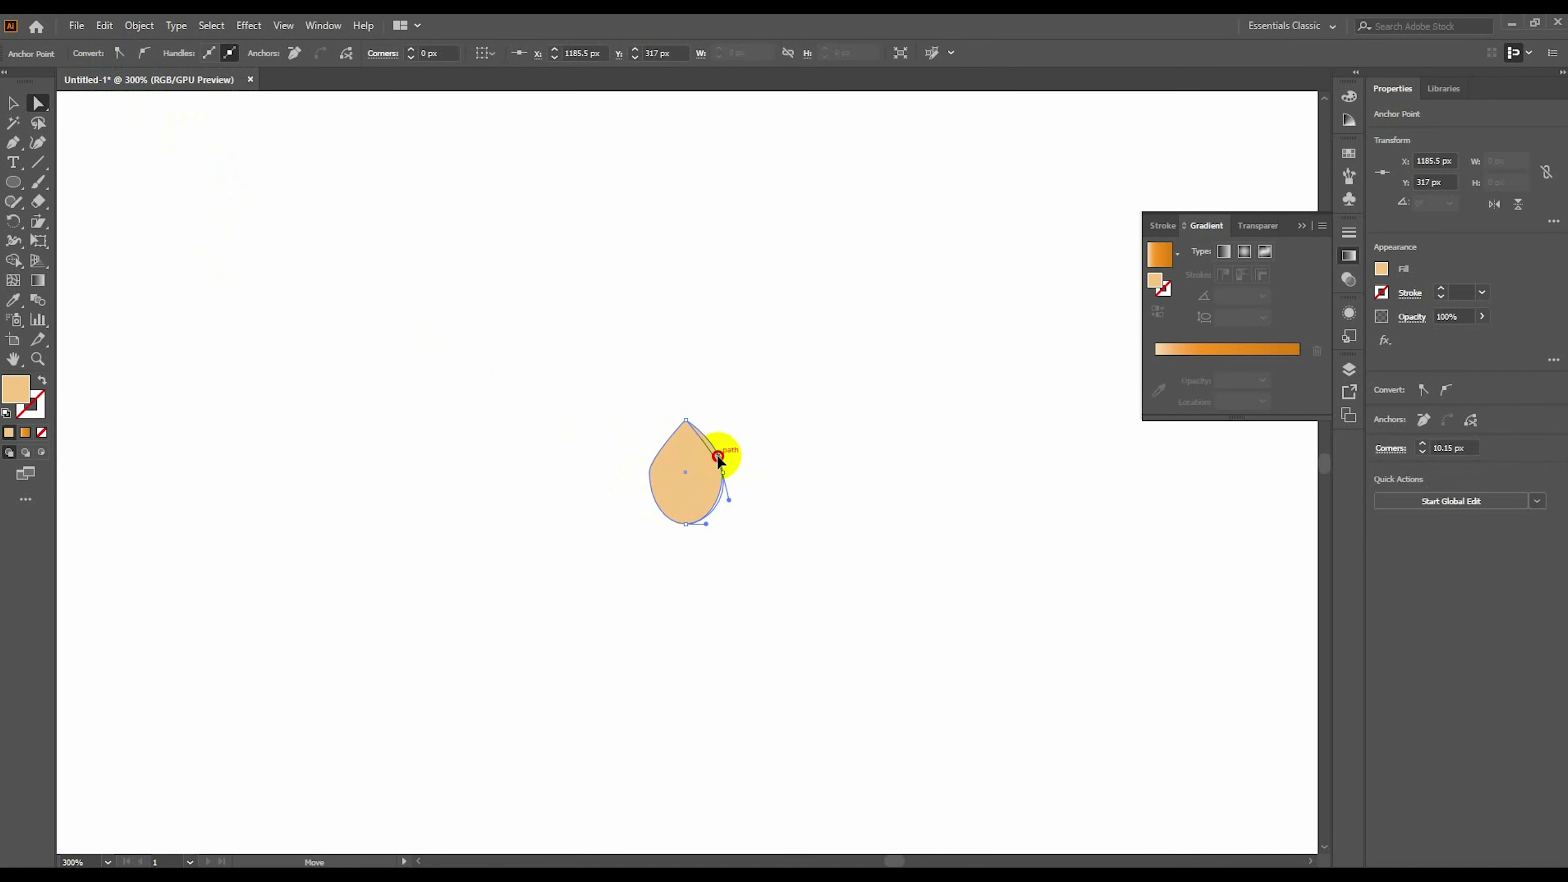
{"action": "left_click", "coordinate": [12, 105]}
Narrow and shorten the teardrop, then adjust its left and top points.
{"action": "left_click_drag", "start_coordinate": [718, 472], "coordinate": [709, 472]}
{"action": "left_click_drag", "start_coordinate": [679, 524], "coordinate": [679, 504]}
{"action": "key", "text": "a"}
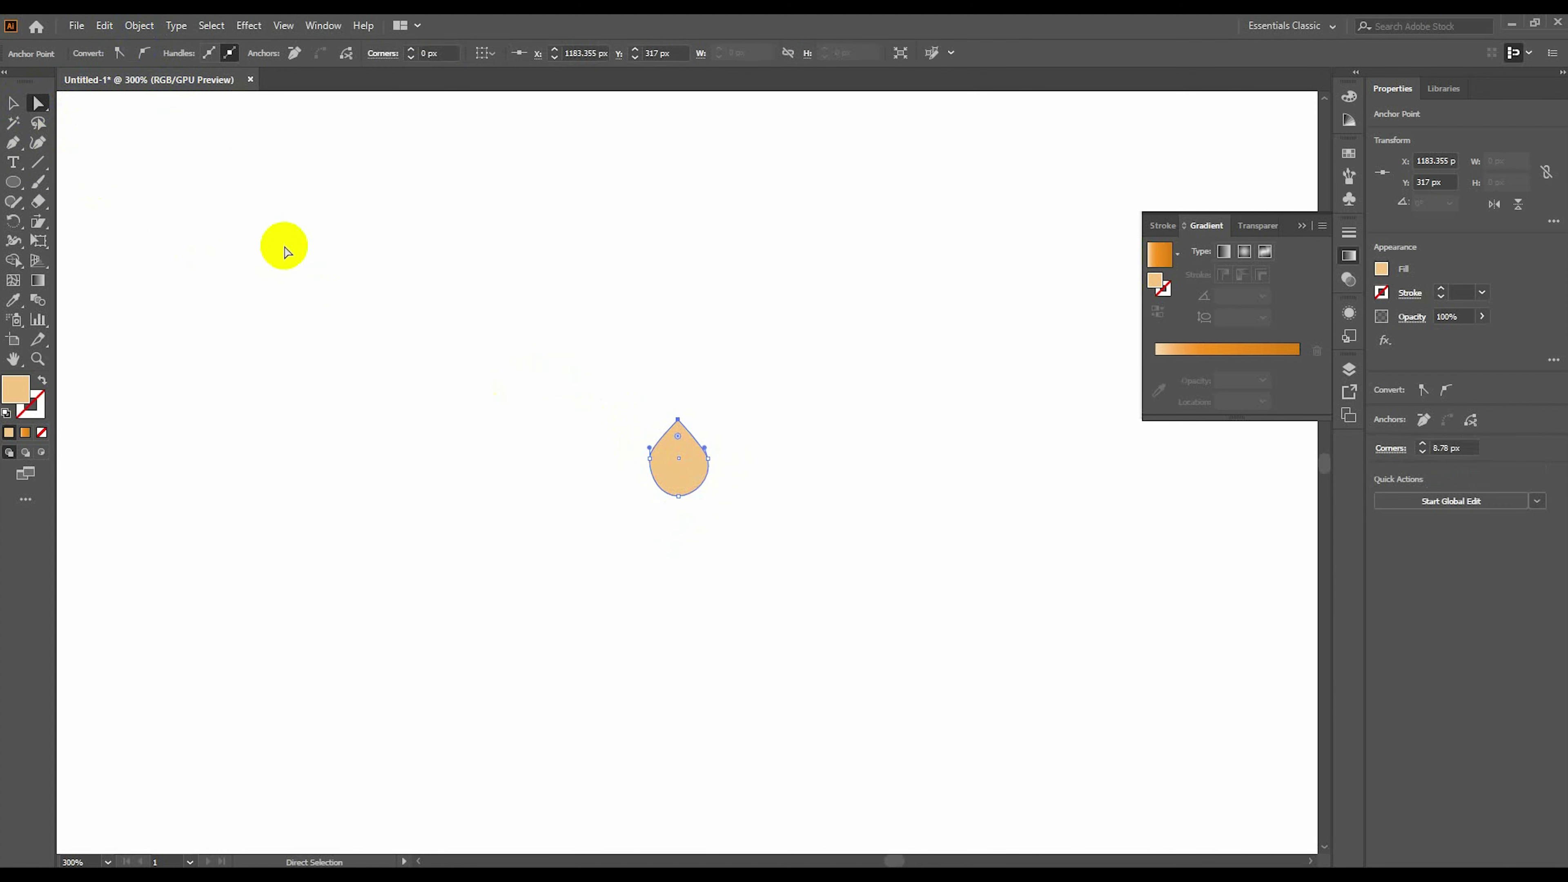
{"action": "left_click", "coordinate": [650, 459]}
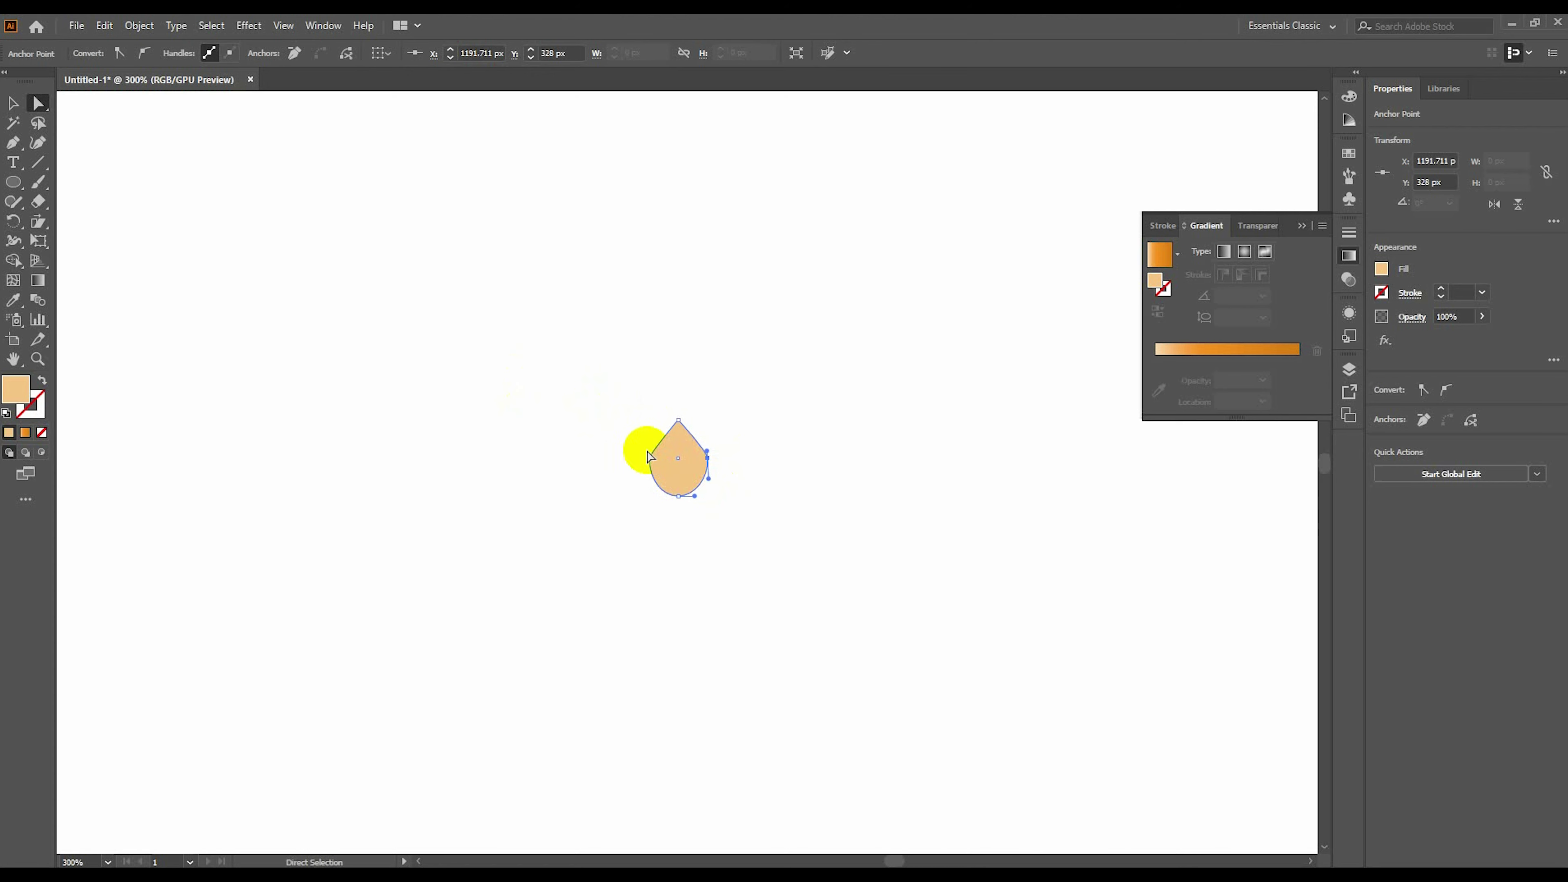
{"action": "left_click", "coordinate": [38, 103]}
{"action": "left_click_drag", "start_coordinate": [663, 433], "coordinate": [710, 413]}
Scale the teardrop down and make a copy rotated about 37°.
{"action": "key", "text": "v"}
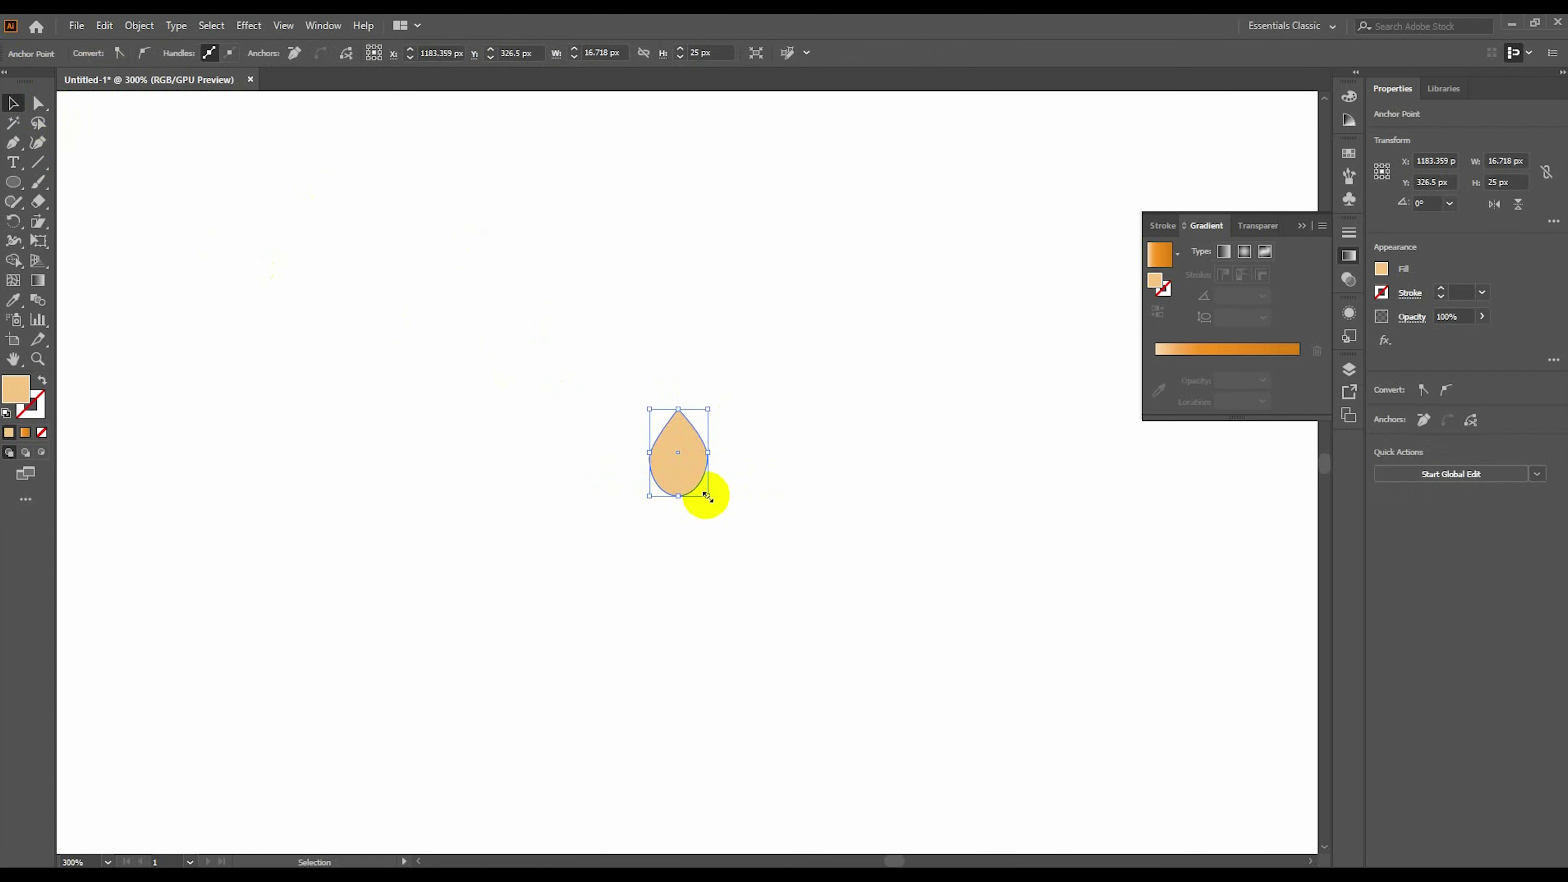
{"action": "mouse_move", "coordinate": [703, 492]}
{"action": "left_mouse_down"}
{"action": "mouse_move", "coordinate": [700, 468]}
{"action": "mouse_move", "coordinate": [733, 458]}
{"action": "left_mouse_up"}
{"action": "left_click_drag", "start_coordinate": [733, 458], "coordinate": [748, 450]}
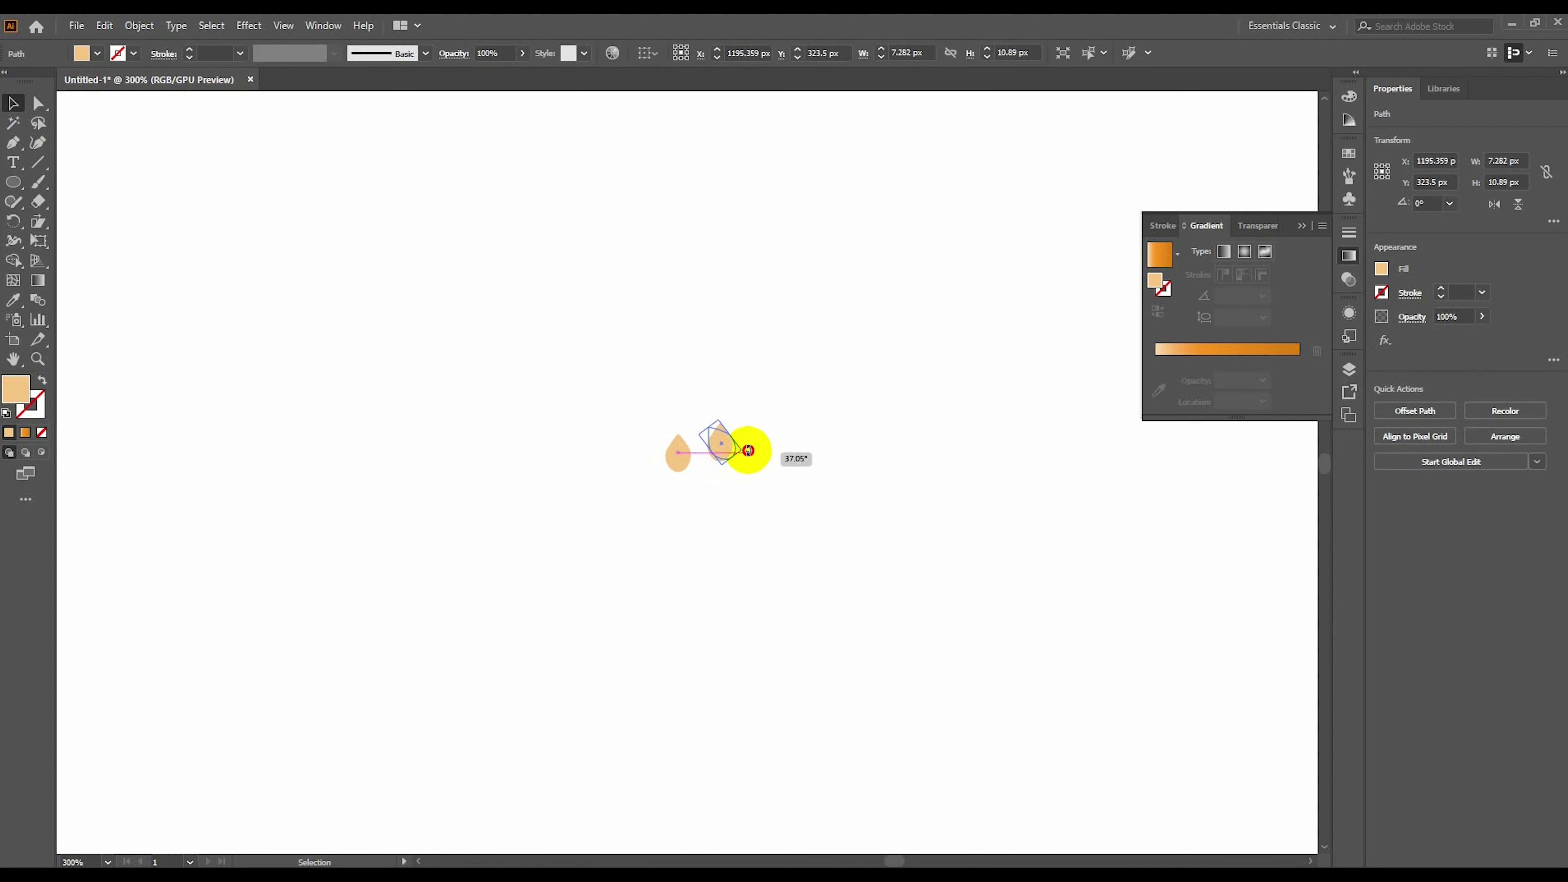
{"action": "key", "text": "ctrl+equal"}
Scale down the small teardrop and make a reflected copy via Transform > Reflect.
{"action": "key", "text": "a"}
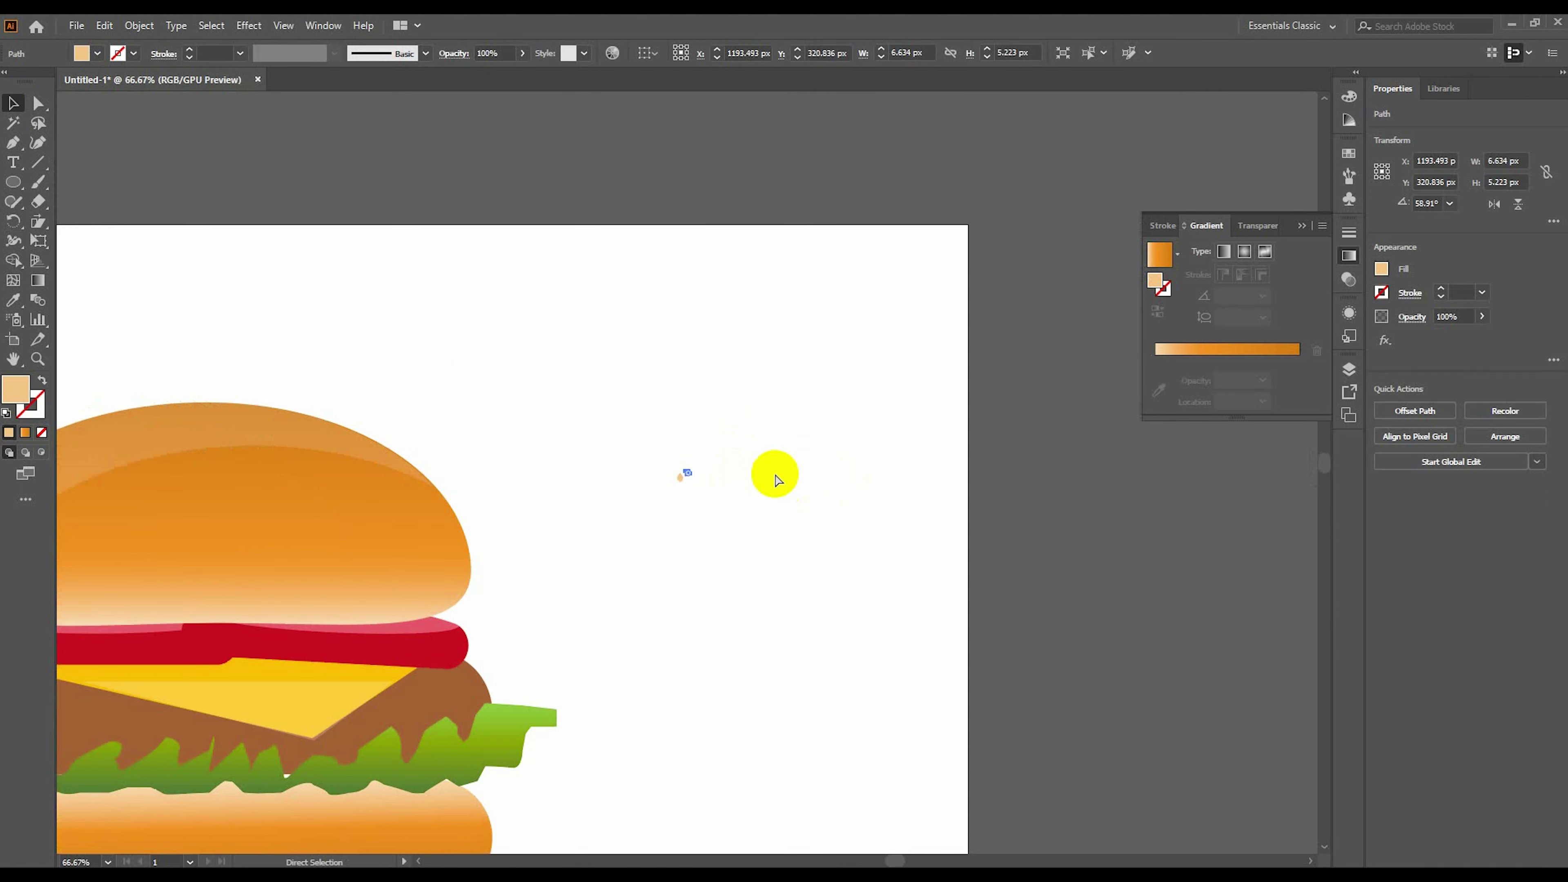
{"action": "mouse_move", "coordinate": [715, 465]}
{"action": "left_mouse_down"}
{"action": "mouse_move", "coordinate": [693, 470]}
{"action": "mouse_move", "coordinate": [645, 427]}
{"action": "left_mouse_up"}
{"action": "right_click", "coordinate": [658, 415]}
{"action": "left_click", "coordinate": [858, 735]}
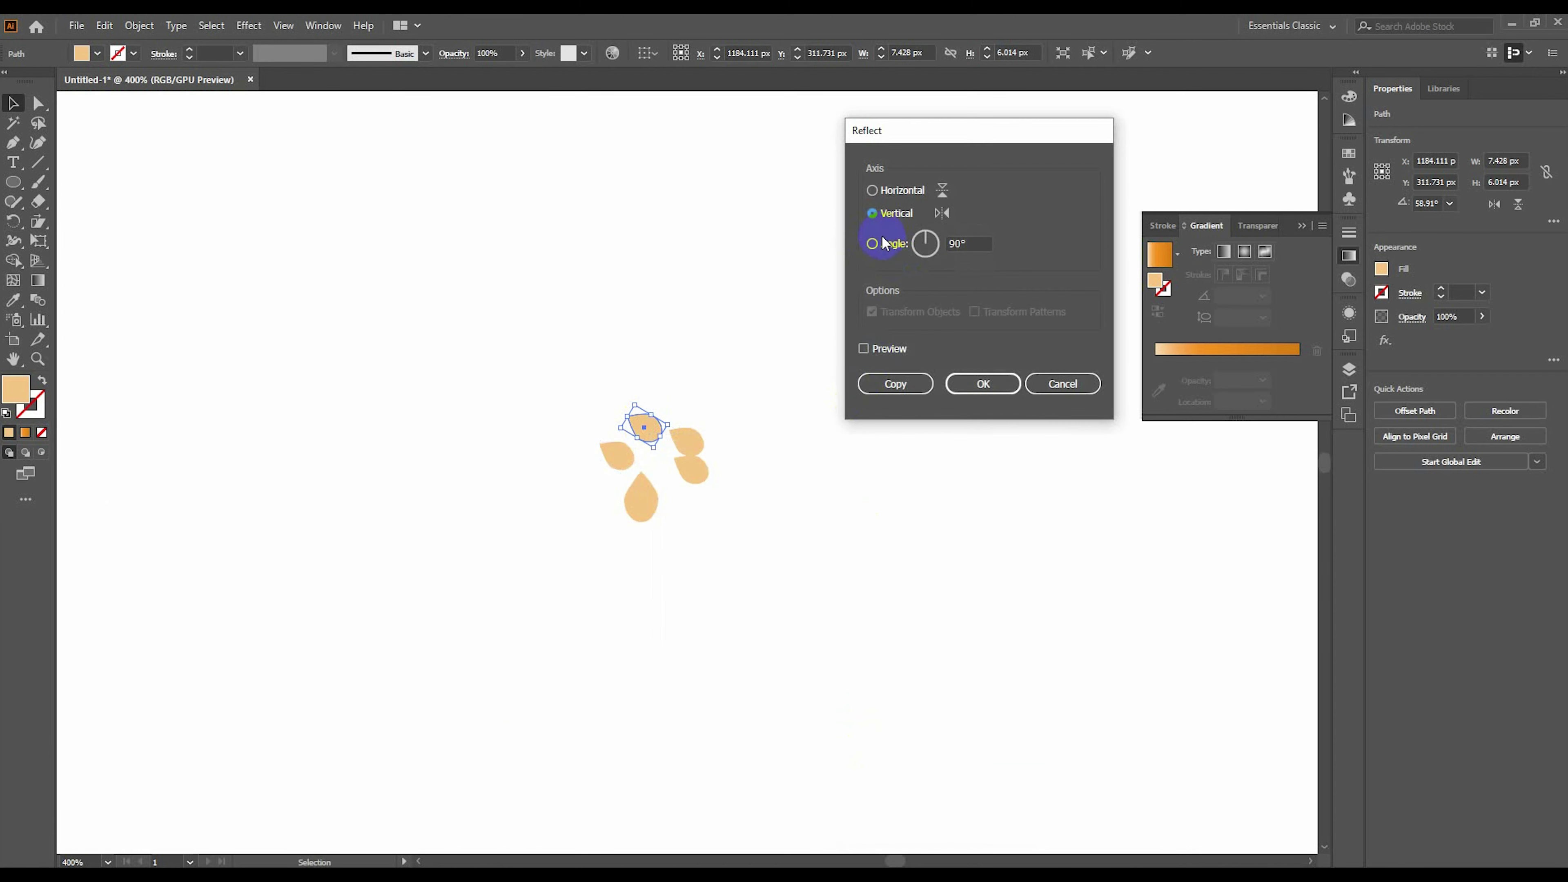
{"action": "left_click", "coordinate": [910, 386]}
Arrange the teardrops and an extra copy into a cluster and group them.
{"action": "mouse_move", "coordinate": [636, 427]}
{"action": "left_mouse_down"}
{"action": "mouse_move", "coordinate": [598, 474]}
{"action": "mouse_move", "coordinate": [637, 490]}
{"action": "left_mouse_up"}
{"action": "left_click_drag", "start_coordinate": [521, 367], "coordinate": [710, 516]}
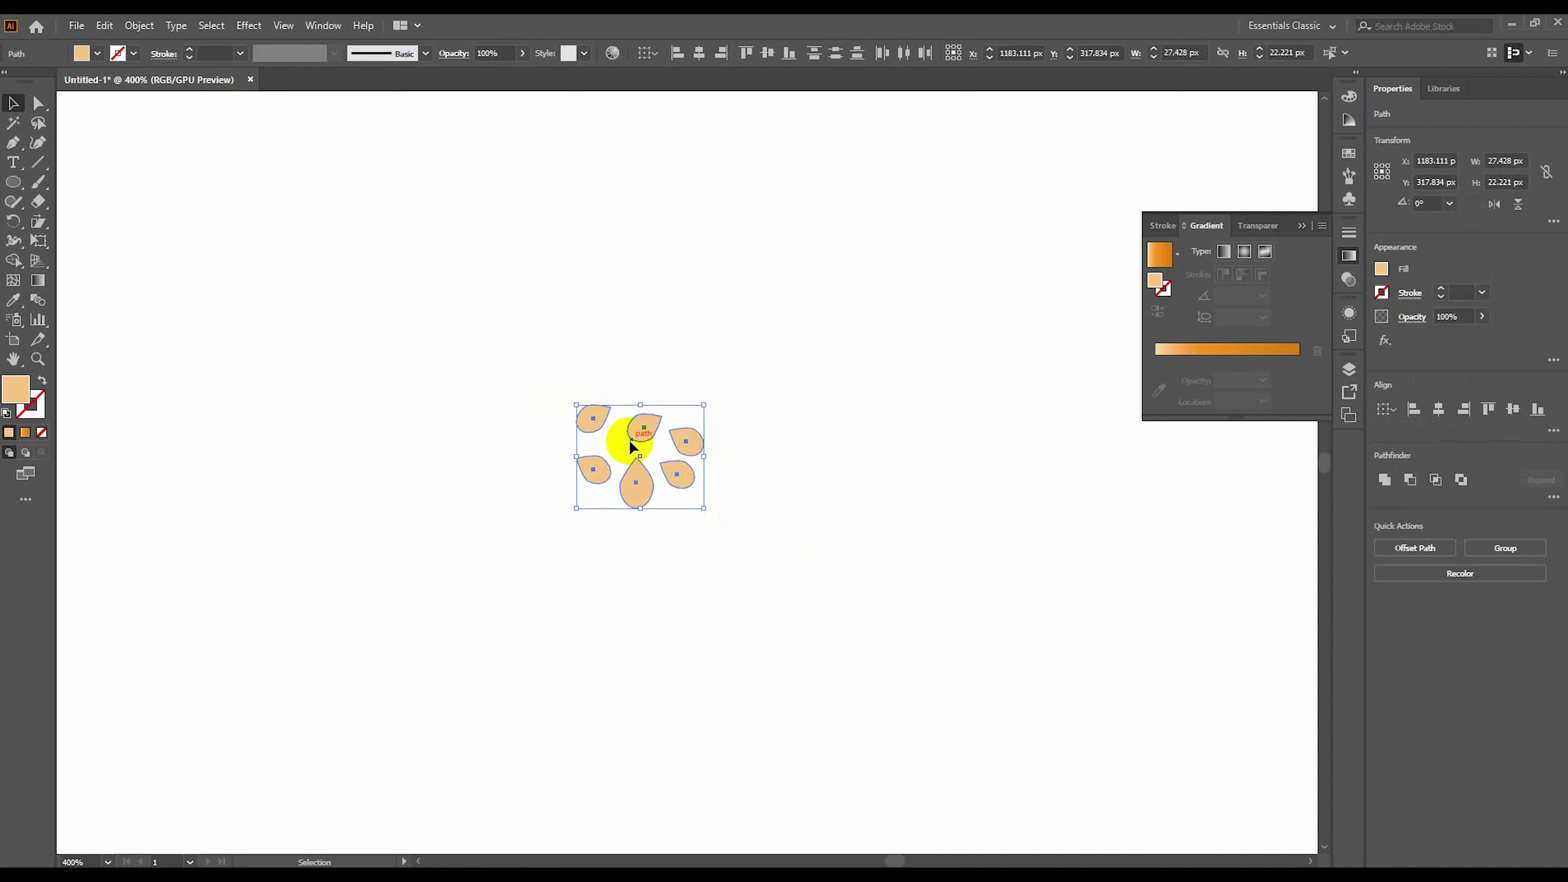
{"action": "left_click_drag", "start_coordinate": [634, 436], "coordinate": [547, 452]}
{"action": "left_click_drag", "start_coordinate": [703, 542], "coordinate": [522, 363]}
{"action": "right_click", "coordinate": [669, 539]}
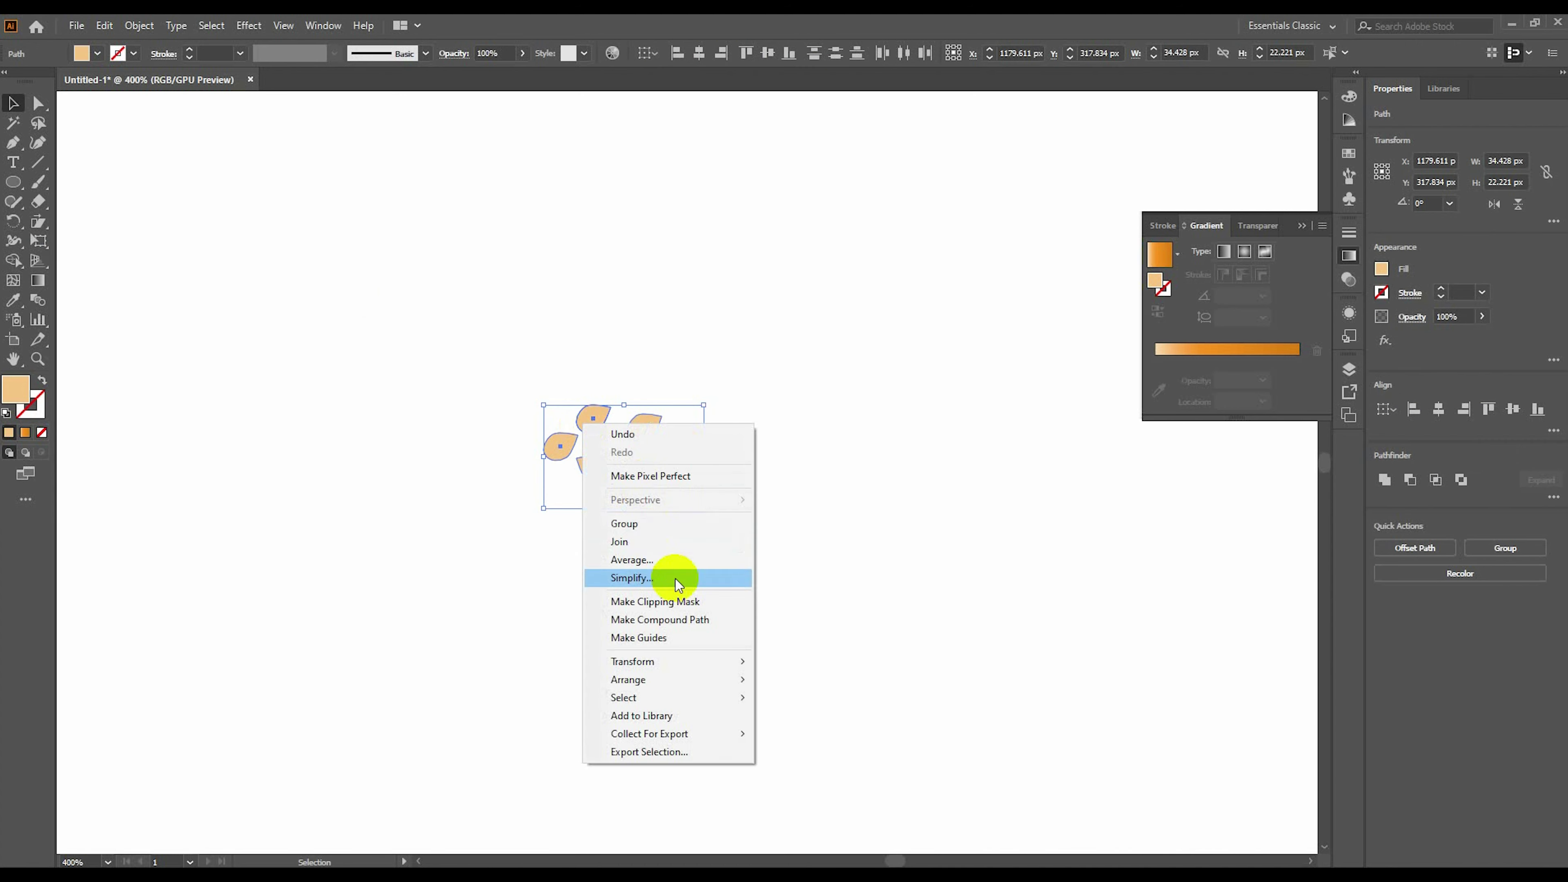
{"action": "left_click", "coordinate": [624, 523]}
Pick the Symbol Sprayer tool with a smaller brush size.
{"action": "left_click", "coordinate": [13, 241]}
{"action": "left_click", "coordinate": [13, 319]}
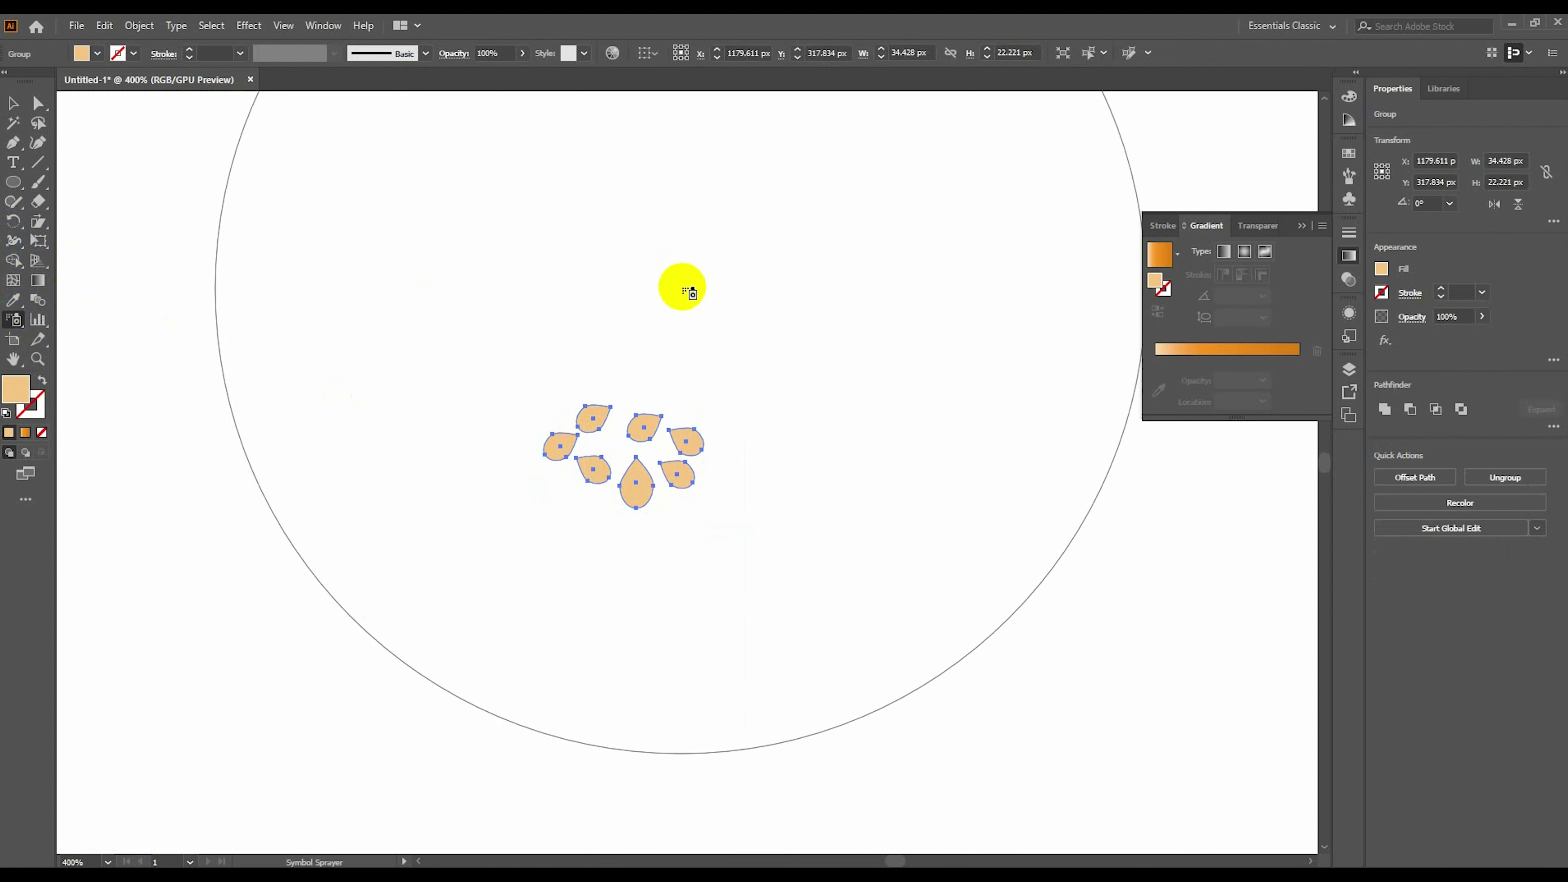
{"action": "key", "text": "bracketleft"}
{"action": "key", "text": "bracketleft"}
{"action": "key", "text": "bracketleft"}
{"action": "key", "text": "bracketleft"}
{"action": "left_click", "coordinate": [315, 26]}
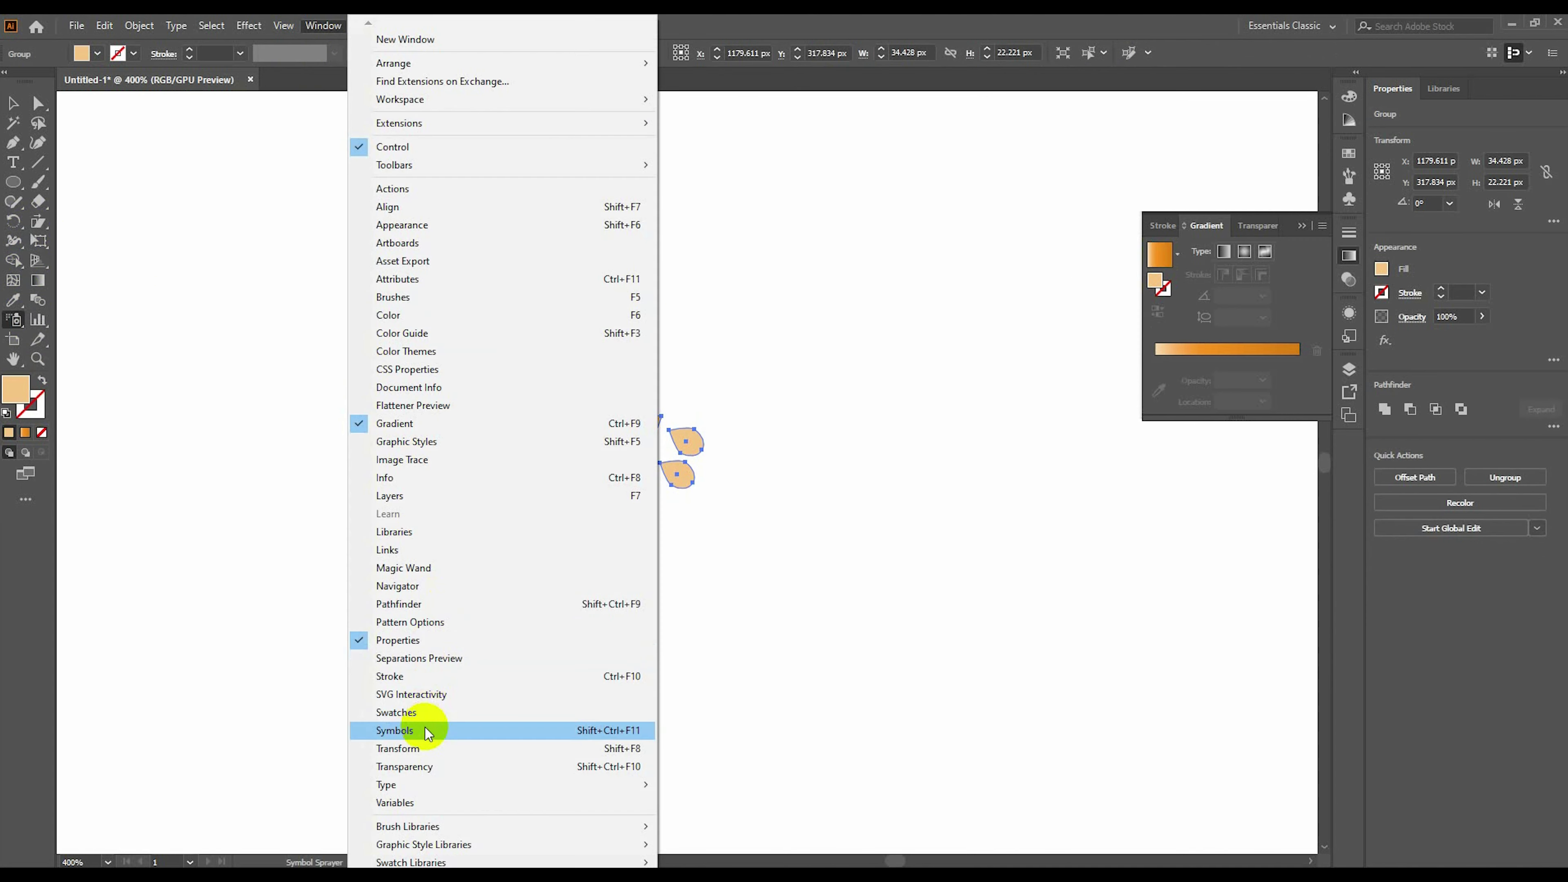
Save the grouped teardrop seed cluster as a new symbol in the Symbols panel.
{"action": "left_click", "coordinate": [425, 728]}
{"action": "left_click", "coordinate": [1278, 242]}
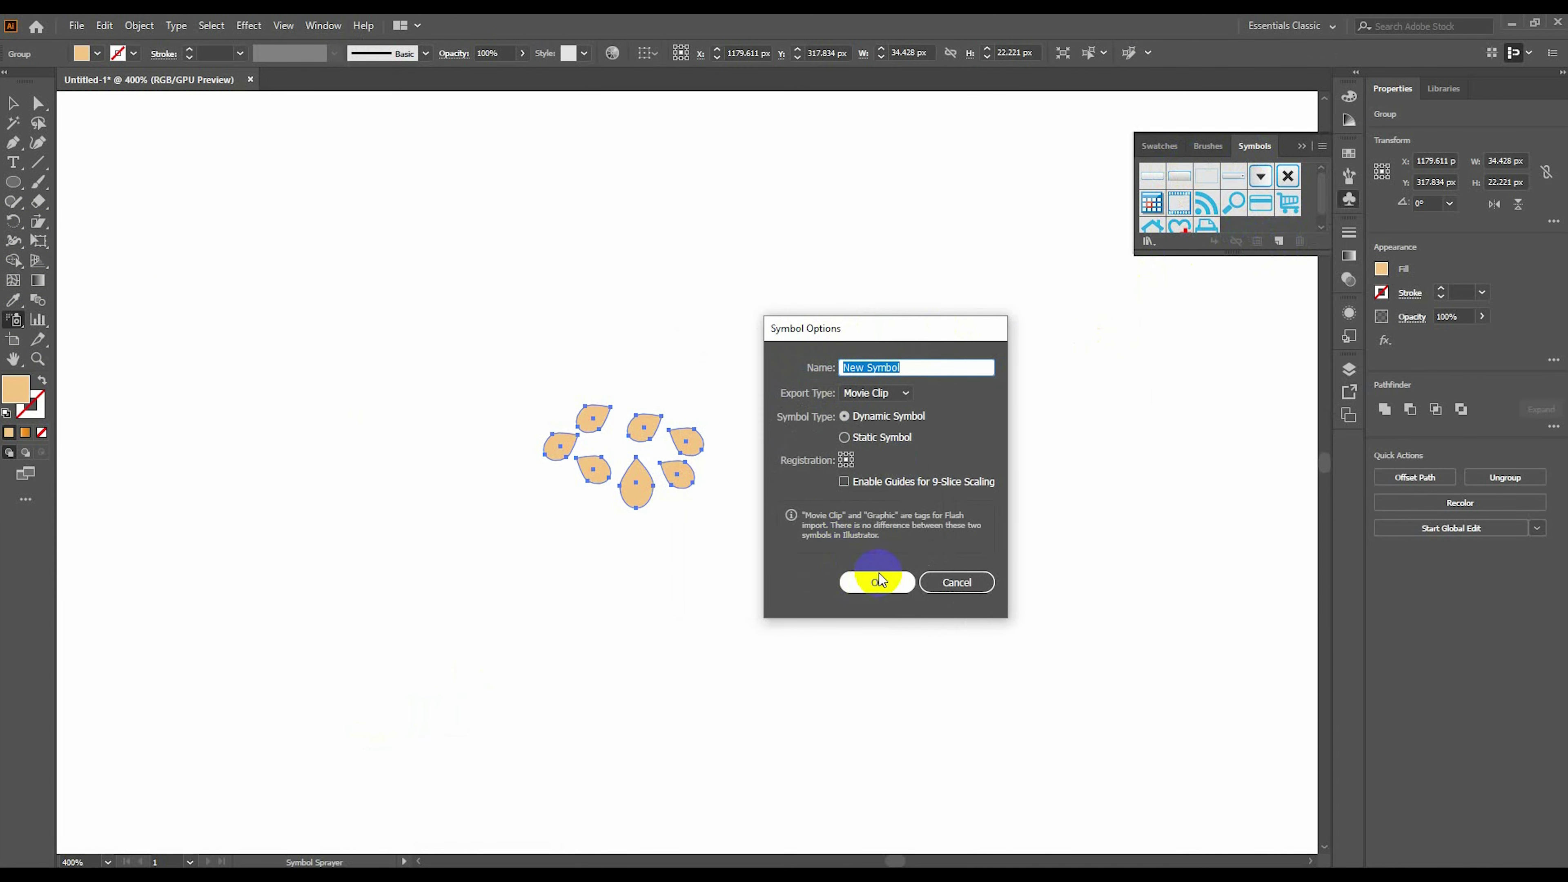
{"action": "left_click", "coordinate": [875, 581]}
{"action": "left_click", "coordinate": [13, 103]}
{"action": "left_click", "coordinate": [684, 445]}
{"action": "left_click_drag", "start_coordinate": [684, 446], "coordinate": [1253, 222]}
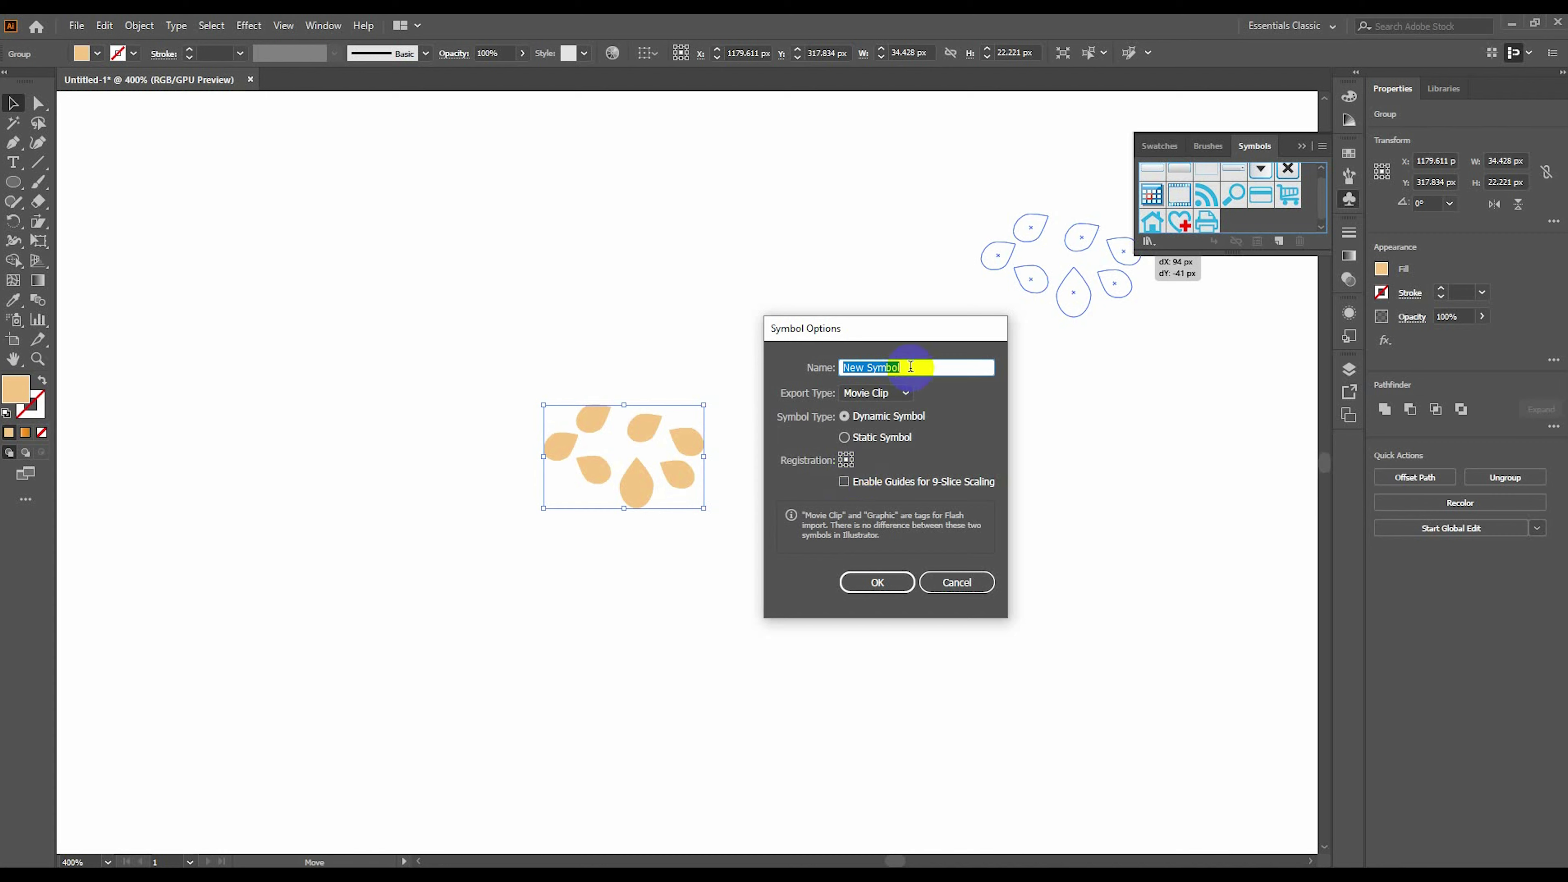
{"action": "key", "text": "Return"}
Move the spare seed cluster aside and test-spray the new seed symbol over the top bun.
{"action": "left_click_drag", "start_coordinate": [637, 446], "coordinate": [724, 374]}
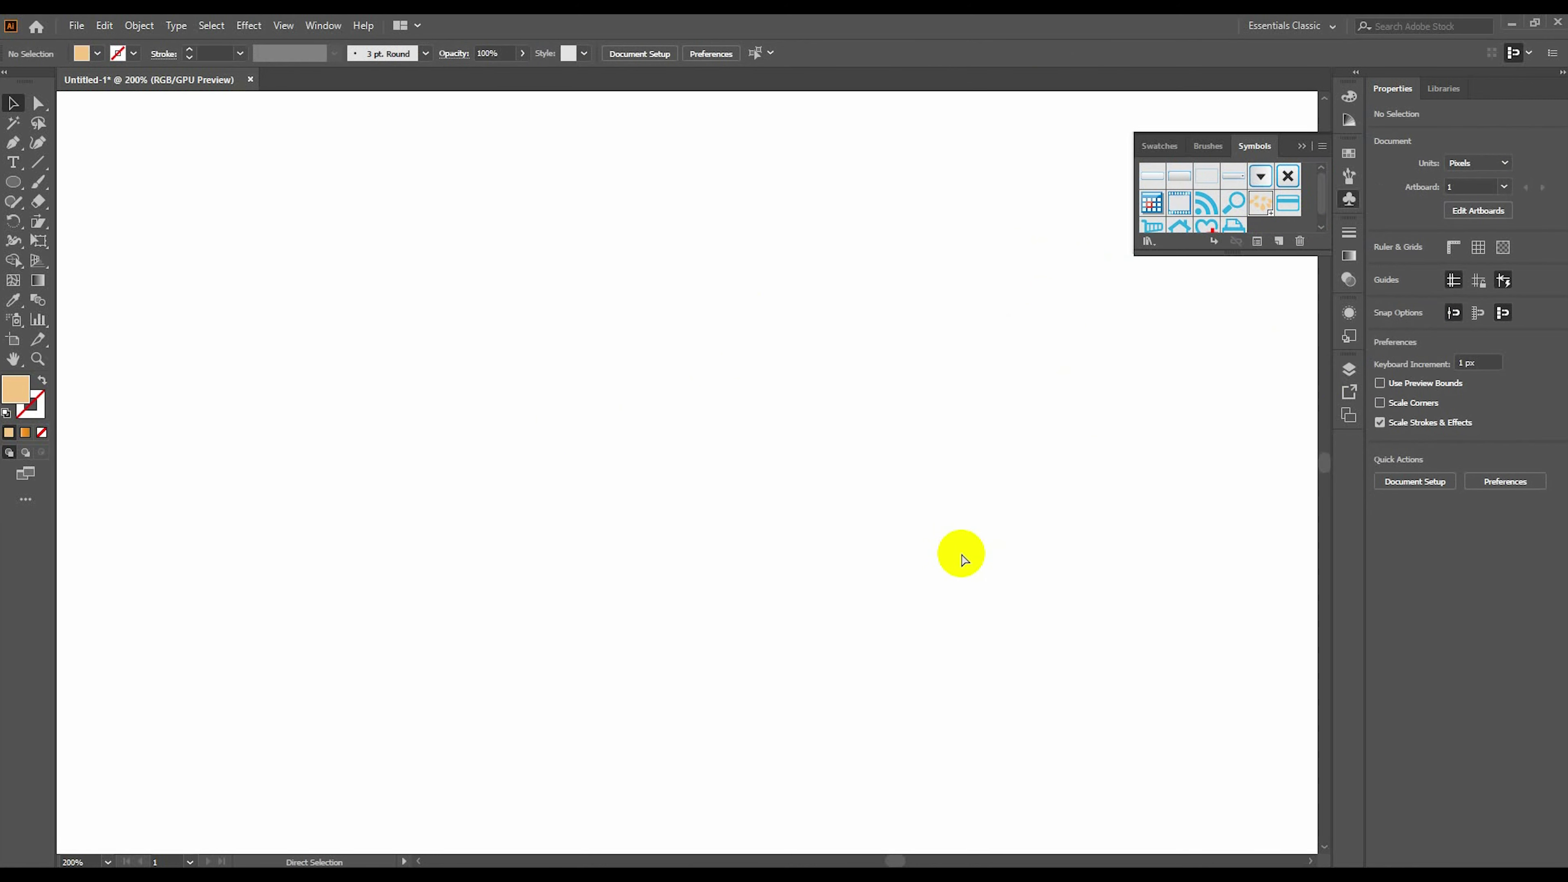
{"action": "key", "text": "ctrl+0"}
{"action": "scroll", "coordinate": [1110, 340], "scroll_direction": "down", "scroll_amount": 2}
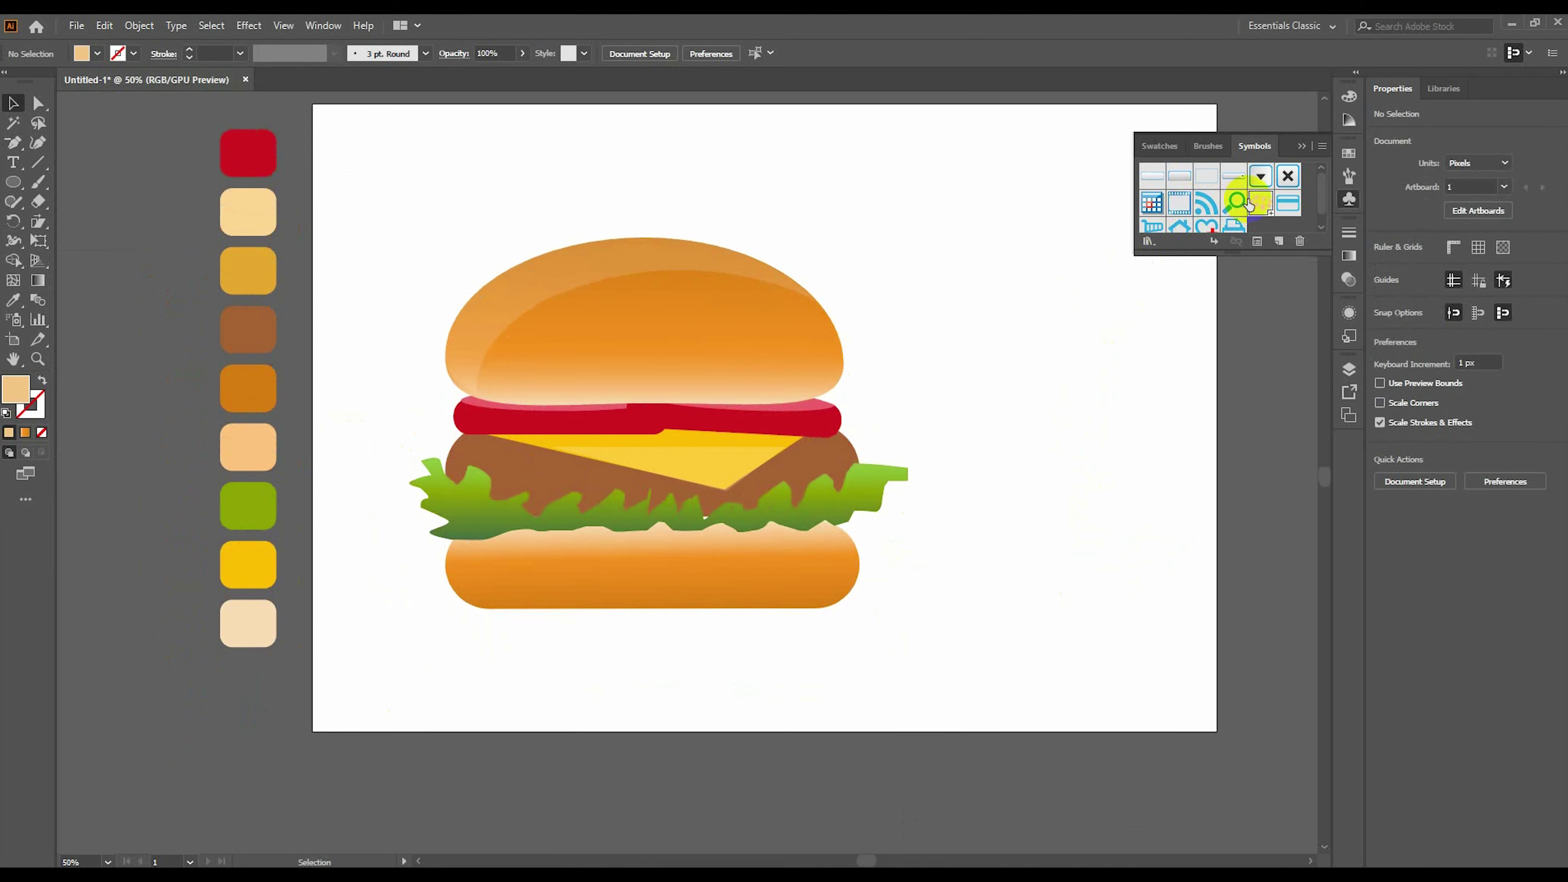
{"action": "left_click", "coordinate": [13, 320]}
{"action": "left_click", "coordinate": [1256, 209]}
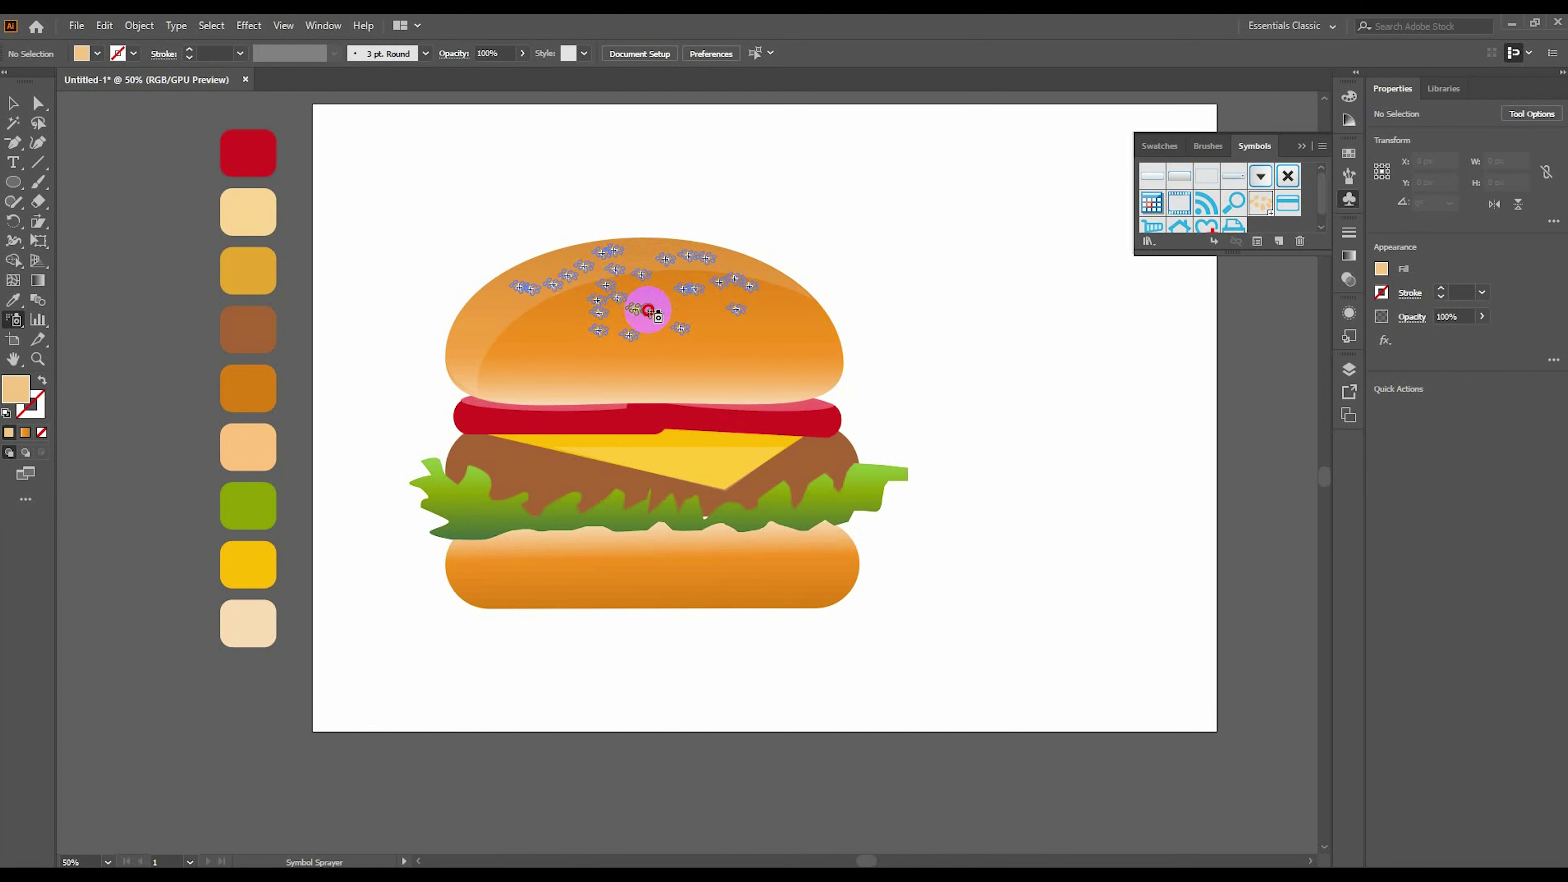
{"action": "left_click_drag", "start_coordinate": [575, 283], "coordinate": [543, 312]}
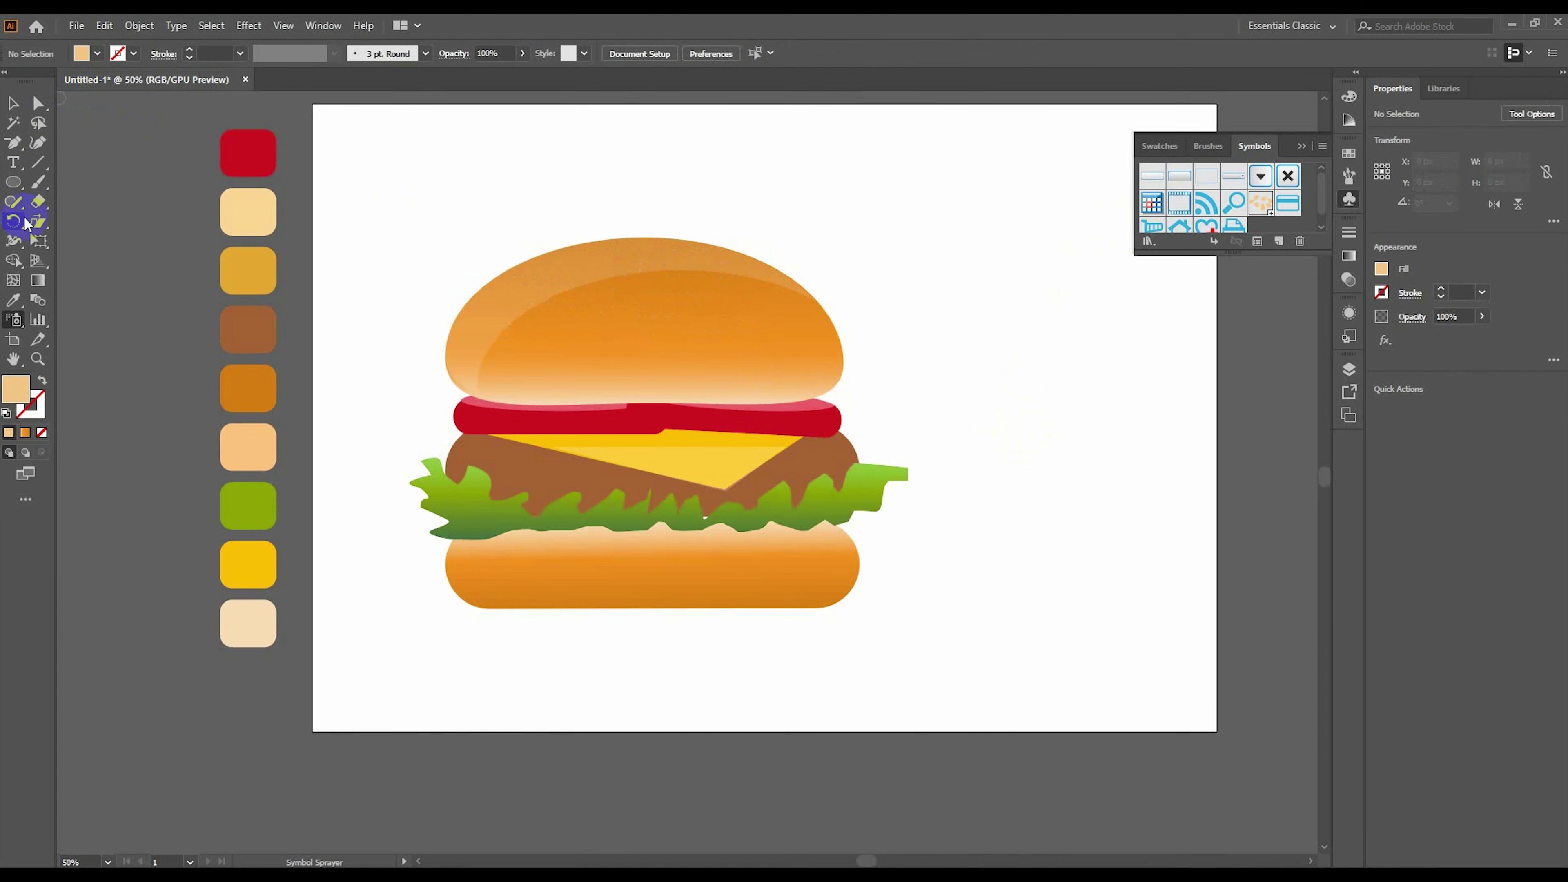
{"action": "left_click", "coordinate": [9, 103]}
Draw a flat 38x6 px ellipse and save it as a new sesame seed symbol.
{"action": "key", "text": "ctrl+plus"}
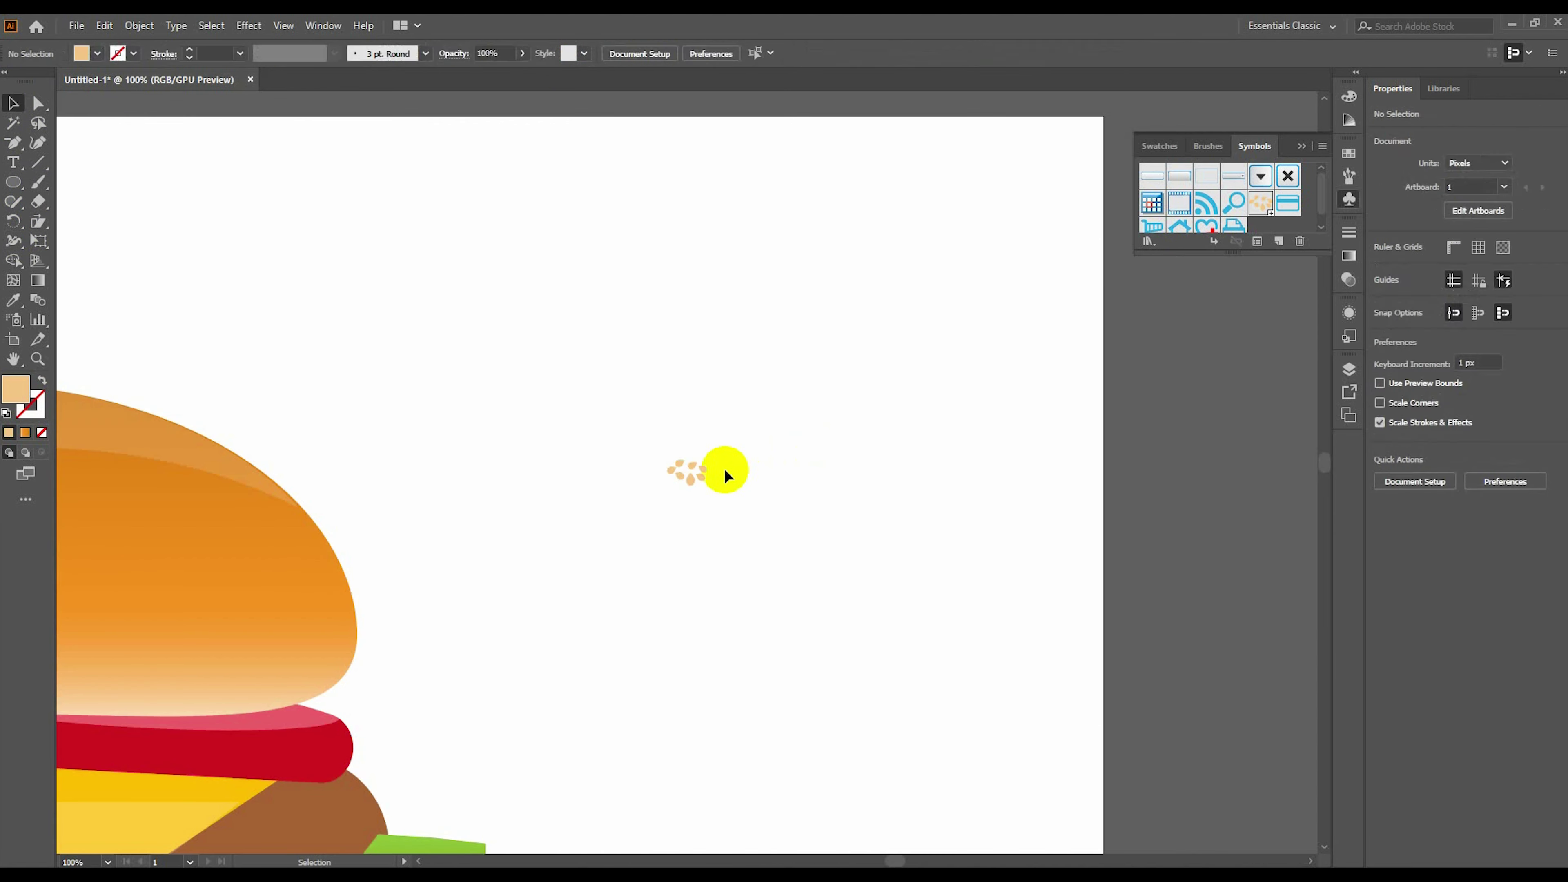
{"action": "right_click", "coordinate": [696, 471]}
{"action": "left_click", "coordinate": [706, 412]}
{"action": "left_click_drag", "start_coordinate": [13, 182], "coordinate": [77, 223]}
{"action": "left_click_drag", "start_coordinate": [475, 232], "coordinate": [521, 239]}
{"action": "key", "text": "v"}
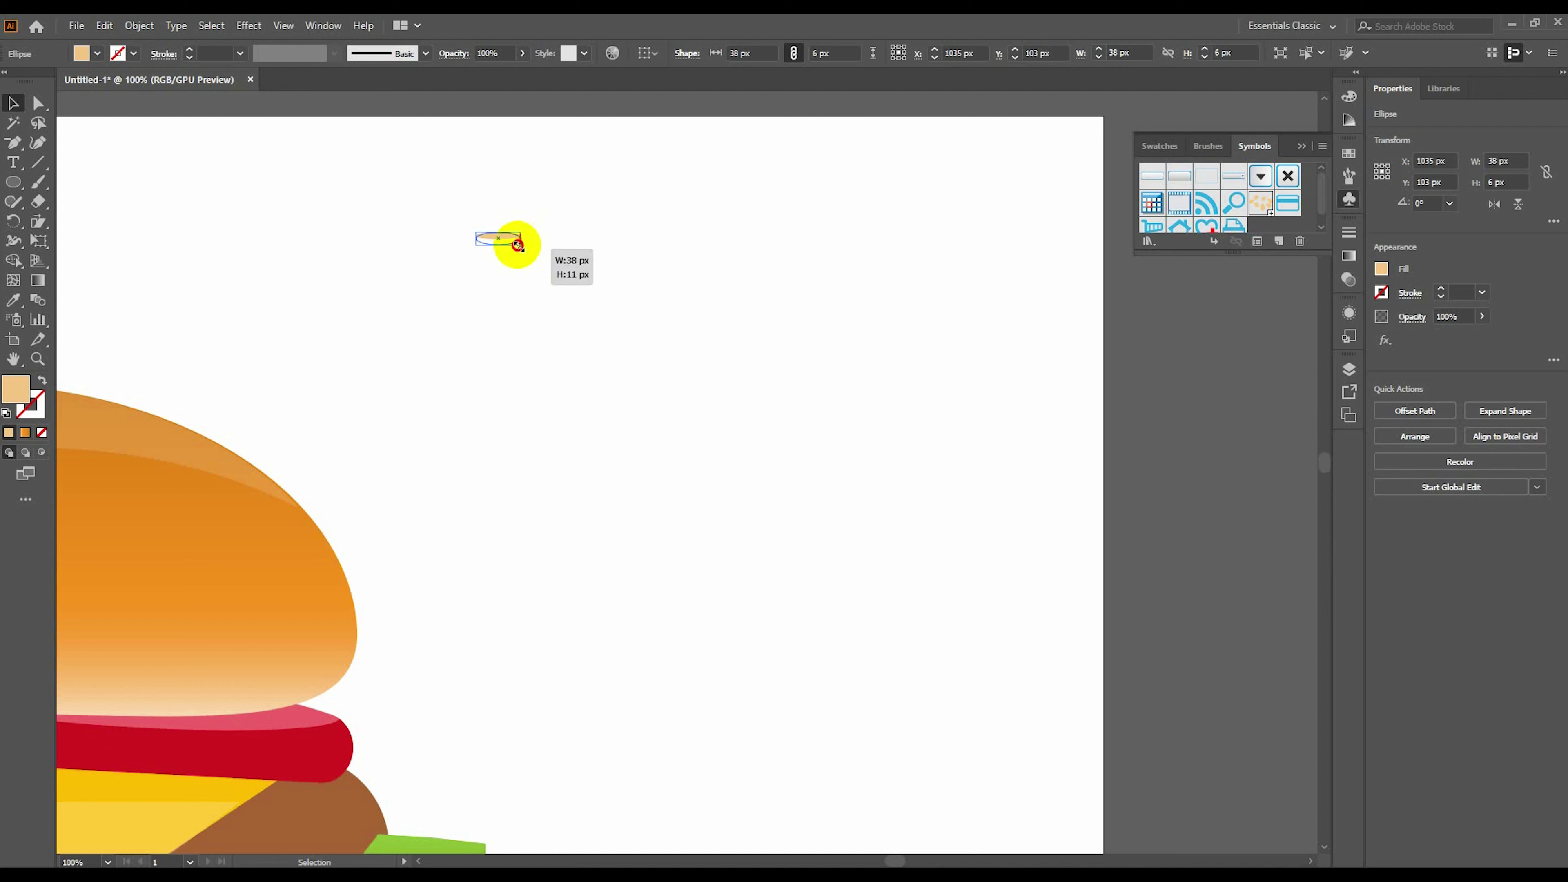
{"action": "left_click_drag", "start_coordinate": [469, 252], "coordinate": [1279, 215]}
{"action": "type", "text": "s"}
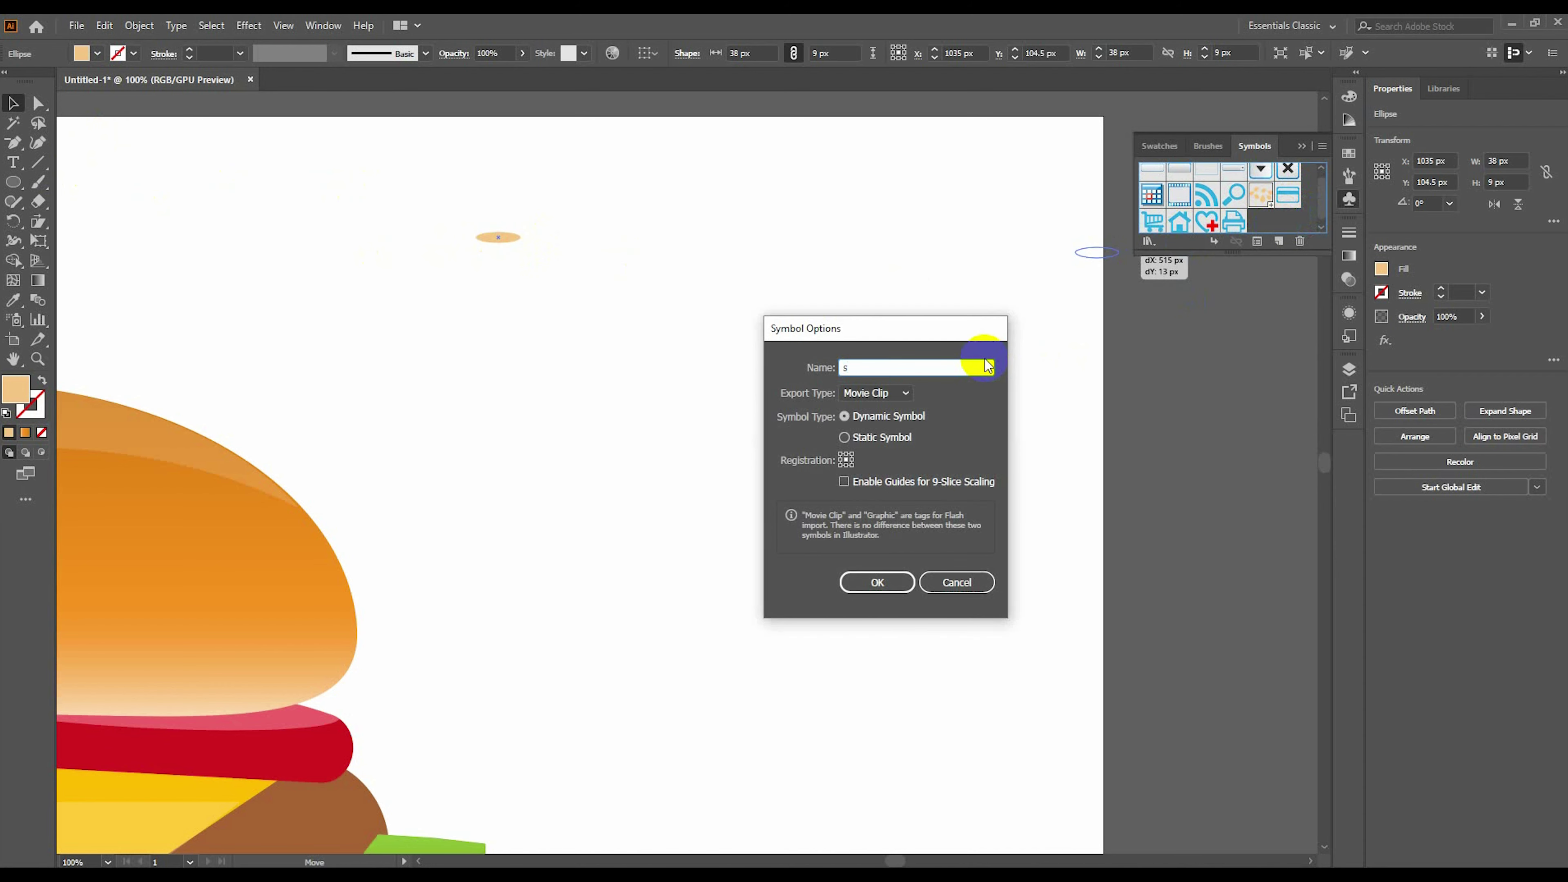
{"action": "type", "text": "e"}
{"action": "key", "text": "Return"}
Try spraying sesame seeds across the top bun, undoing the unwanted sprays.
{"action": "scroll", "coordinate": [682, 623], "scroll_direction": "down", "scroll_amount": 5}
{"action": "scroll", "coordinate": [682, 623], "scroll_direction": "left", "scroll_amount": 10}
{"action": "left_click", "coordinate": [15, 319]}
{"action": "left_click", "coordinate": [107, 319]}
{"action": "left_click", "coordinate": [350, 298]}
{"action": "left_click_drag", "start_coordinate": [350, 297], "coordinate": [763, 350]}
{"action": "key", "text": "ctrl+z"}
{"action": "mouse_move", "coordinate": [378, 339]}
{"action": "left_mouse_down"}
{"action": "mouse_move", "coordinate": [791, 336]}
{"action": "mouse_move", "coordinate": [353, 273]}
{"action": "mouse_move", "coordinate": [910, 413]}
{"action": "mouse_move", "coordinate": [879, 411]}
{"action": "left_mouse_up"}
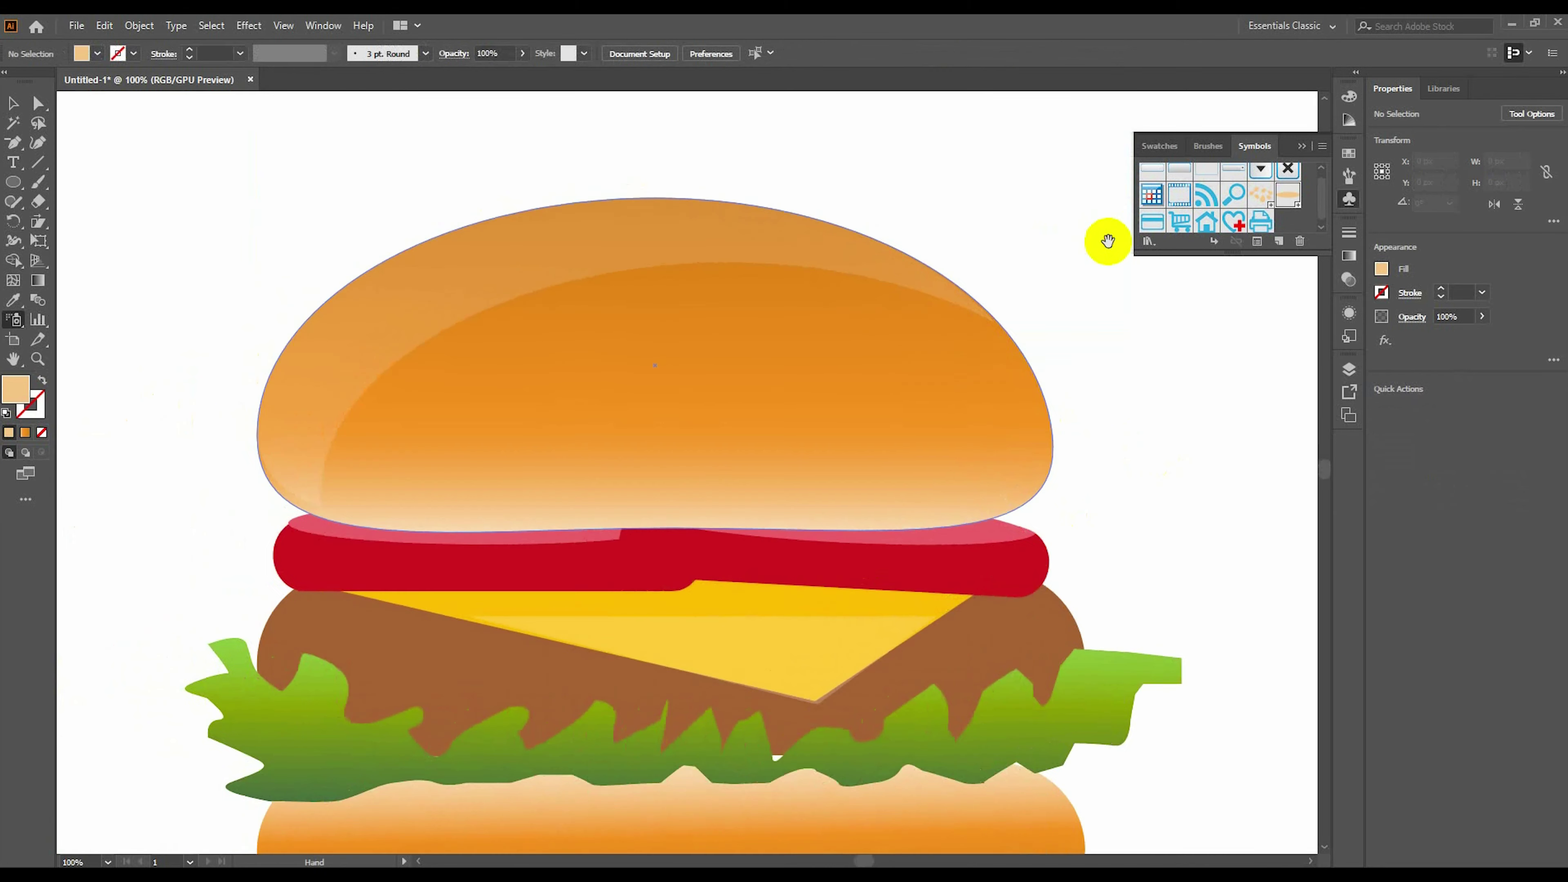
{"action": "left_click_drag", "start_coordinate": [358, 339], "coordinate": [665, 276]}
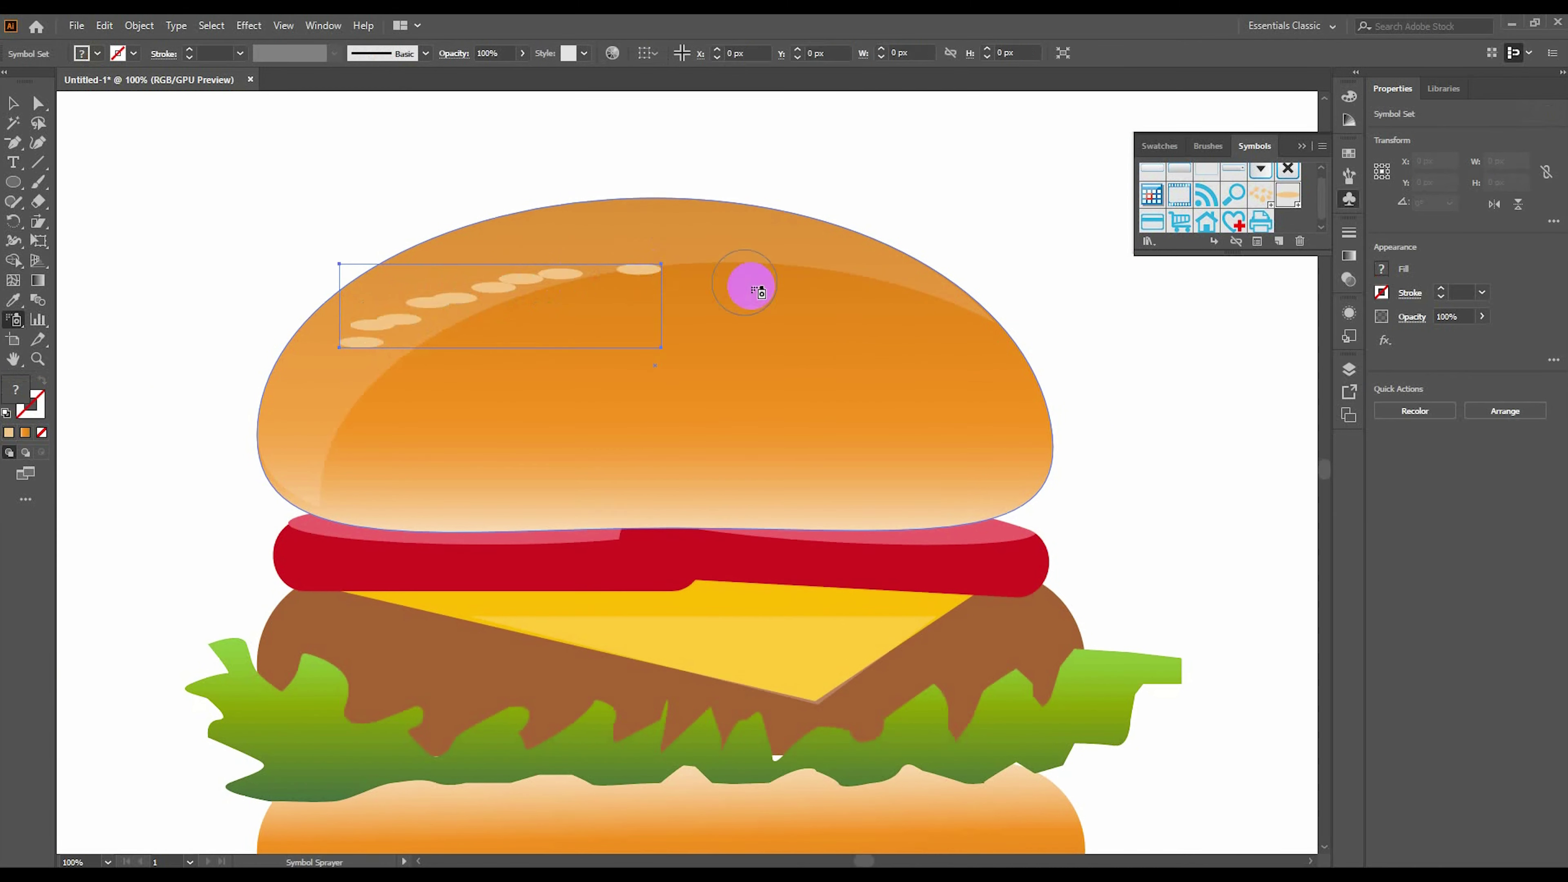
{"action": "key", "text": "v"}
{"action": "key", "text": "ctrl+z"}
Spray the final set of sesame seeds over the bun top and zoom out to the artboard.
{"action": "left_click", "coordinate": [665, 361]}
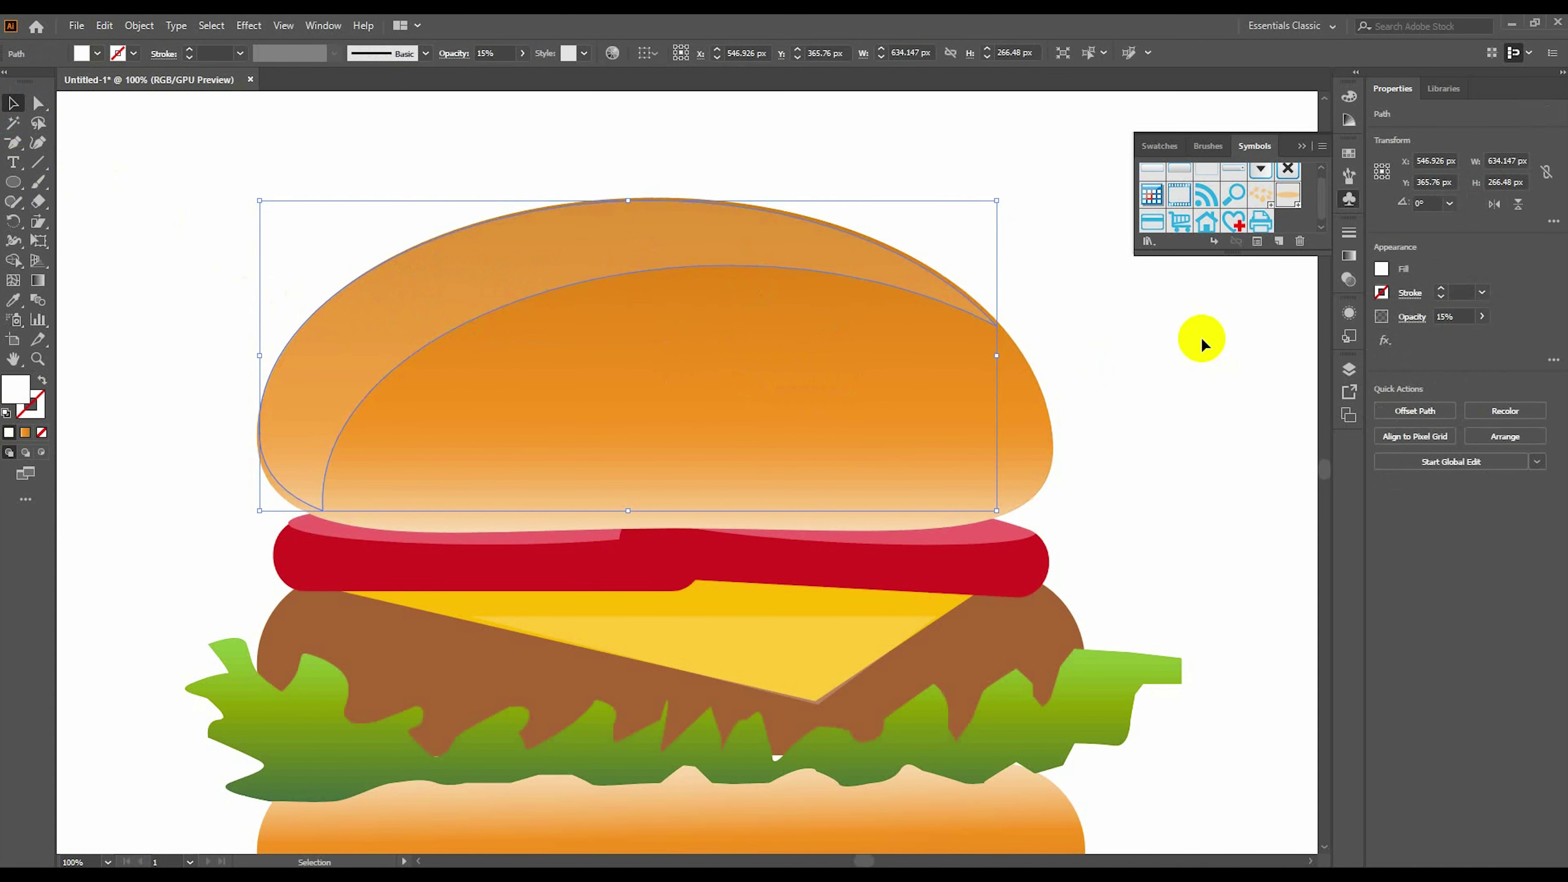
{"action": "key", "text": "ctrl+shift+a"}
{"action": "key", "text": "shift+s"}
{"action": "mouse_move", "coordinate": [365, 322]}
{"action": "left_mouse_down"}
{"action": "mouse_move", "coordinate": [658, 259]}
{"action": "mouse_move", "coordinate": [892, 312]}
{"action": "mouse_move", "coordinate": [480, 312]}
{"action": "mouse_move", "coordinate": [840, 298]}
{"action": "mouse_move", "coordinate": [741, 406]}
{"action": "mouse_move", "coordinate": [1016, 352]}
{"action": "mouse_move", "coordinate": [903, 273]}
{"action": "mouse_move", "coordinate": [728, 304]}
{"action": "mouse_move", "coordinate": [595, 385]}
{"action": "mouse_move", "coordinate": [855, 445]}
{"action": "mouse_move", "coordinate": [420, 227]}
{"action": "left_mouse_up"}
{"action": "key", "text": "v"}
{"action": "left_click", "coordinate": [1004, 185]}
{"action": "key", "text": "ctrl+minus"}
{"action": "key", "text": "ctrl+minus"}
{"action": "key", "text": "p"}
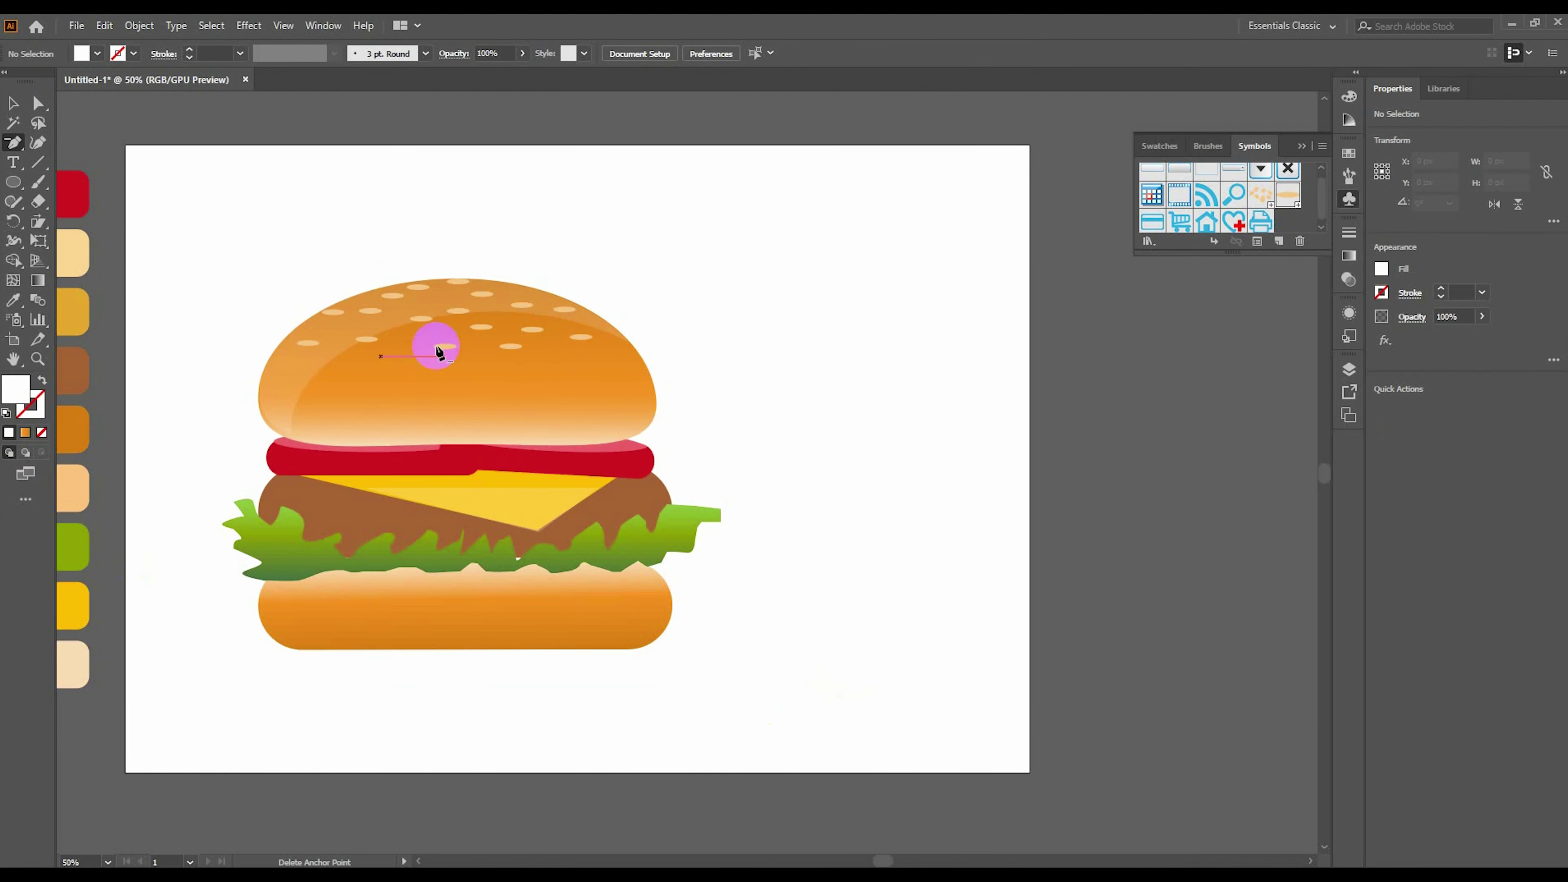
Draw a 364x405 px brown rounded box right of the burger and taper its bottom.
{"action": "key", "text": "v"}
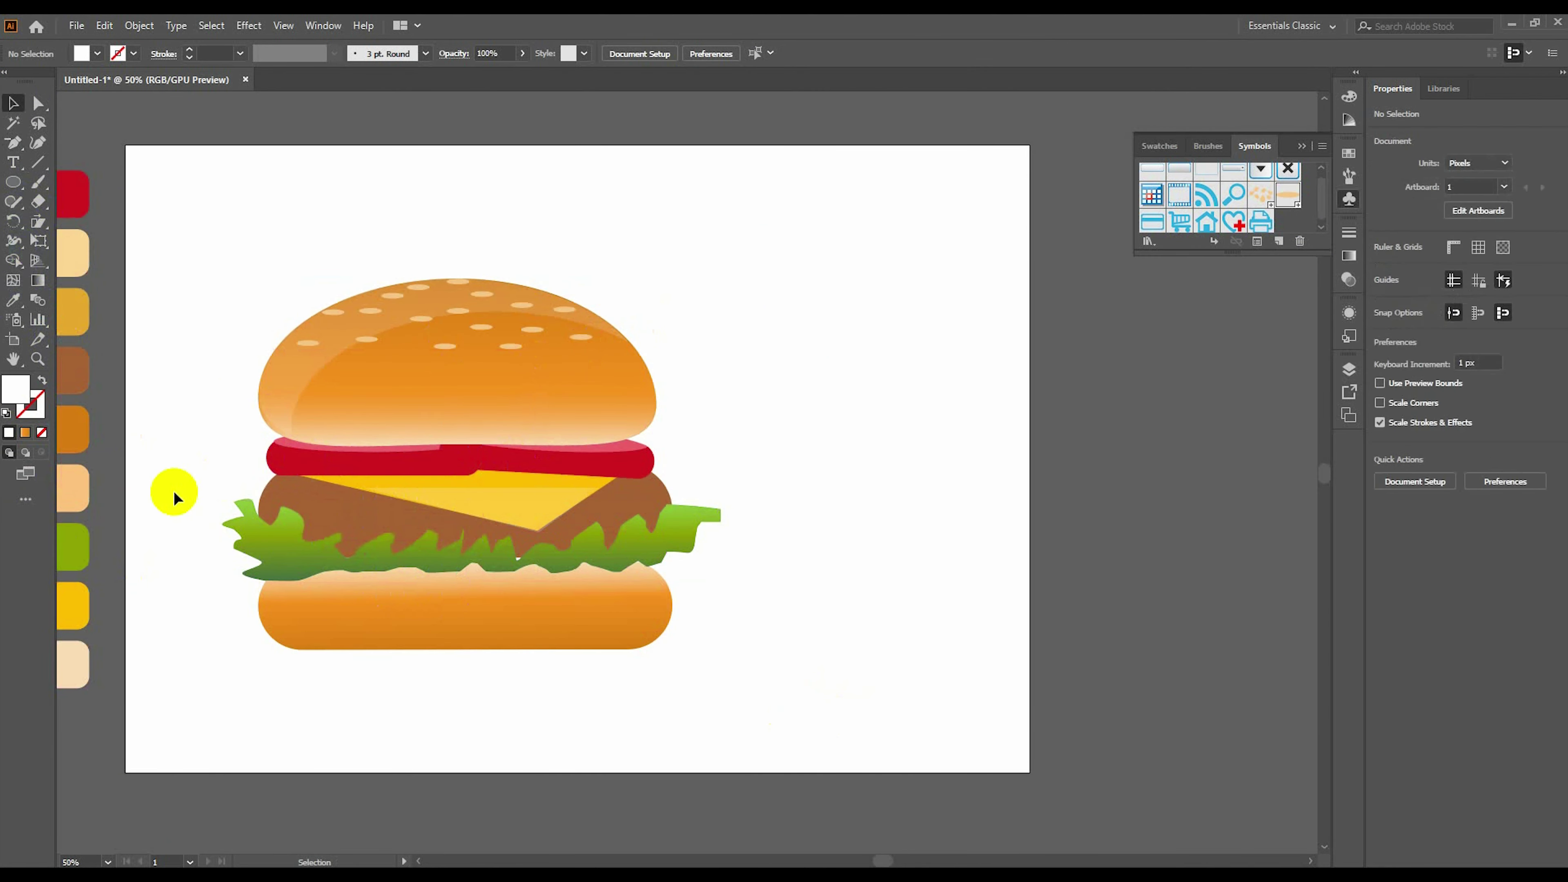
{"action": "left_click", "coordinate": [409, 501]}
{"action": "left_click", "coordinate": [792, 626]}
{"action": "left_click_drag", "start_coordinate": [12, 185], "coordinate": [68, 202]}
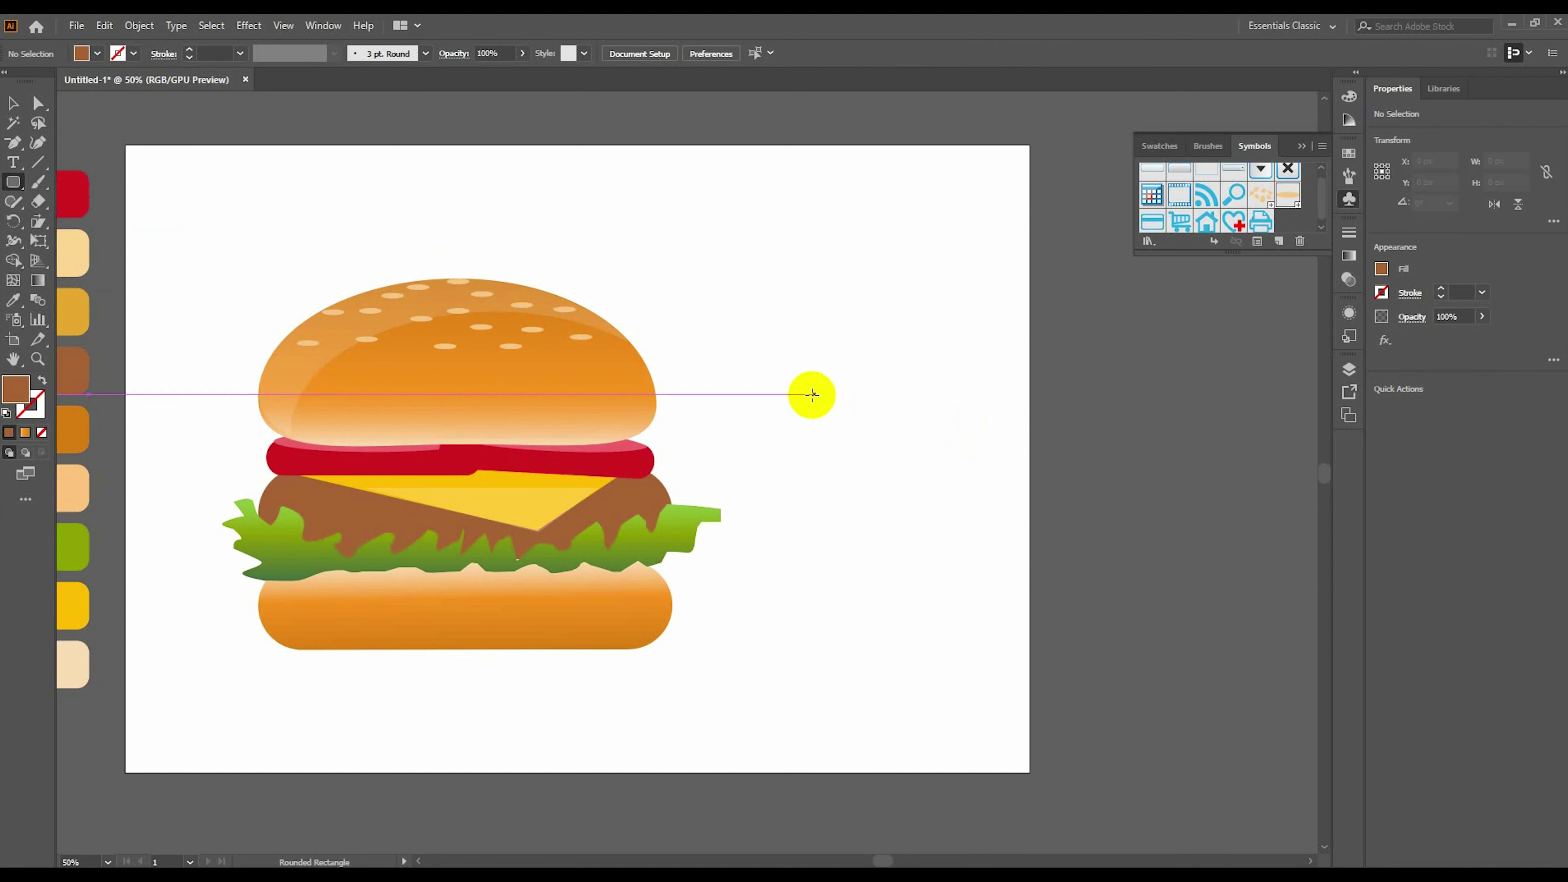
{"action": "left_click_drag", "start_coordinate": [791, 394], "coordinate": [988, 594]}
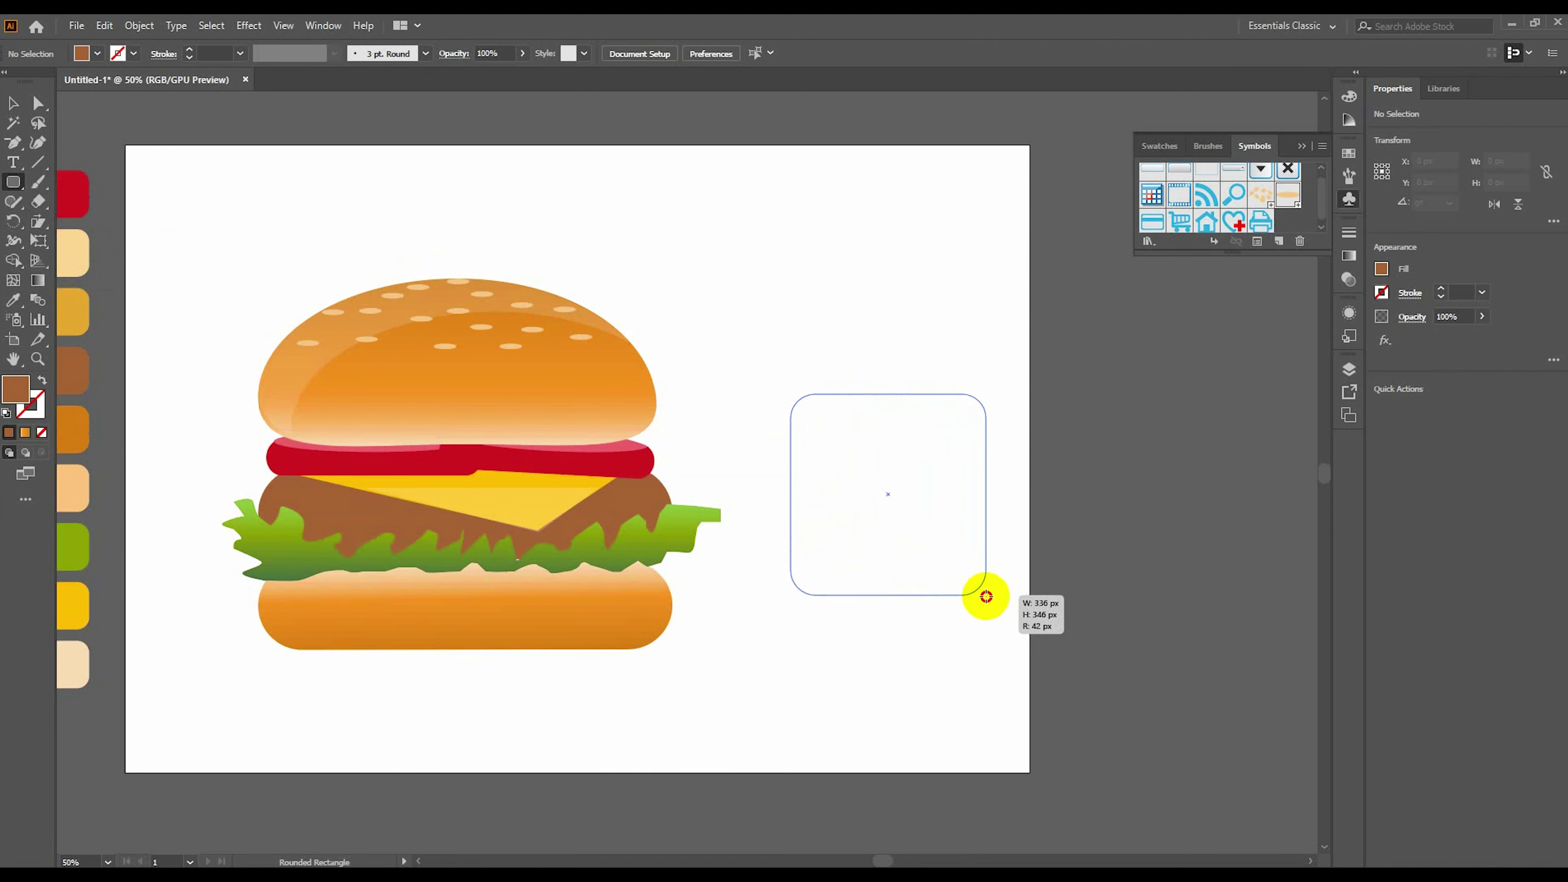
{"action": "left_click_drag", "start_coordinate": [988, 594], "coordinate": [1002, 628]}
{"action": "key", "text": "a"}
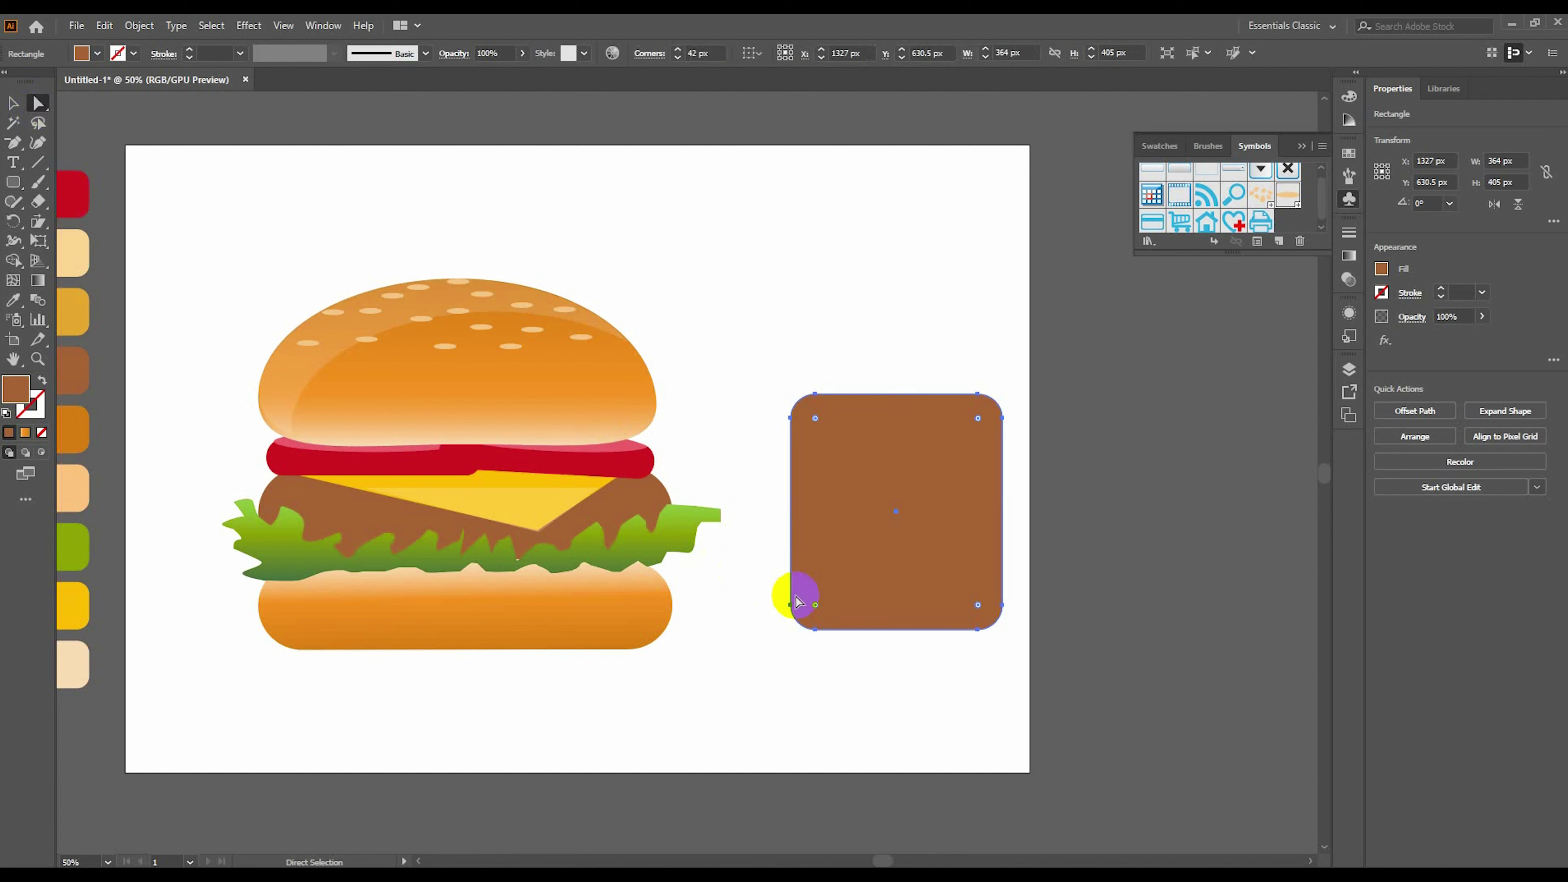
{"action": "left_click_drag", "start_coordinate": [717, 572], "coordinate": [1006, 640]}
{"action": "left_click", "coordinate": [46, 224]}
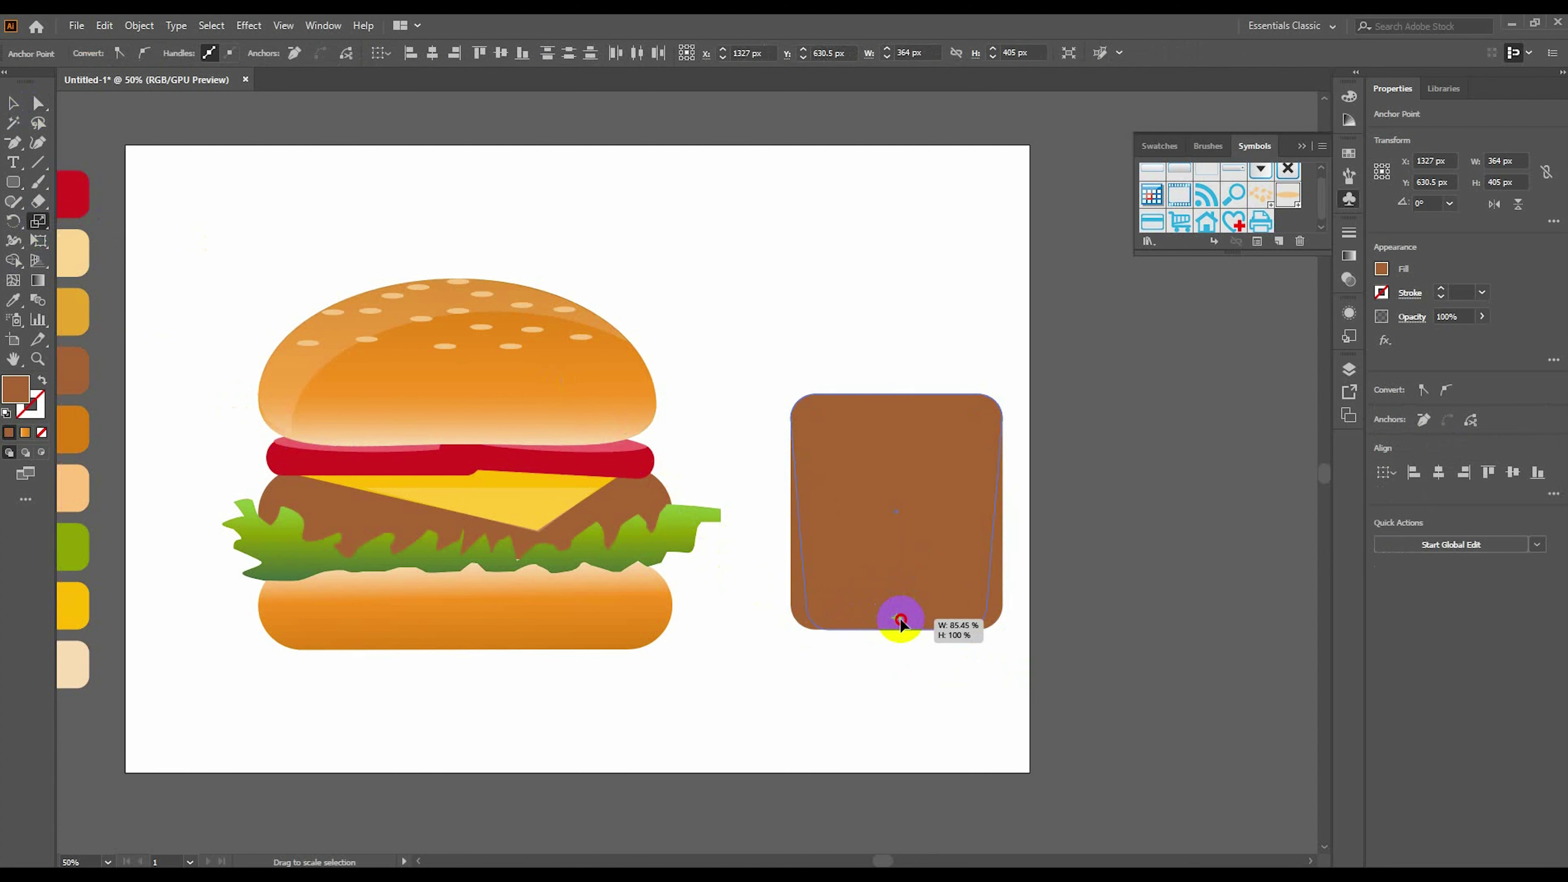
{"action": "left_click_drag", "start_coordinate": [901, 618], "coordinate": [900, 618]}
Add a tan rounded panel over the box's upper left and a copy at its upper right.
{"action": "left_click", "coordinate": [13, 182]}
{"action": "mouse_move", "coordinate": [846, 384]}
{"action": "left_mouse_down"}
{"action": "mouse_move", "coordinate": [956, 483]}
{"action": "mouse_move", "coordinate": [864, 494]}
{"action": "mouse_move", "coordinate": [850, 514]}
{"action": "mouse_move", "coordinate": [975, 467]}
{"action": "left_mouse_up"}
{"action": "left_click", "coordinate": [81, 53]}
{"action": "left_click", "coordinate": [93, 111]}
{"action": "key", "text": "v"}
{"action": "left_click_drag", "start_coordinate": [776, 360], "coordinate": [1012, 642]}
{"action": "key", "text": "shift+m"}
Merge the box's middle region and replace the middle top tan shape with a new one.
{"action": "left_click", "coordinate": [924, 457]}
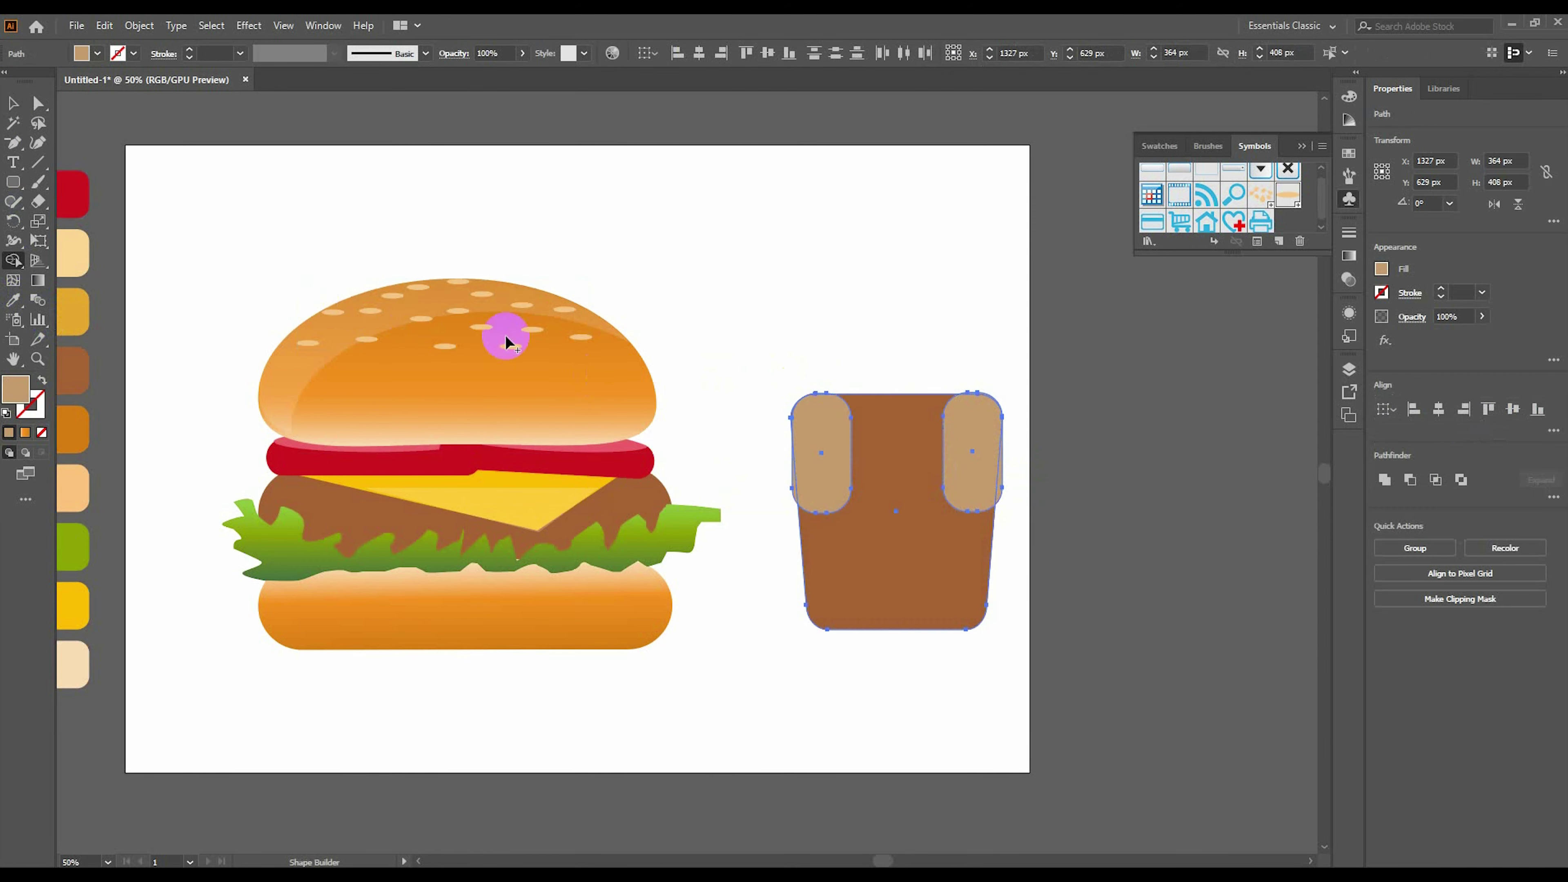
{"action": "key", "text": "v"}
{"action": "left_click", "coordinate": [13, 182]}
{"action": "left_click_drag", "start_coordinate": [834, 362], "coordinate": [962, 498]}
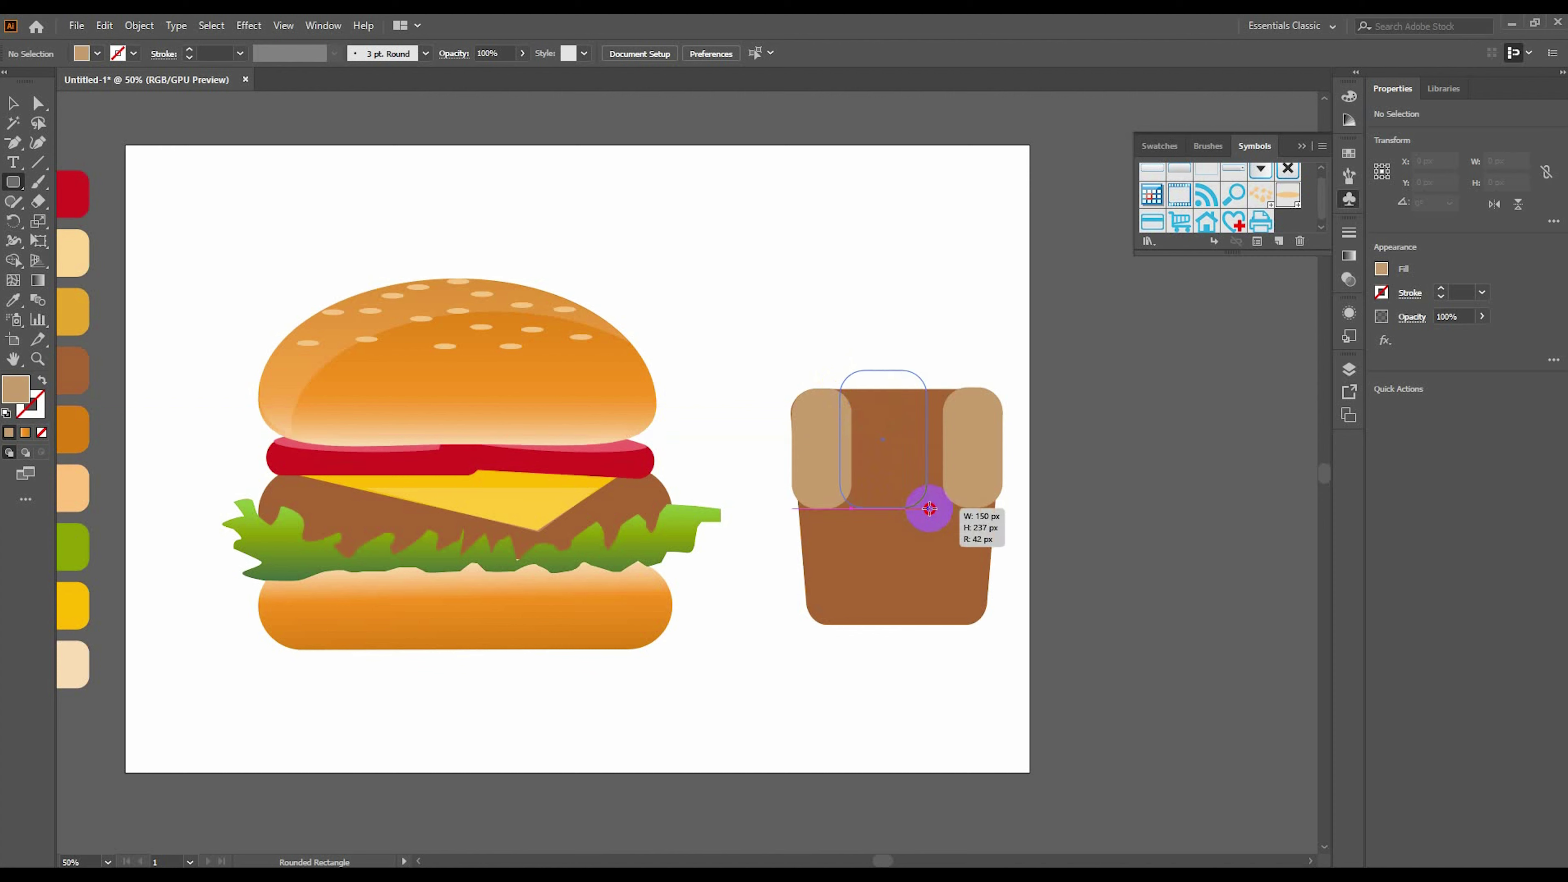
{"action": "key", "text": "v"}
{"action": "left_click", "coordinate": [866, 450], "text": "shift"}
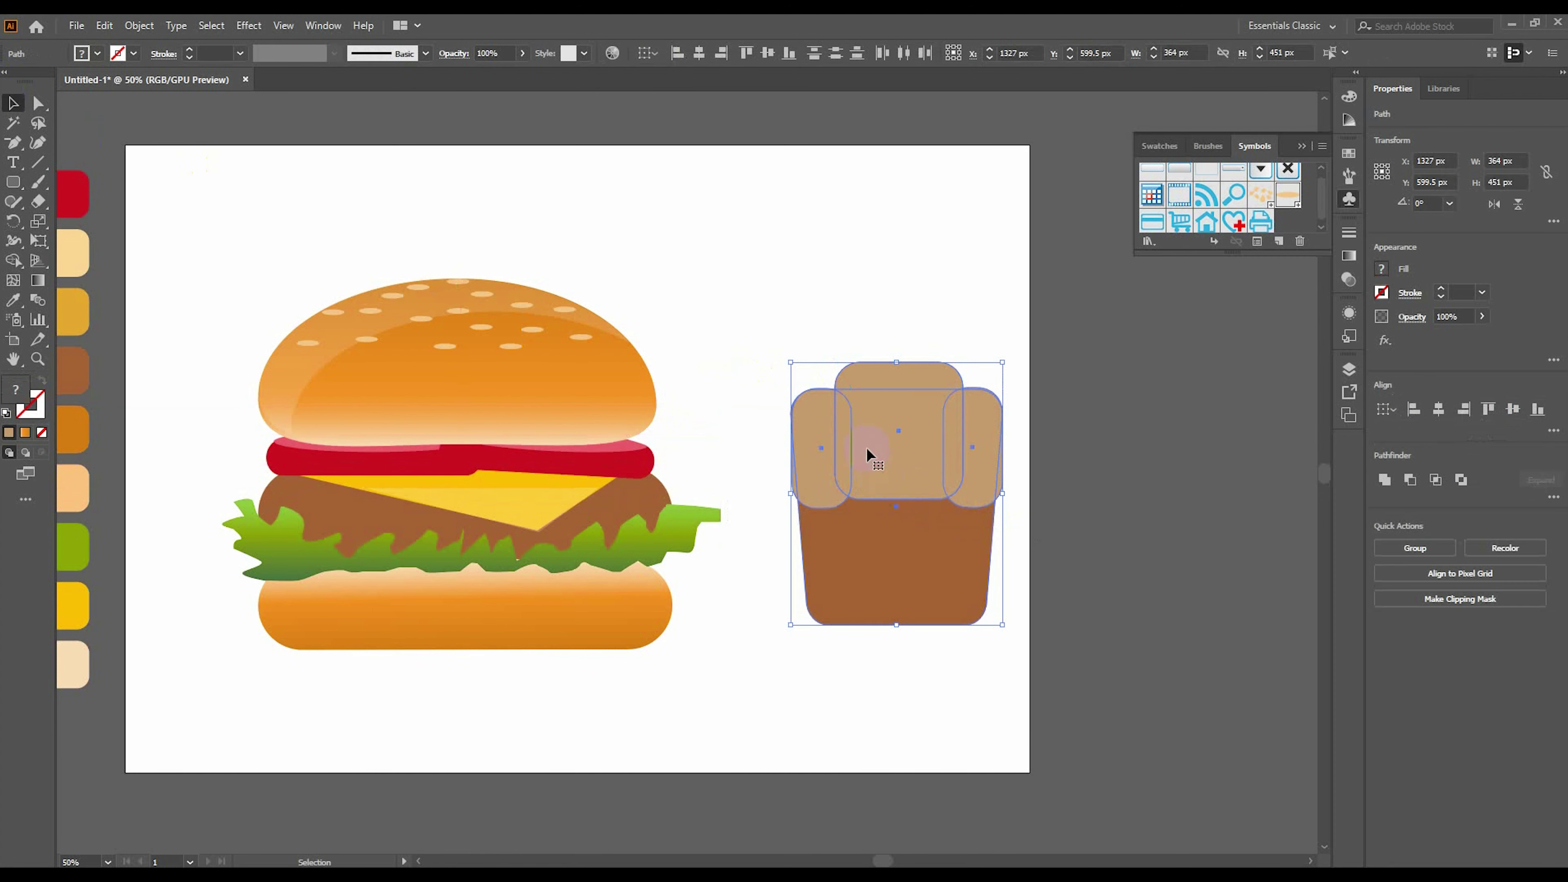
{"action": "left_click", "coordinate": [13, 260]}
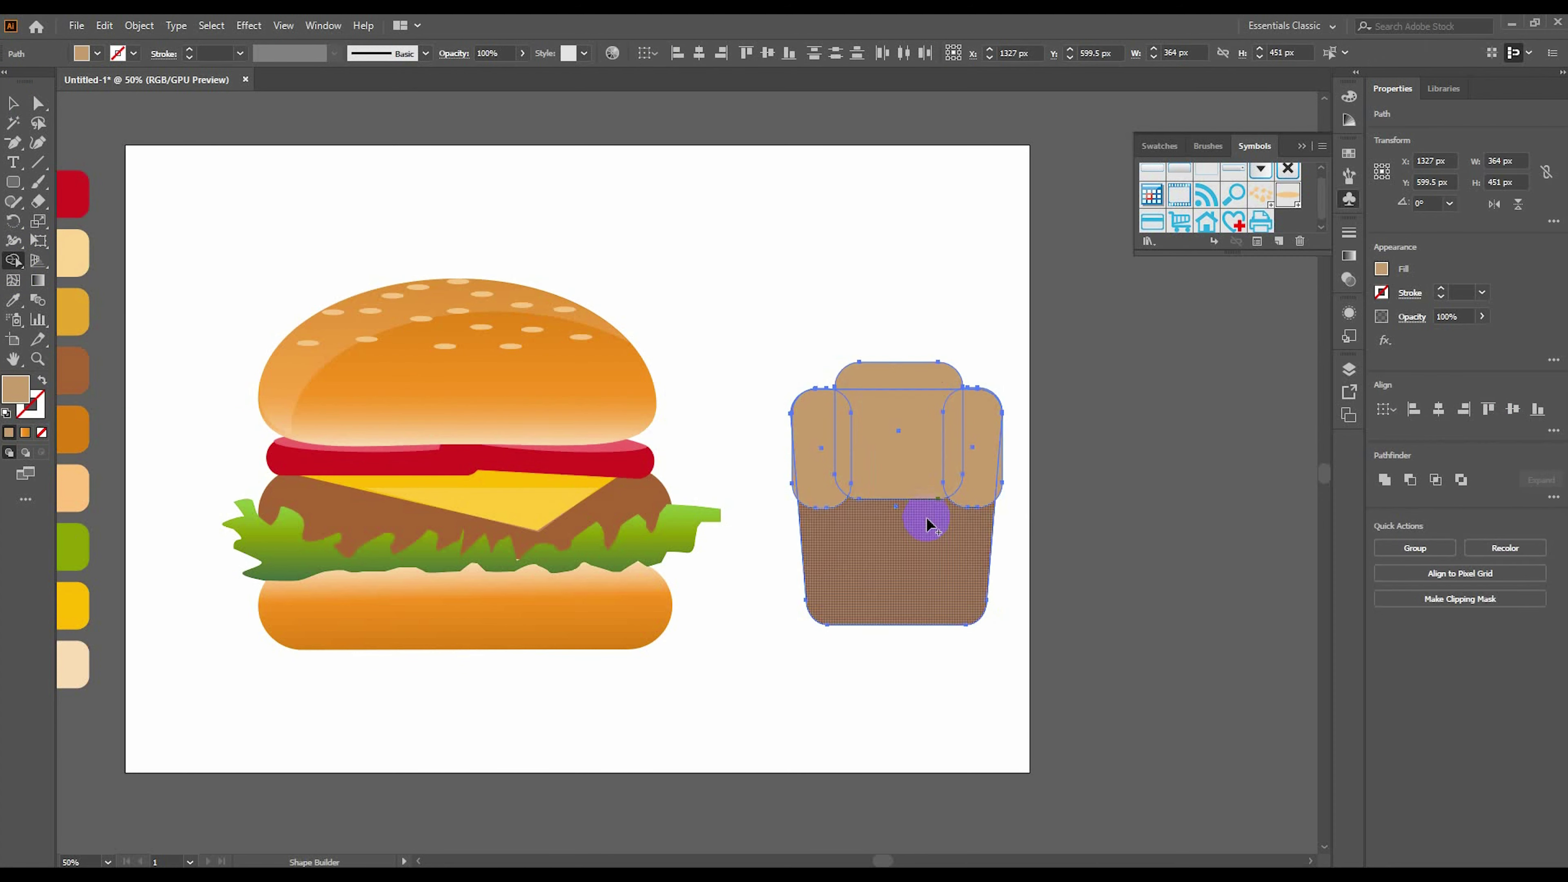
{"action": "left_click", "coordinate": [12, 105]}
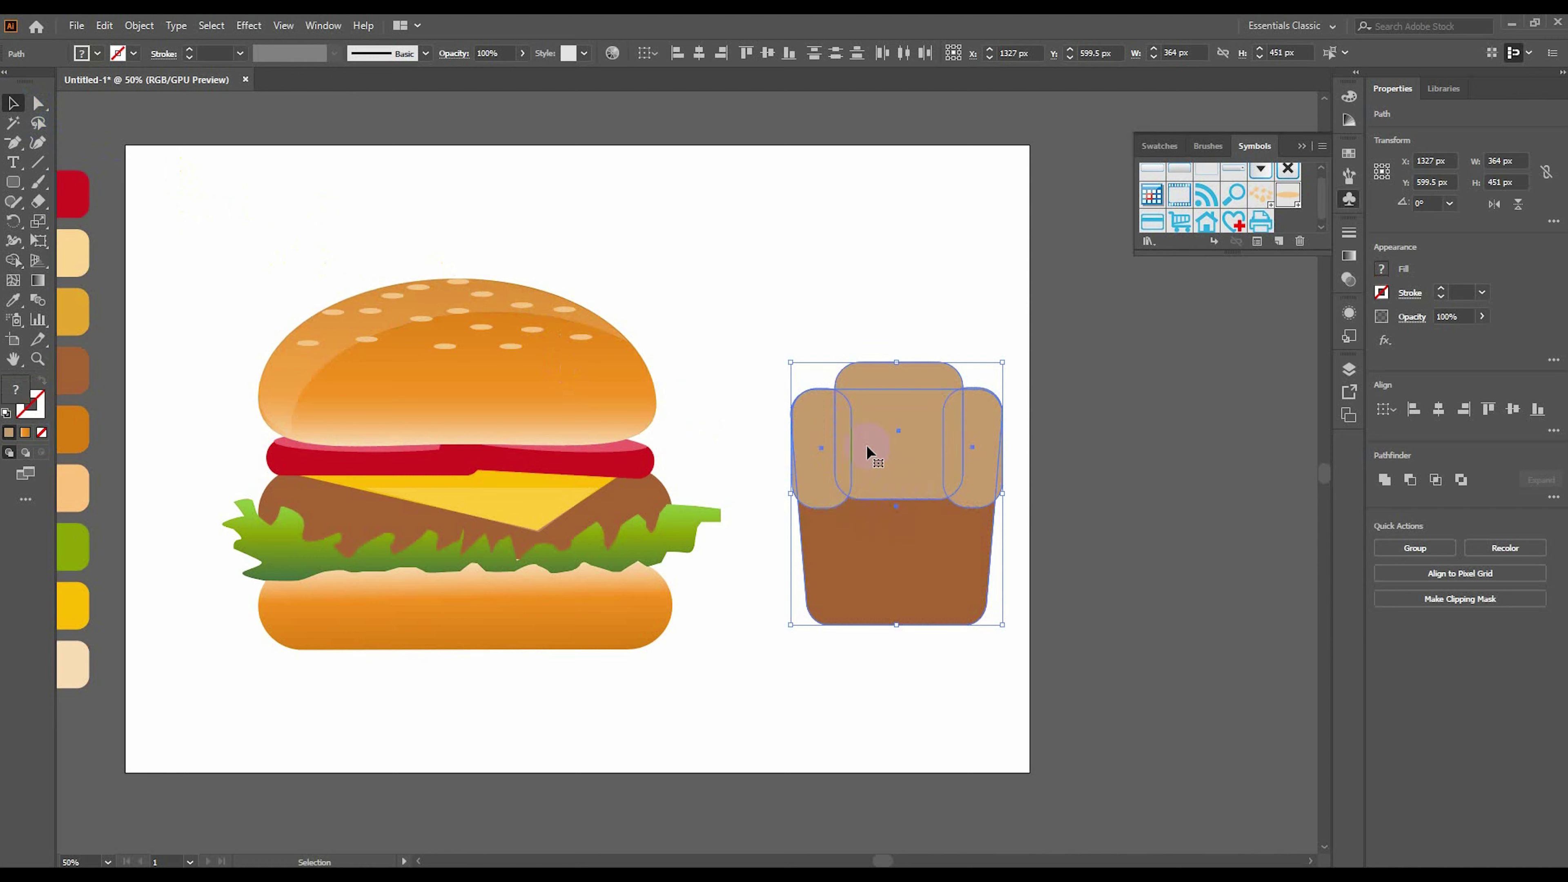
{"action": "left_click", "coordinate": [828, 348]}
{"action": "left_click", "coordinate": [899, 383]}
{"action": "key", "text": "Delete"}
Cut the top middle with a rectangle and merge the ears and cup body into one shape.
{"action": "left_click", "coordinate": [12, 182]}
{"action": "mouse_move", "coordinate": [829, 363]}
{"action": "left_mouse_down"}
{"action": "mouse_move", "coordinate": [964, 519]}
{"action": "mouse_move", "coordinate": [964, 477]}
{"action": "left_mouse_up"}
{"action": "key", "text": "ctrl+a"}
{"action": "left_click", "coordinate": [13, 259]}
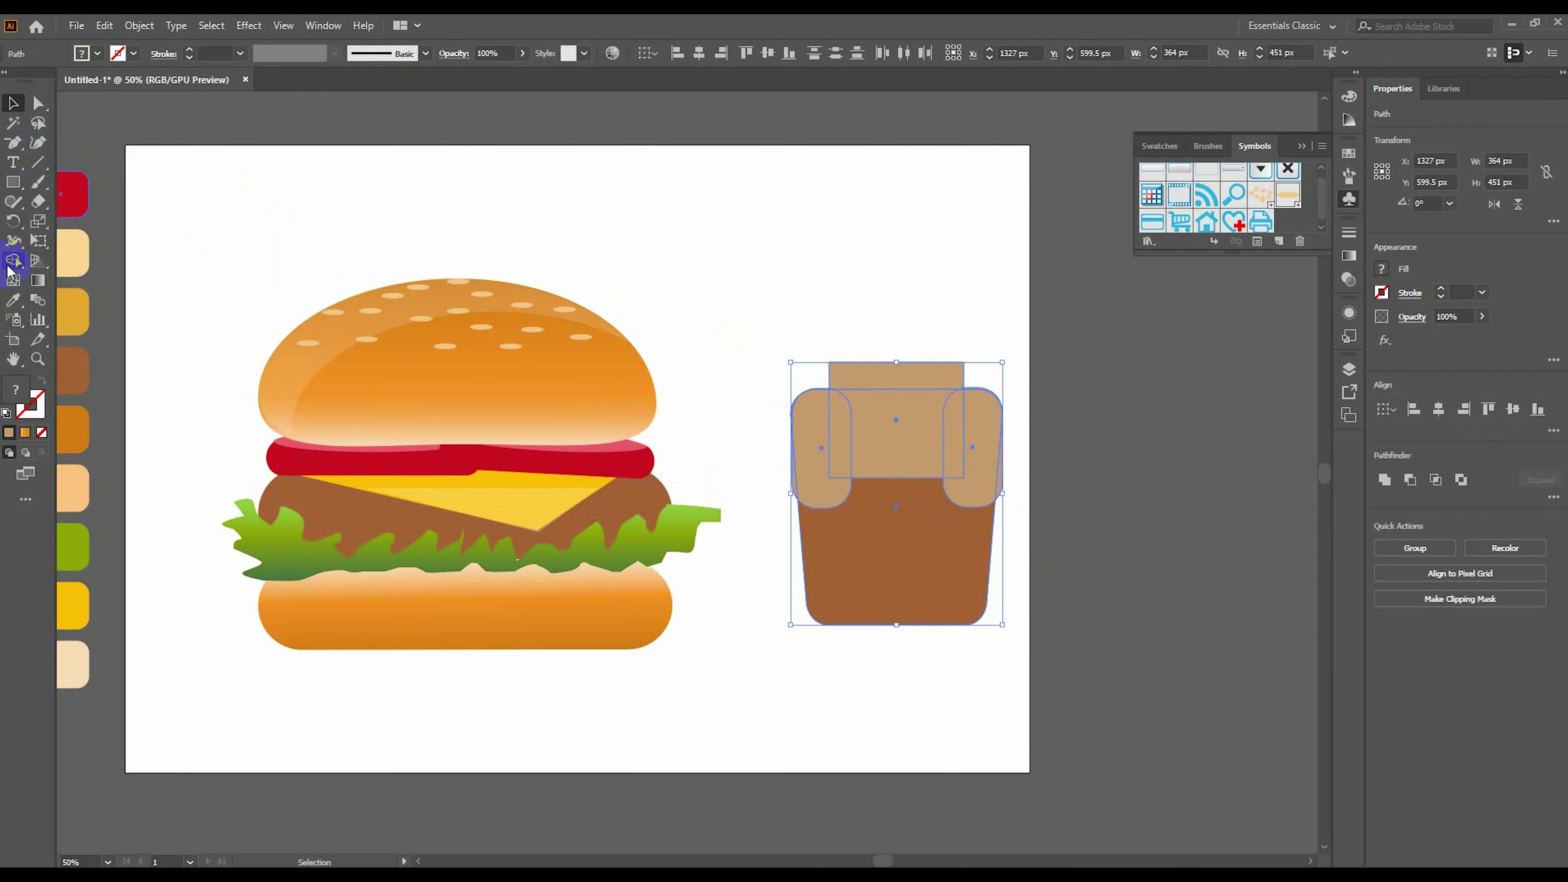
{"action": "left_click", "coordinate": [880, 444], "text": "alt"}
{"action": "left_click", "coordinate": [882, 357], "text": "alt"}
{"action": "mouse_move", "coordinate": [821, 432]}
{"action": "left_mouse_down"}
{"action": "mouse_move", "coordinate": [822, 543]}
{"action": "mouse_move", "coordinate": [972, 450]}
{"action": "left_mouse_up"}
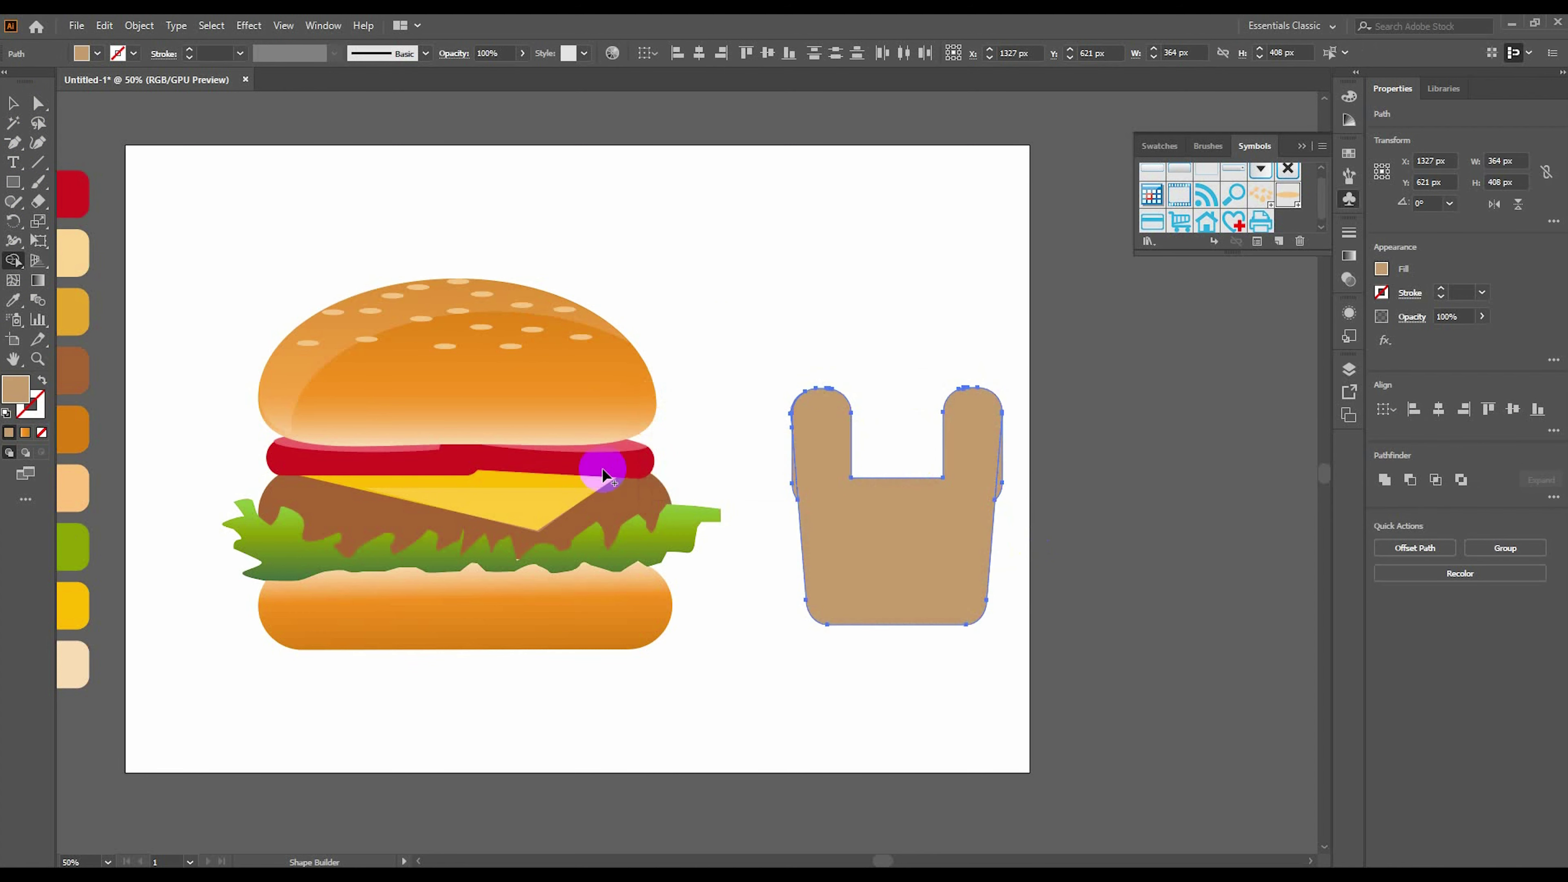
{"action": "left_click_drag", "start_coordinate": [777, 496], "coordinate": [981, 480]}
Flatten the notch bottom using an ellipse cut, sharpen its inner corner, and move the box up-left.
{"action": "left_click", "coordinate": [13, 185]}
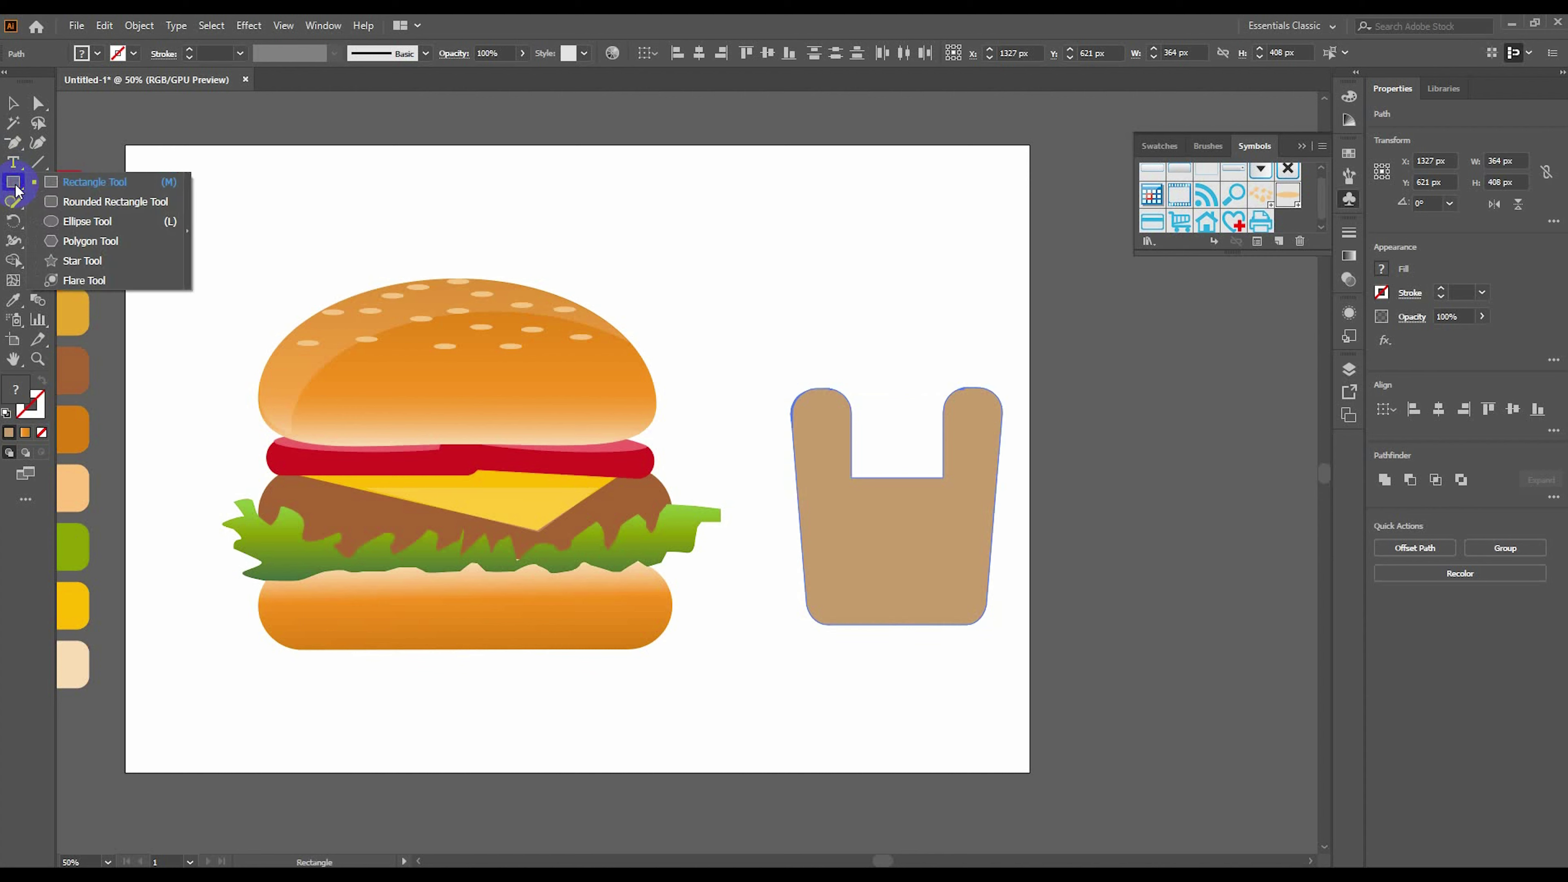
{"action": "left_click", "coordinate": [87, 221]}
{"action": "left_click_drag", "start_coordinate": [829, 421], "coordinate": [963, 496]}
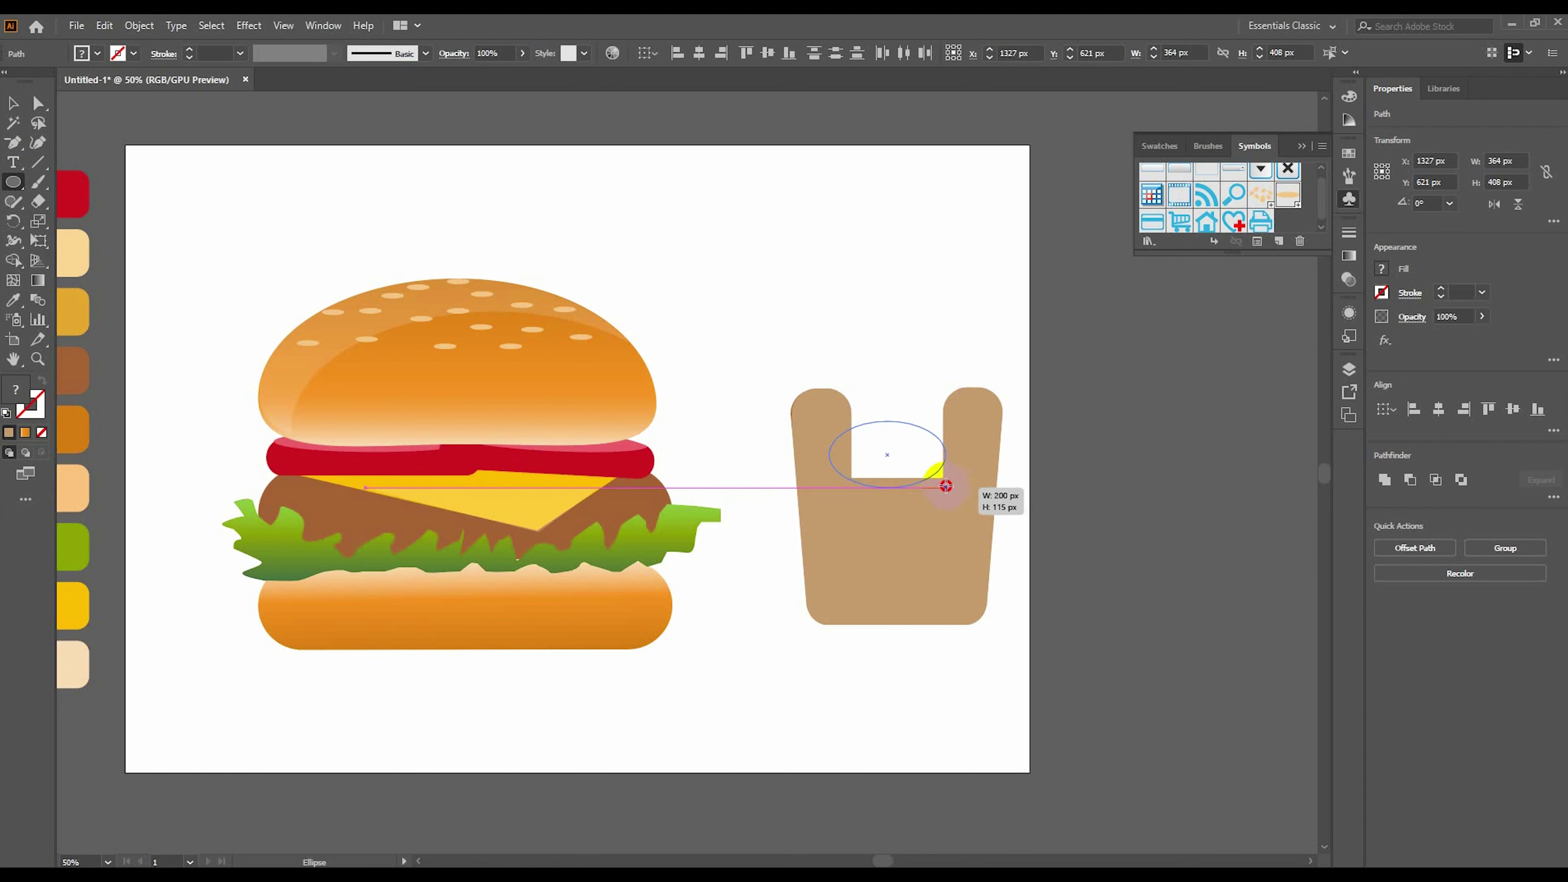
{"action": "key", "text": "v"}
{"action": "left_click", "coordinate": [975, 559], "text": "shift"}
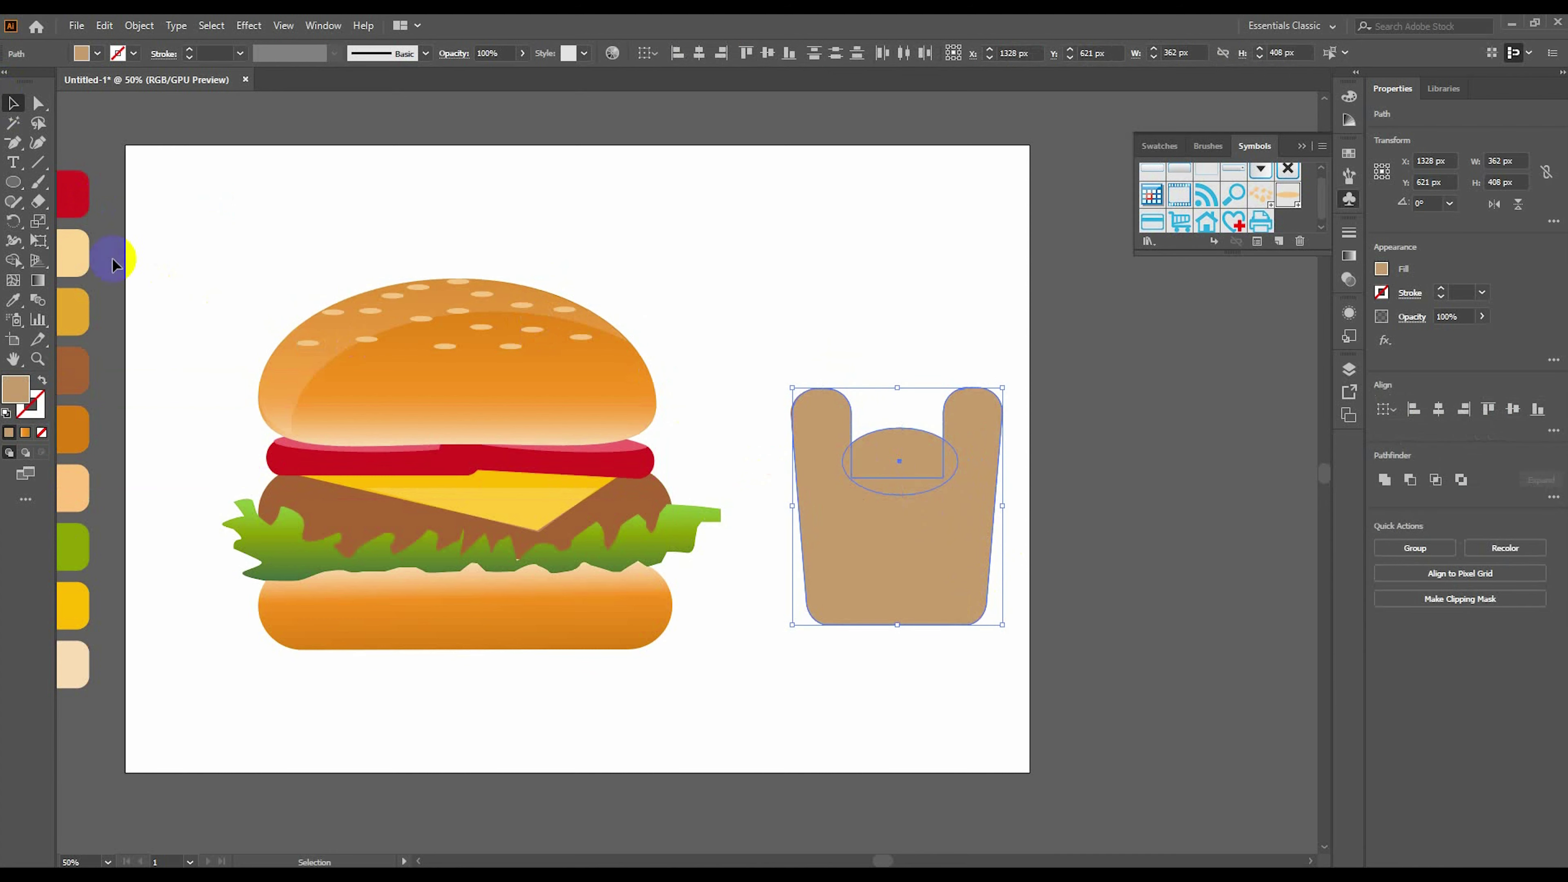
{"action": "left_click", "coordinate": [13, 261]}
{"action": "left_click", "coordinate": [855, 481]}
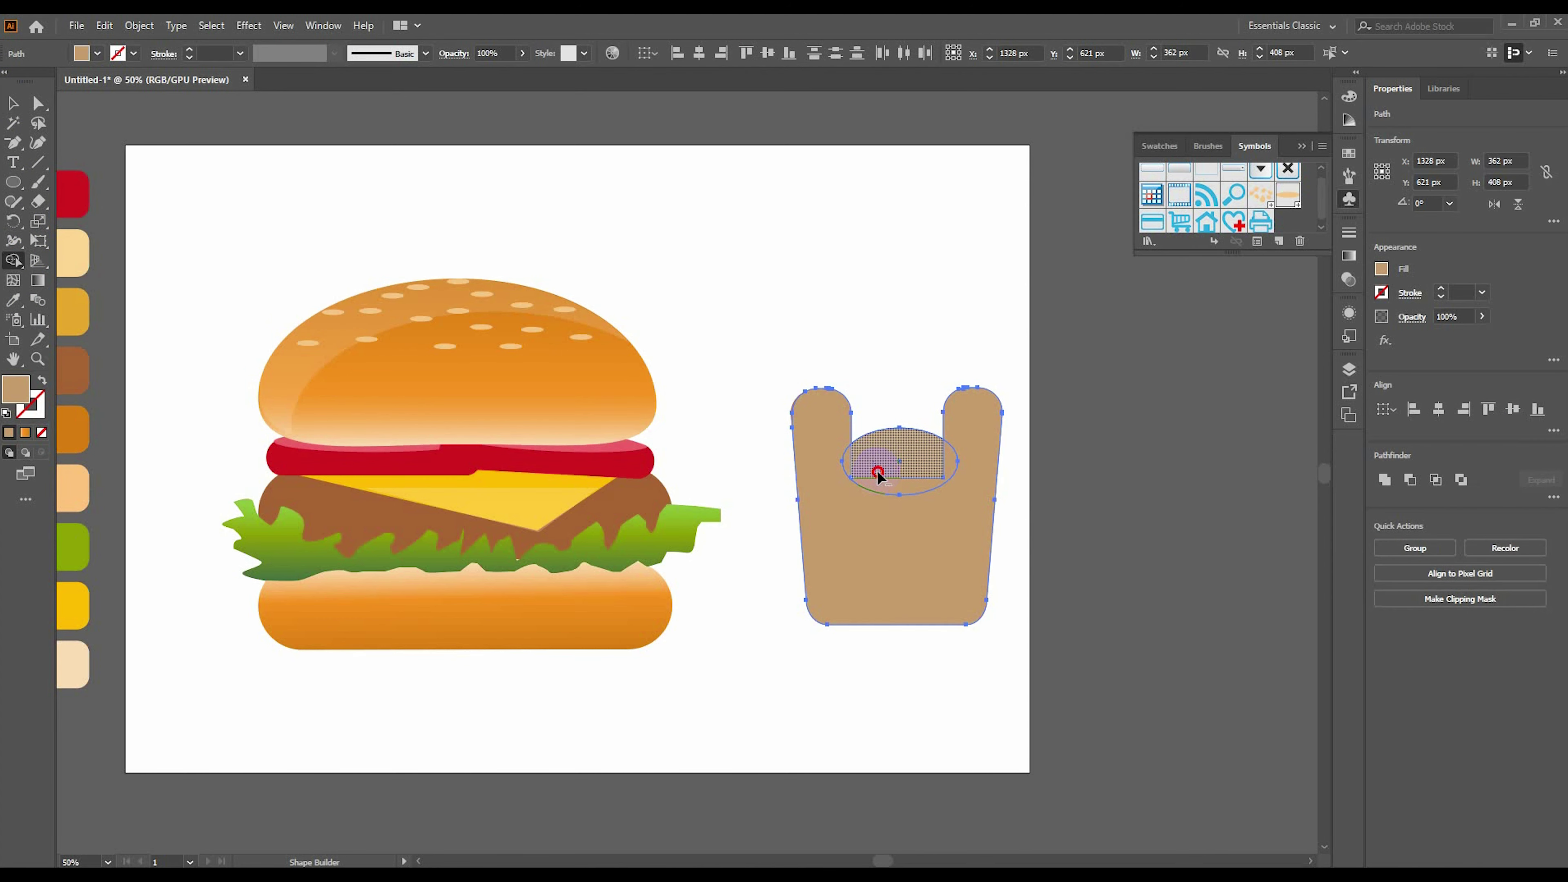
{"action": "left_click", "coordinate": [949, 446]}
{"action": "key", "text": "a"}
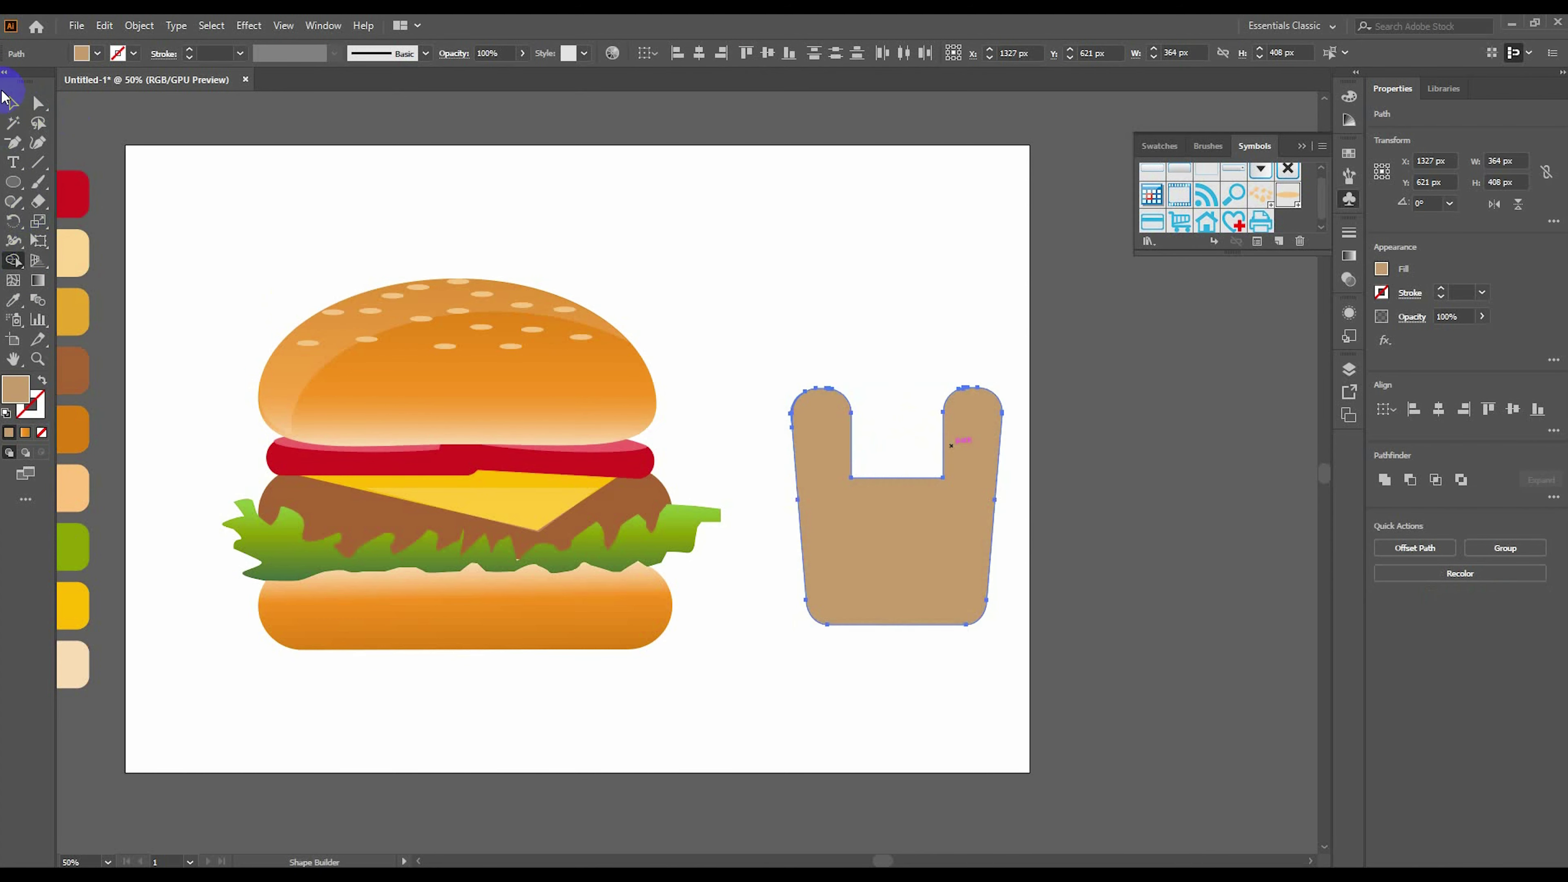
{"action": "mouse_move", "coordinate": [857, 464]}
{"action": "left_mouse_down"}
{"action": "mouse_move", "coordinate": [850, 481]}
{"action": "mouse_move", "coordinate": [888, 423]}
{"action": "mouse_move", "coordinate": [884, 440]}
{"action": "left_mouse_up"}
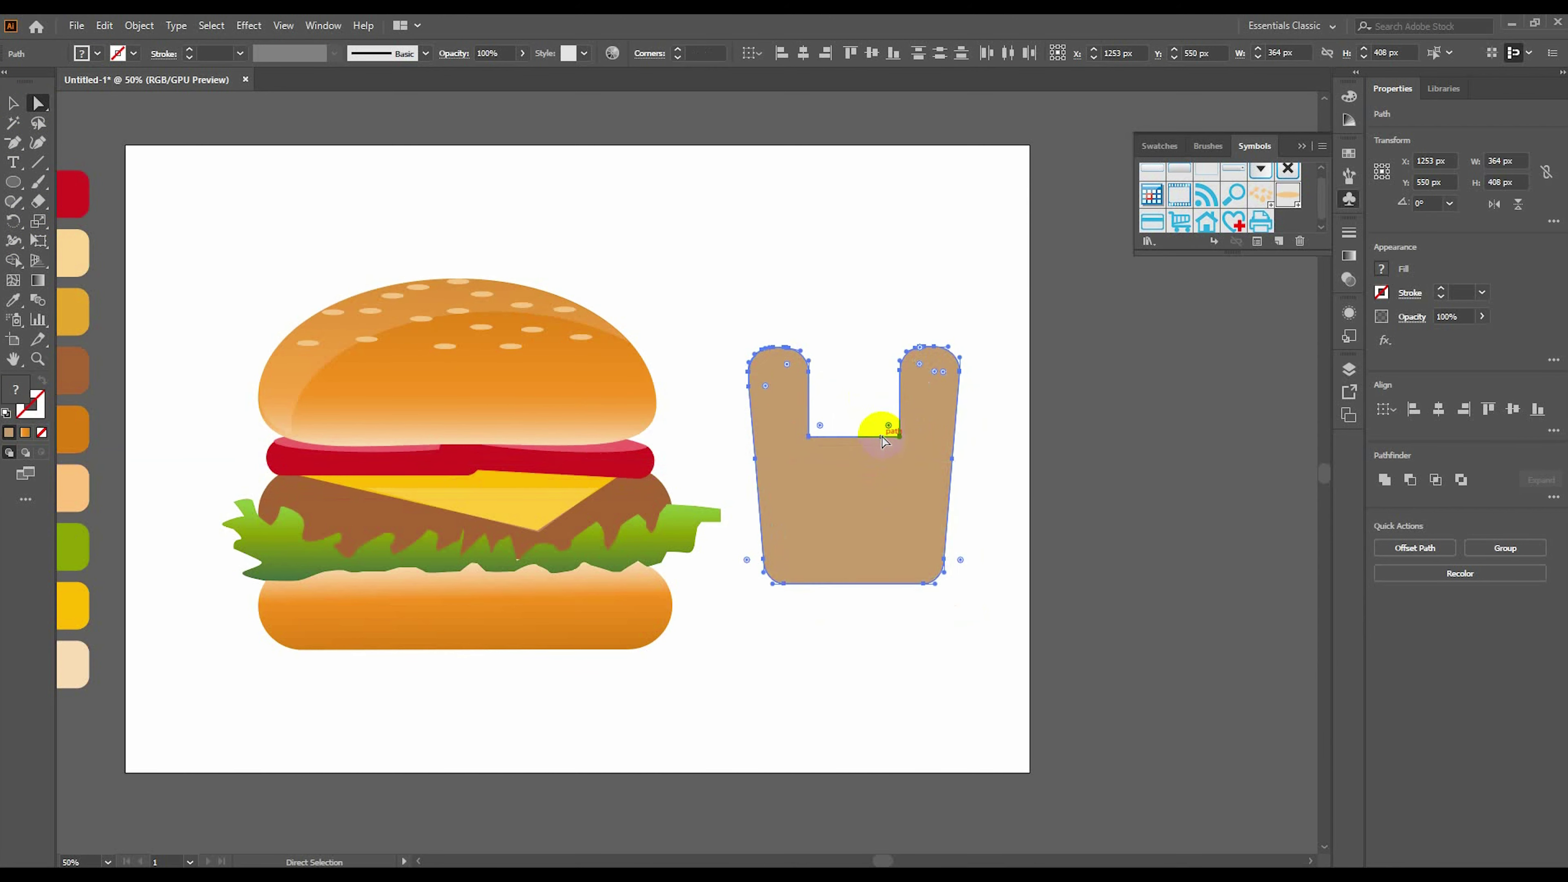
{"action": "left_click_drag", "start_coordinate": [854, 469], "coordinate": [826, 583]}
Fill the fries box red, move it beside the burger, and make it 440 px tall.
{"action": "key", "text": "i"}
{"action": "left_click", "coordinate": [72, 194]}
{"action": "key", "text": "v"}
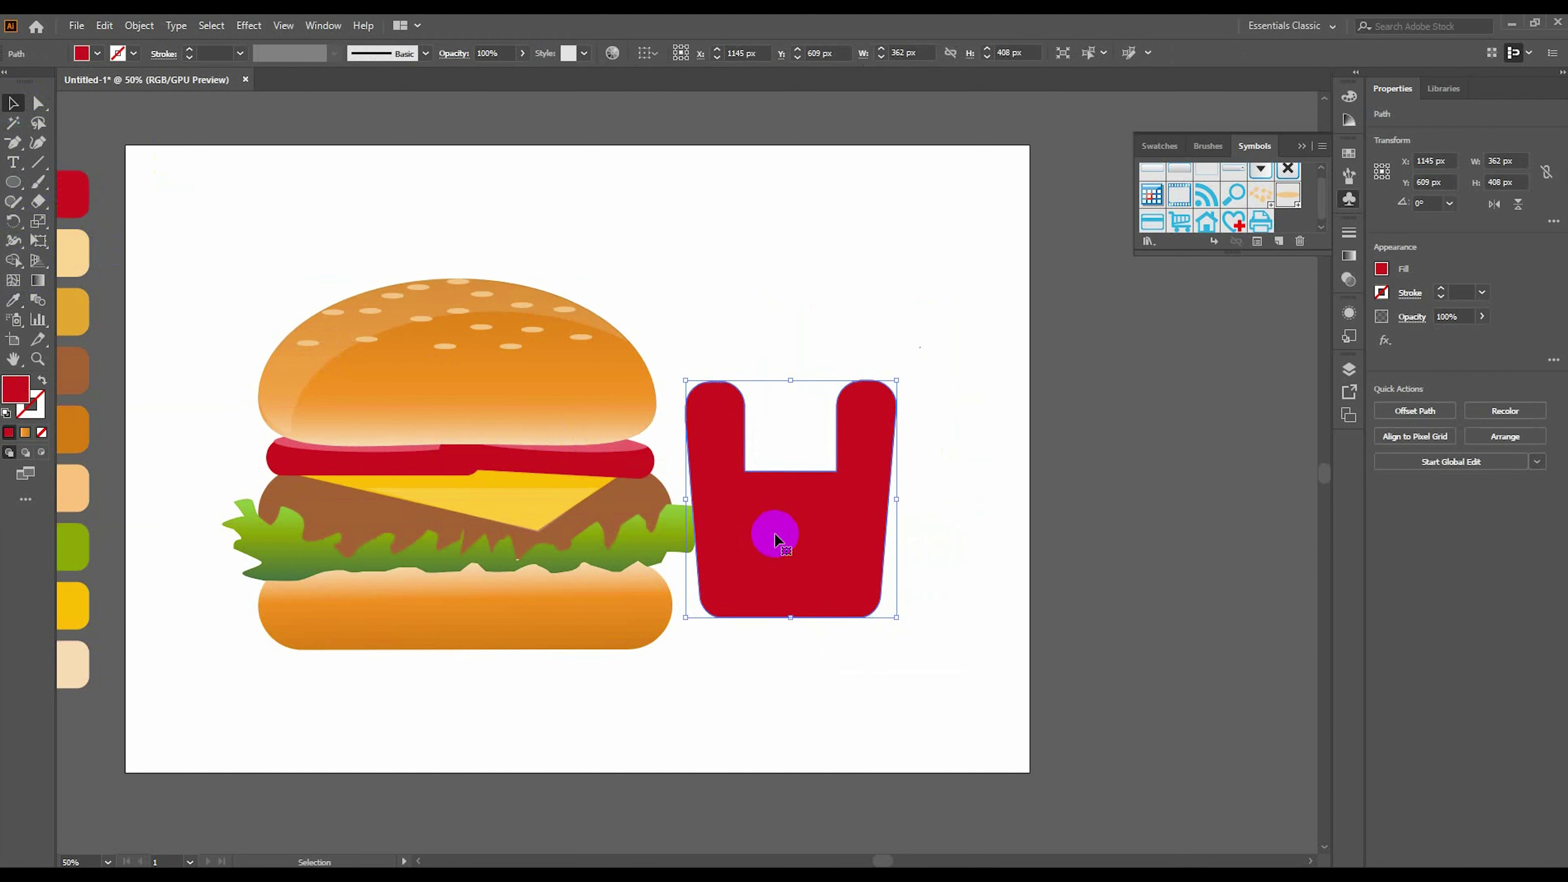
{"action": "left_click_drag", "start_coordinate": [777, 525], "coordinate": [790, 636]}
{"action": "left_click", "coordinate": [37, 103]}
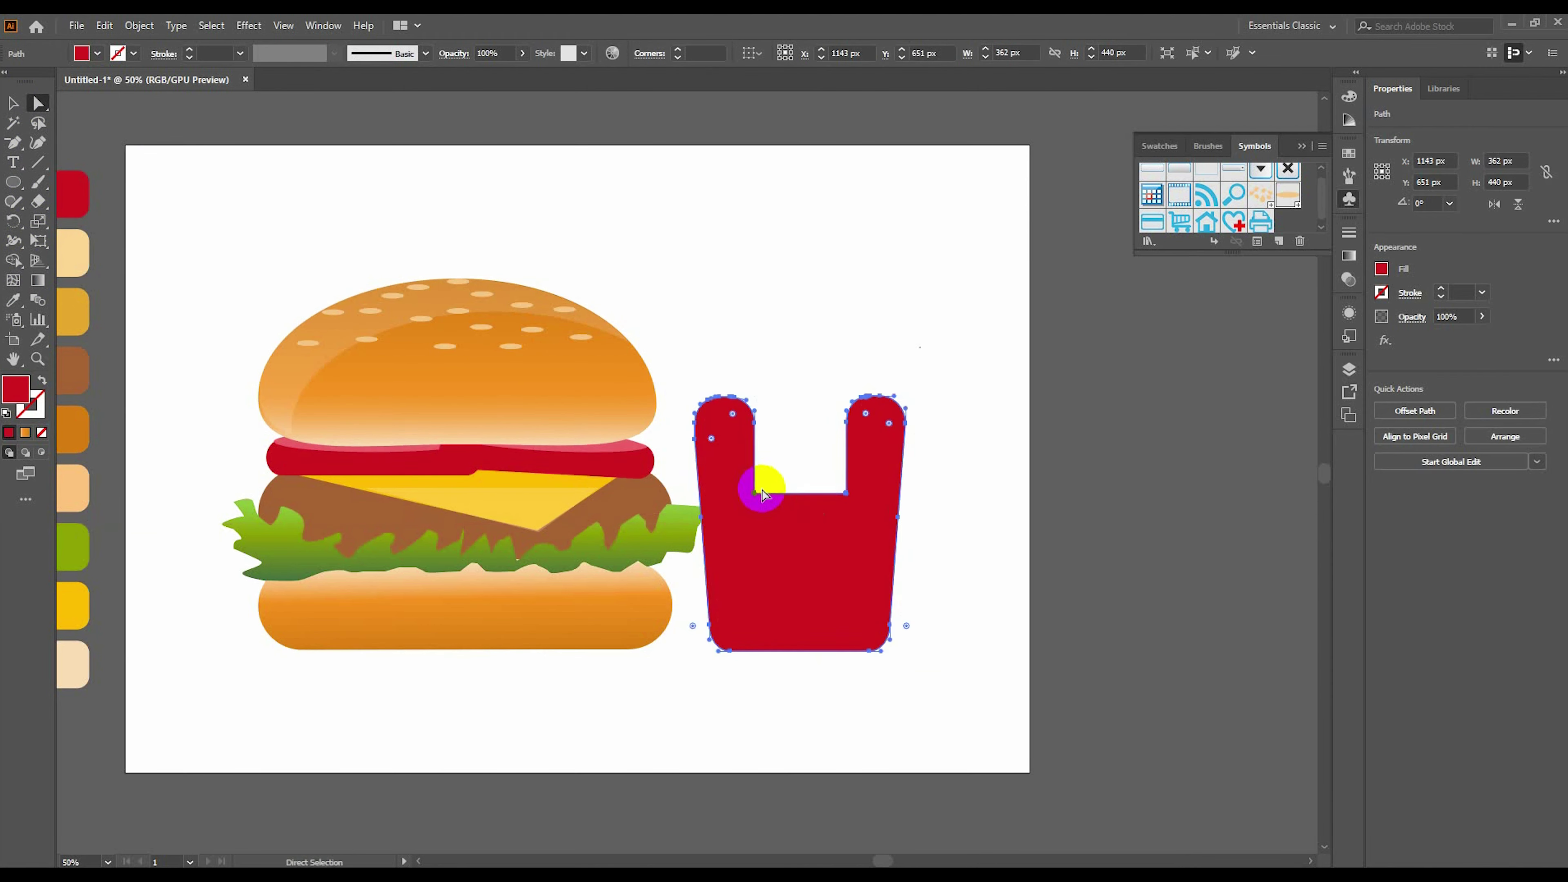
{"action": "left_click_drag", "start_coordinate": [759, 479], "coordinate": [787, 454]}
Level the notch bottom by raising its right inner corner, and begin a circle over the box top.
{"action": "left_click", "coordinate": [786, 449]}
{"action": "left_click", "coordinate": [907, 482]}
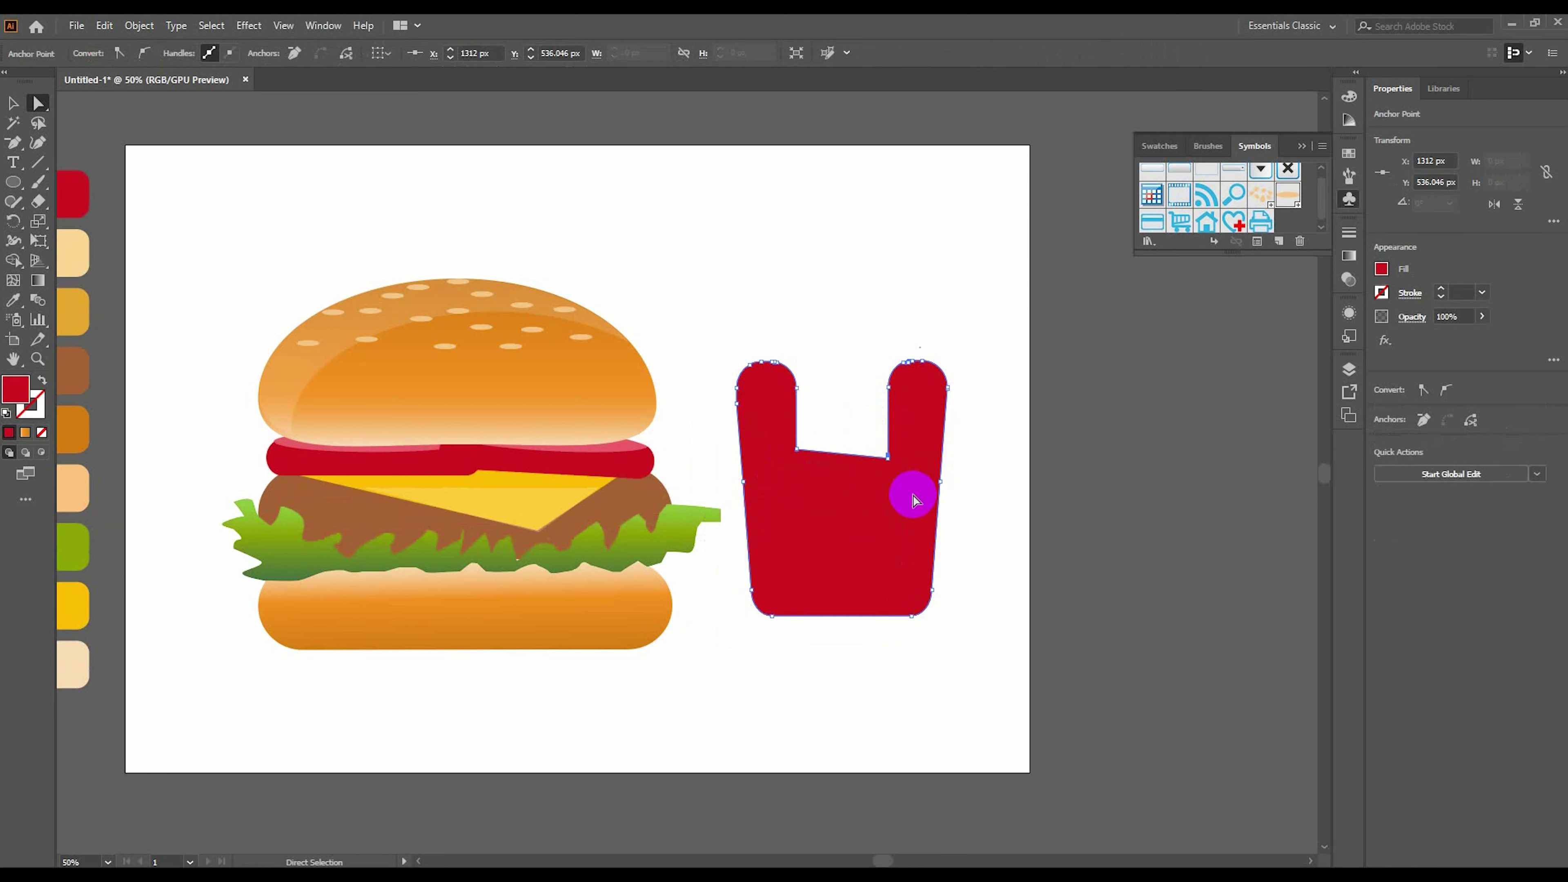
{"action": "mouse_move", "coordinate": [907, 515]}
{"action": "left_mouse_down"}
{"action": "mouse_move", "coordinate": [935, 519]}
{"action": "mouse_move", "coordinate": [883, 566]}
{"action": "left_mouse_up"}
{"action": "left_click", "coordinate": [11, 106]}
{"action": "left_click_drag", "start_coordinate": [13, 182], "coordinate": [93, 220]}
{"action": "left_click_drag", "start_coordinate": [733, 345], "coordinate": [921, 522]}
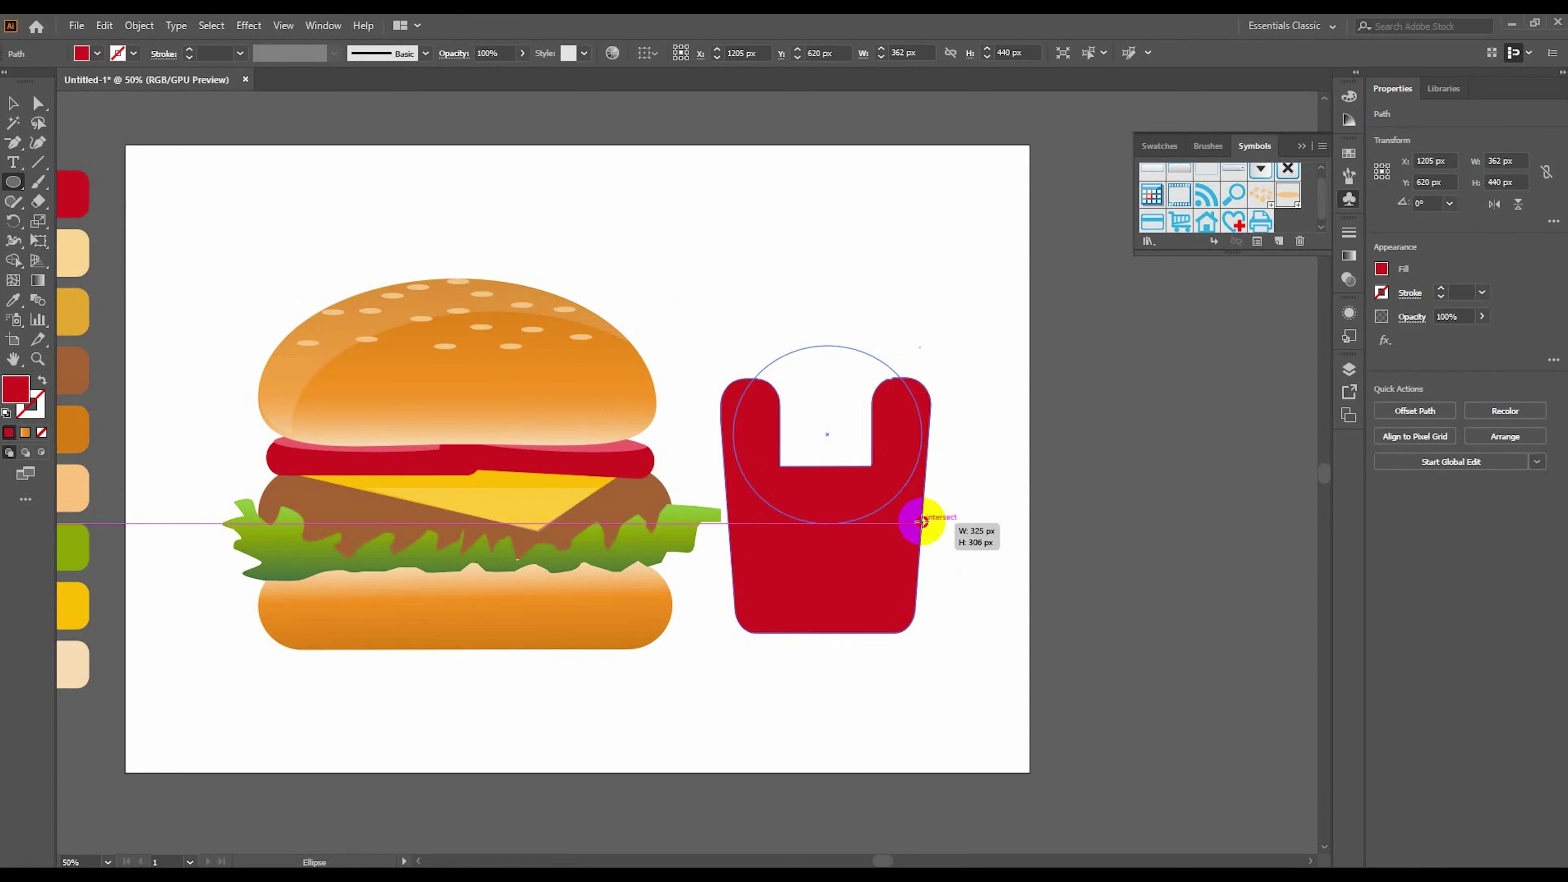
Finish the circle, fill it light grey, and send it behind the red fries box.
{"action": "left_click_drag", "start_coordinate": [913, 529], "coordinate": [915, 530]}
{"action": "right_click", "coordinate": [876, 463]}
{"action": "left_click", "coordinate": [1086, 776]}
{"action": "left_click", "coordinate": [870, 361]}
{"action": "left_click", "coordinate": [97, 53]}
{"action": "left_click", "coordinate": [126, 105]}
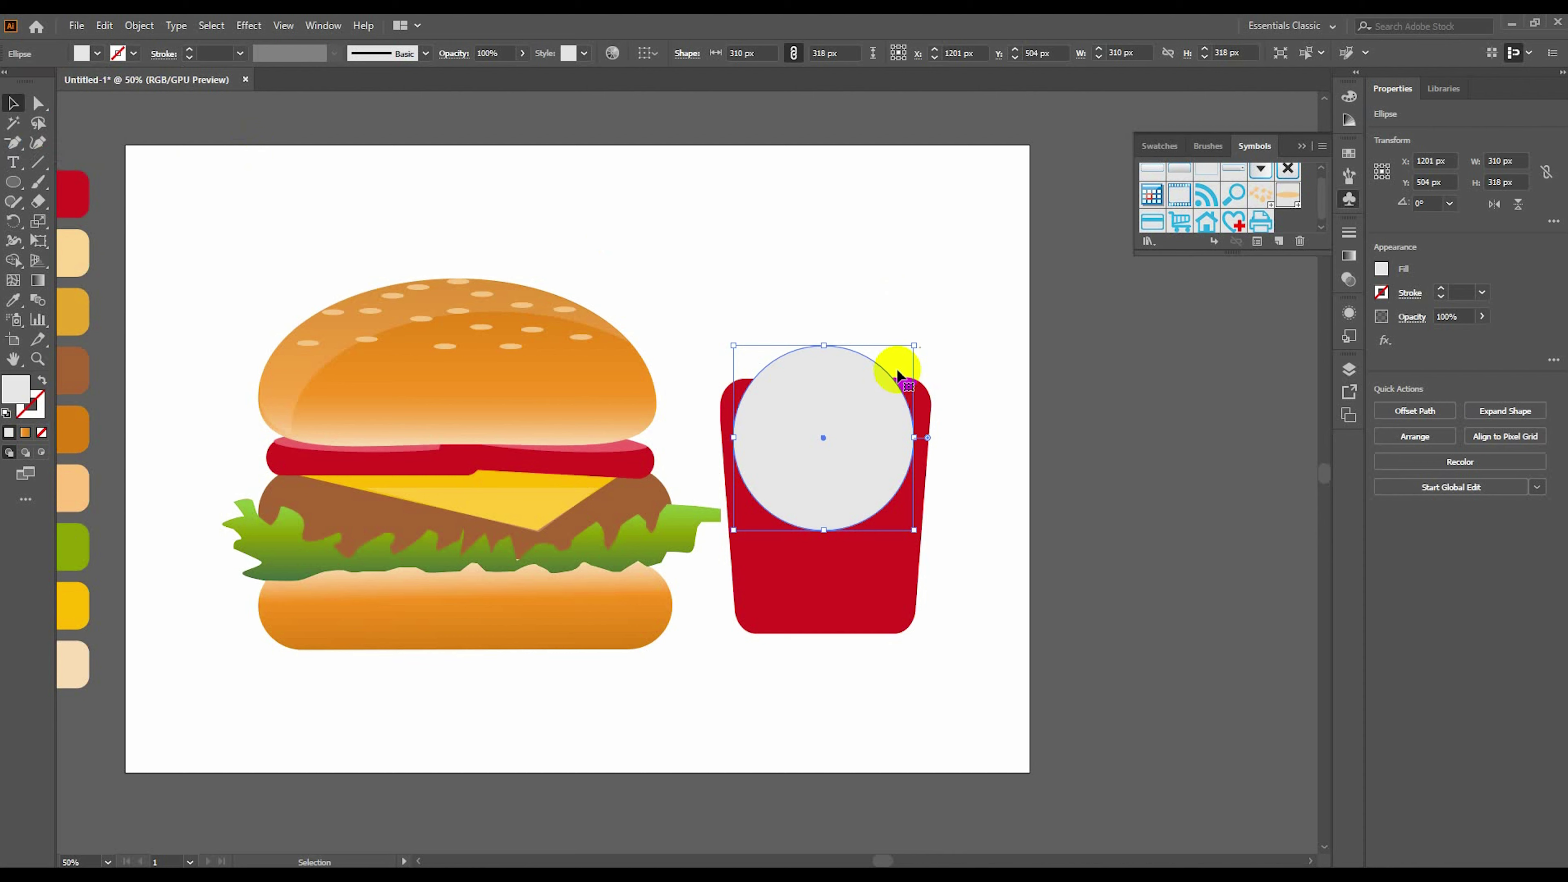
{"action": "right_click", "coordinate": [875, 390]}
{"action": "left_click", "coordinate": [1096, 717]}
{"action": "left_click", "coordinate": [1021, 519]}
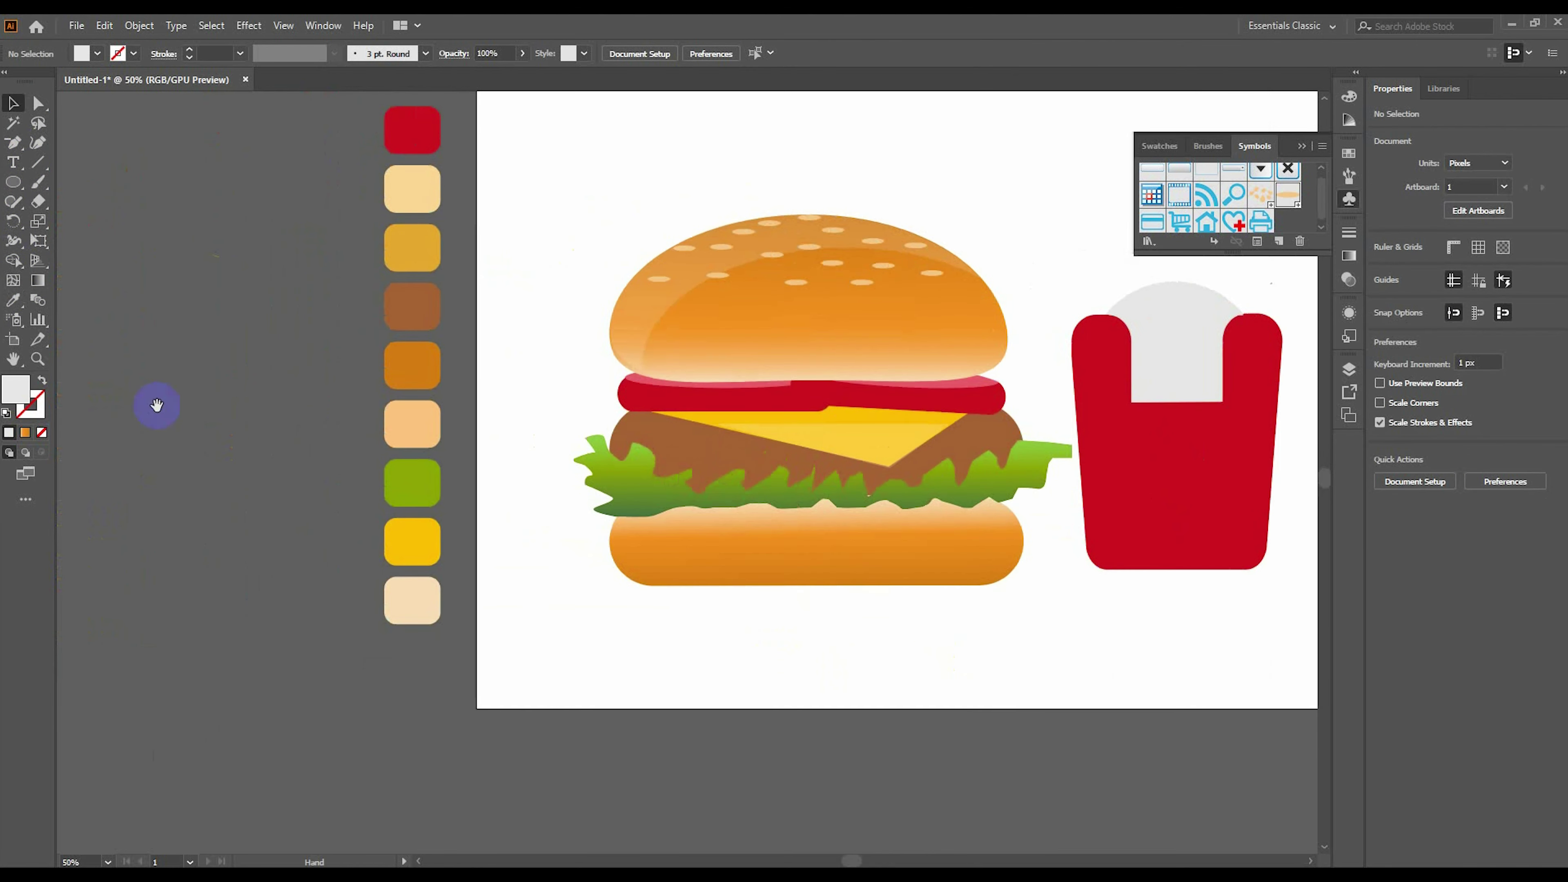
{"action": "left_click", "coordinate": [13, 182]}
Draw a tall rectangle left of the artboard and place a copy beside it.
{"action": "left_click", "coordinate": [62, 180]}
{"action": "left_click_drag", "start_coordinate": [198, 216], "coordinate": [171, 415]}
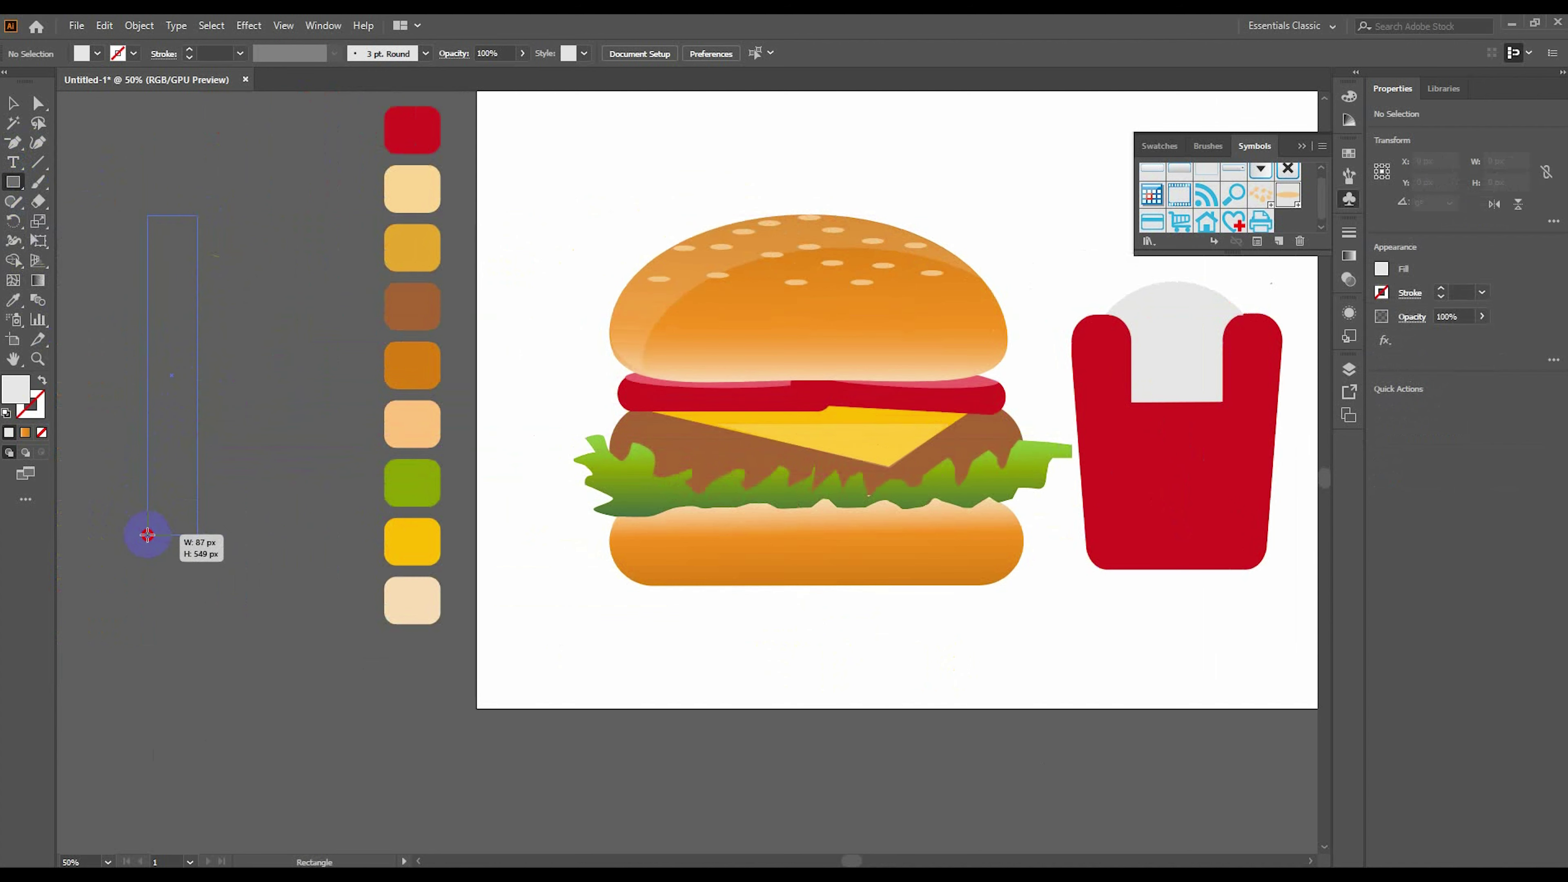
{"action": "left_click_drag", "start_coordinate": [147, 535], "coordinate": [147, 535]}
{"action": "key", "text": "v"}
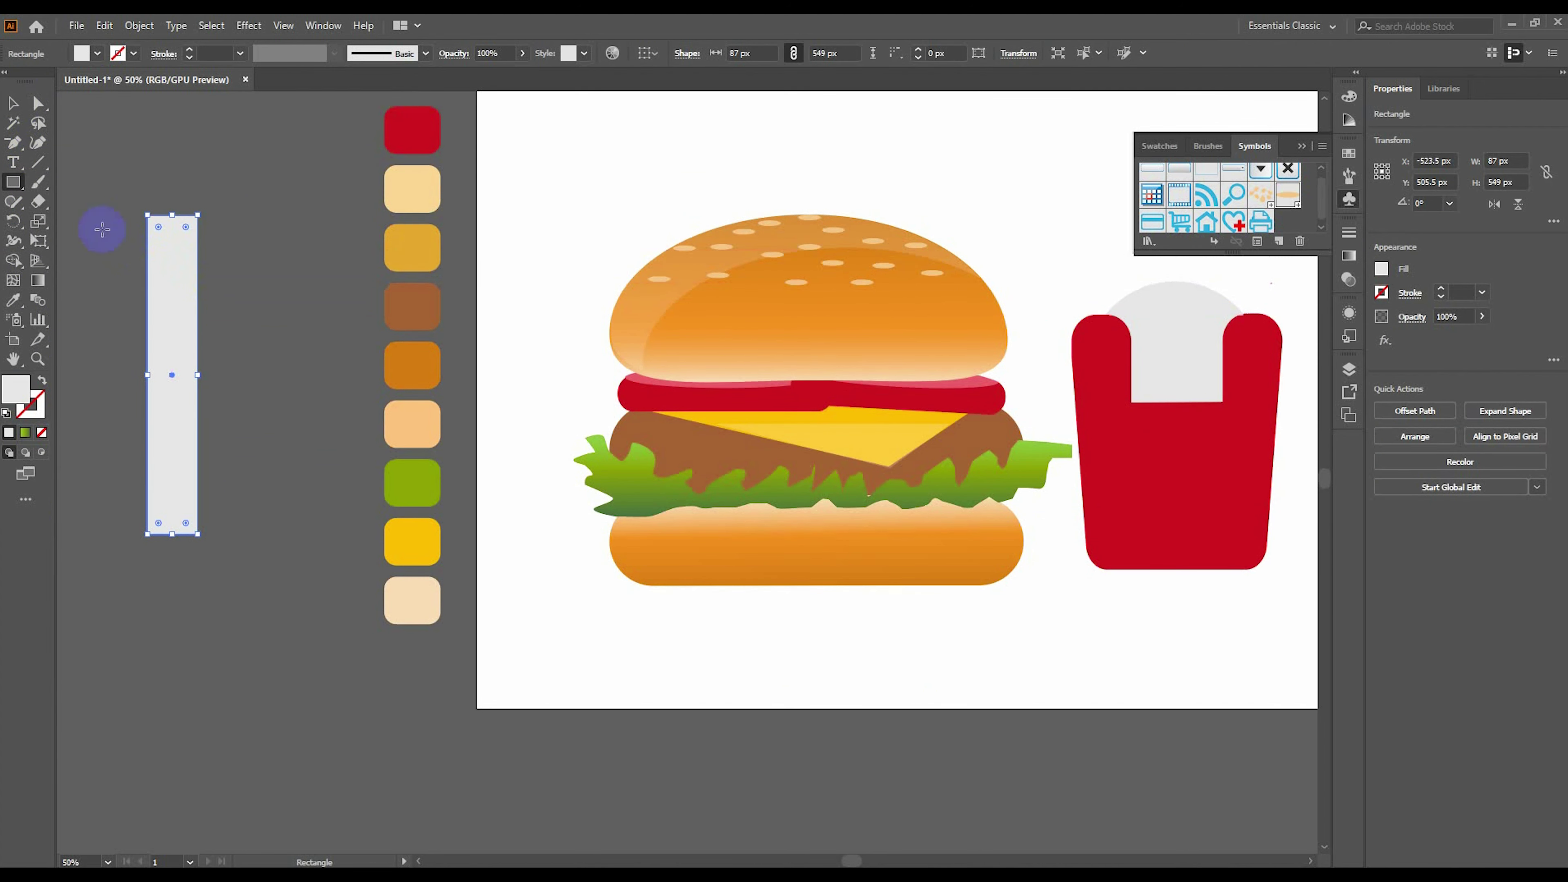
{"action": "left_click_drag", "start_coordinate": [167, 341], "coordinate": [220, 339]}
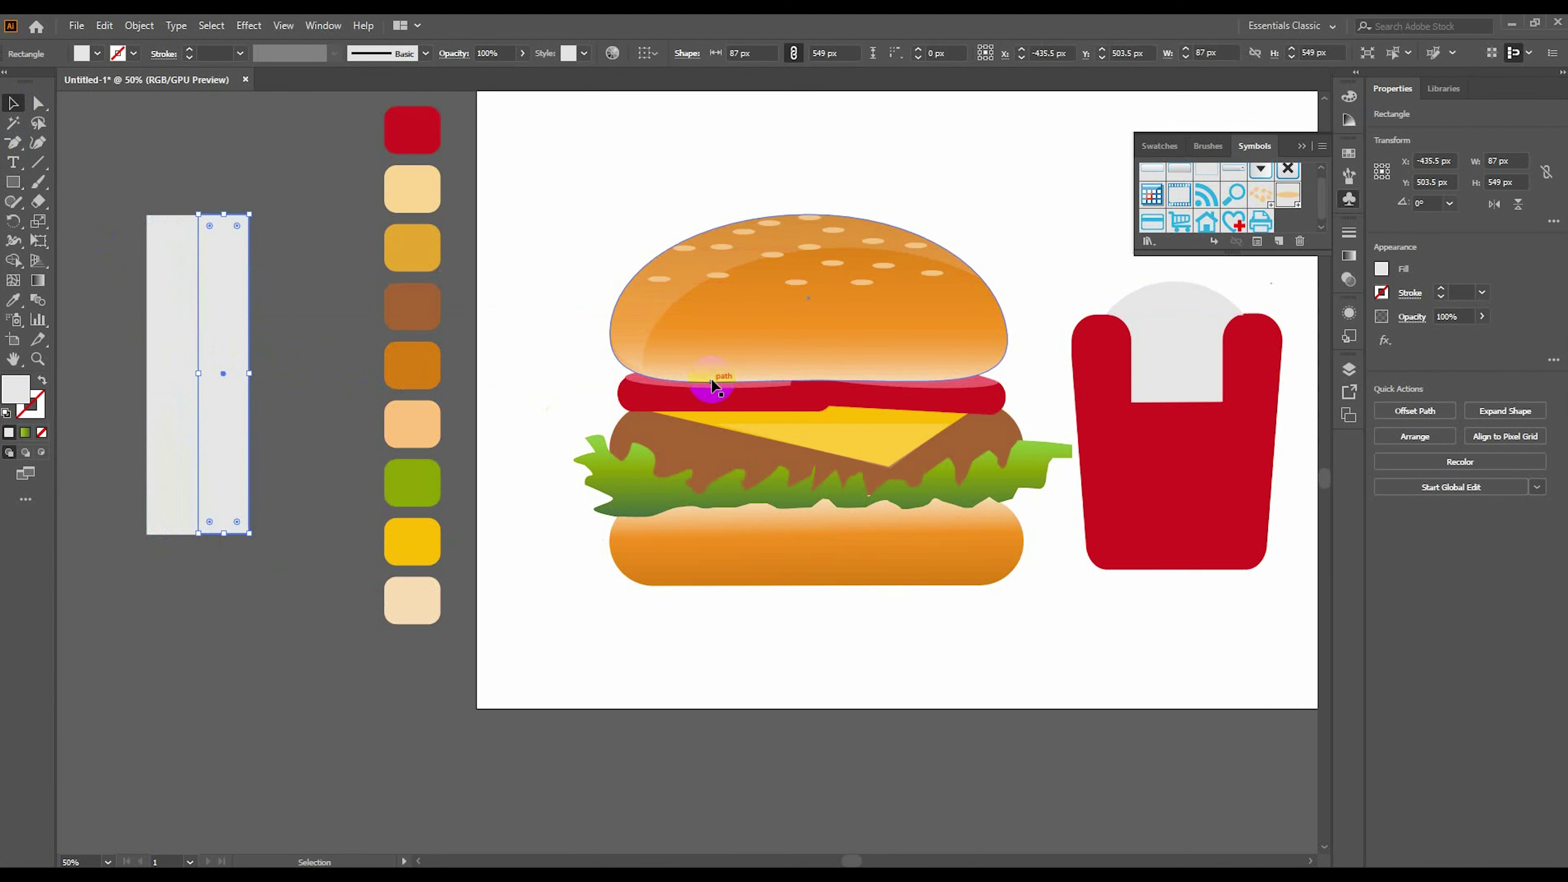
Taper the copy by scaling its right-side anchor points inward vertically.
{"action": "left_click", "coordinate": [38, 123]}
{"action": "left_click_drag", "start_coordinate": [266, 207], "coordinate": [244, 544]}
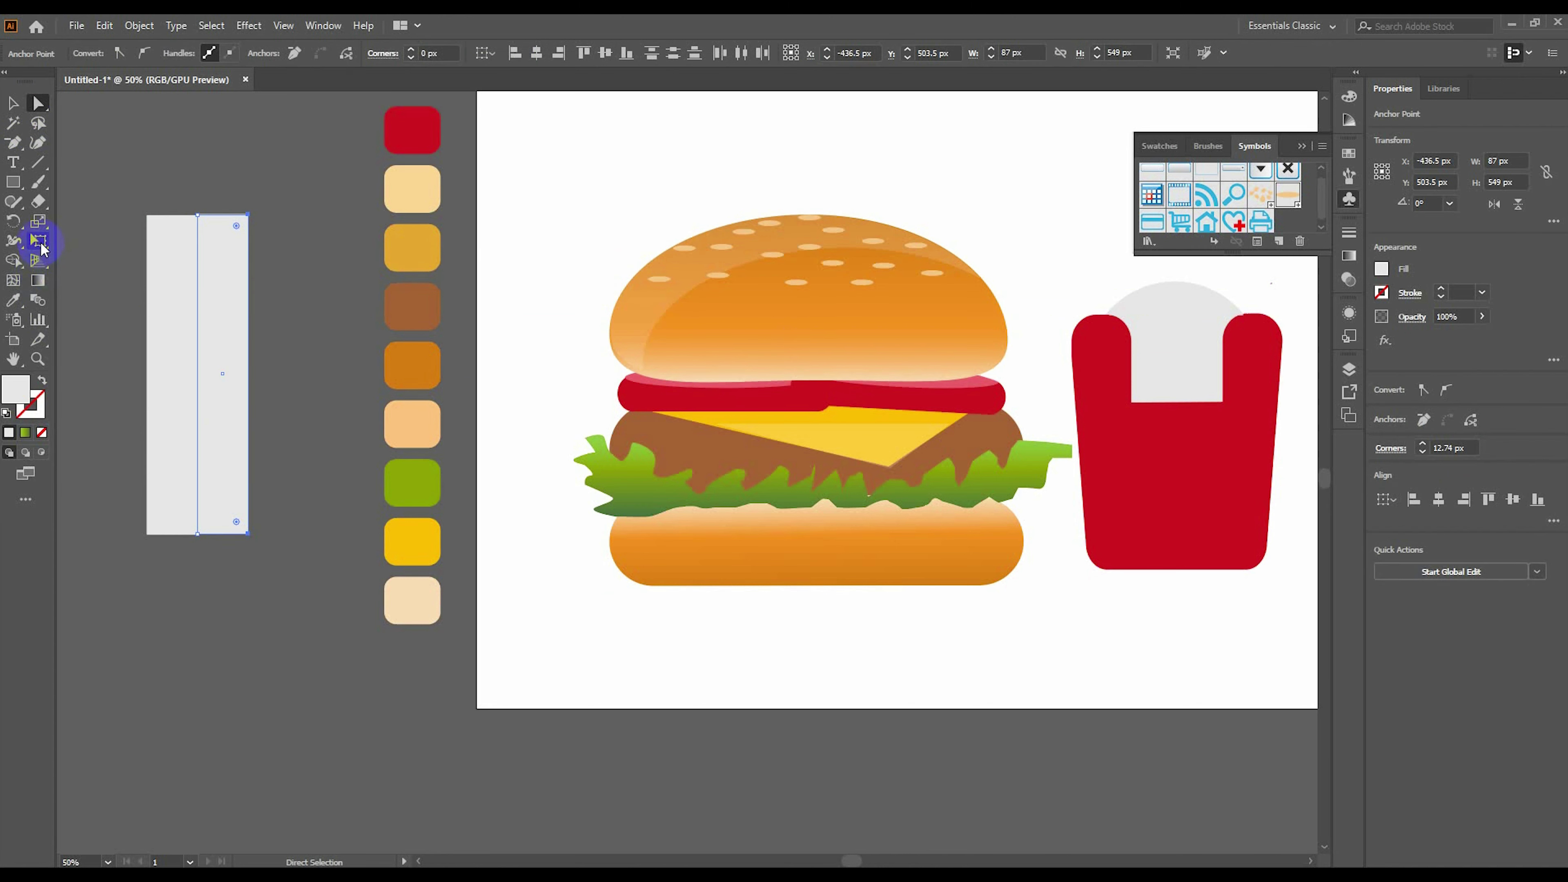
{"action": "left_click", "coordinate": [38, 221]}
{"action": "left_click_drag", "start_coordinate": [249, 301], "coordinate": [248, 300]}
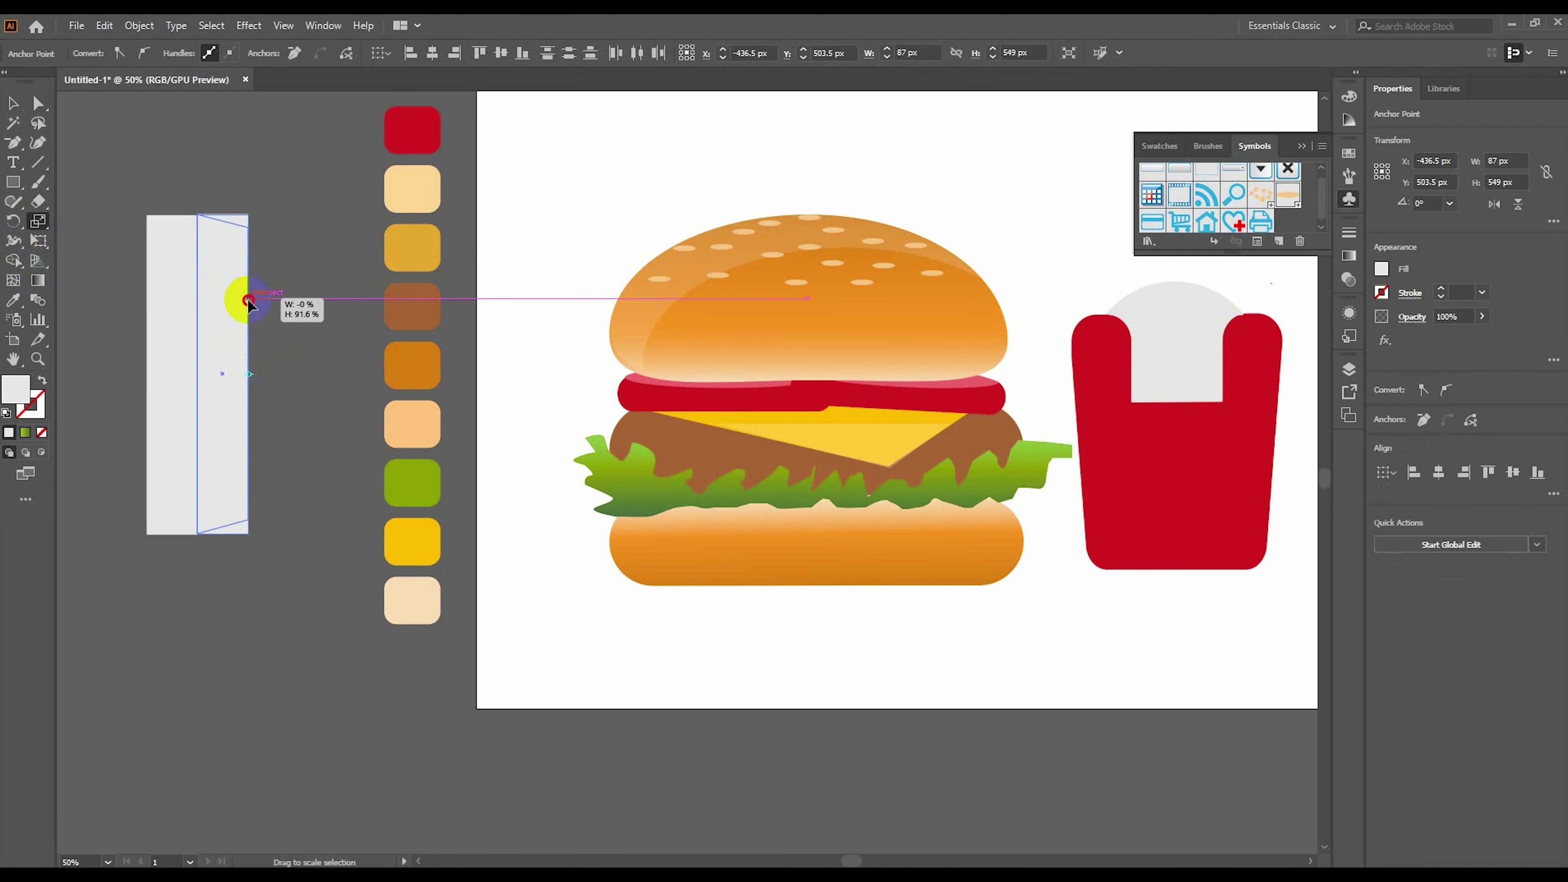
{"action": "key", "text": "v"}
{"action": "left_click", "coordinate": [249, 266]}
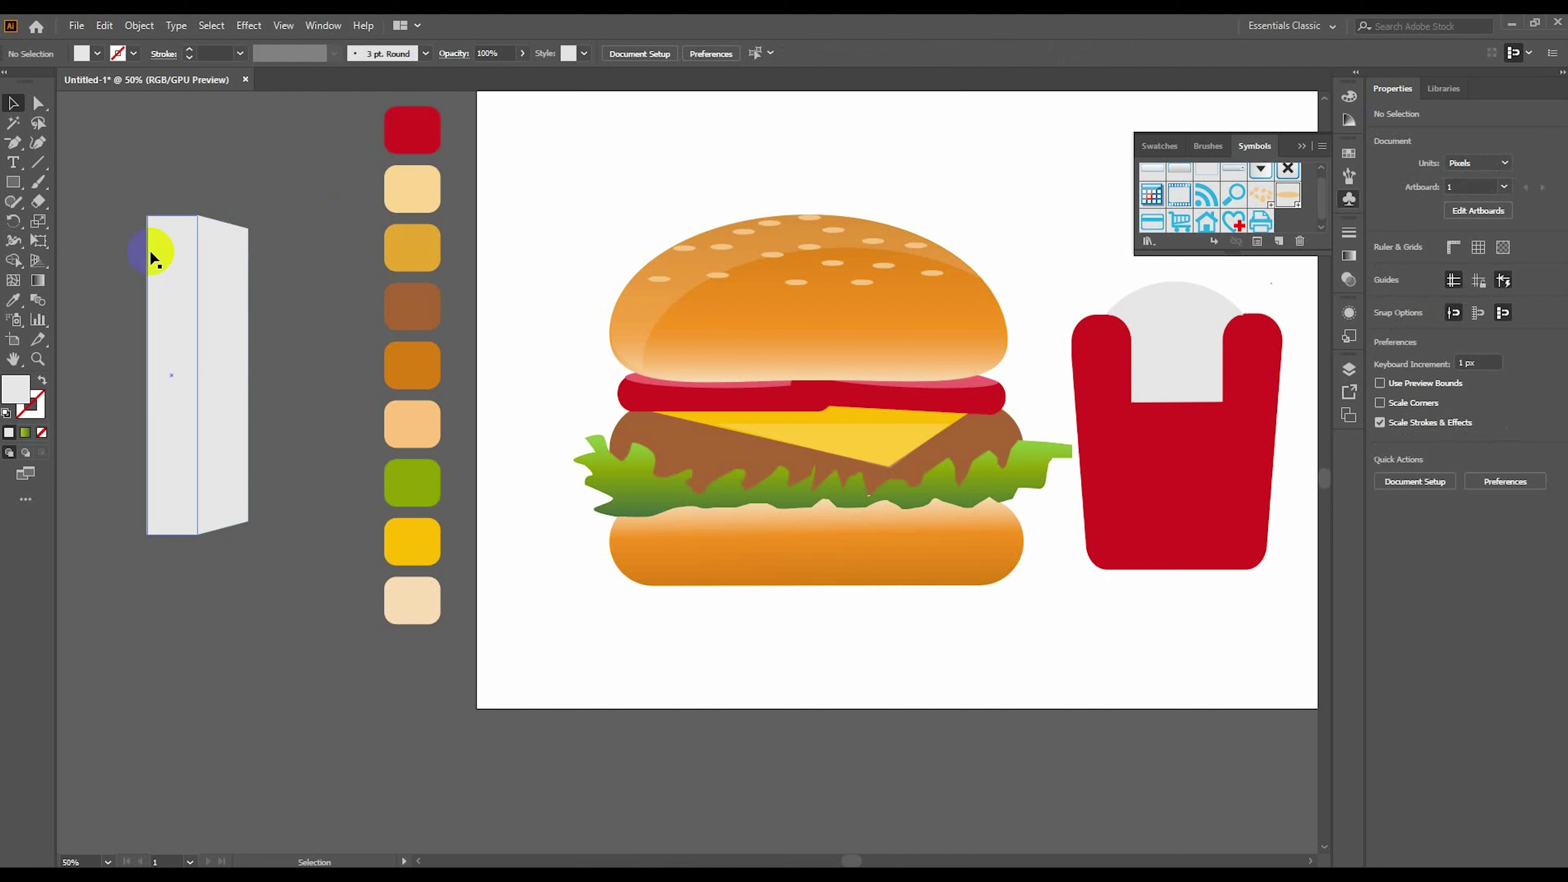
Colour the left strip orange and the right strip light beige, then group them as one fry.
{"action": "left_click", "coordinate": [171, 371]}
{"action": "key", "text": "i"}
{"action": "left_click", "coordinate": [412, 247]}
{"action": "left_click", "coordinate": [222, 370], "text": "ctrl"}
{"action": "left_click", "coordinate": [411, 188]}
{"action": "key", "text": "v"}
{"action": "left_click", "coordinate": [111, 234]}
{"action": "right_click", "coordinate": [256, 526]}
{"action": "left_click", "coordinate": [271, 565]}
Narrow the fry, then recolour its left strip light beige and right strip orange.
{"action": "left_click_drag", "start_coordinate": [249, 375], "coordinate": [193, 375]}
{"action": "left_click", "coordinate": [204, 442]}
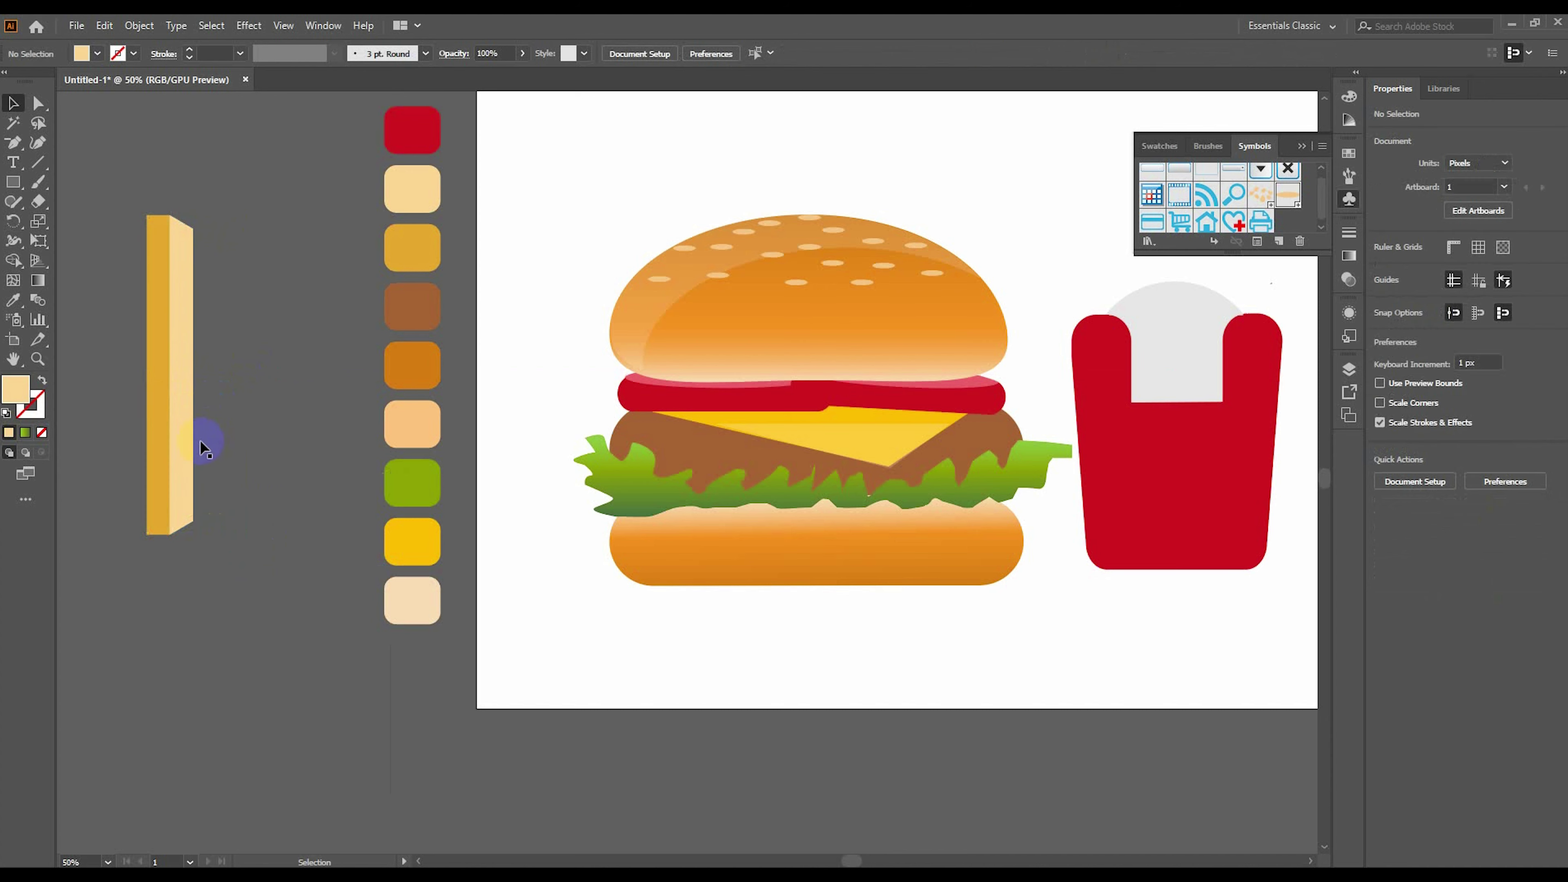
{"action": "left_click_drag", "start_coordinate": [133, 282], "coordinate": [159, 356]}
{"action": "left_click", "coordinate": [38, 303]}
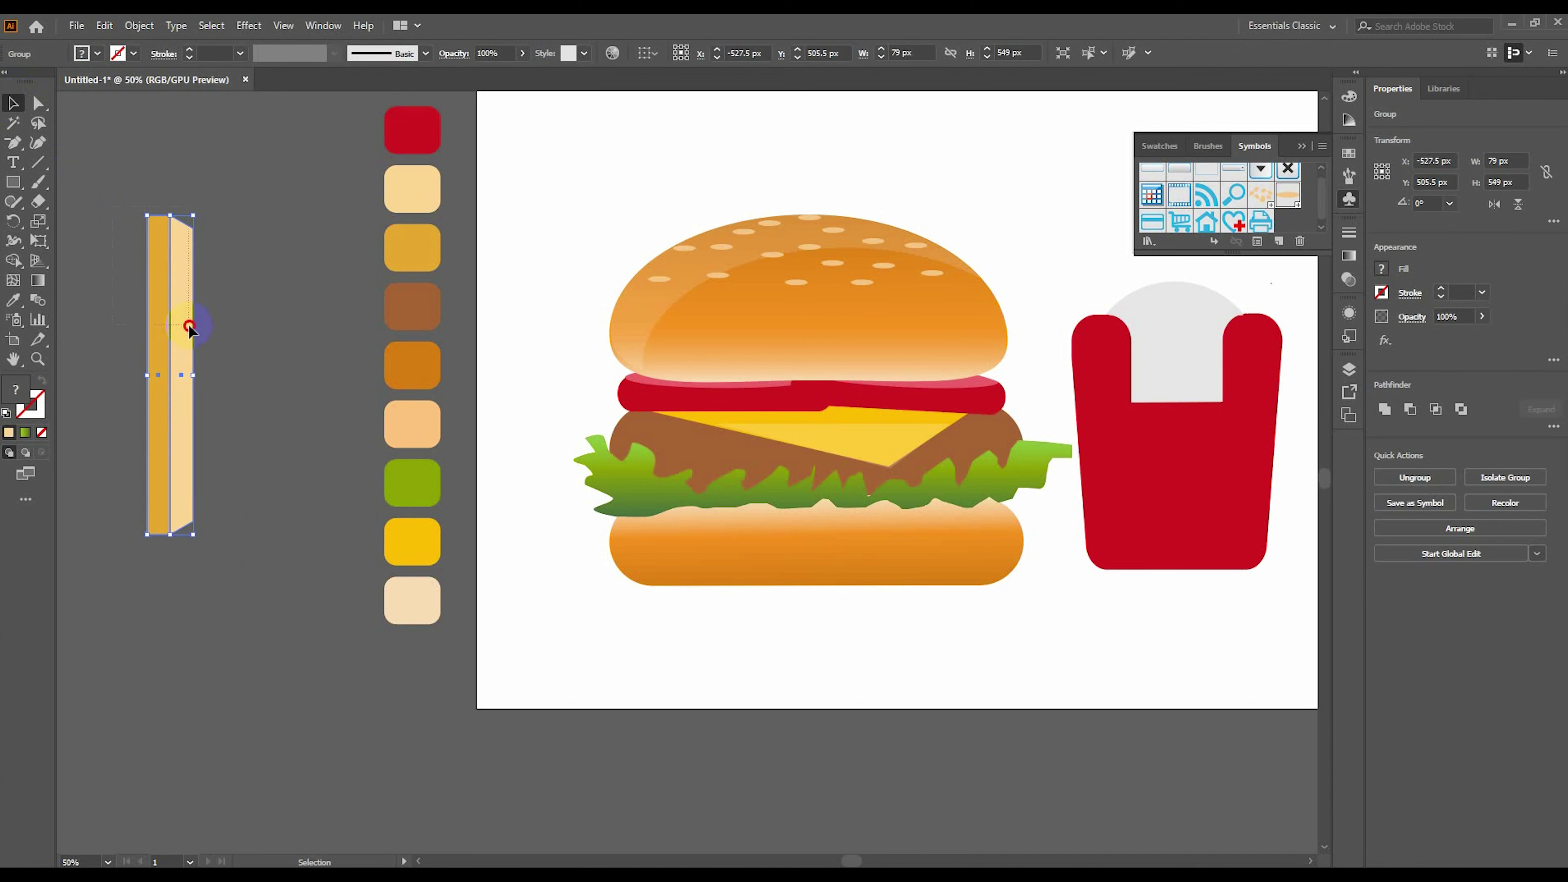
{"action": "left_click", "coordinate": [161, 336]}
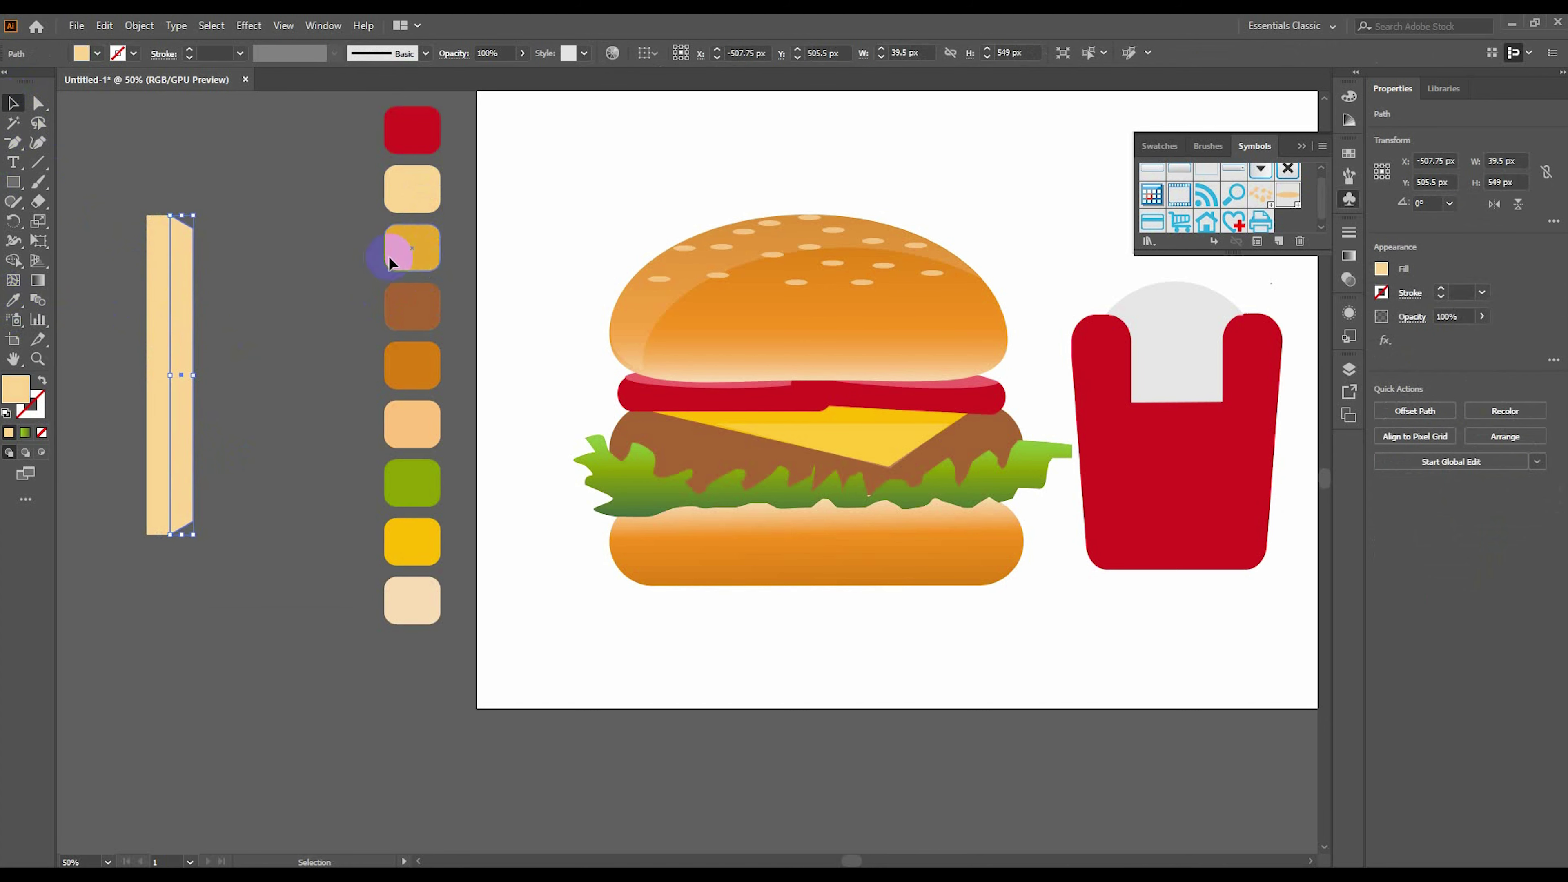
{"action": "left_click", "coordinate": [388, 262]}
{"action": "left_click", "coordinate": [206, 322]}
Duplicate a fry to the right and mirror the copy.
{"action": "left_click_drag", "start_coordinate": [205, 321], "coordinate": [307, 325]}
{"action": "right_click", "coordinate": [284, 325]}
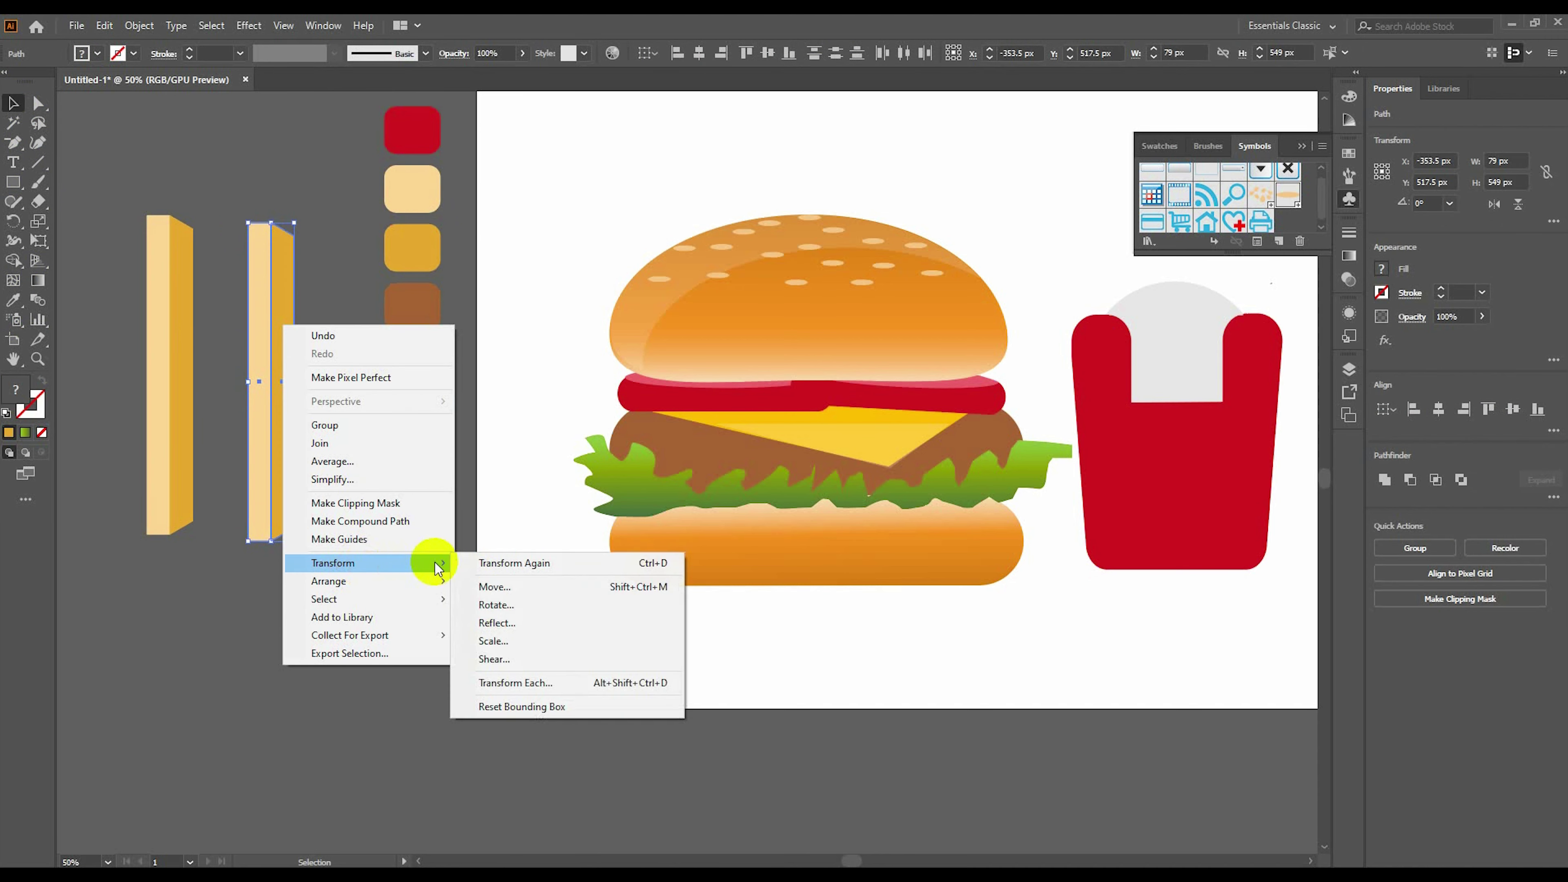
{"action": "left_click", "coordinate": [496, 623]}
{"action": "left_click", "coordinate": [895, 383]}
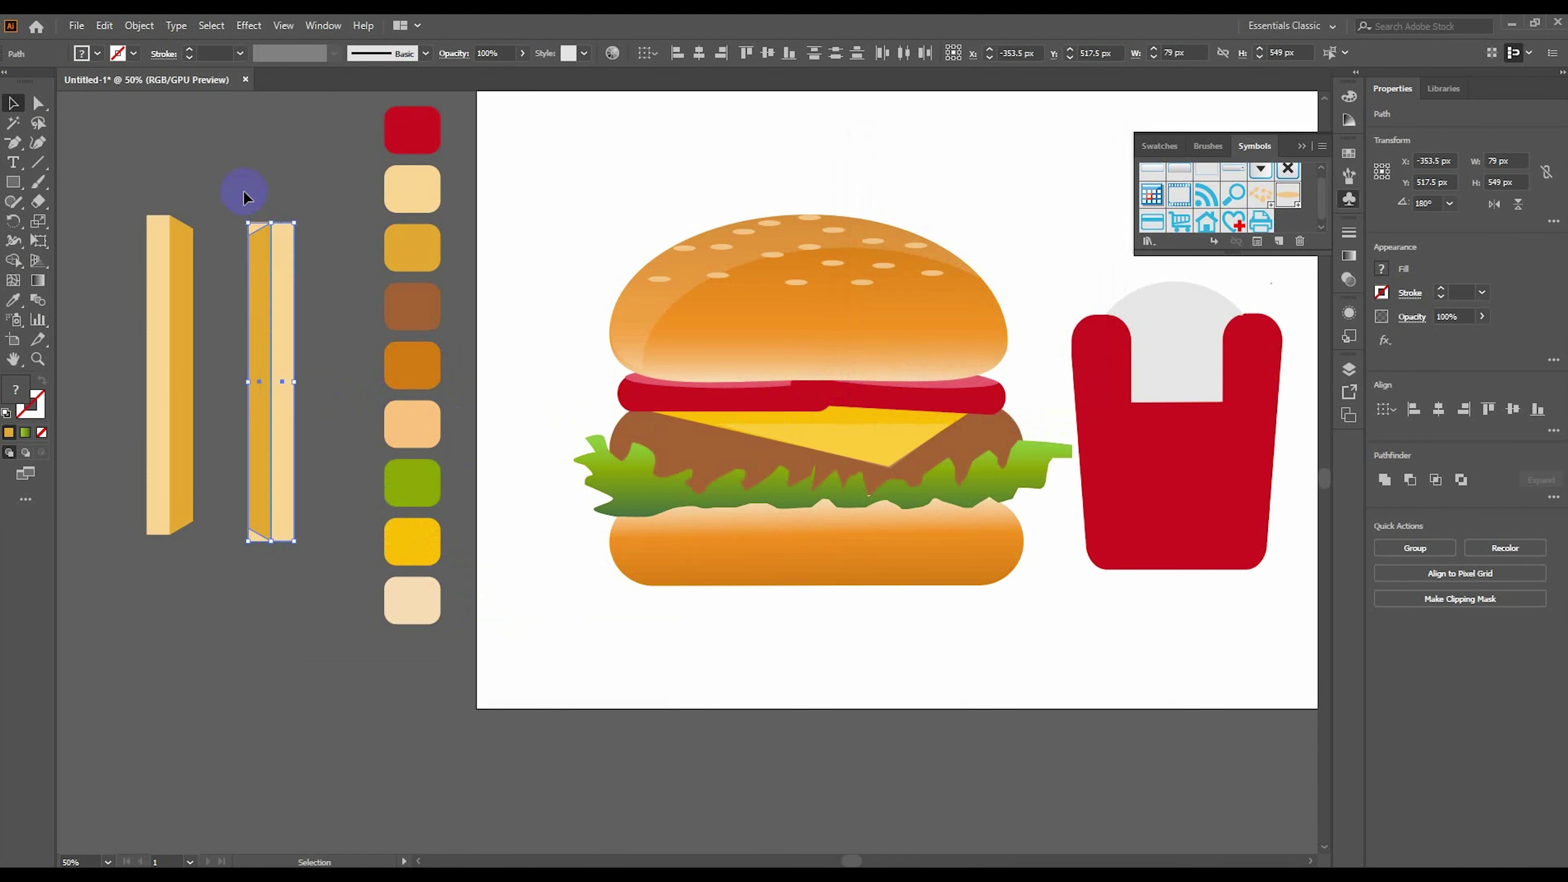
{"action": "left_click", "coordinate": [243, 190]}
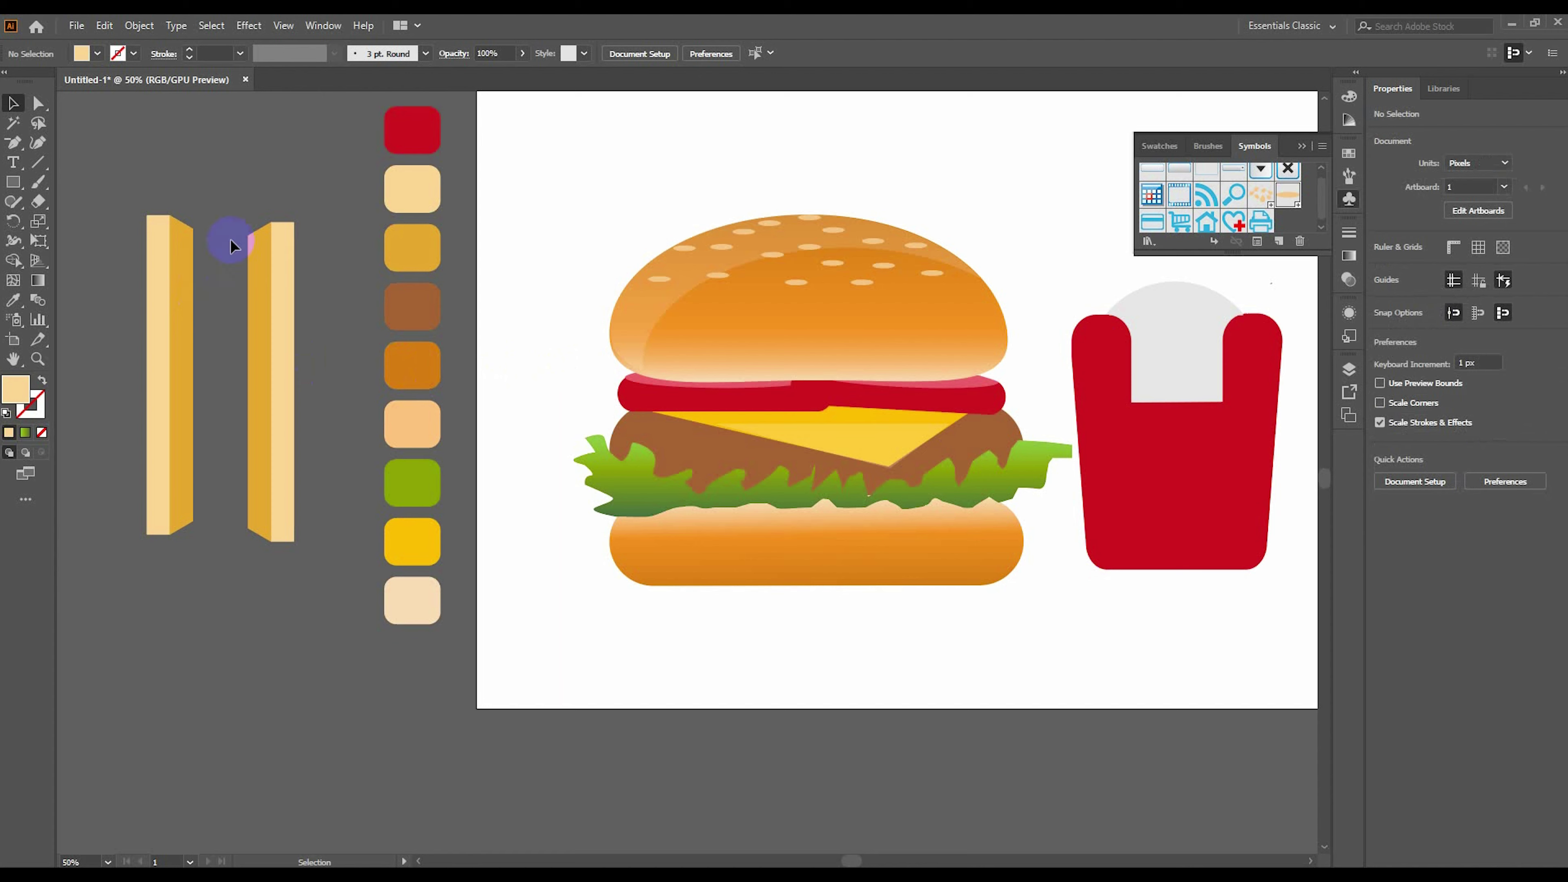
Alt-drag a copy of the second fry to its right and group its two strips.
{"action": "left_click", "coordinate": [297, 269]}
{"action": "left_click", "coordinate": [270, 339], "text": "shift"}
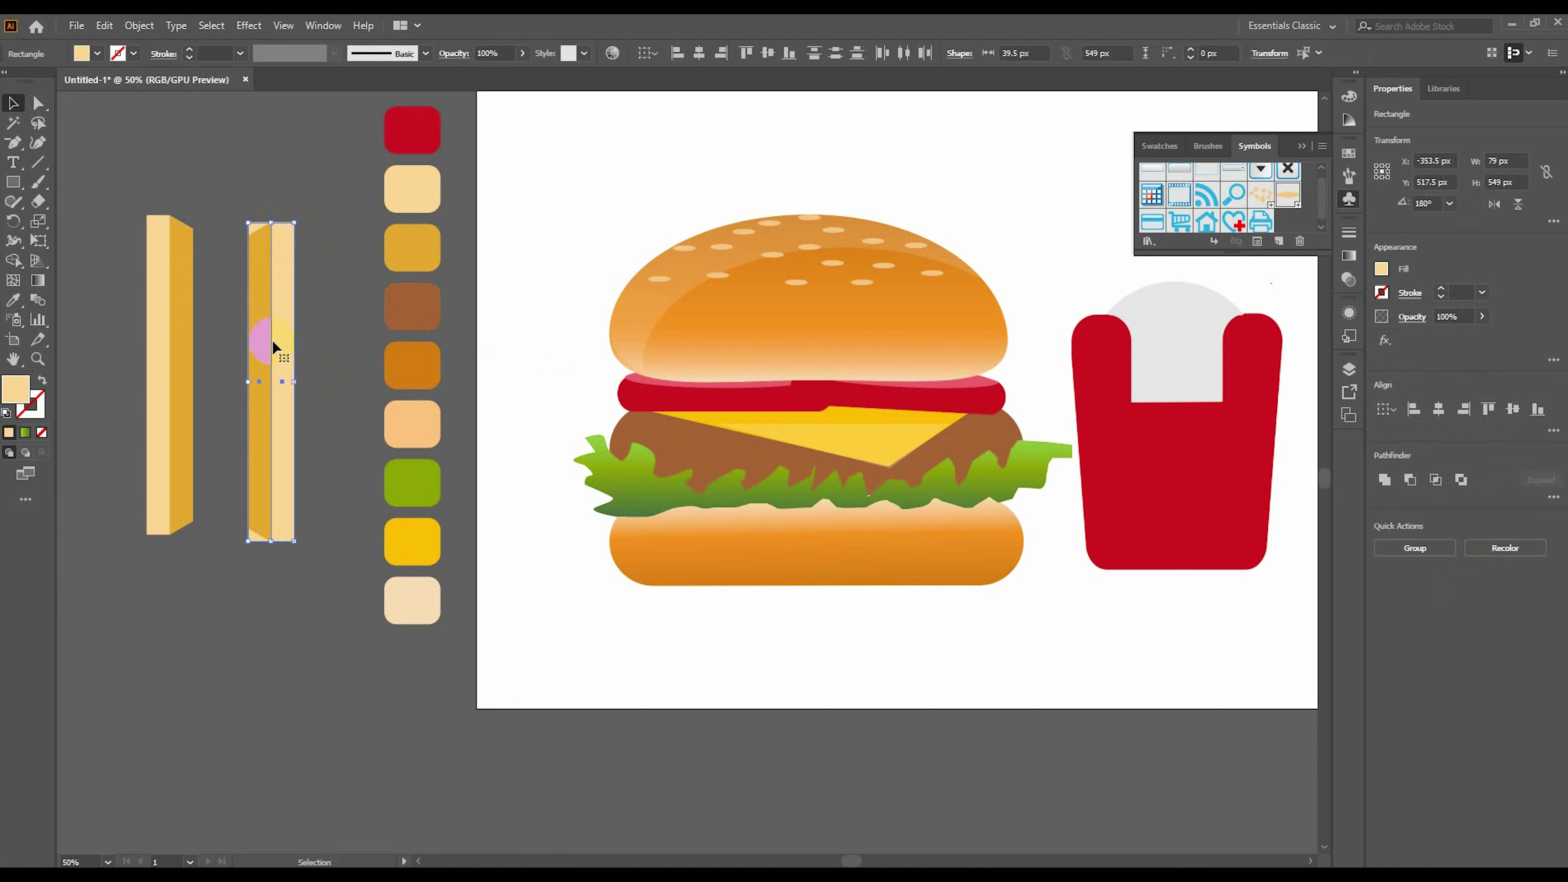
{"action": "key", "text": "v"}
{"action": "left_click_drag", "start_coordinate": [269, 338], "coordinate": [339, 338]}
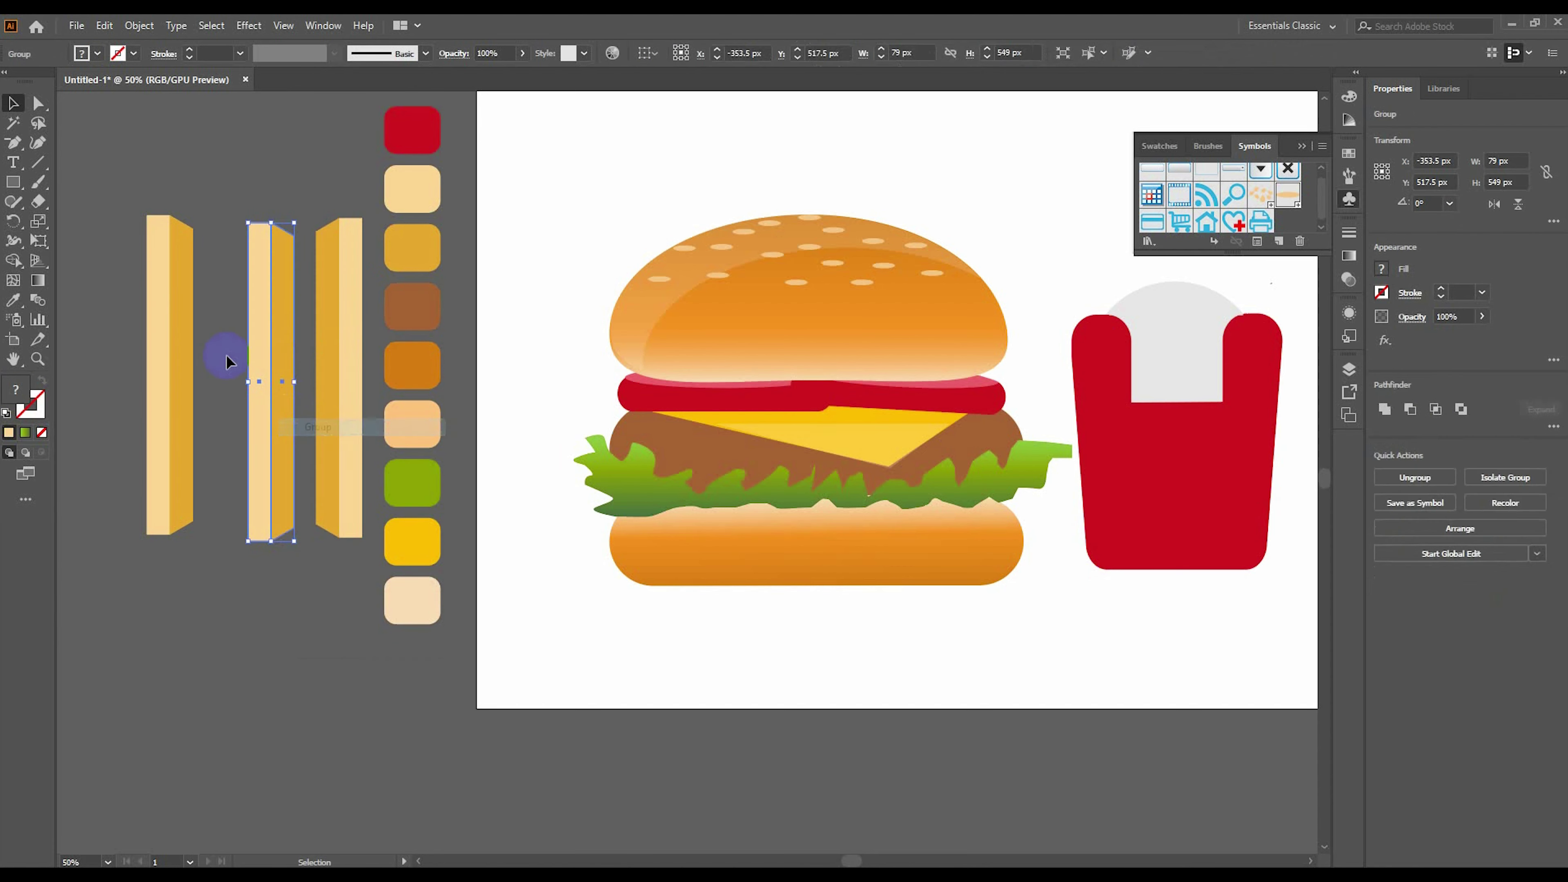
{"action": "right_click", "coordinate": [176, 365]}
{"action": "left_click", "coordinate": [222, 471]}
Group the third fry's two strips and move the leftmost fry into the red box.
{"action": "right_click", "coordinate": [363, 452]}
{"action": "left_click", "coordinate": [408, 557]}
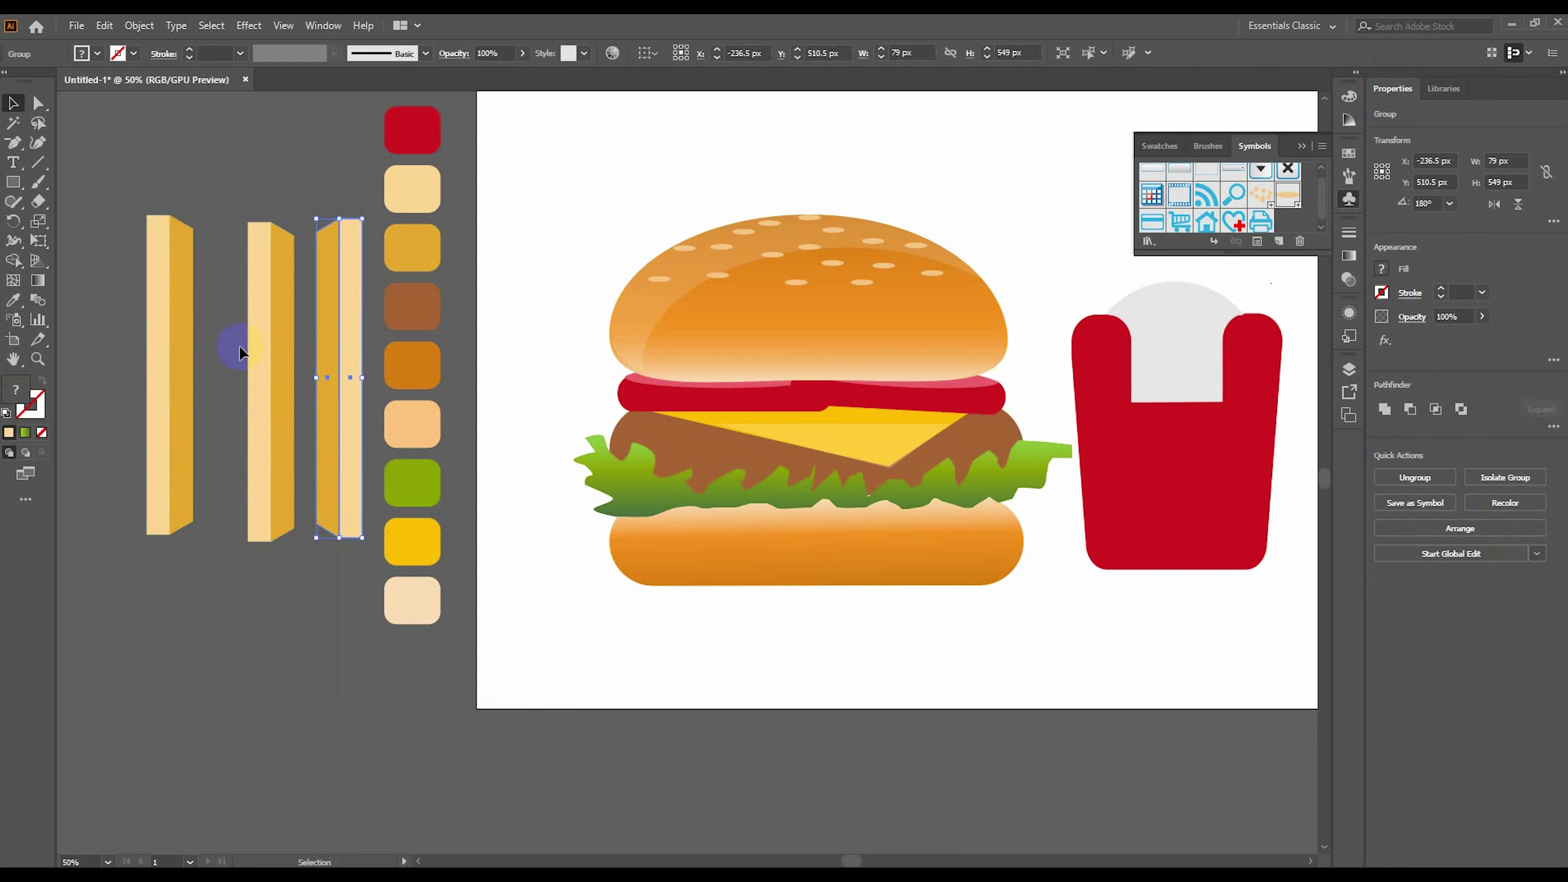
{"action": "left_click", "coordinate": [174, 317]}
{"action": "left_click_drag", "start_coordinate": [162, 430], "coordinate": [1141, 426]}
Move two more fries into the red box, tilting and shortening one slightly.
{"action": "scroll", "coordinate": [1214, 687], "scroll_direction": "right", "scroll_amount": 3}
{"action": "mouse_move", "coordinate": [156, 557]}
{"action": "left_mouse_down"}
{"action": "mouse_move", "coordinate": [966, 527]}
{"action": "mouse_move", "coordinate": [1022, 238]}
{"action": "left_mouse_up"}
{"action": "mouse_move", "coordinate": [1032, 315]}
{"action": "left_mouse_down"}
{"action": "mouse_move", "coordinate": [1032, 420]}
{"action": "mouse_move", "coordinate": [943, 395]}
{"action": "mouse_move", "coordinate": [898, 432]}
{"action": "left_mouse_up"}
{"action": "mouse_move", "coordinate": [921, 566]}
{"action": "left_mouse_down"}
{"action": "mouse_move", "coordinate": [903, 549]}
{"action": "mouse_move", "coordinate": [912, 467]}
{"action": "left_mouse_up"}
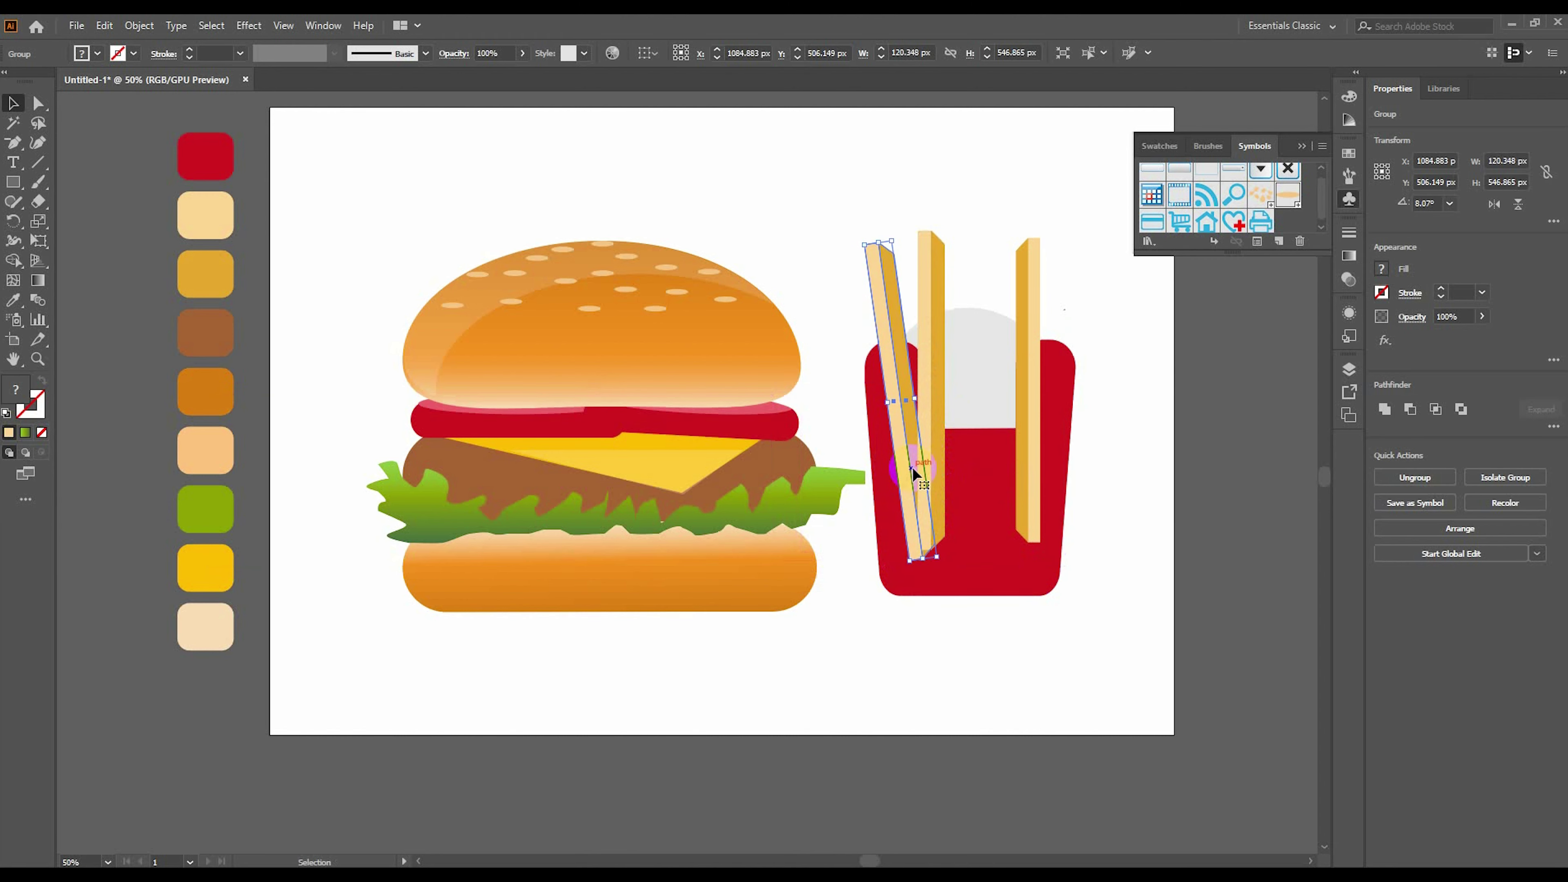
{"action": "left_click_drag", "start_coordinate": [869, 244], "coordinate": [875, 252]}
{"action": "left_click_drag", "start_coordinate": [892, 356], "coordinate": [990, 310]}
Reflect the tilted fry, place it further right, and reposition another fry.
{"action": "right_click", "coordinate": [991, 494]}
{"action": "left_click", "coordinate": [1198, 735]}
{"action": "left_click", "coordinate": [987, 381]}
{"action": "left_click_drag", "start_coordinate": [986, 370], "coordinate": [1055, 370]}
{"action": "key", "text": "ctrl+shift+a"}
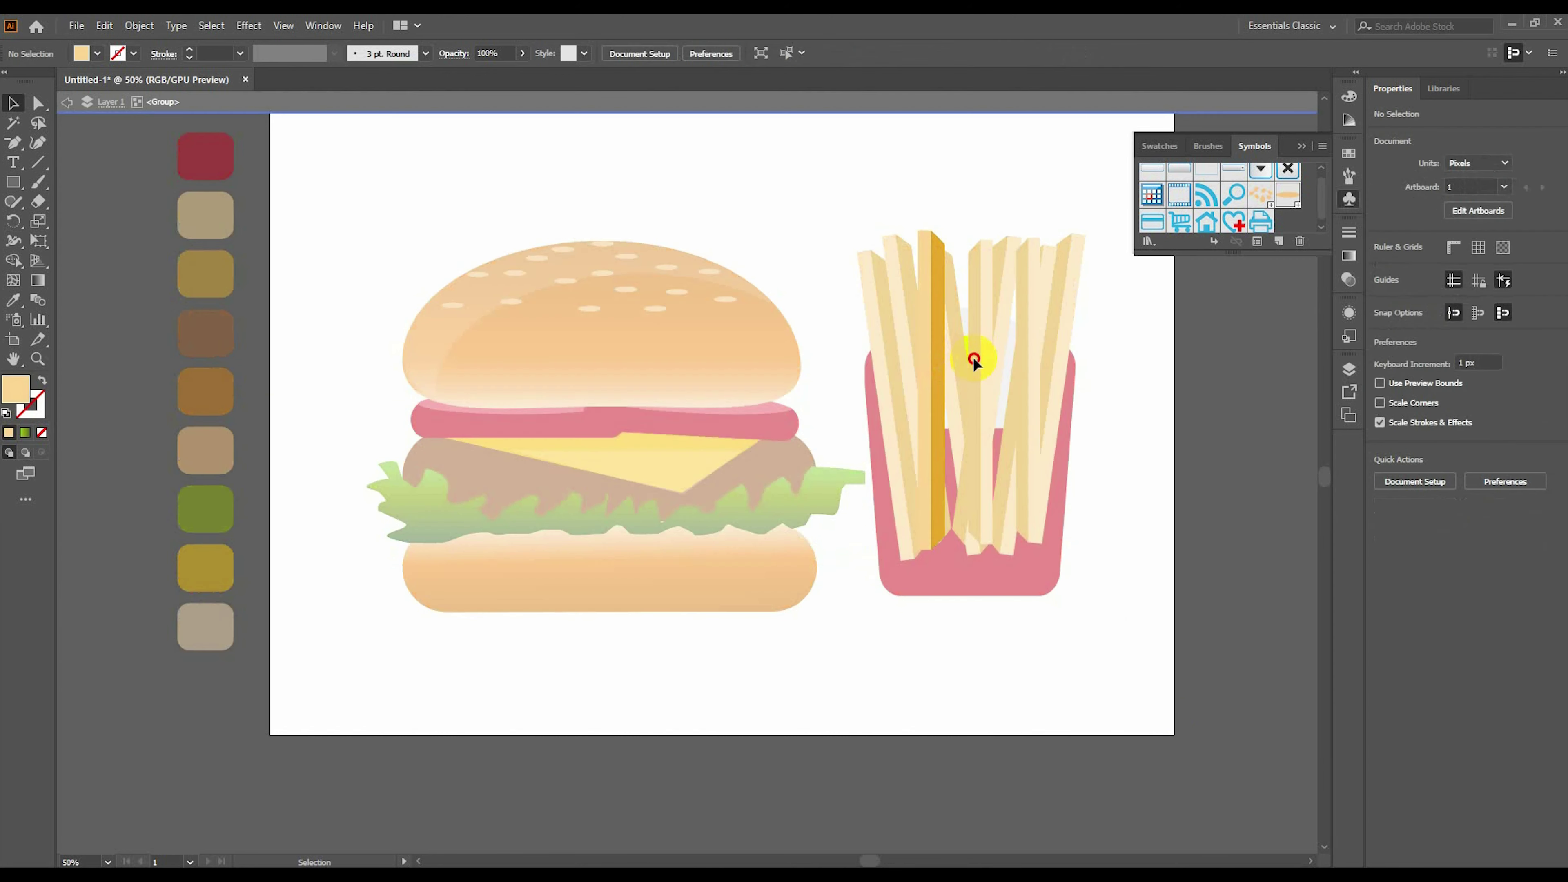
{"action": "left_click_drag", "start_coordinate": [937, 365], "coordinate": [1002, 403]}
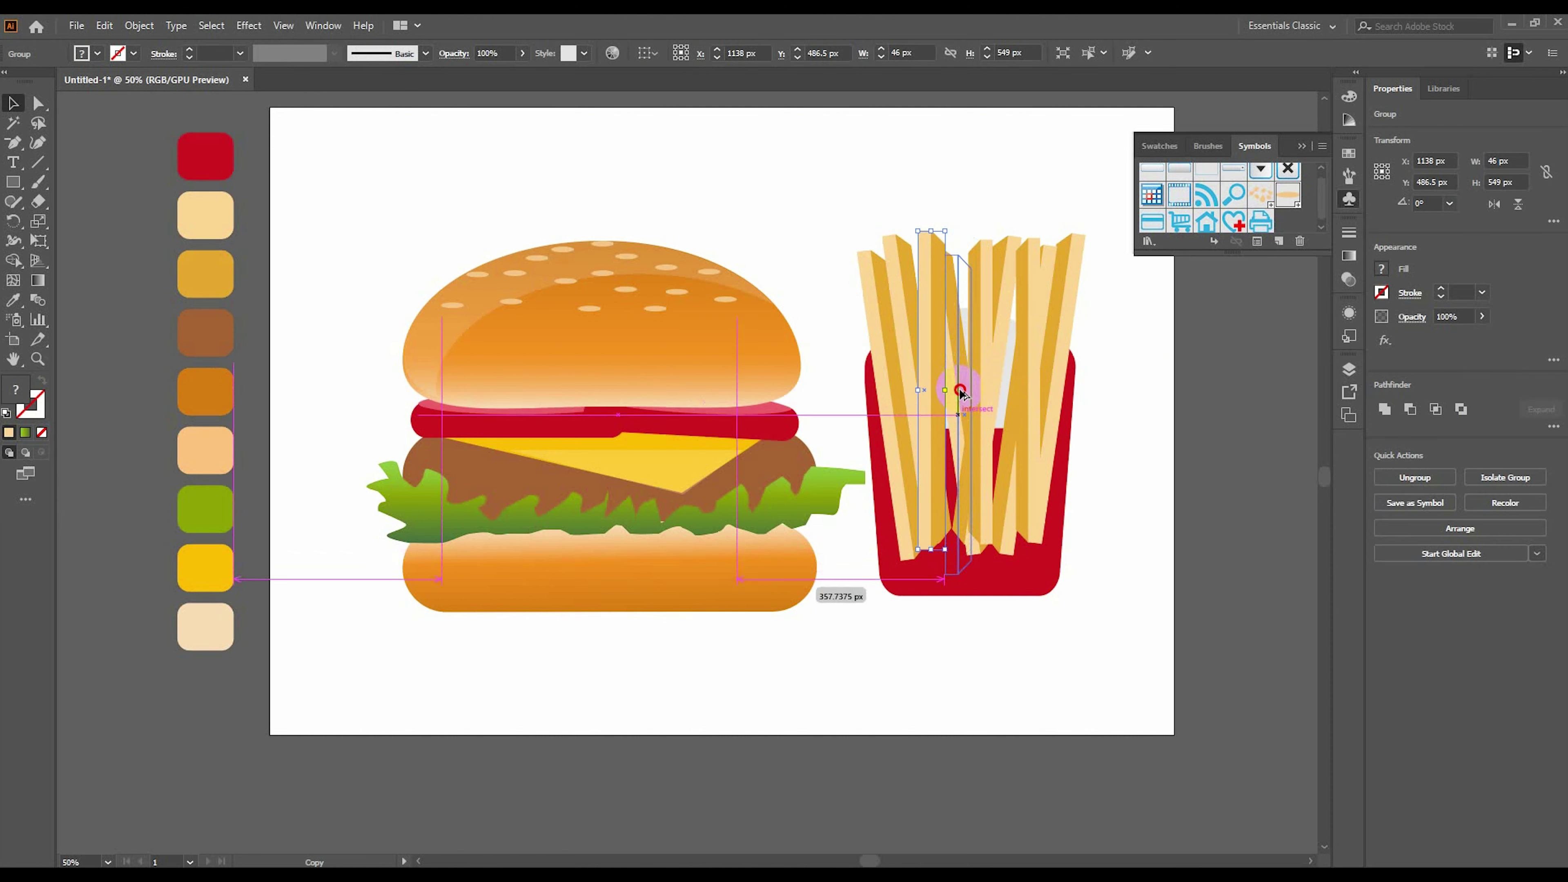
{"action": "left_click_drag", "start_coordinate": [1002, 401], "coordinate": [958, 294]}
Bring one fry in front of the red box and shift it slightly right.
{"action": "left_click", "coordinate": [1120, 529]}
{"action": "right_click", "coordinate": [956, 590]}
{"action": "left_click", "coordinate": [1115, 470]}
{"action": "left_click", "coordinate": [986, 378]}
{"action": "right_click", "coordinate": [989, 318]}
{"action": "left_click", "coordinate": [1167, 521]}
{"action": "mouse_move", "coordinate": [980, 406]}
{"action": "left_mouse_down"}
{"action": "mouse_move", "coordinate": [1045, 385]}
{"action": "mouse_move", "coordinate": [990, 392]}
{"action": "left_mouse_up"}
Send the middle fry behind the red box, then select all the fries and the box.
{"action": "left_click", "coordinate": [985, 440]}
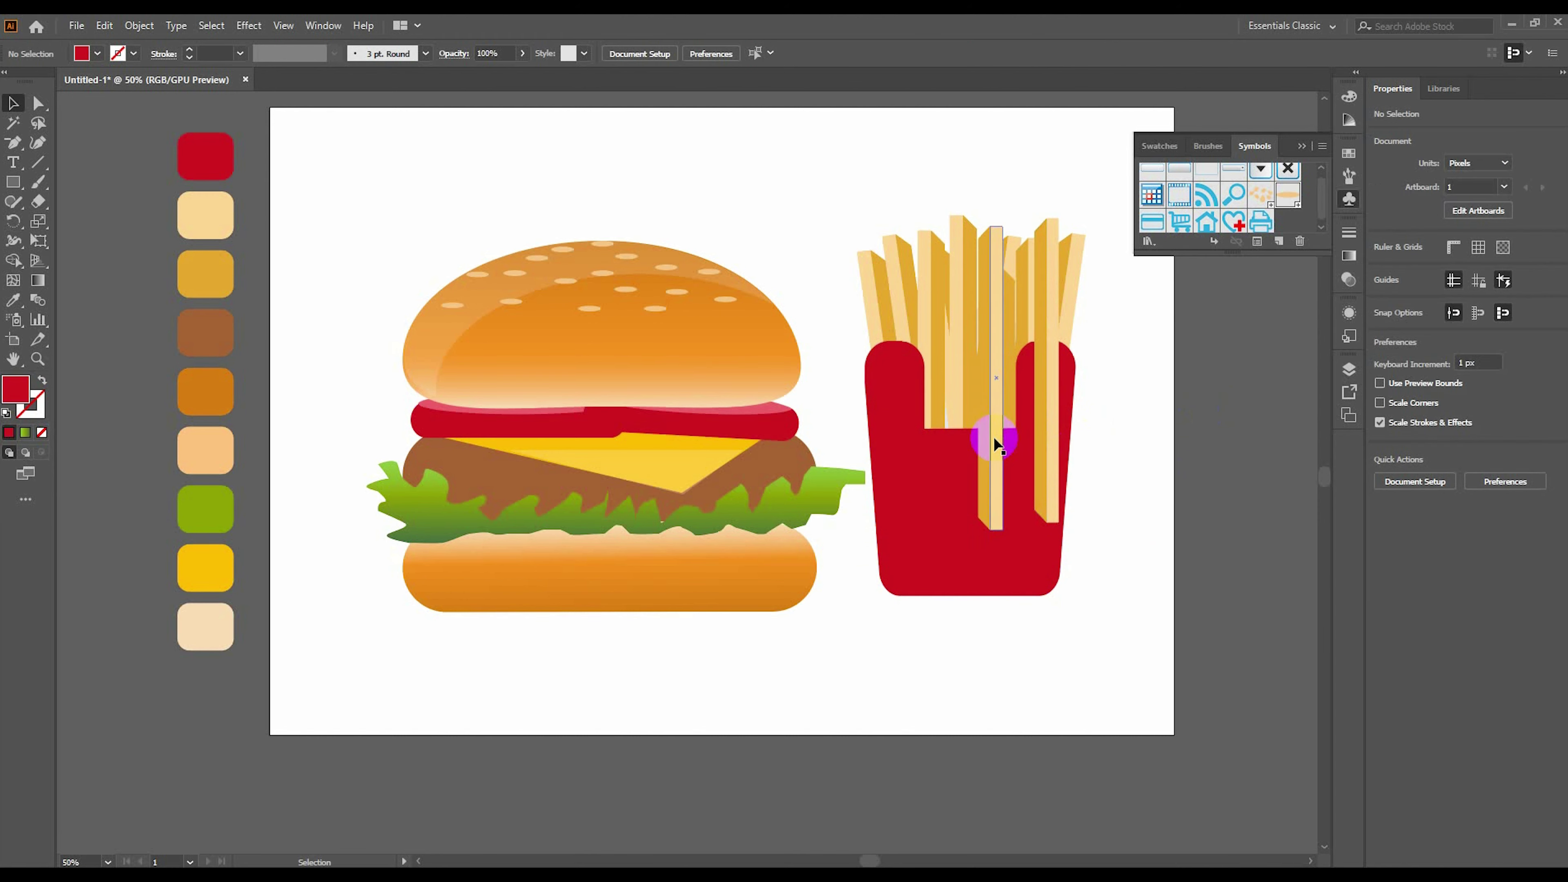
{"action": "right_click", "coordinate": [991, 434]}
{"action": "left_click", "coordinate": [872, 346]}
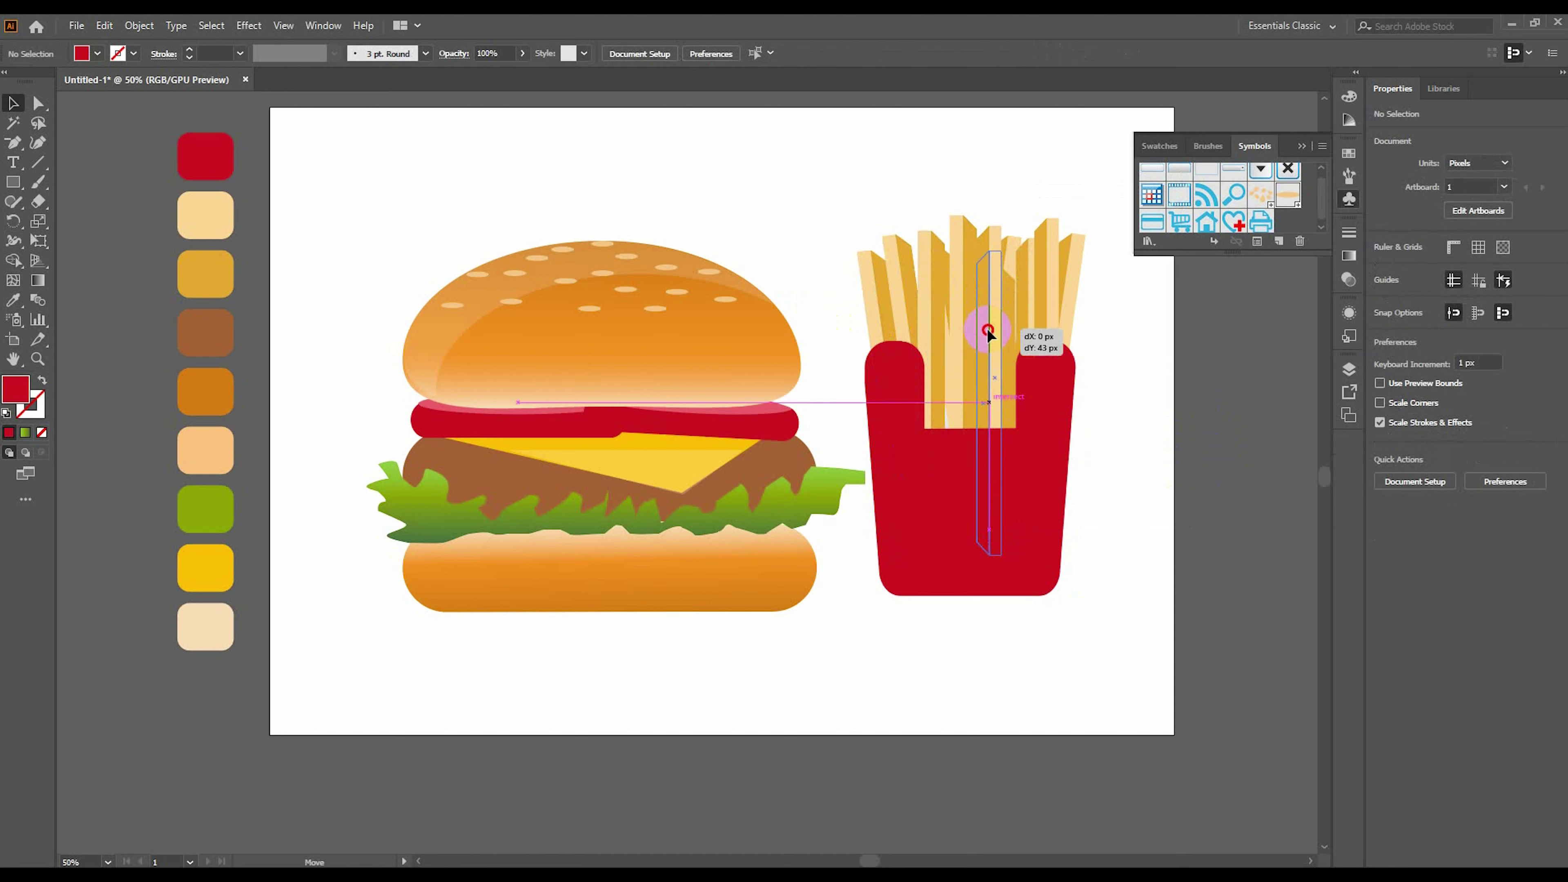
{"action": "left_click_drag", "start_coordinate": [987, 333], "coordinate": [988, 334]}
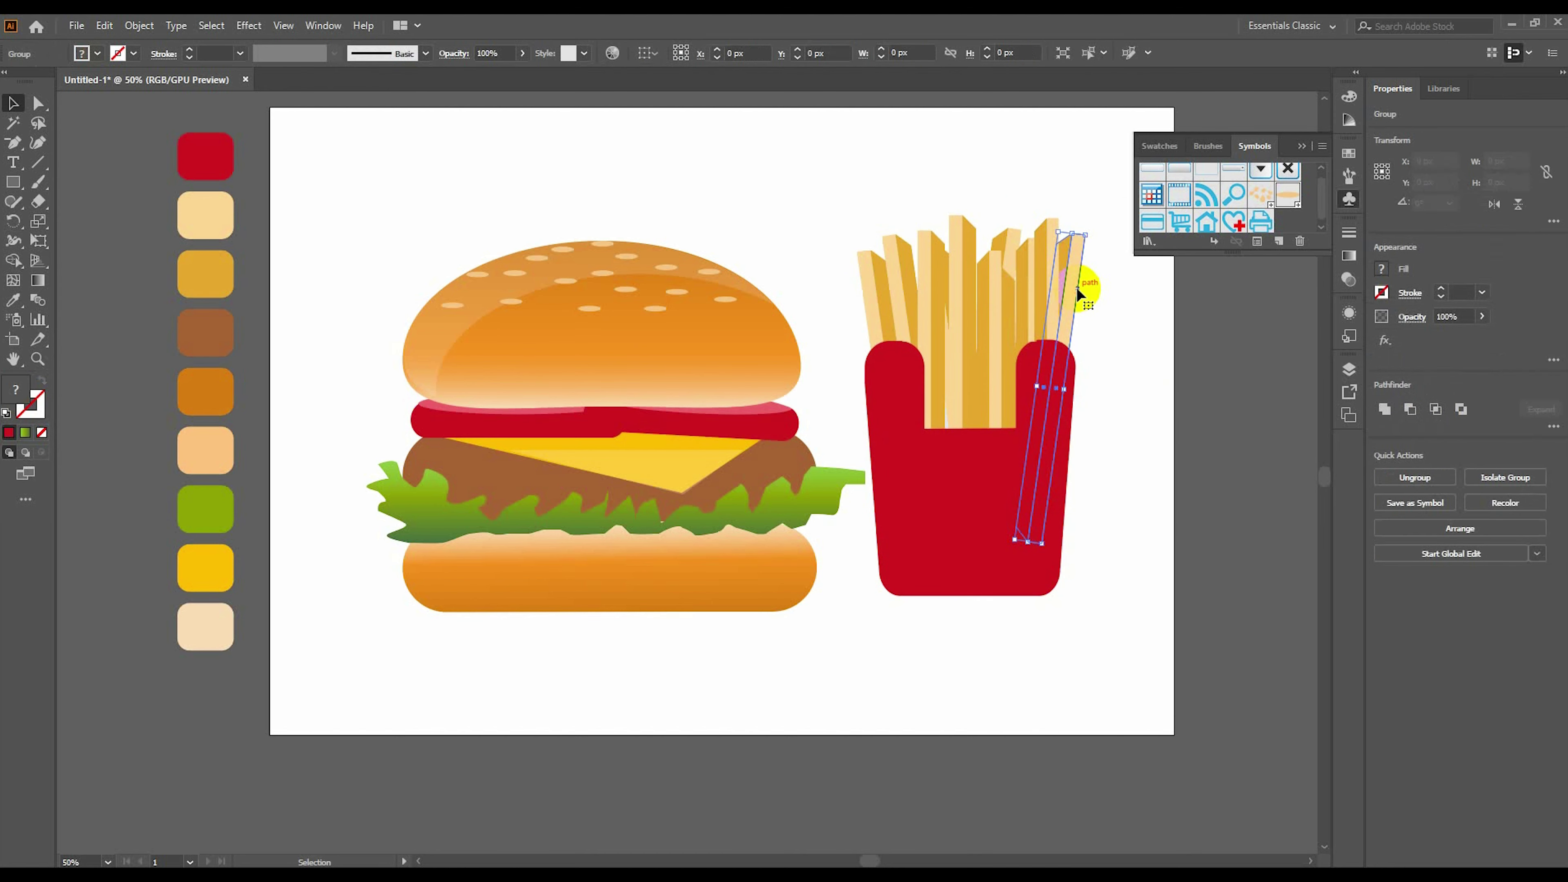
{"action": "left_click_drag", "start_coordinate": [1085, 395], "coordinate": [1050, 370]}
{"action": "right_click", "coordinate": [1062, 394]}
Group the fries with their box, group the burger parts, and move the burger closer.
{"action": "left_click", "coordinate": [1138, 519]}
{"action": "left_click_drag", "start_coordinate": [346, 223], "coordinate": [821, 624]}
{"action": "right_click", "coordinate": [536, 489]}
{"action": "left_click", "coordinate": [602, 710]}
{"action": "right_click", "coordinate": [630, 553]}
{"action": "left_click", "coordinate": [804, 665]}
{"action": "left_click_drag", "start_coordinate": [725, 587], "coordinate": [758, 590]}
Close the Symbols panel, nudge the burger slightly left, and ungroup it.
{"action": "left_click", "coordinate": [1322, 146]}
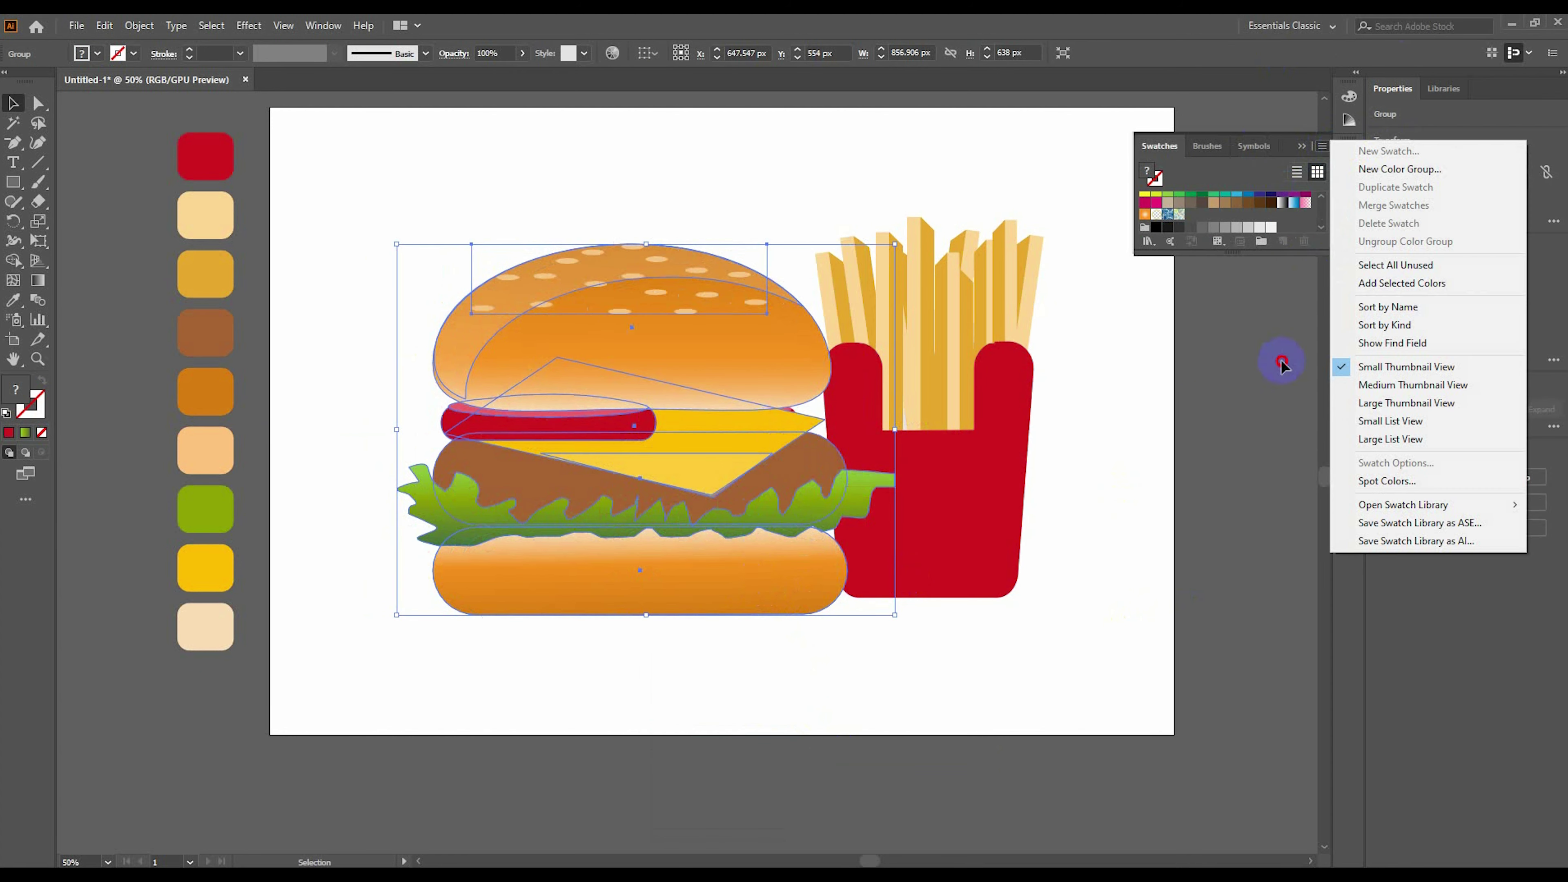
{"action": "left_click", "coordinate": [1299, 146]}
{"action": "left_click_drag", "start_coordinate": [784, 408], "coordinate": [773, 405]}
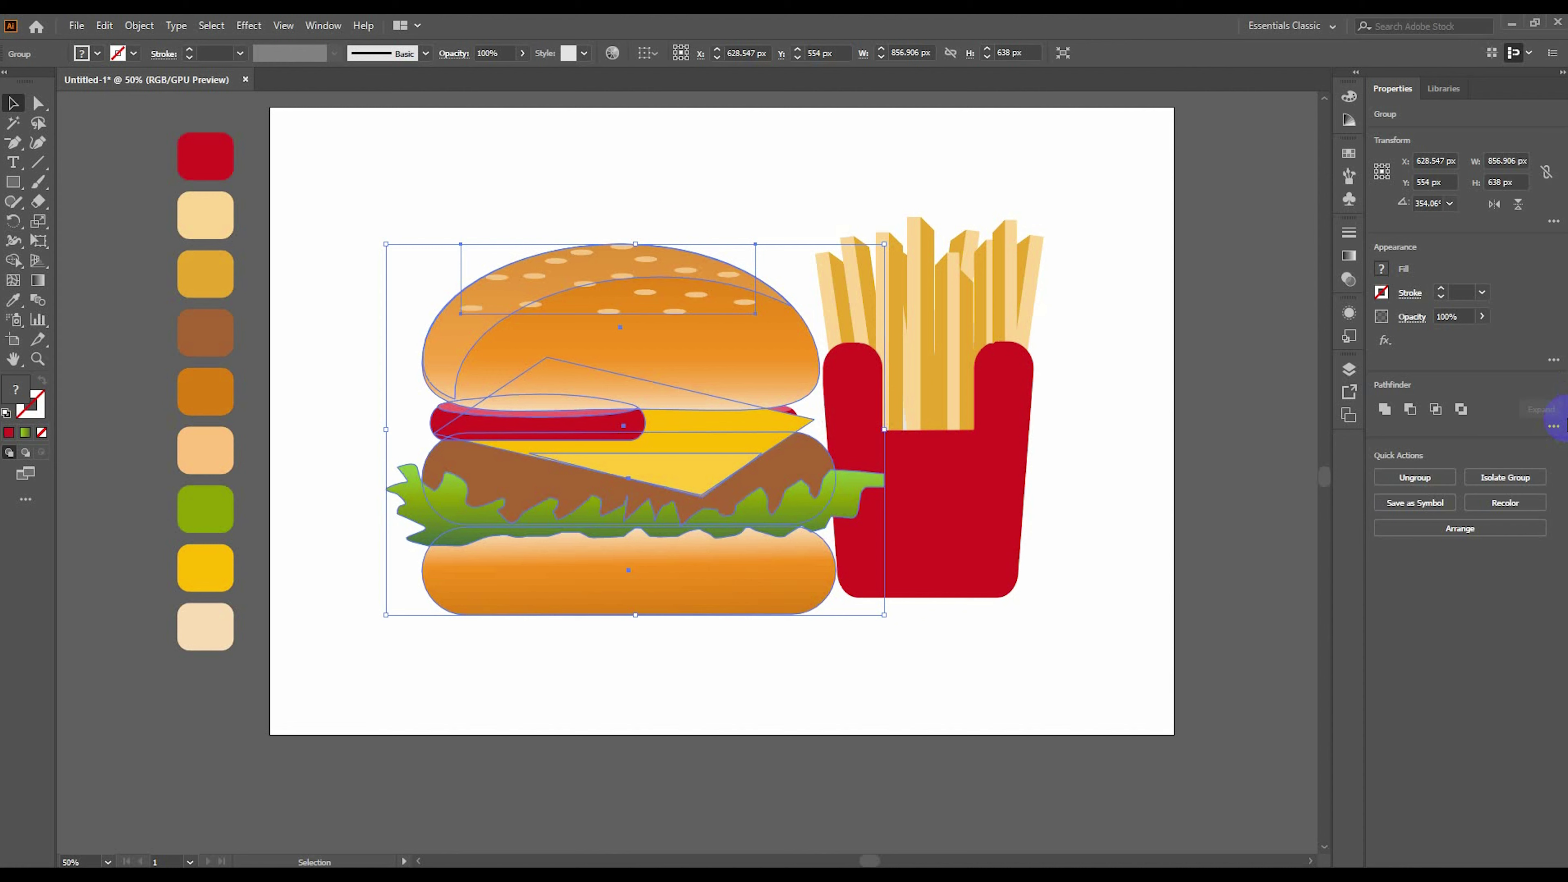
{"action": "right_click", "coordinate": [728, 436]}
{"action": "left_click", "coordinate": [773, 574]}
Bring the red sauce forward step by step until it sits in front of the cheese.
{"action": "left_click", "coordinate": [770, 420]}
{"action": "right_click", "coordinate": [792, 411]}
{"action": "left_click", "coordinate": [1018, 633]}
{"action": "mouse_move", "coordinate": [866, 614]}
{"action": "right_click", "coordinate": [782, 421]}
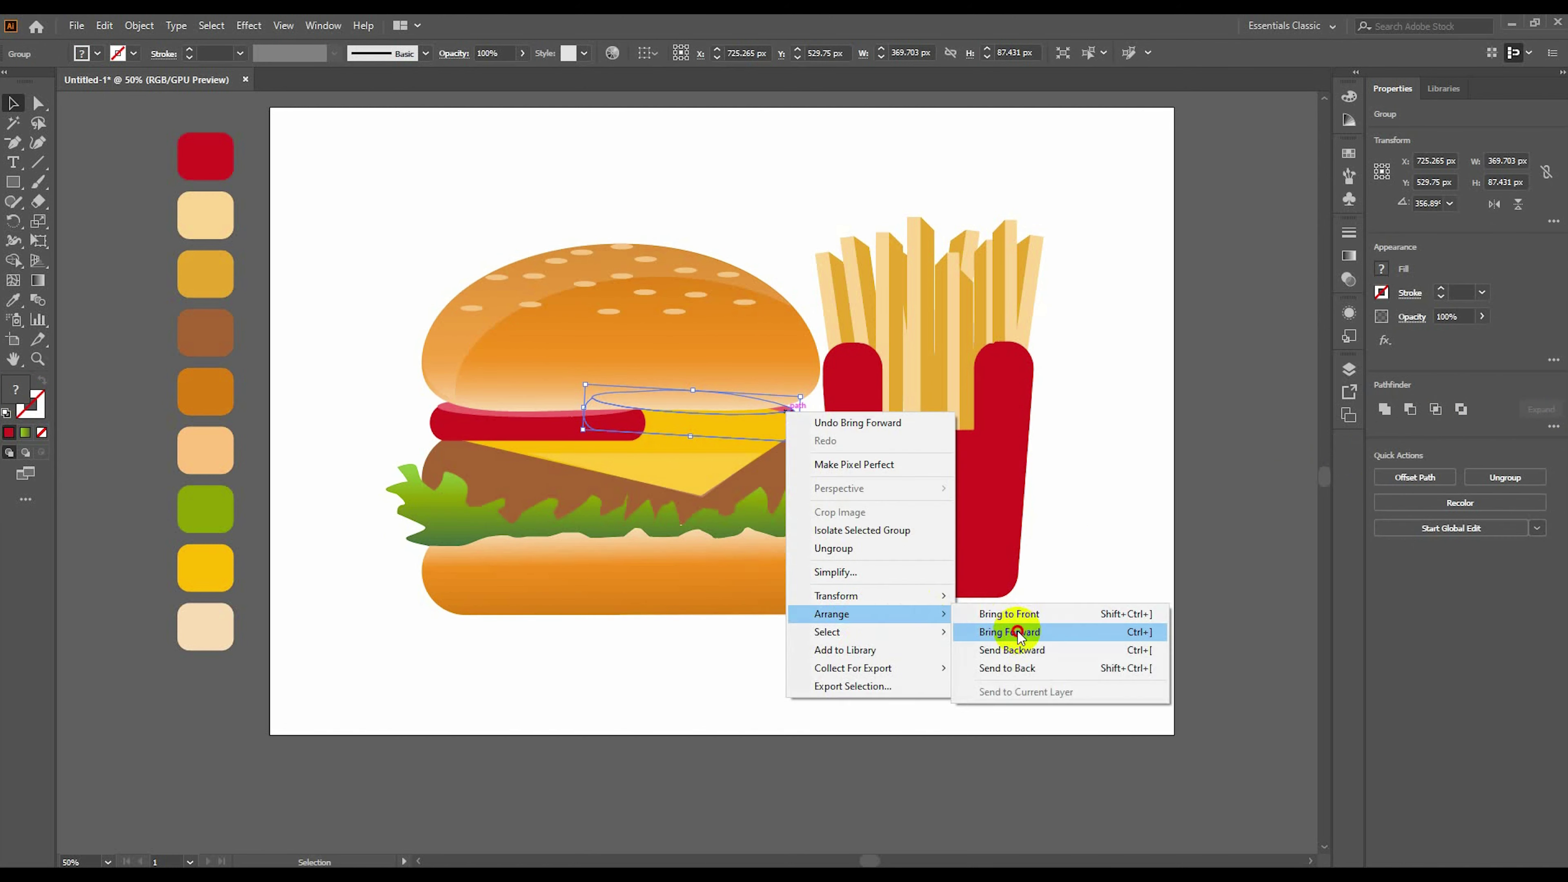
{"action": "left_click", "coordinate": [1005, 636]}
{"action": "right_click", "coordinate": [777, 412]}
{"action": "left_click", "coordinate": [1018, 614]}
{"action": "left_click", "coordinate": [1066, 328]}
Pull the cheese slice's right corner left and down.
{"action": "left_click", "coordinate": [677, 464]}
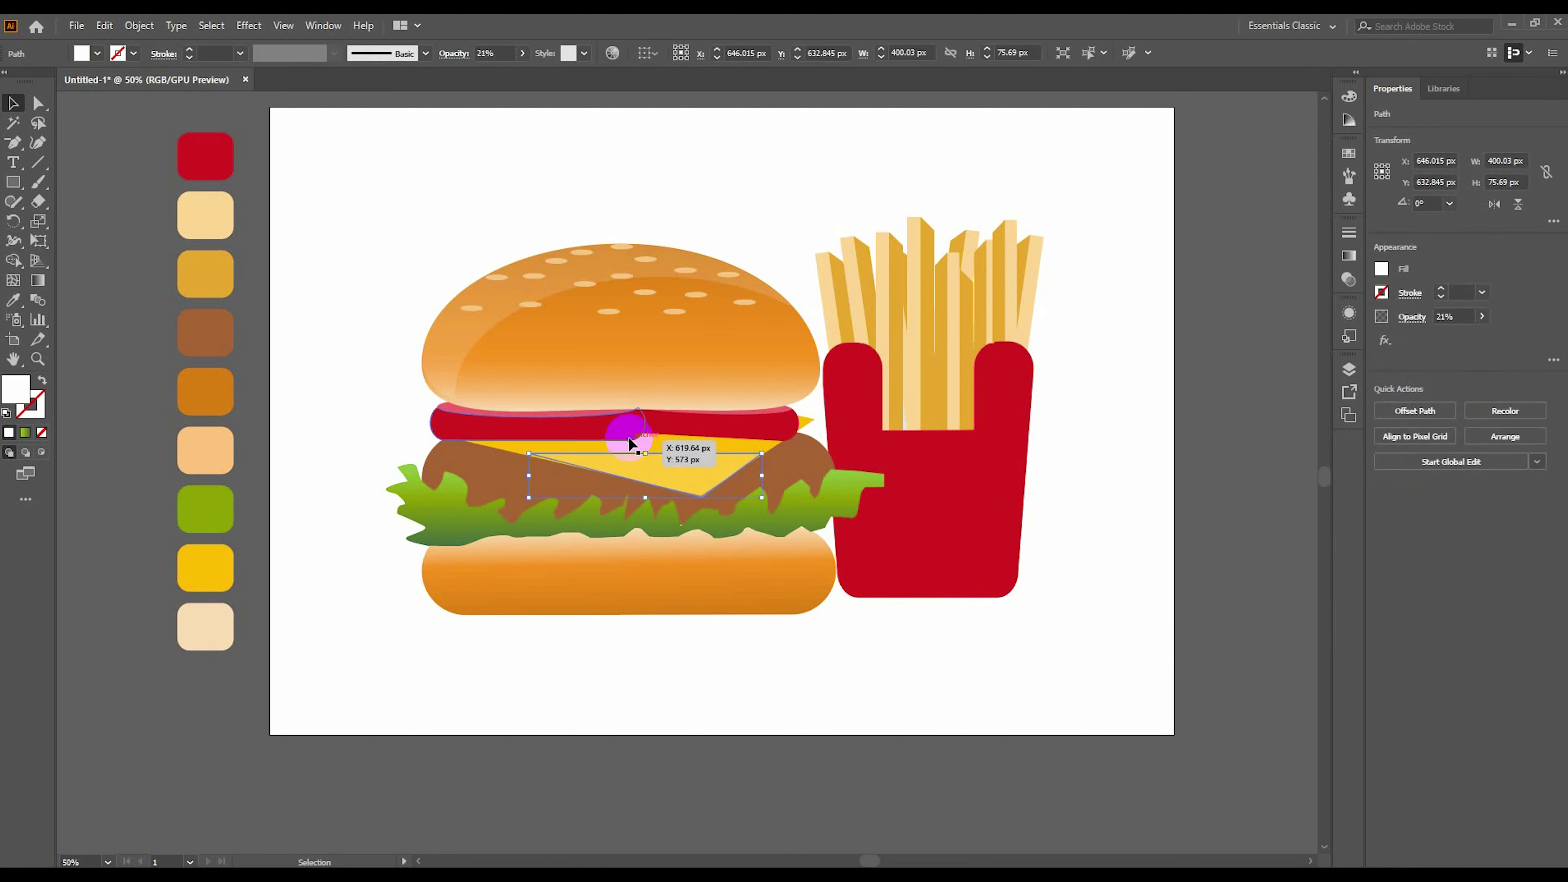
{"action": "left_click", "coordinate": [41, 103]}
{"action": "left_click_drag", "start_coordinate": [812, 421], "coordinate": [818, 432]}
Reshape the cheese slice's corners, pulling the left one down and adjusting the right end.
{"action": "left_click_drag", "start_coordinate": [434, 436], "coordinate": [434, 444]}
{"action": "left_click", "coordinate": [144, 53]}
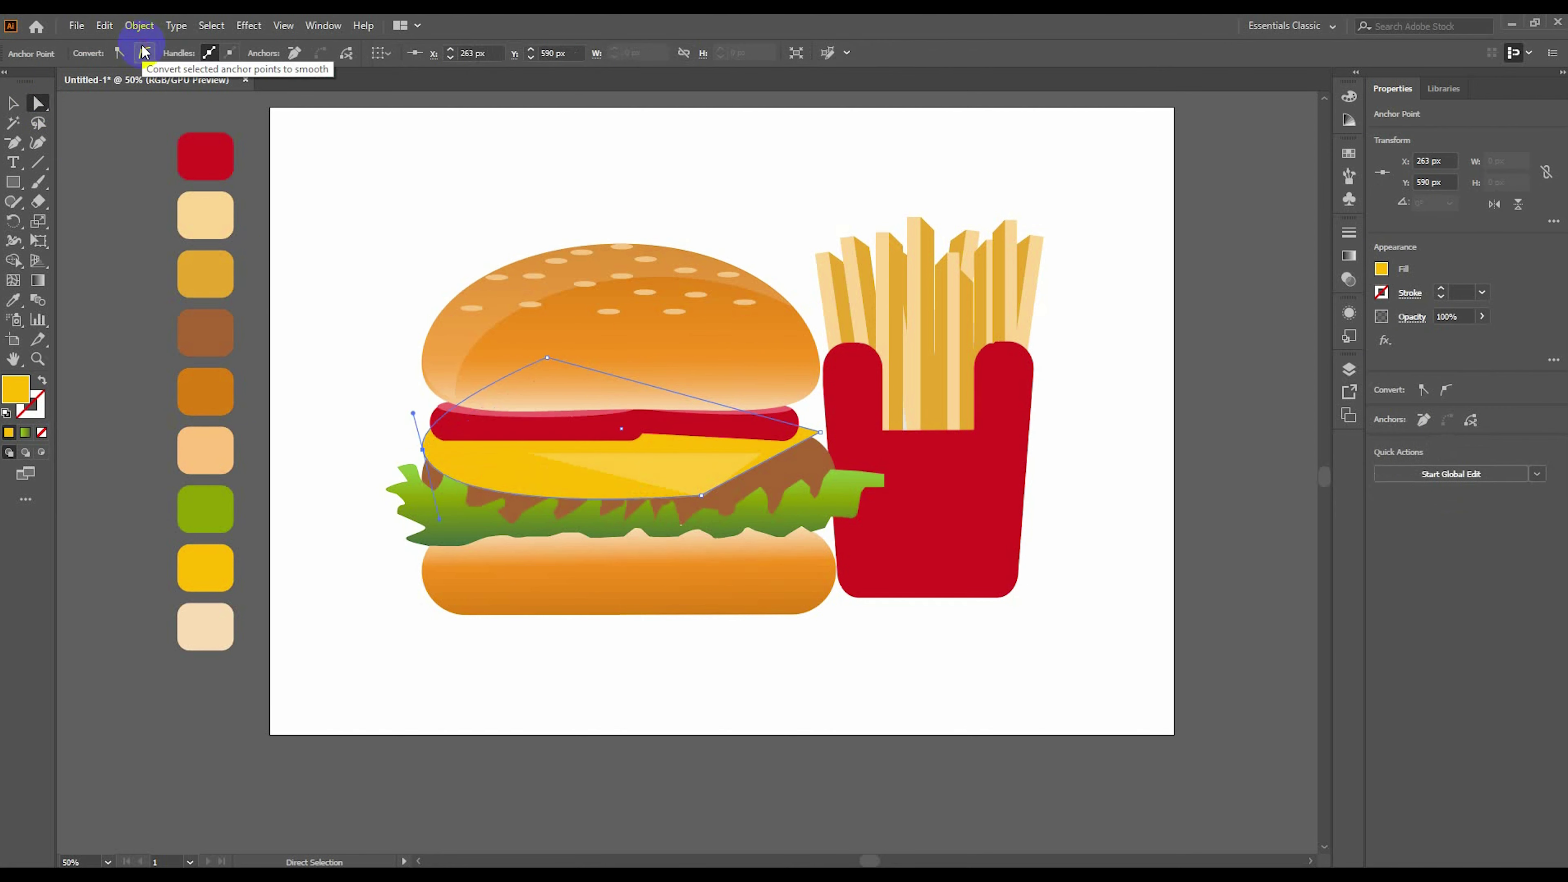
{"action": "left_click_drag", "start_coordinate": [466, 473], "coordinate": [397, 445]}
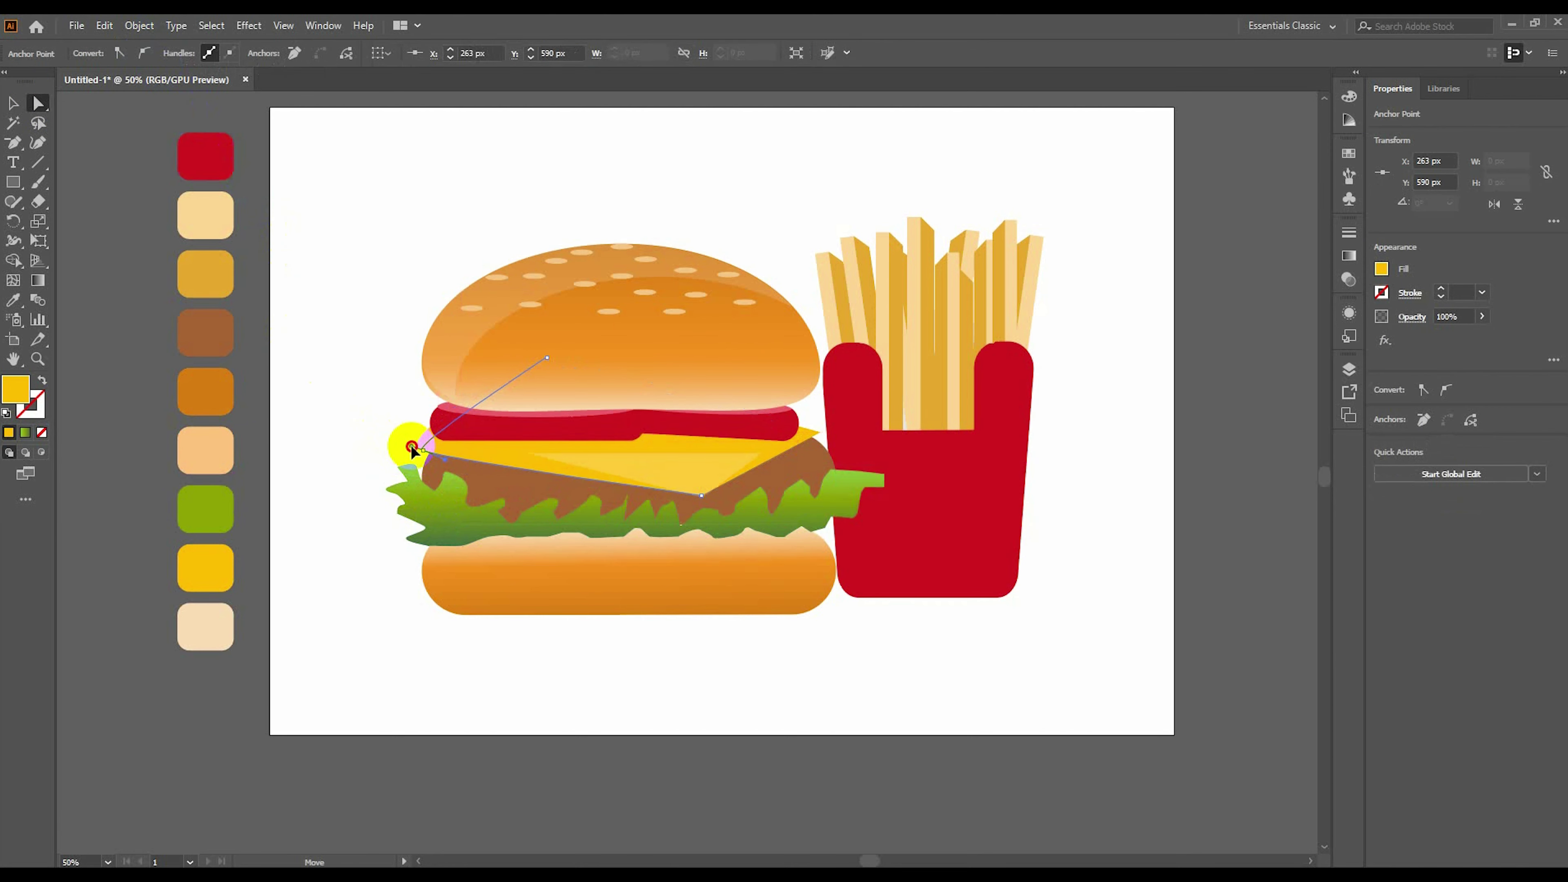
{"action": "mouse_move", "coordinate": [560, 430]}
{"action": "left_mouse_down"}
{"action": "mouse_move", "coordinate": [367, 414]}
{"action": "mouse_move", "coordinate": [332, 448]}
{"action": "left_mouse_up"}
{"action": "left_click", "coordinate": [334, 442]}
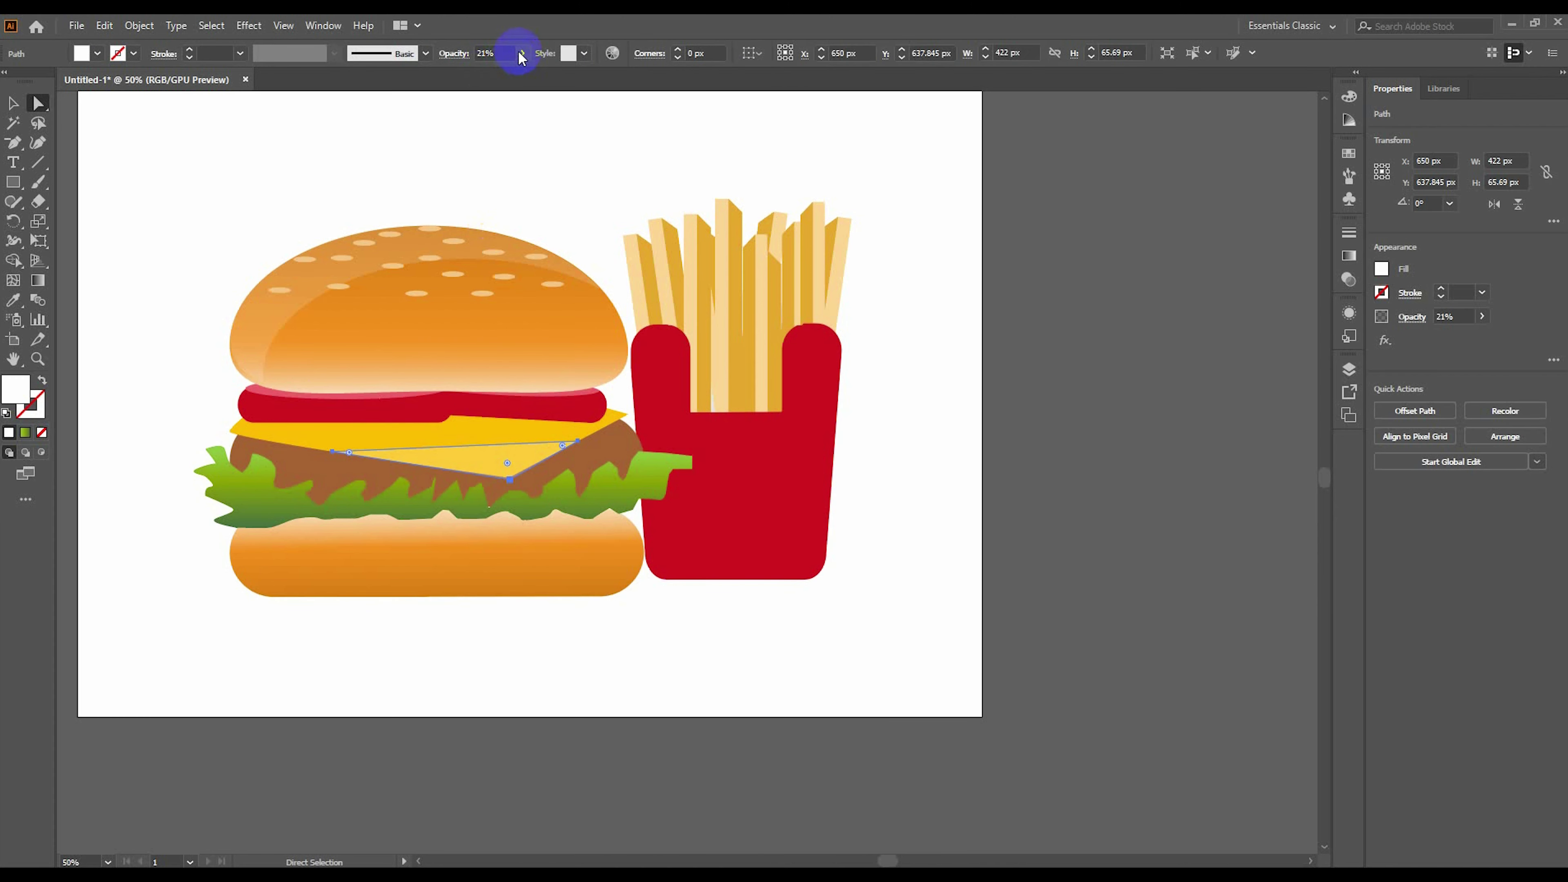
{"action": "left_click", "coordinate": [892, 517]}
{"action": "left_click_drag", "start_coordinate": [891, 517], "coordinate": [816, 529]}
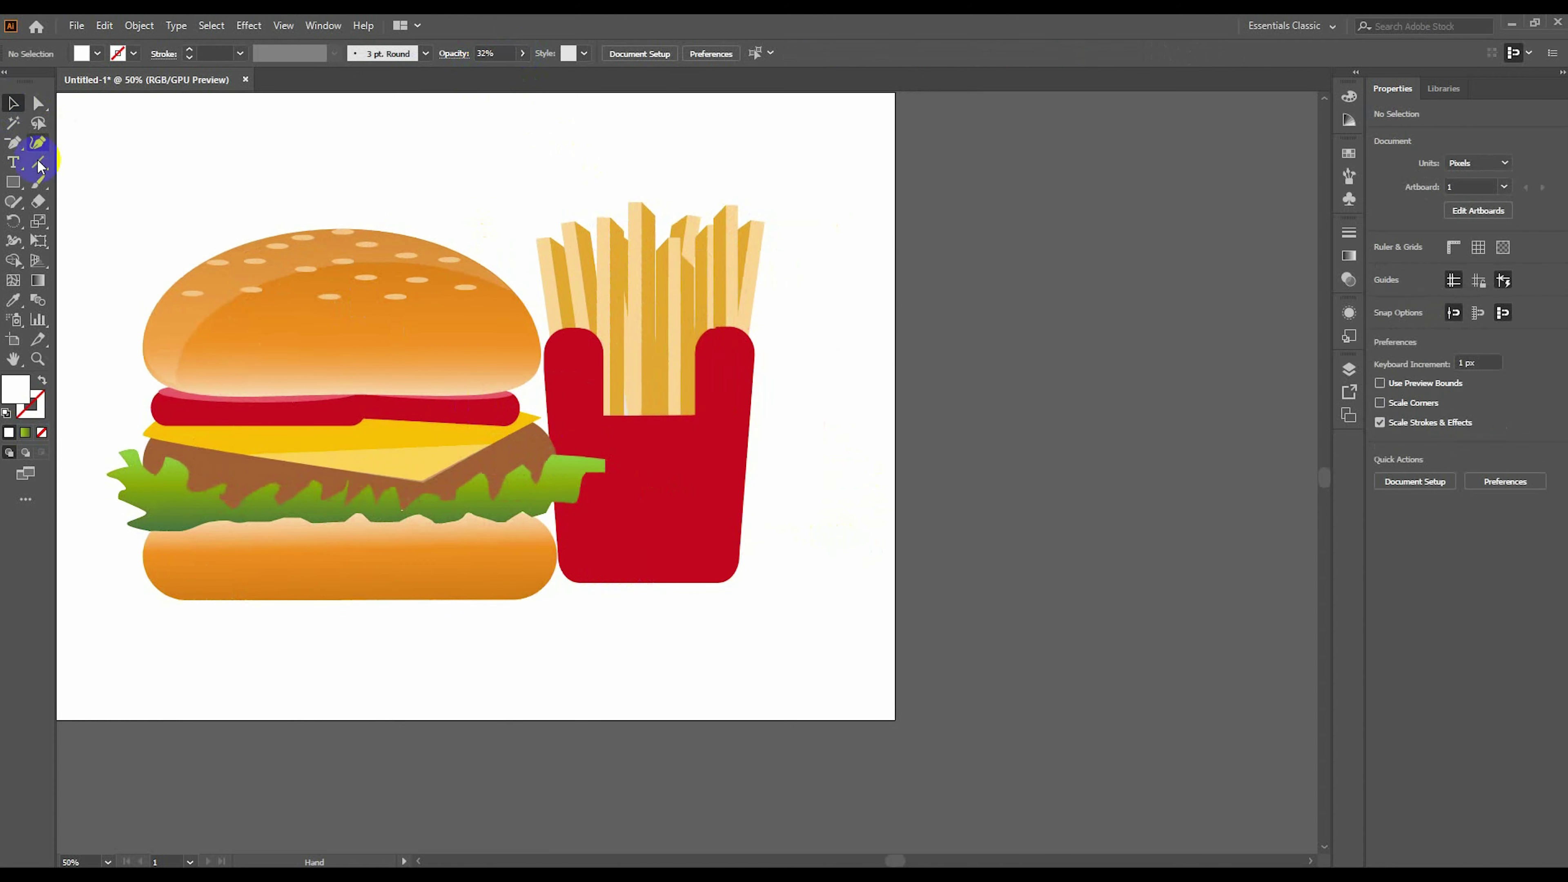
{"action": "left_click", "coordinate": [529, 442]}
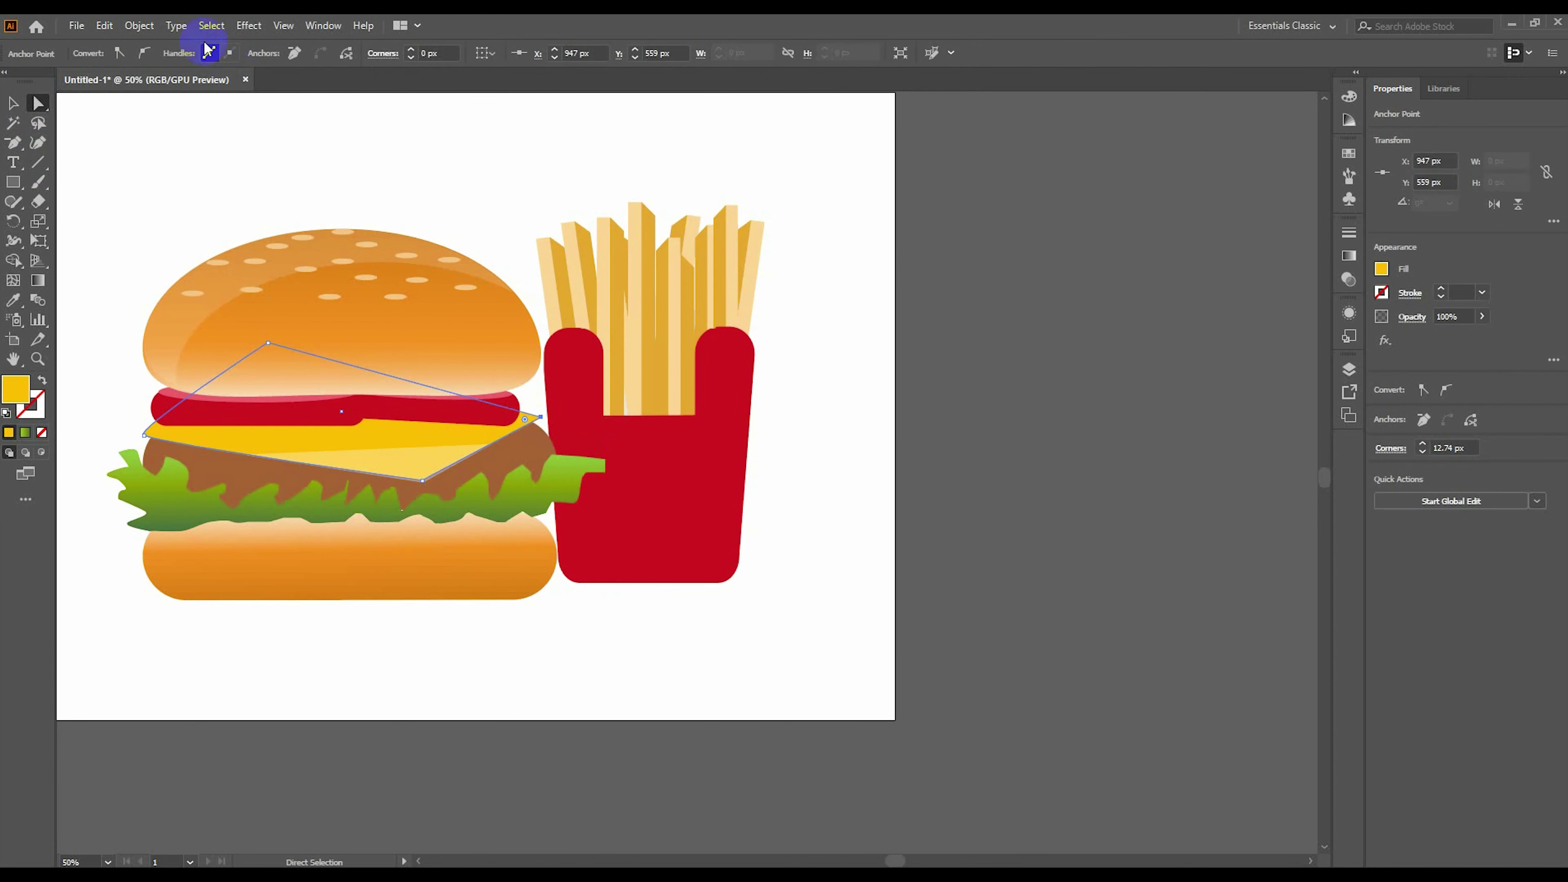
{"action": "left_click_drag", "start_coordinate": [540, 397], "coordinate": [544, 396]}
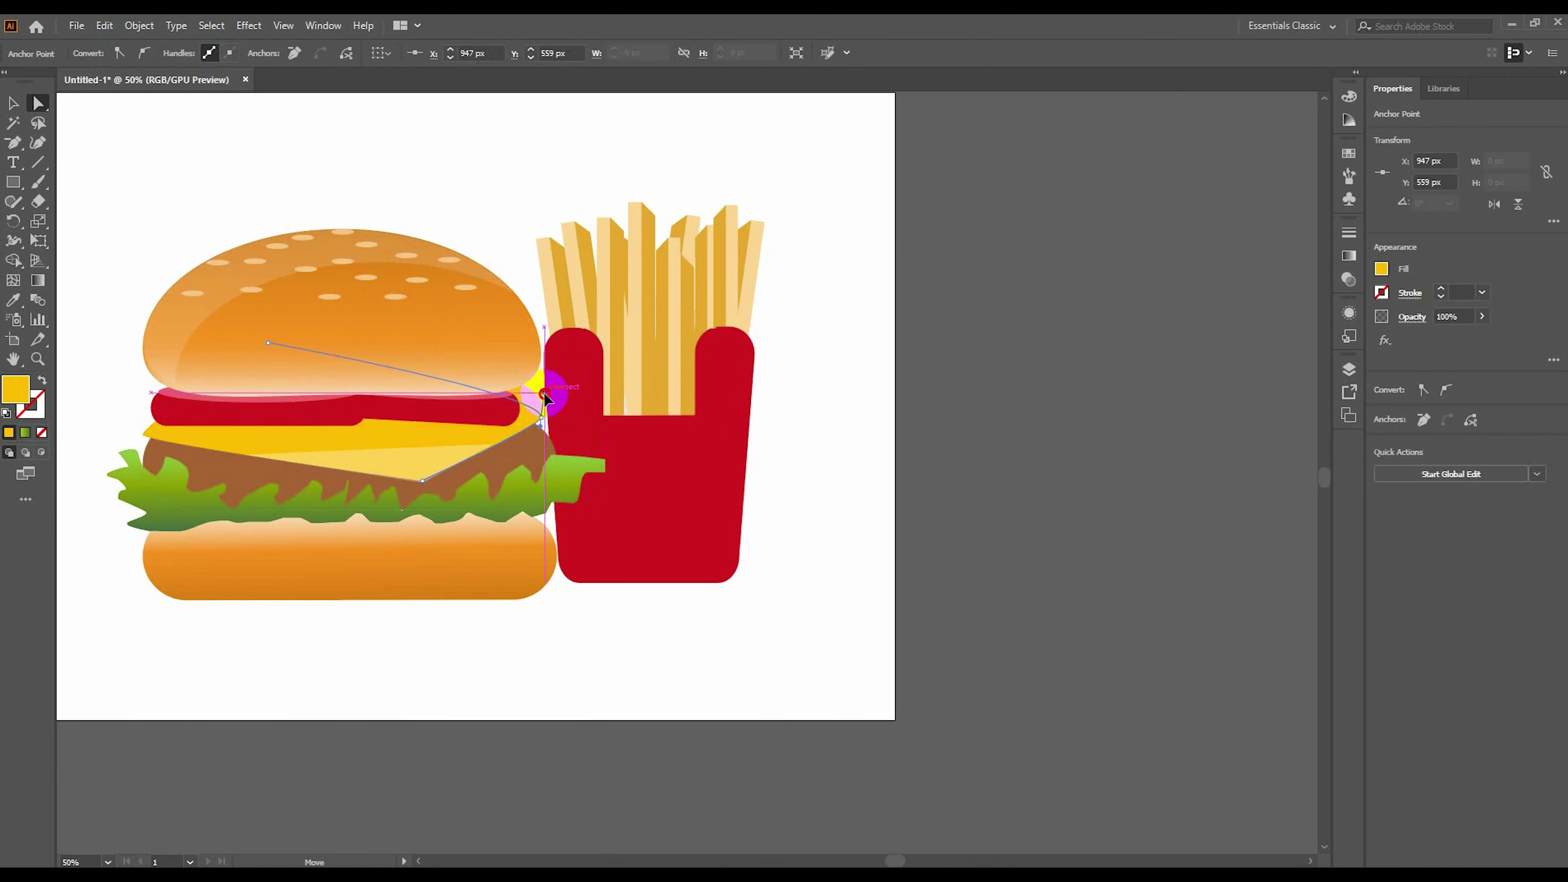
Move the burger slightly left and up, then ungroup it.
{"action": "key", "text": "v"}
{"action": "left_click", "coordinate": [221, 462]}
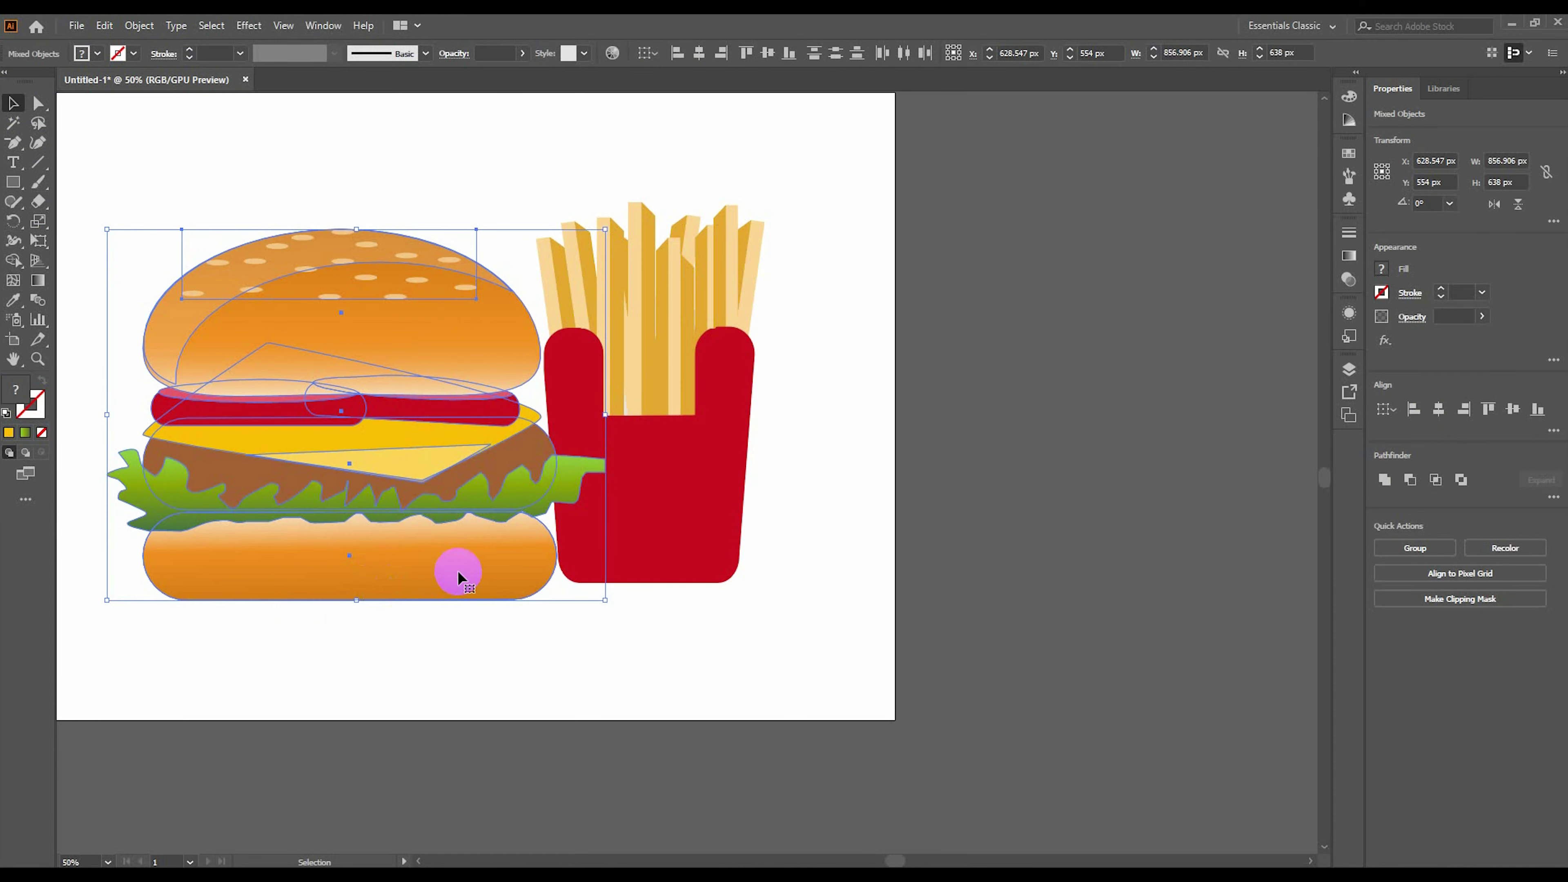
{"action": "left_click_drag", "start_coordinate": [467, 584], "coordinate": [434, 578]}
{"action": "left_click", "coordinate": [512, 589]}
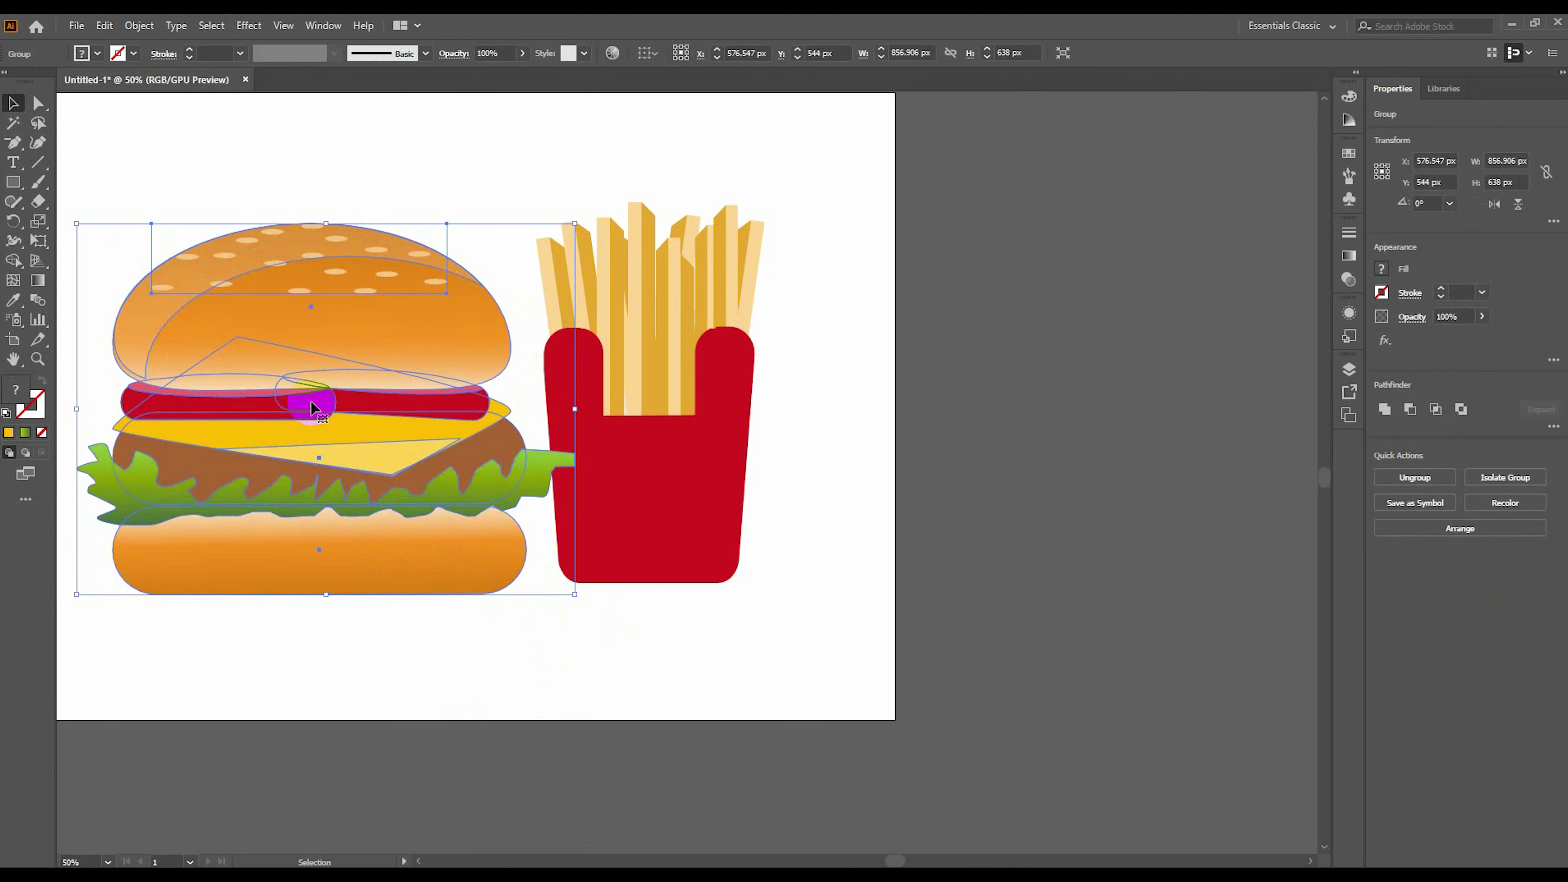
{"action": "right_click", "coordinate": [252, 543]}
{"action": "left_click", "coordinate": [296, 654]}
{"action": "left_click", "coordinate": [248, 407]}
Lower the tomato highlight's opacity to 13%.
{"action": "right_click", "coordinate": [309, 411]}
{"action": "left_click", "coordinate": [104, 25]}
{"action": "left_click", "coordinate": [140, 154]}
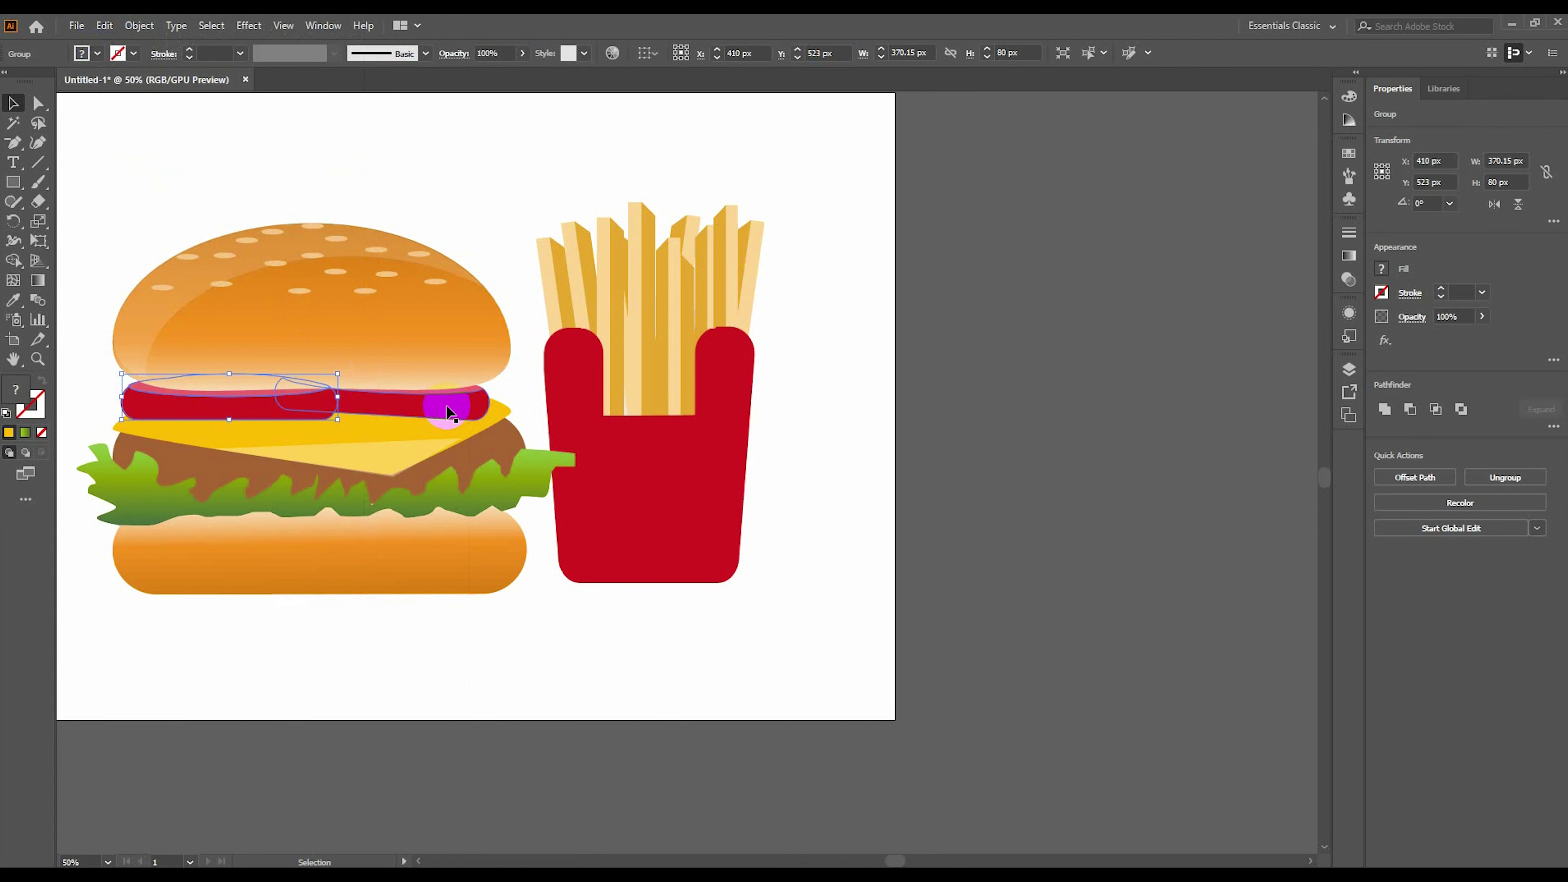
{"action": "left_click", "coordinate": [97, 53]}
{"action": "left_click_drag", "start_coordinate": [521, 55], "coordinate": [473, 75]}
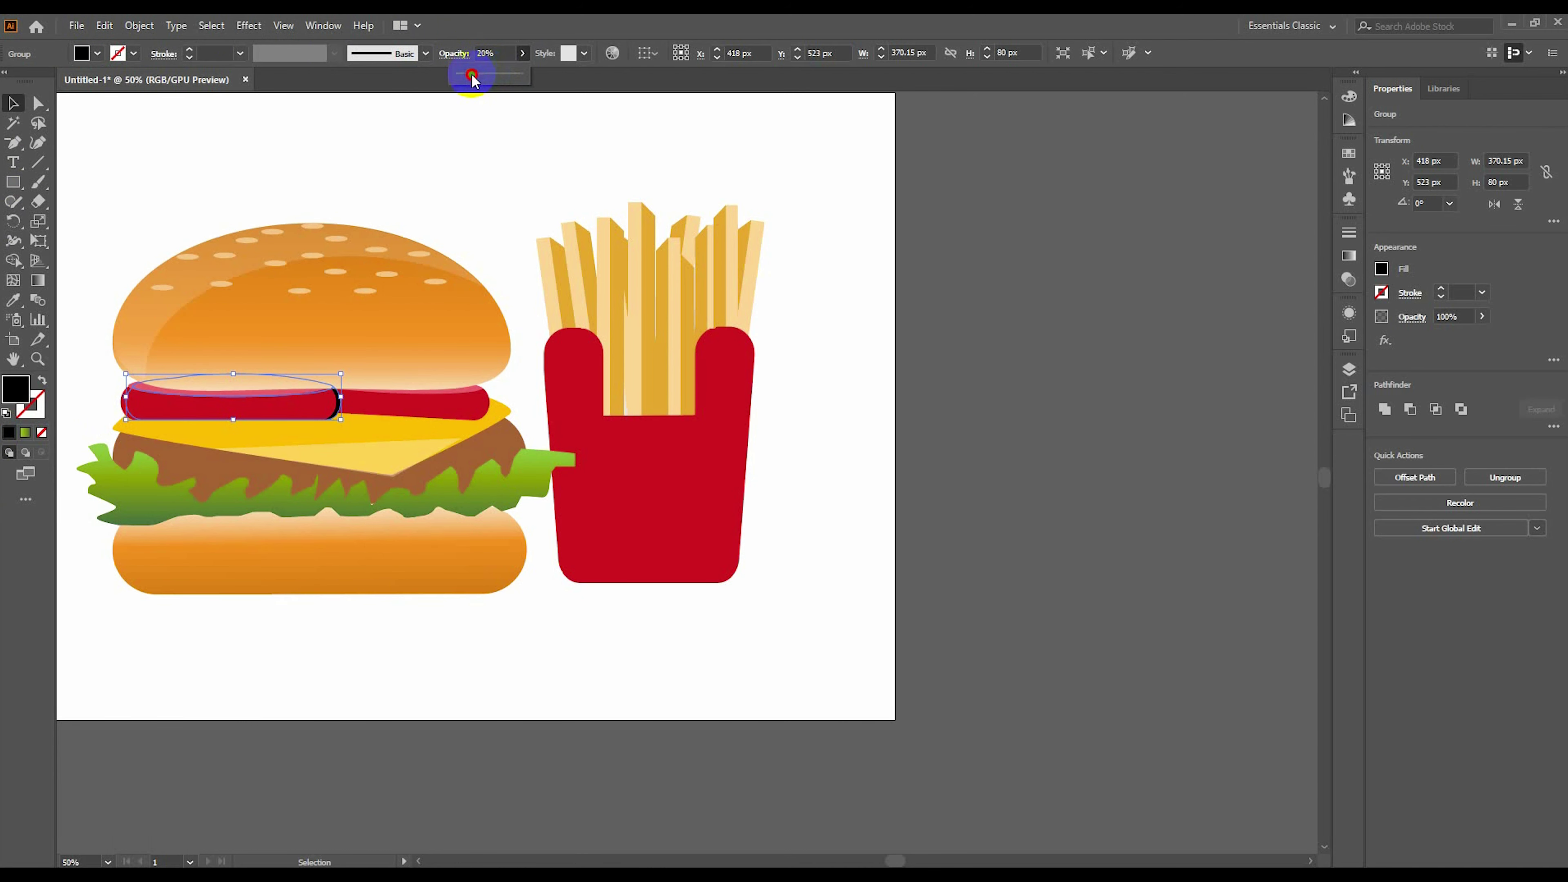
{"action": "left_click", "coordinate": [339, 409]}
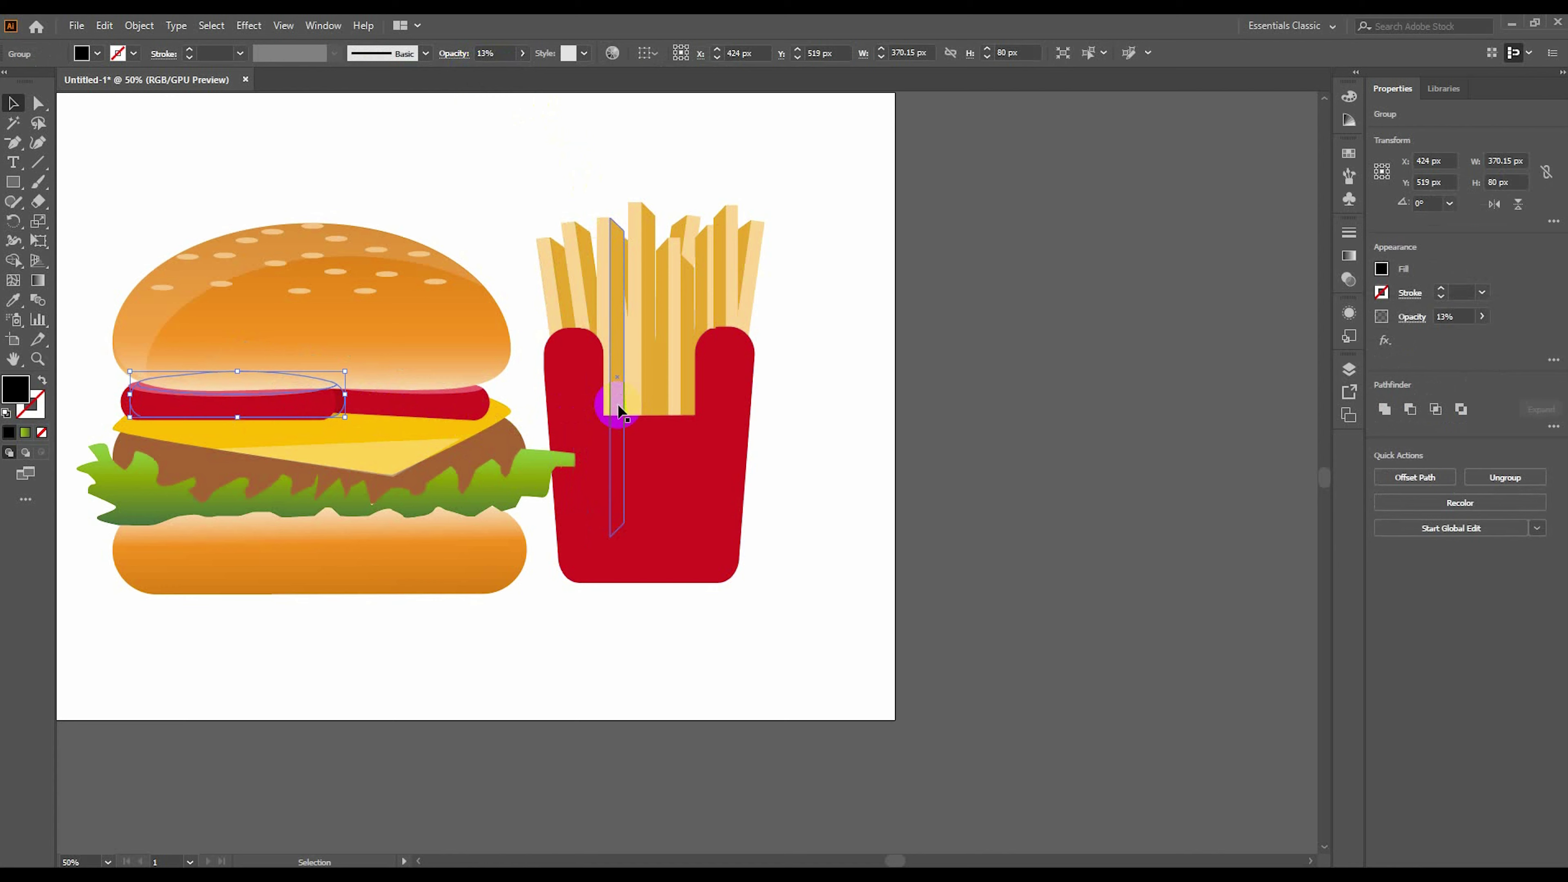
{"action": "left_click", "coordinate": [487, 467]}
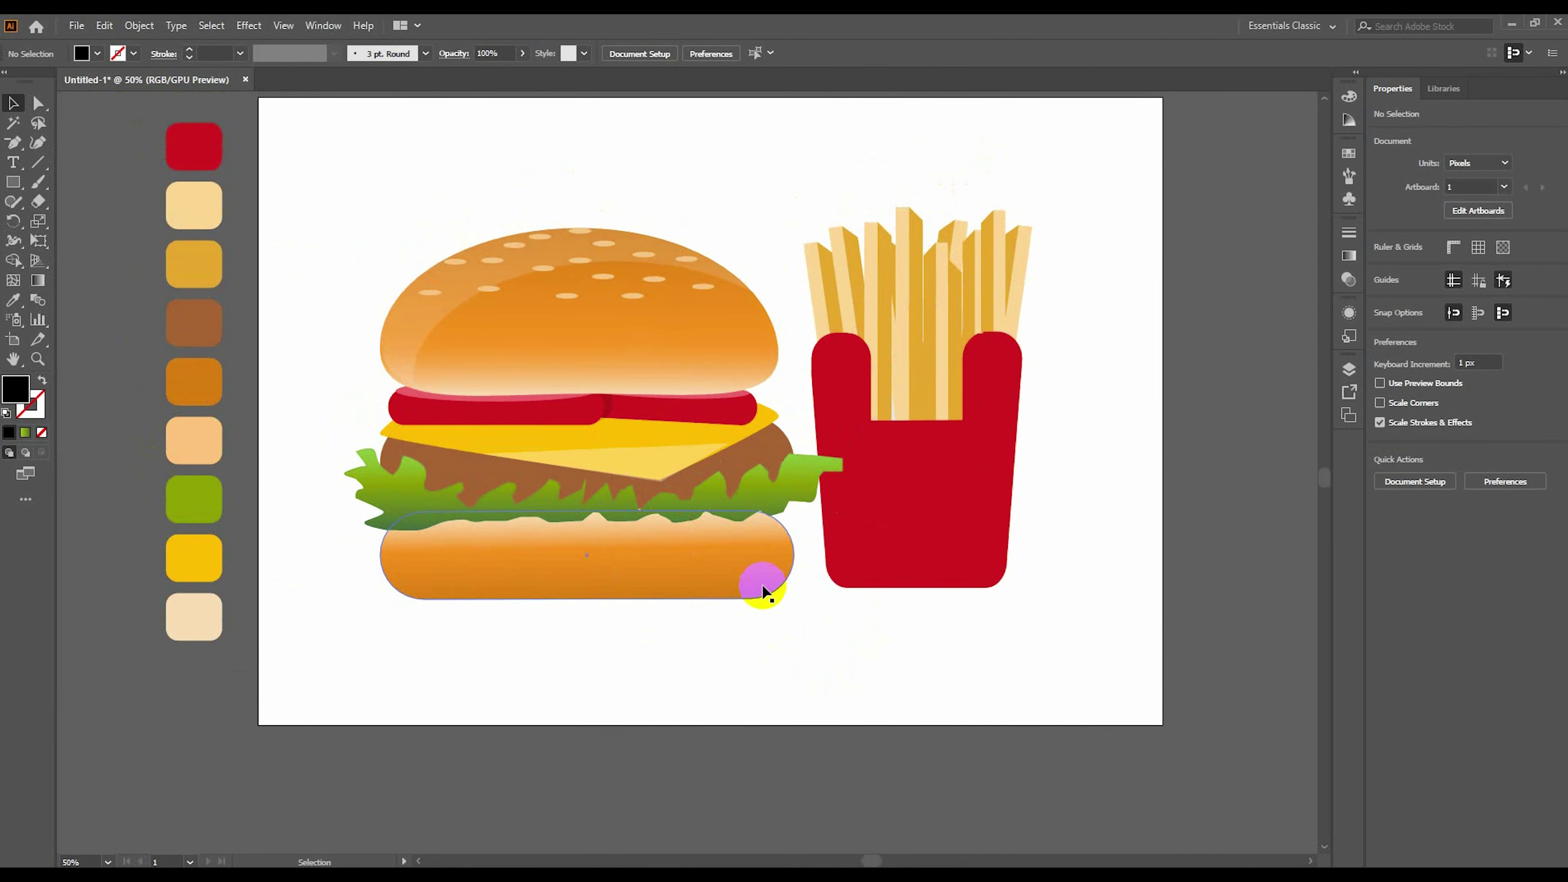
Draw a yellow-filled ellipse below the artboard.
{"action": "left_click", "coordinate": [918, 464]}
{"action": "left_click", "coordinate": [799, 426]}
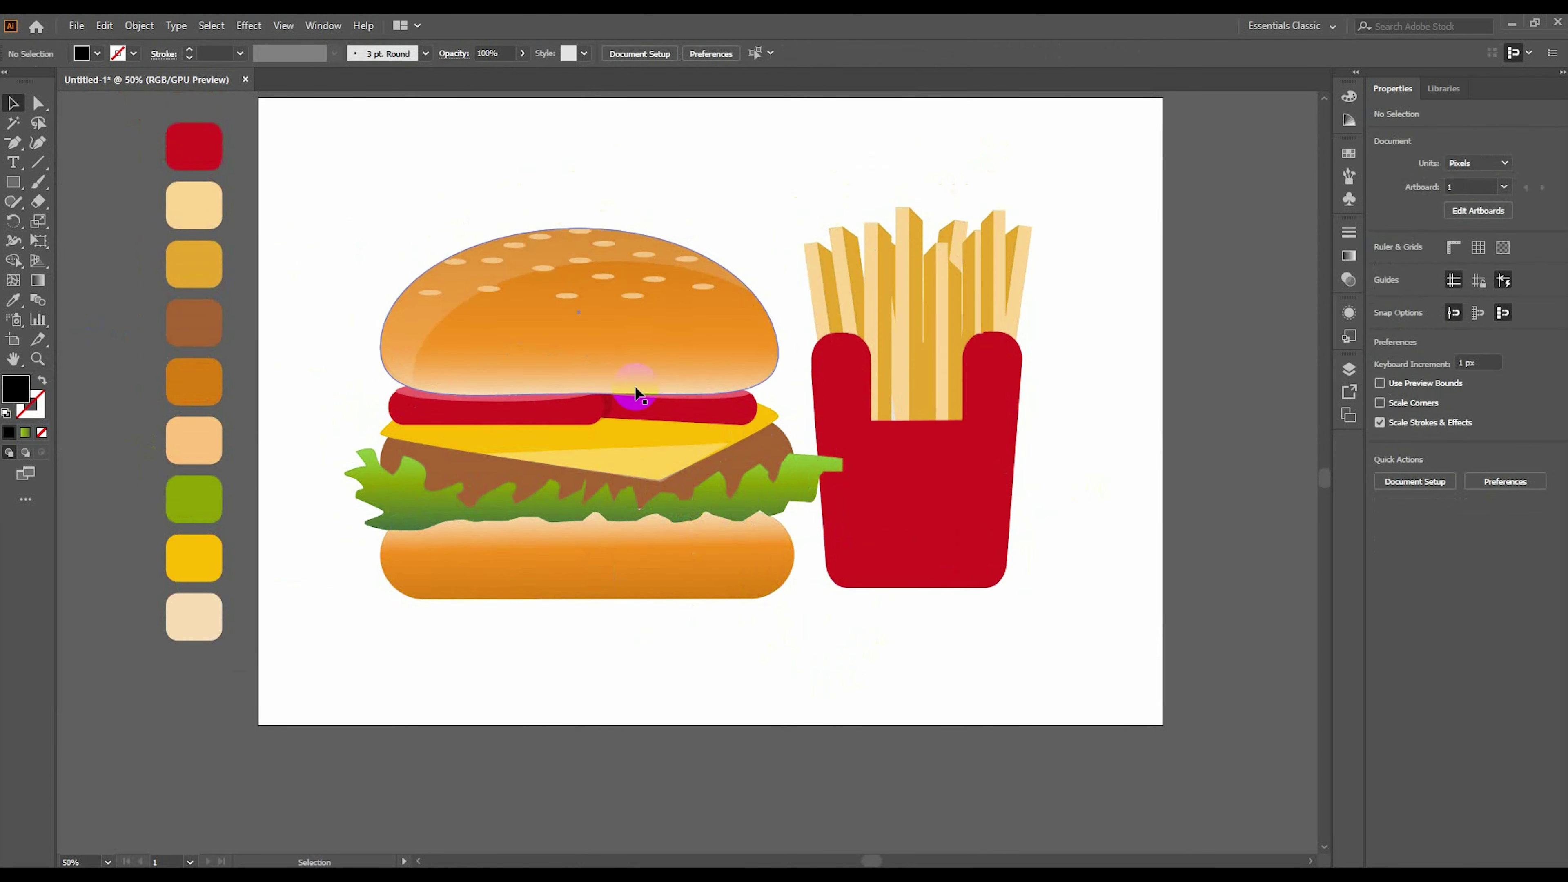
{"action": "left_click", "coordinate": [13, 182]}
{"action": "left_click", "coordinate": [92, 221]}
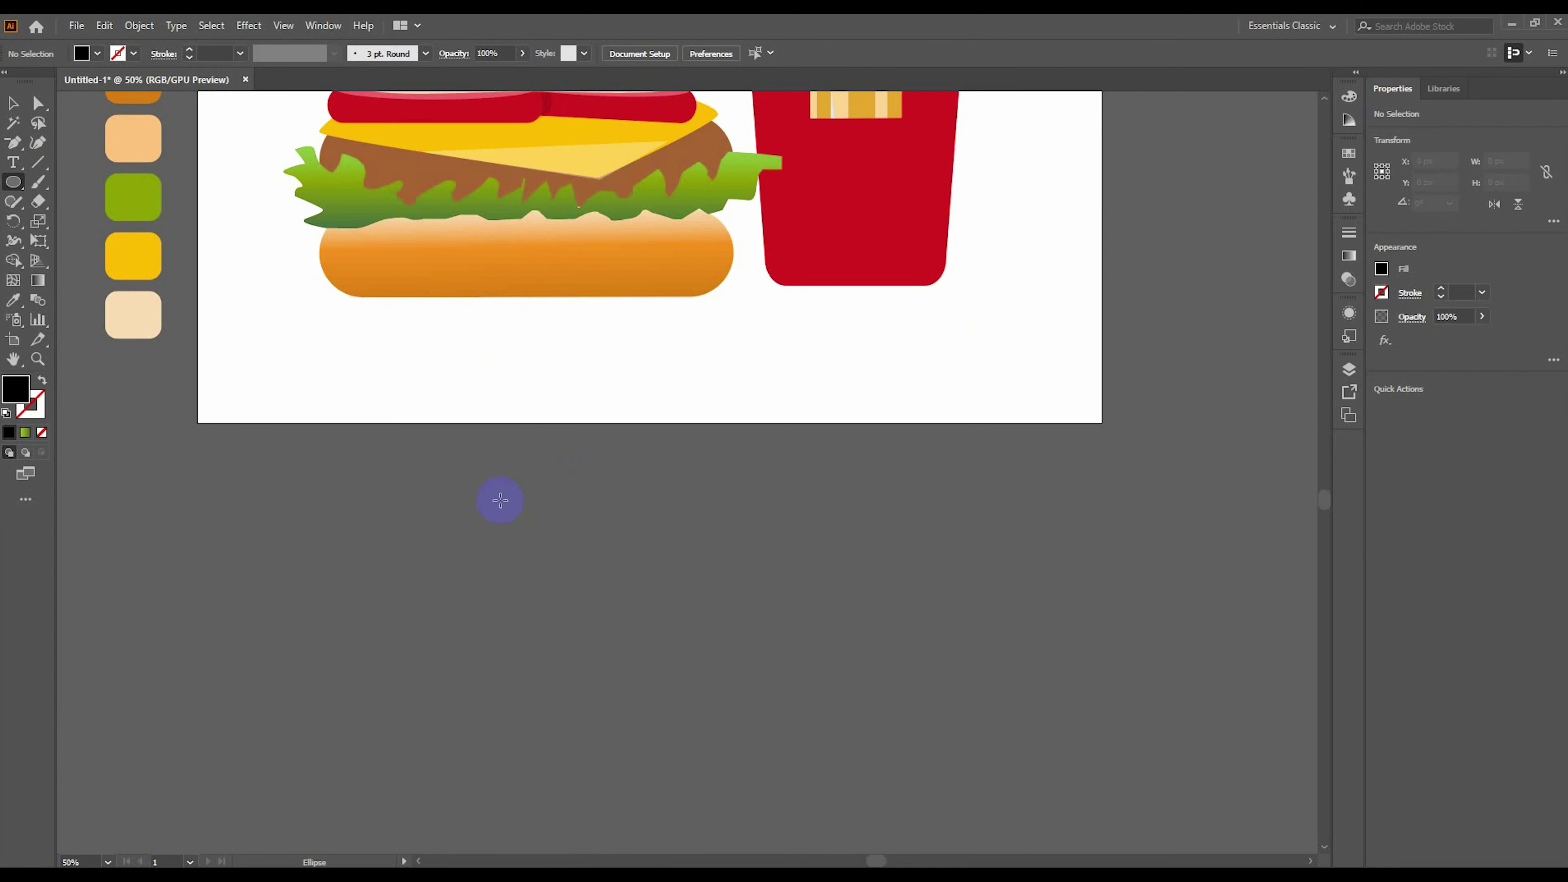
{"action": "left_click_drag", "start_coordinate": [649, 676], "coordinate": [649, 676]}
{"action": "left_click", "coordinate": [132, 256]}
{"action": "key", "text": "v"}
{"action": "left_click", "coordinate": [614, 587]}
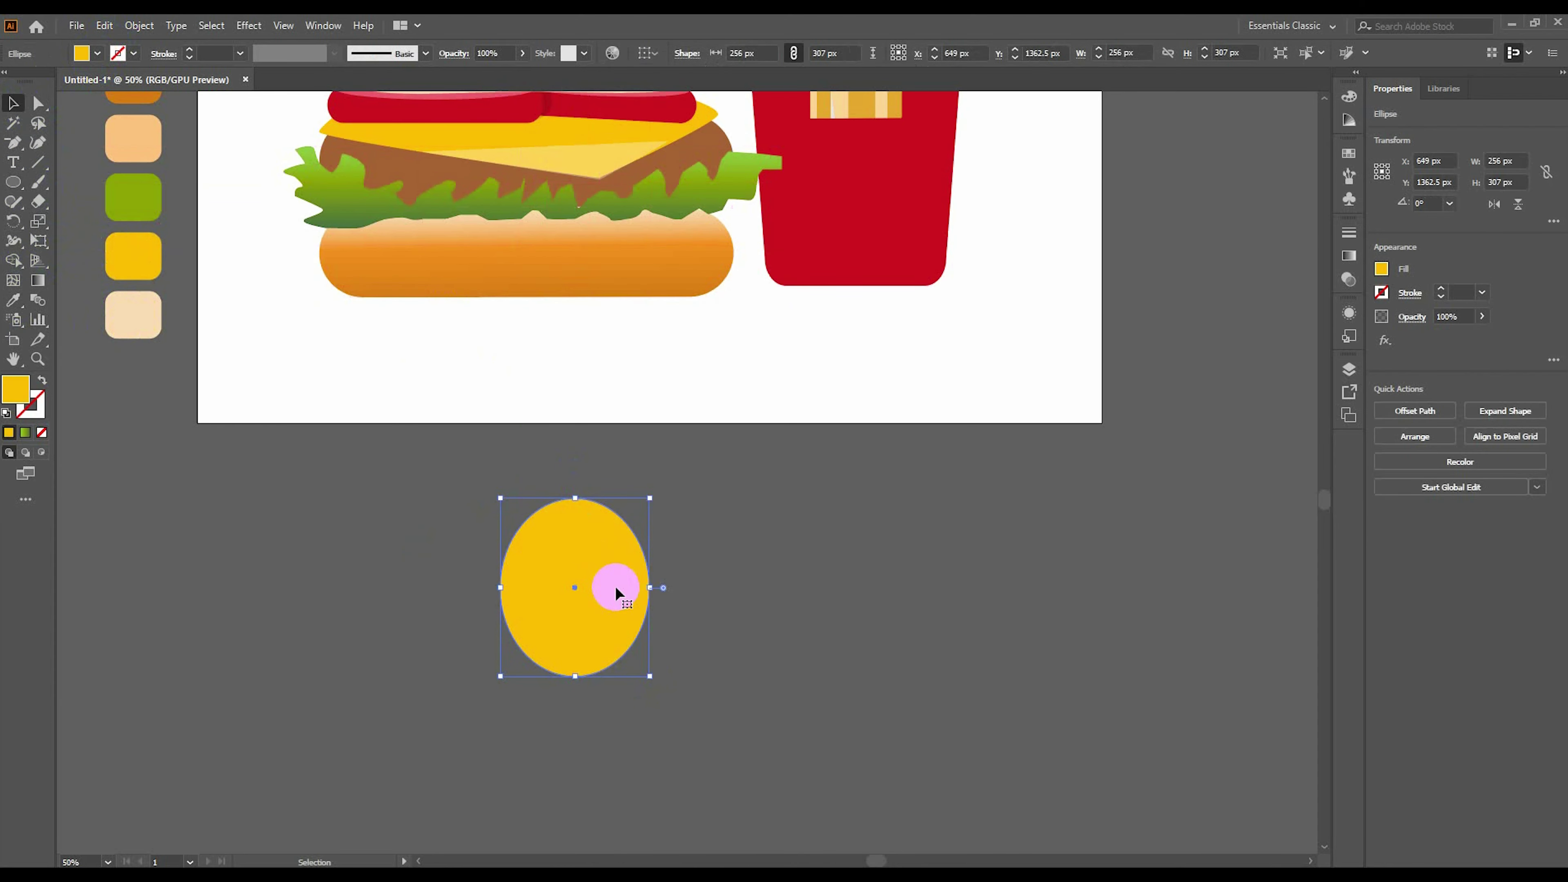
Paste a smaller inner copy of the ellipse in front and duplicate the pair alongside.
{"action": "left_click", "coordinate": [103, 25]}
{"action": "left_click", "coordinate": [133, 104]}
{"action": "key", "text": "ctrl+f"}
{"action": "left_click_drag", "start_coordinate": [650, 497], "coordinate": [640, 511]}
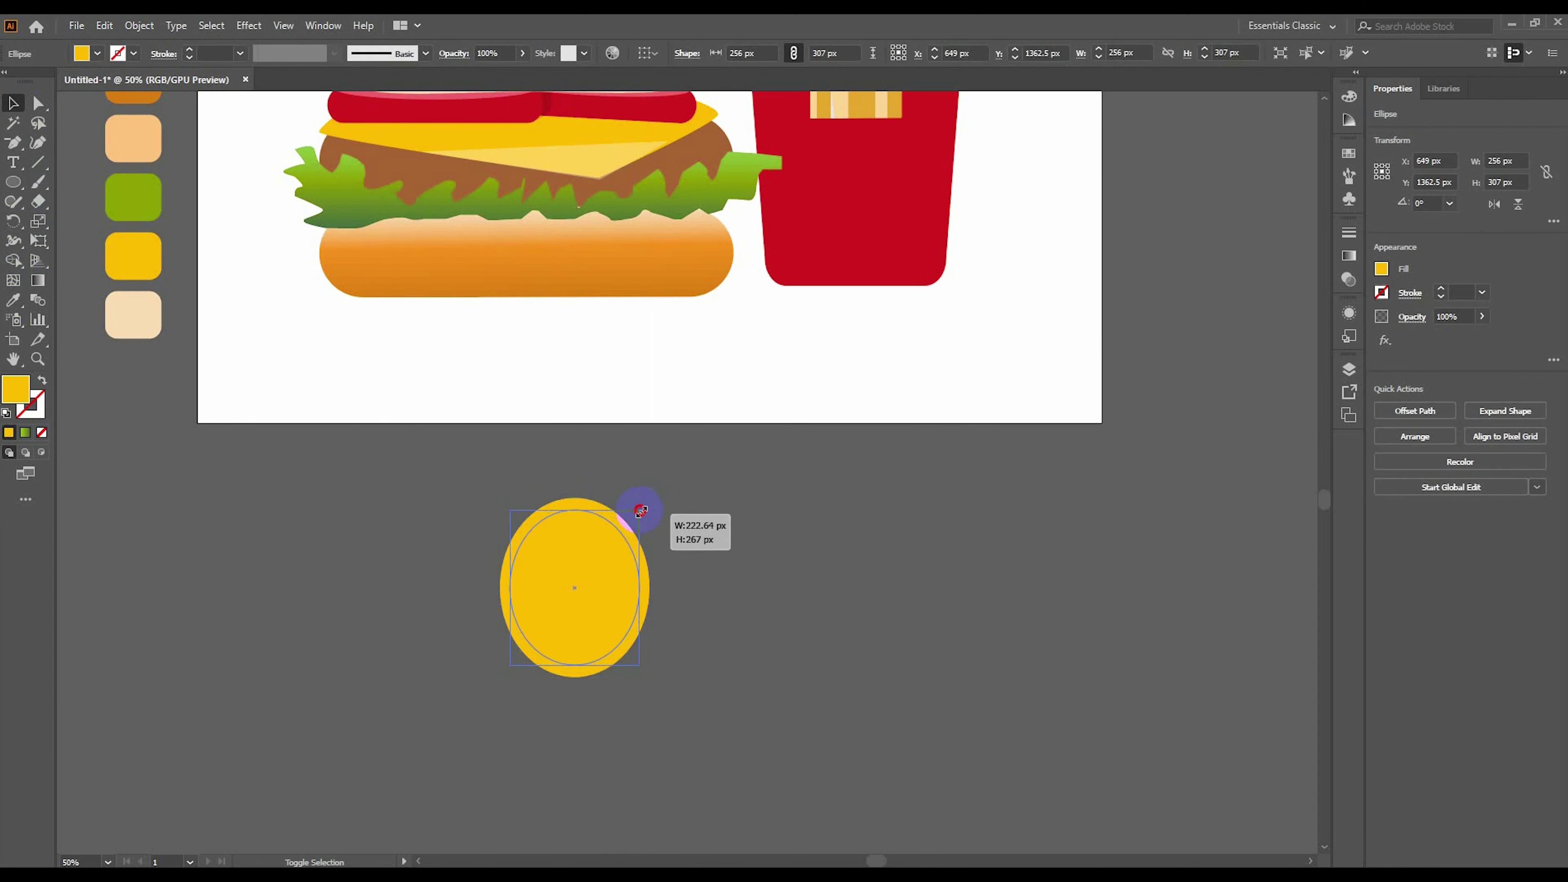
{"action": "left_click", "coordinate": [578, 577], "text": "shift"}
{"action": "left_click_drag", "start_coordinate": [720, 574], "coordinate": [720, 573]}
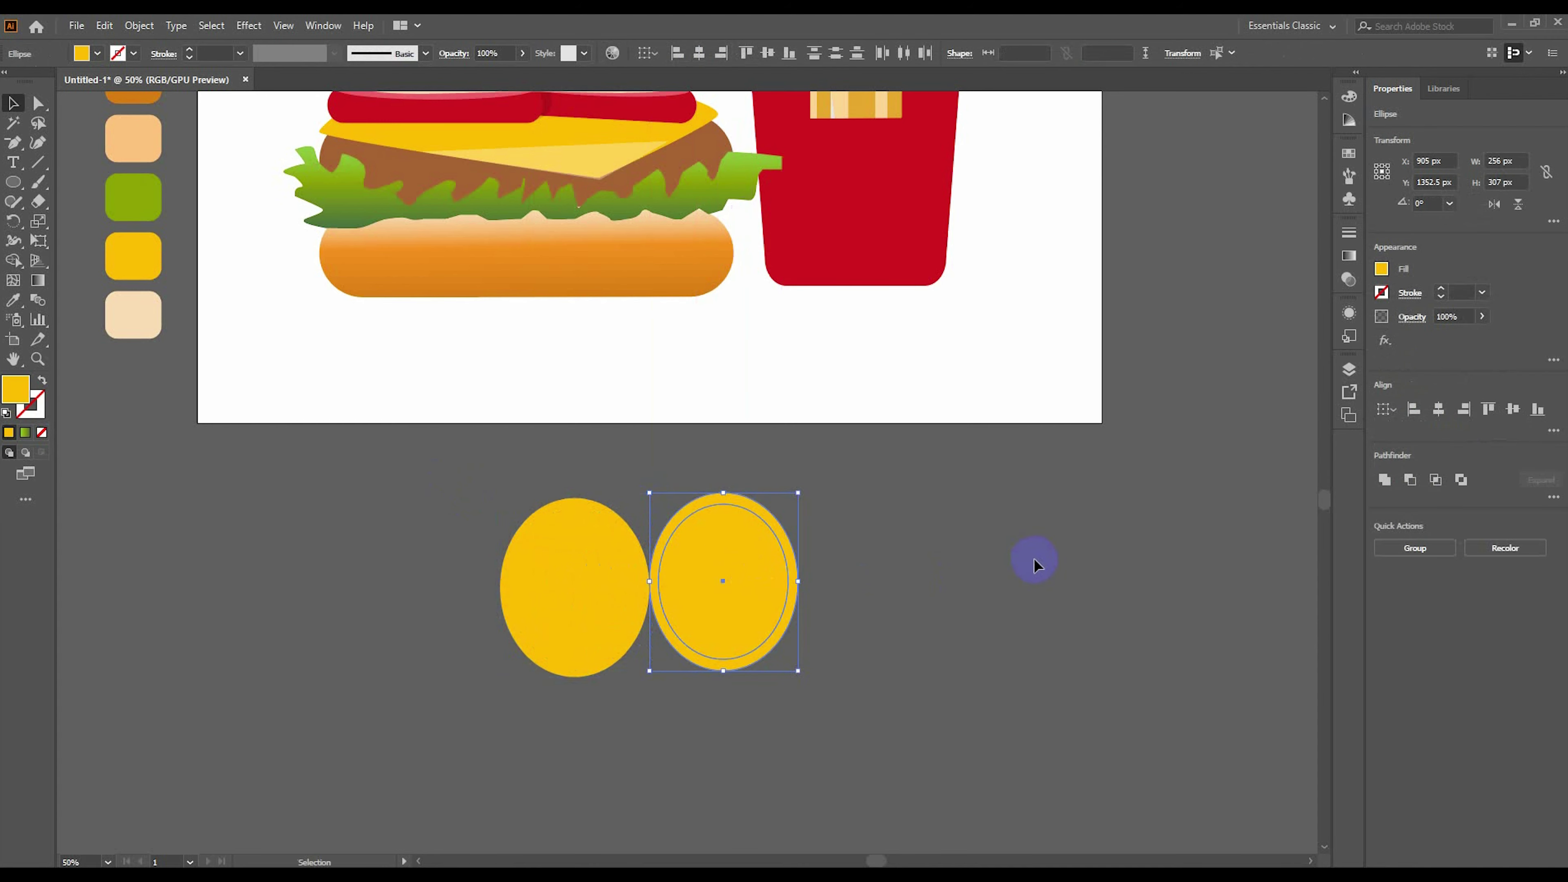
{"action": "left_click", "coordinate": [348, 454]}
Draw and delete a temporary rectangle, then expand the ellipses into editable paths.
{"action": "key", "text": "m"}
{"action": "left_click_drag", "start_coordinate": [422, 598], "coordinate": [841, 690]}
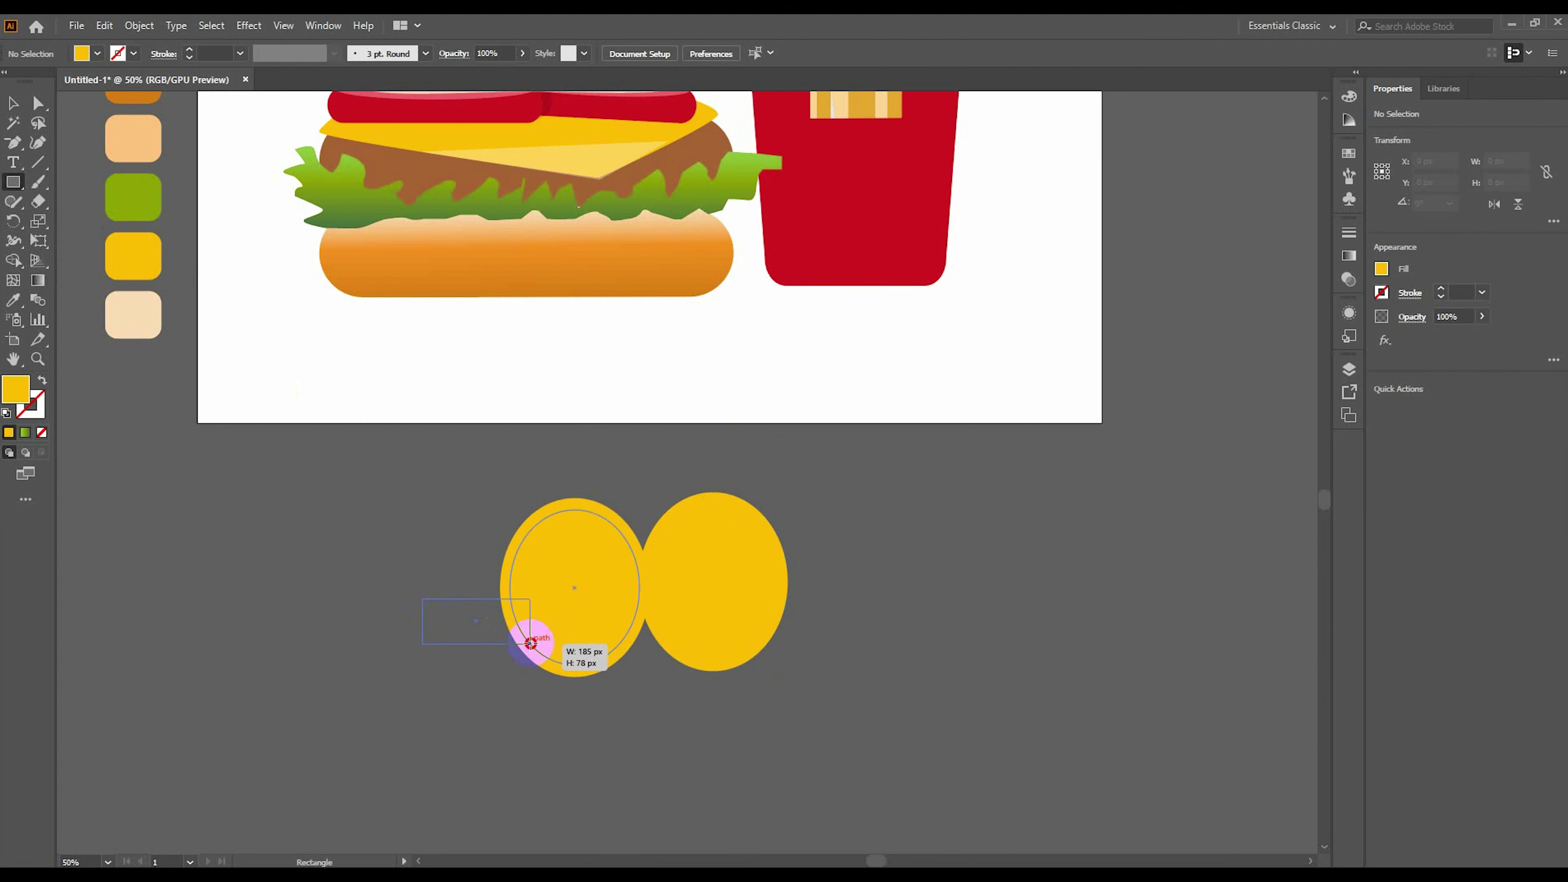
{"action": "key", "text": "v"}
{"action": "left_click_drag", "start_coordinate": [685, 658], "coordinate": [702, 695]}
{"action": "left_click_drag", "start_coordinate": [740, 556], "coordinate": [839, 507]}
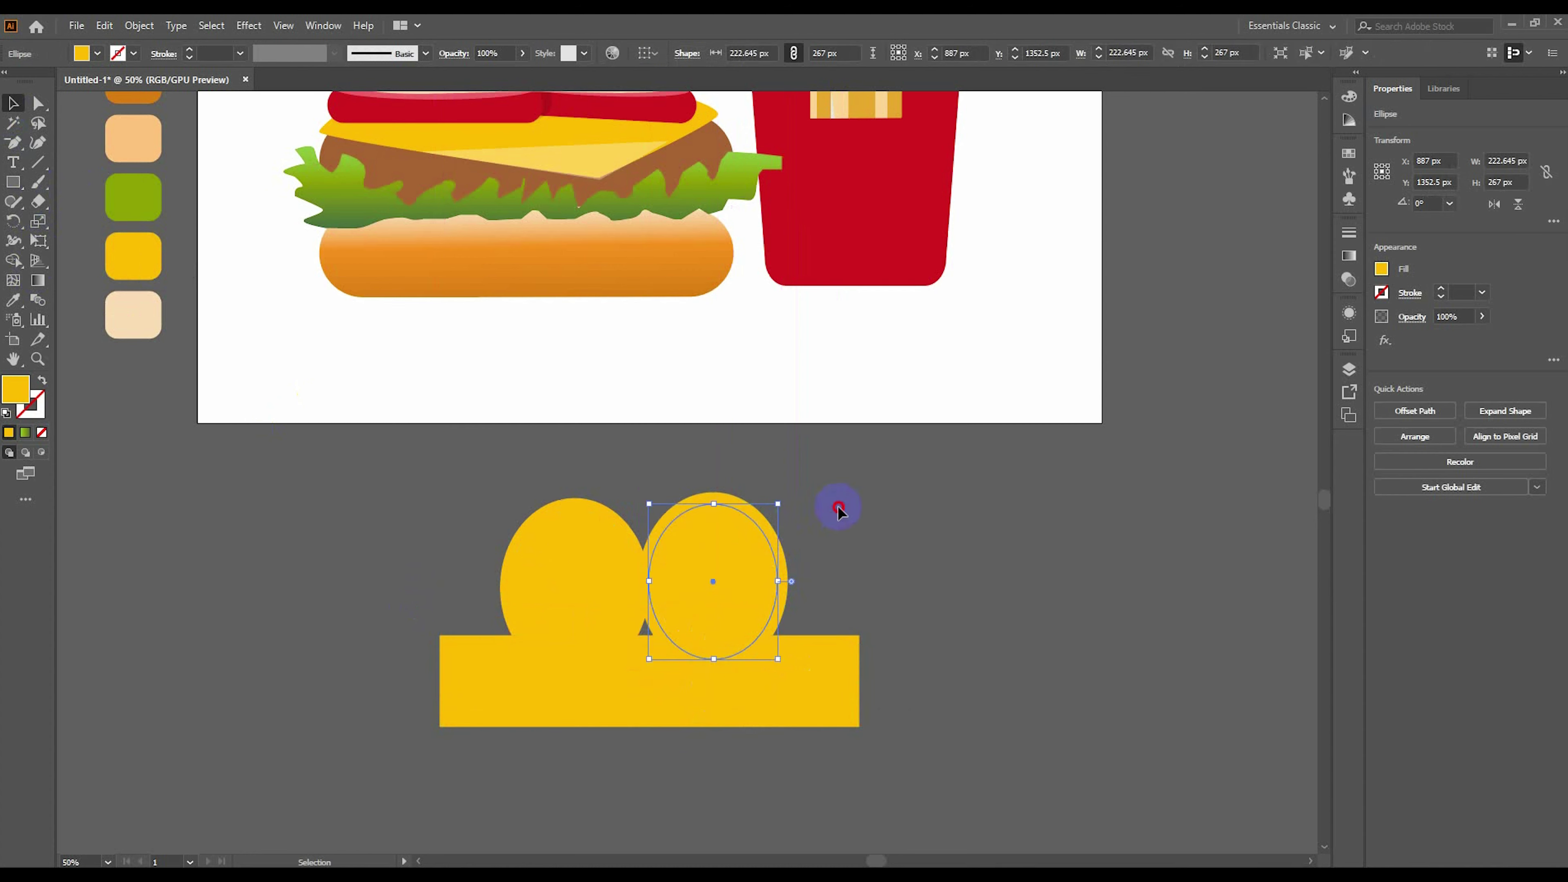
{"action": "left_click", "coordinate": [815, 715]}
{"action": "key", "text": "Delete"}
{"action": "left_click", "coordinate": [716, 670]}
{"action": "key", "text": "a"}
{"action": "left_click", "coordinate": [711, 667]}
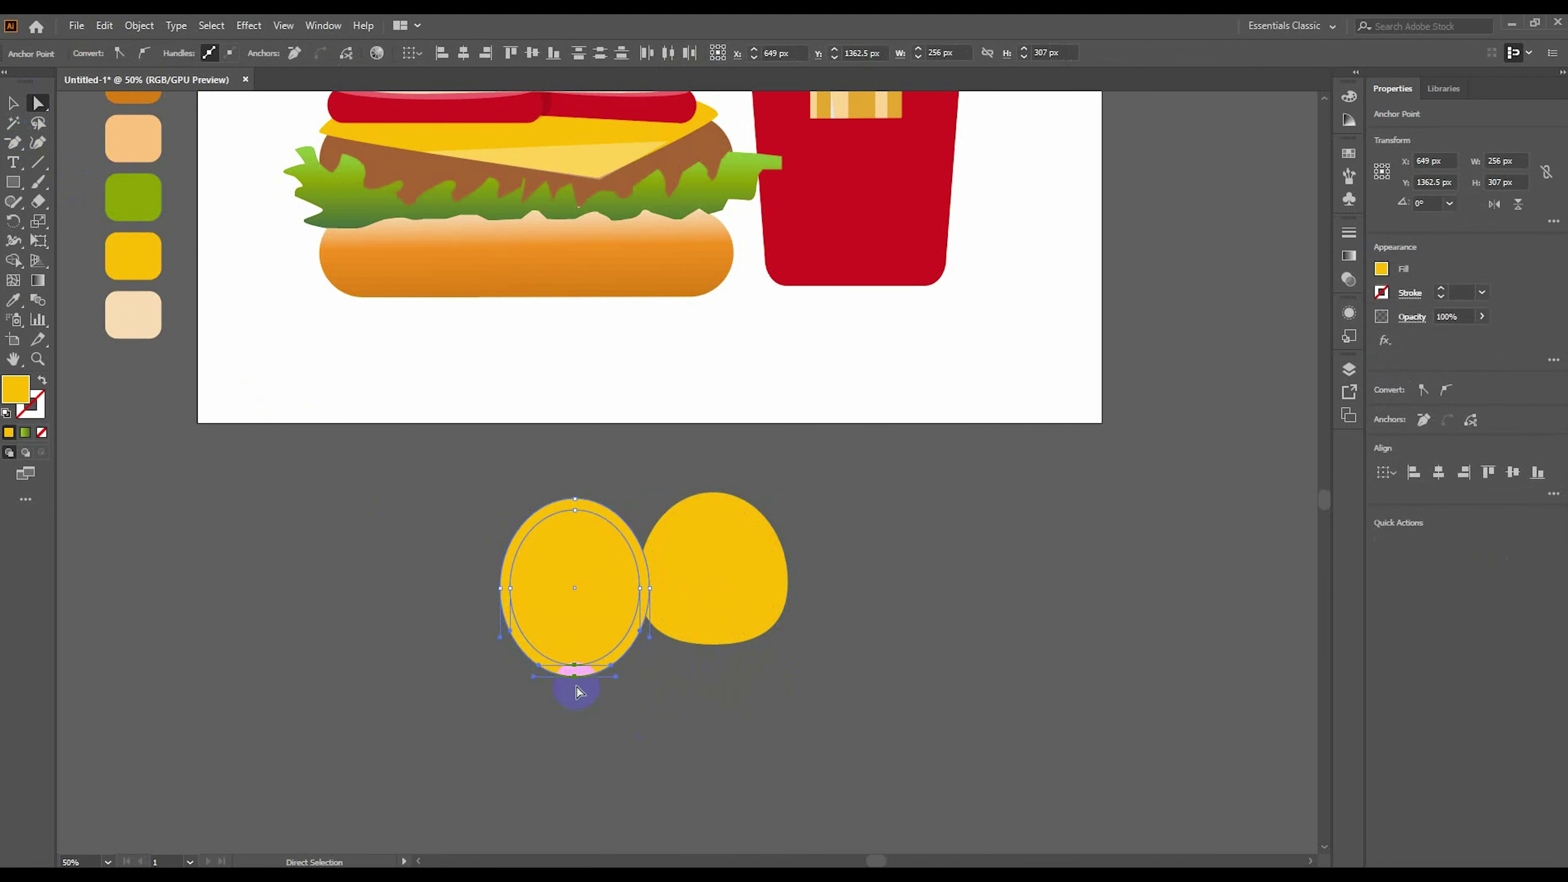
Cut the ellipse pairs' bottoms with a rectangle using Shape Builder, leaving two hollow yellow arches.
{"action": "left_click_drag", "start_coordinate": [962, 543], "coordinate": [130, 375]}
{"action": "key", "text": "m"}
{"action": "mouse_move", "coordinate": [443, 608]}
{"action": "left_mouse_down"}
{"action": "mouse_move", "coordinate": [856, 643]}
{"action": "mouse_move", "coordinate": [869, 679]}
{"action": "mouse_move", "coordinate": [555, 543]}
{"action": "left_mouse_up"}
{"action": "left_click", "coordinate": [10, 103]}
{"action": "left_click_drag", "start_coordinate": [561, 618], "coordinate": [735, 630]}
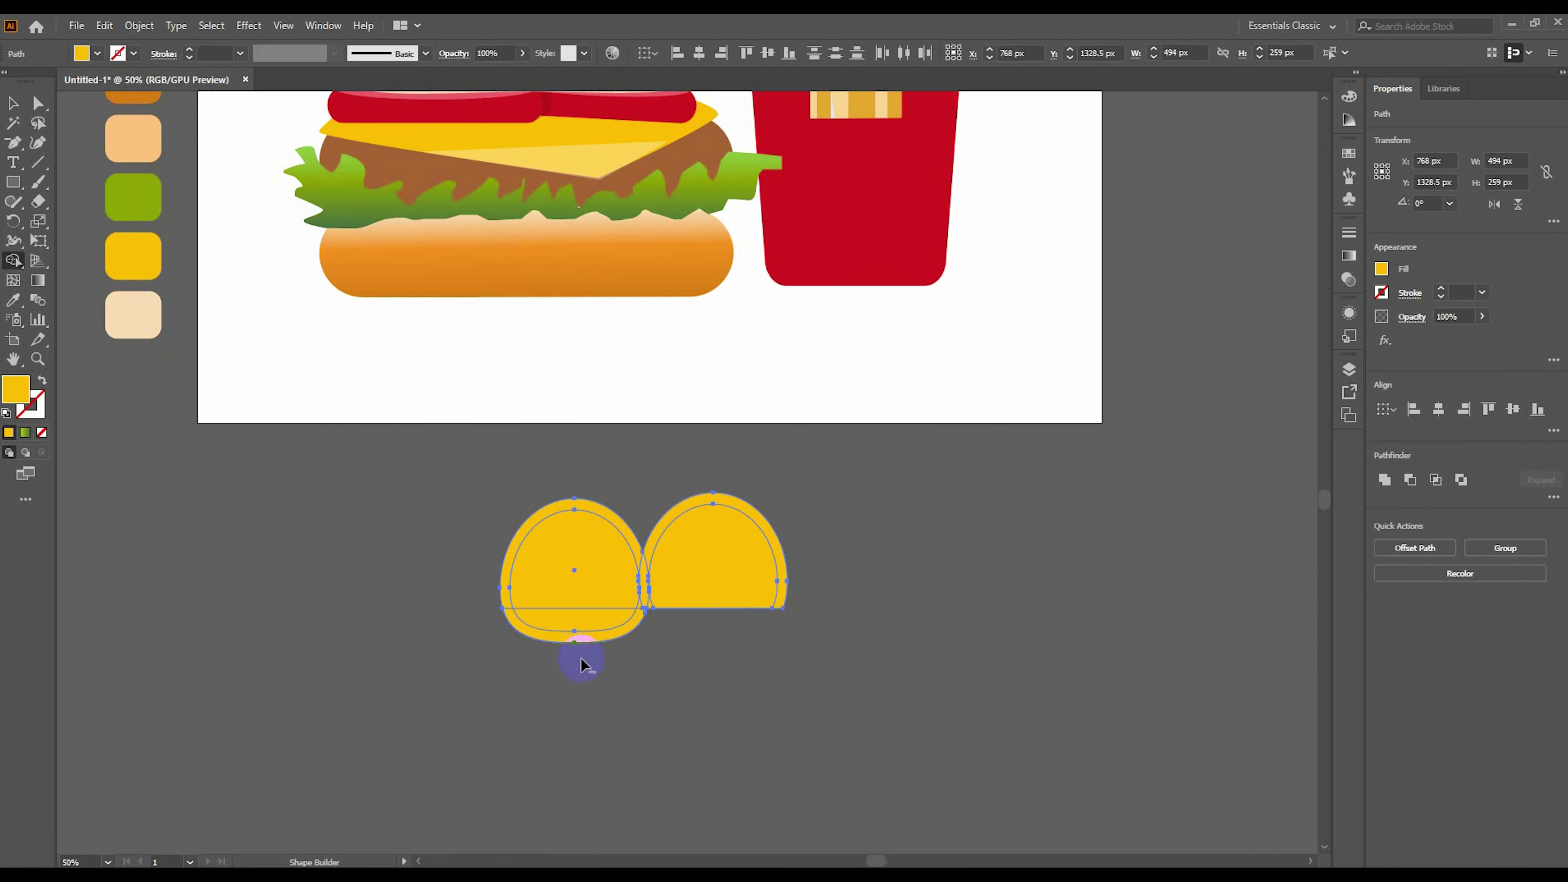
{"action": "left_click_drag", "start_coordinate": [623, 586], "coordinate": [639, 559]}
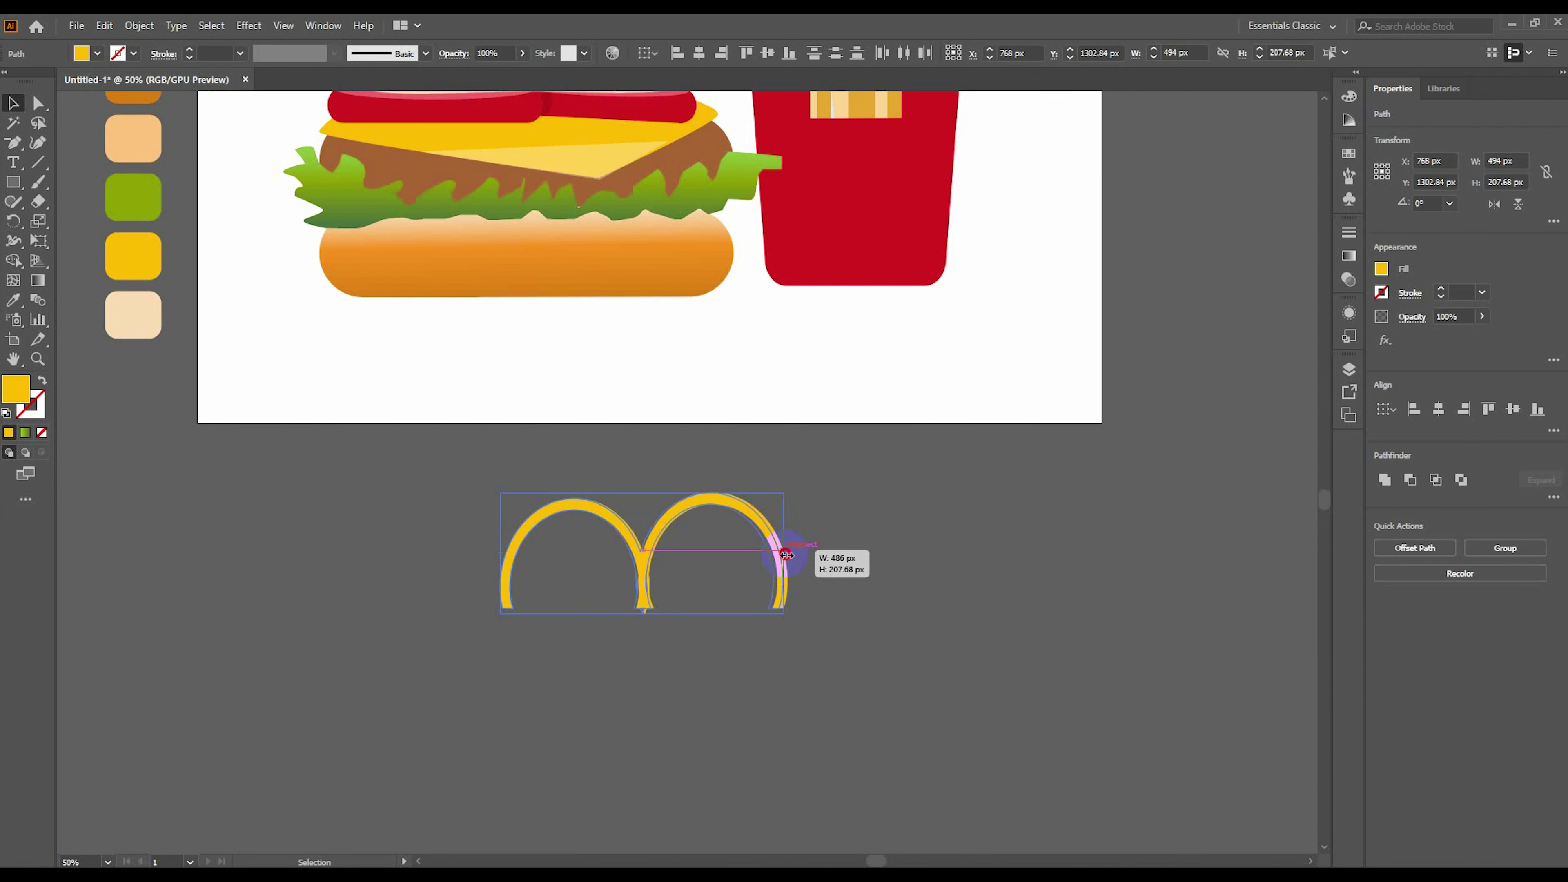
Scale the arches narrower and shorter, then place them on the fries box.
{"action": "left_click_drag", "start_coordinate": [786, 554], "coordinate": [738, 554]}
{"action": "left_click_drag", "start_coordinate": [619, 595], "coordinate": [619, 580]}
{"action": "left_click_drag", "start_coordinate": [501, 536], "coordinate": [557, 535]}
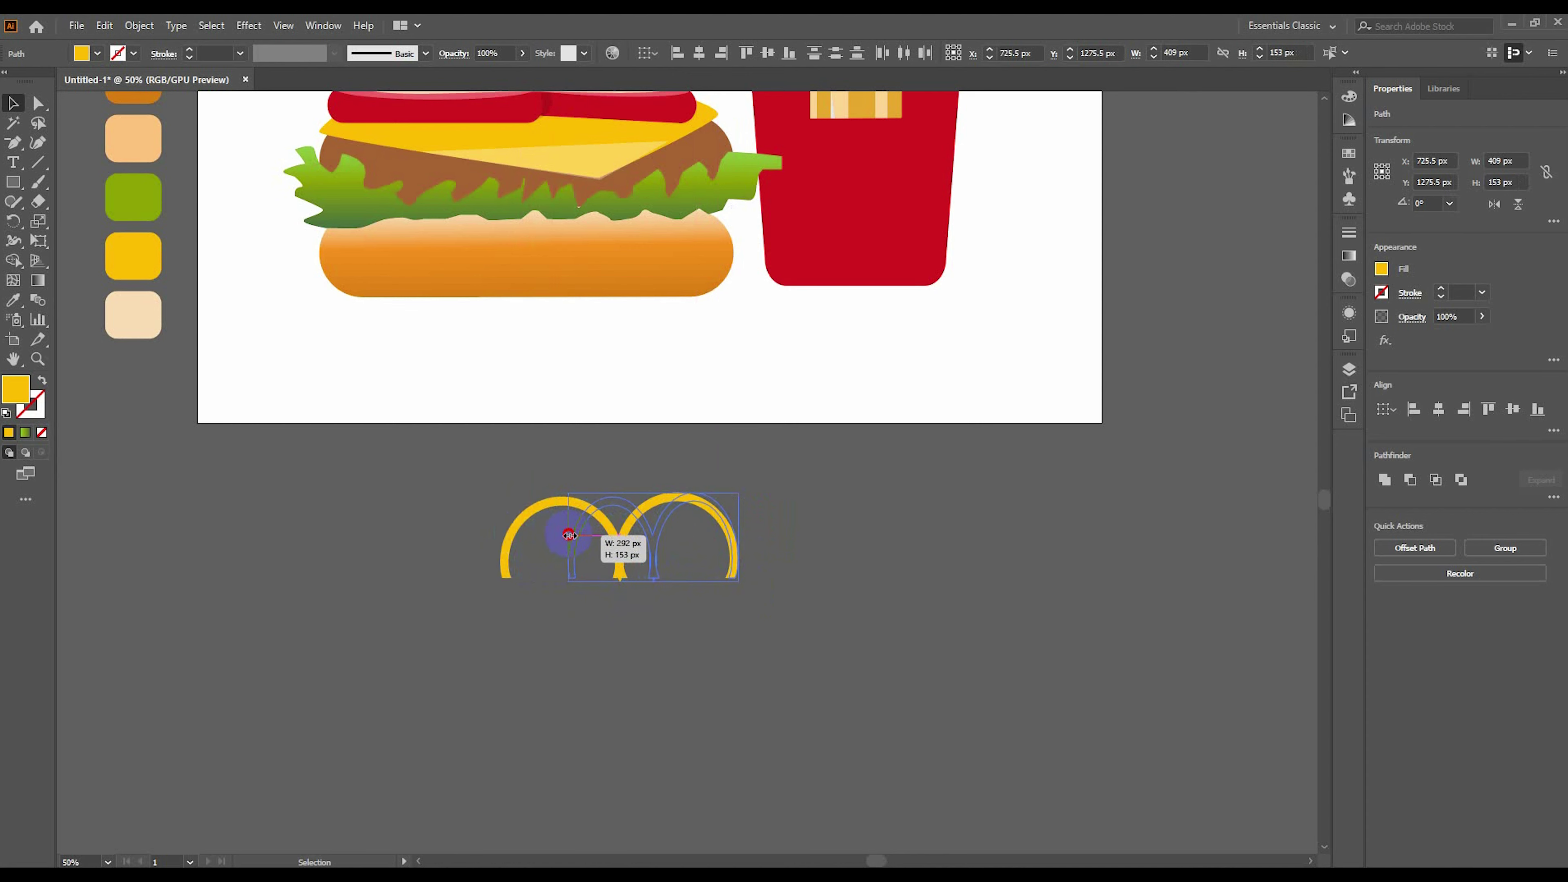
{"action": "scroll", "coordinate": [754, 536], "scroll_direction": "up", "scroll_amount": 5}
{"action": "mouse_move", "coordinate": [518, 722]}
{"action": "left_mouse_down"}
{"action": "mouse_move", "coordinate": [735, 389]}
{"action": "mouse_move", "coordinate": [734, 437]}
{"action": "mouse_move", "coordinate": [661, 435]}
{"action": "mouse_move", "coordinate": [713, 456]}
{"action": "left_mouse_up"}
{"action": "left_click", "coordinate": [813, 442]}
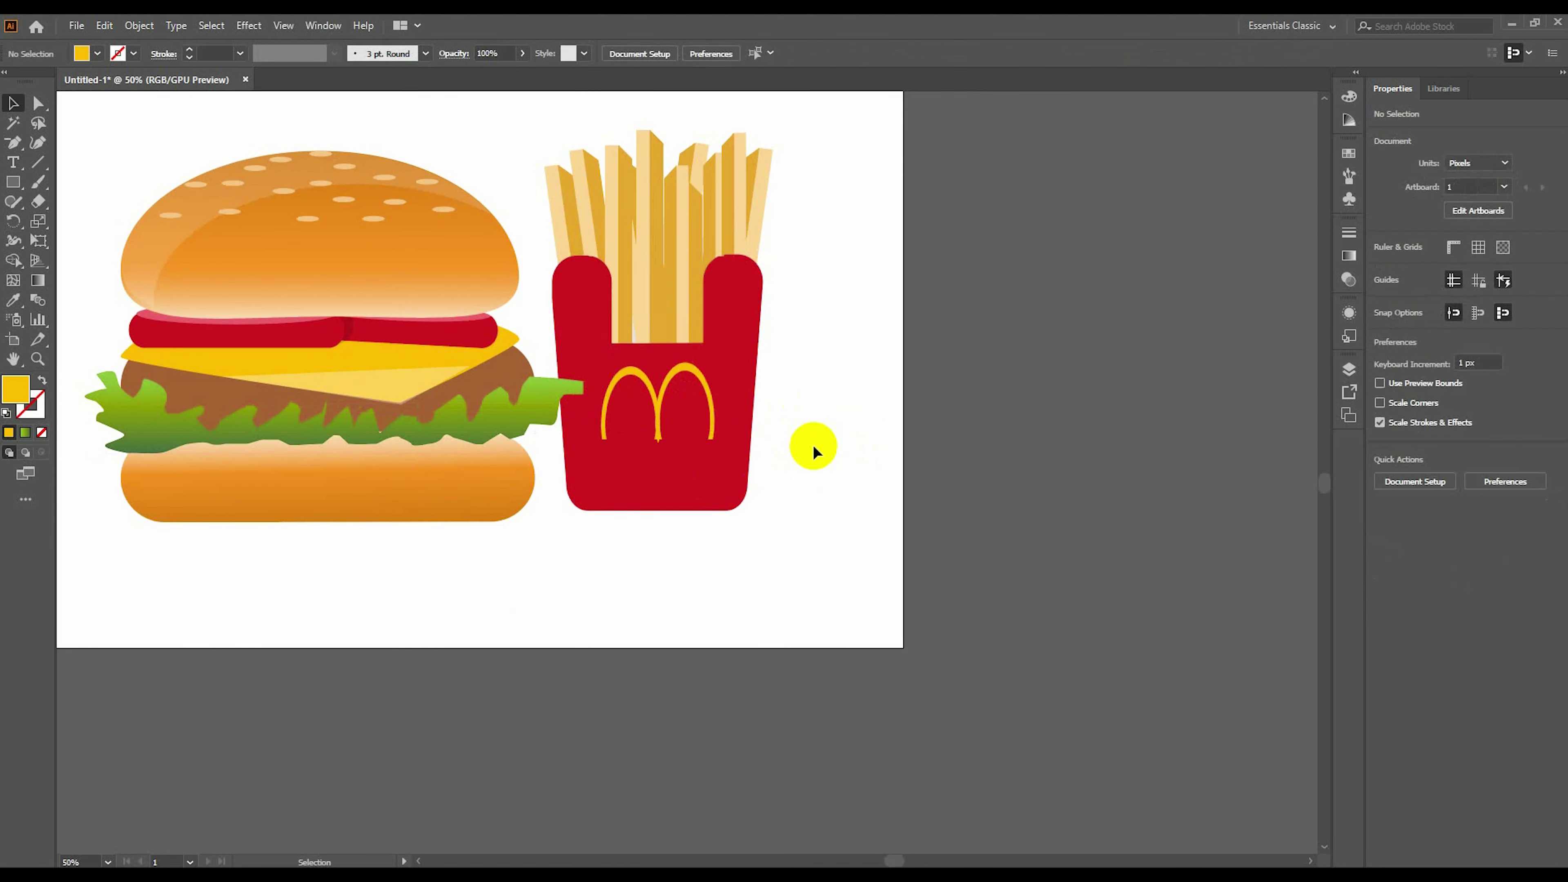
Enter the fries group to inspect a single fry, then exit it.
{"action": "scroll", "coordinate": [665, 449], "scroll_direction": "up", "scroll_amount": 3}
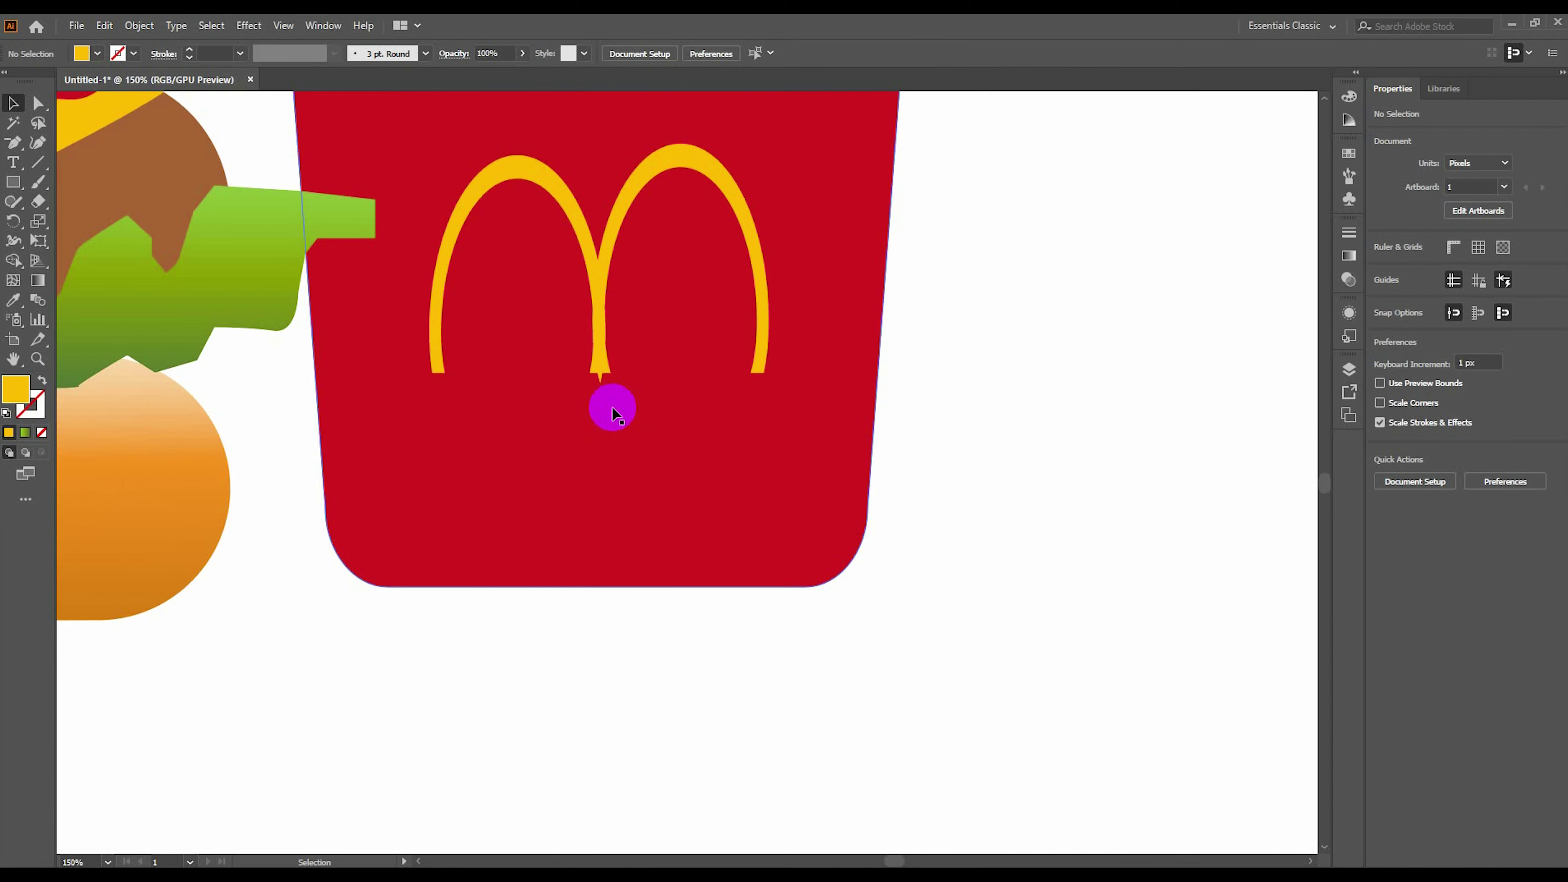
{"action": "scroll", "coordinate": [624, 381], "scroll_direction": "up", "scroll_amount": 5}
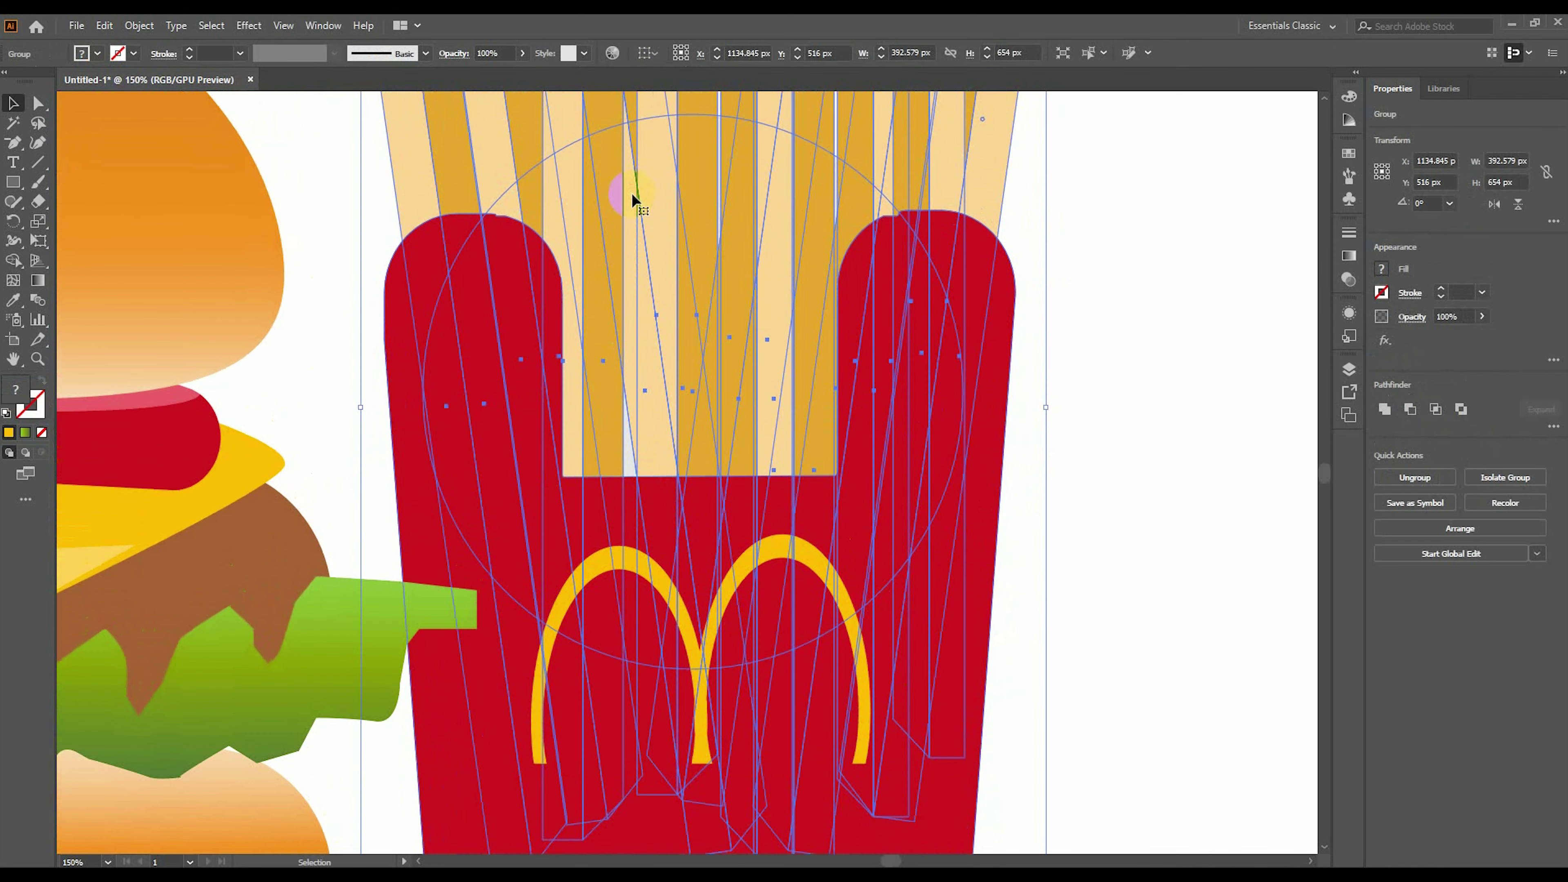
{"action": "double_click", "coordinate": [631, 192]}
{"action": "left_click", "coordinate": [633, 193]}
{"action": "left_click", "coordinate": [1062, 330]}
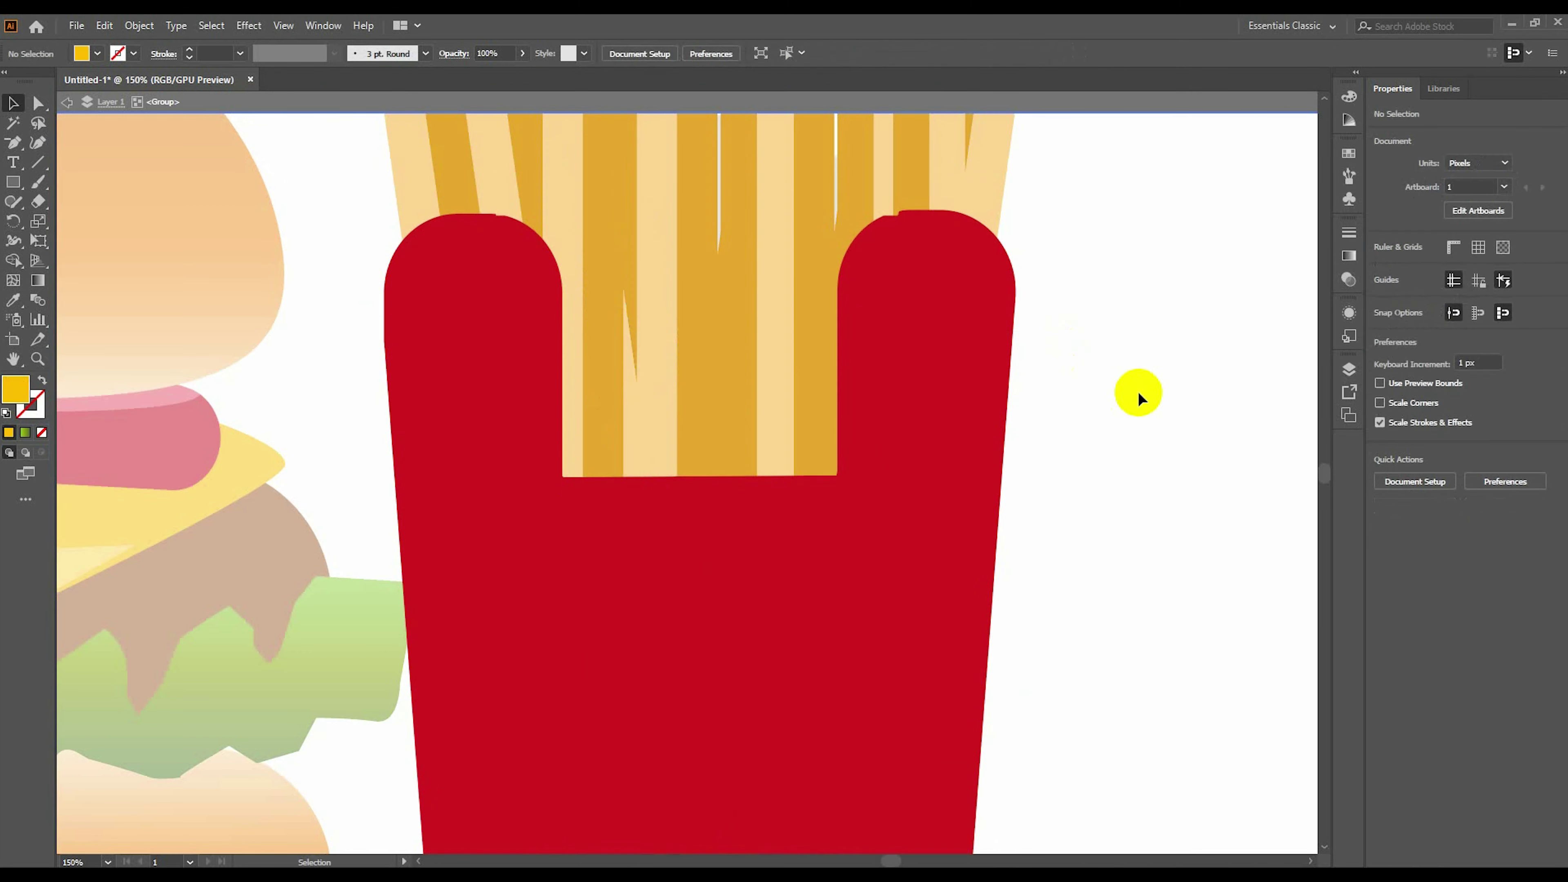
{"action": "scroll", "coordinate": [1137, 390], "scroll_direction": "down", "scroll_amount": 2}
{"action": "double_click", "coordinate": [927, 362]}
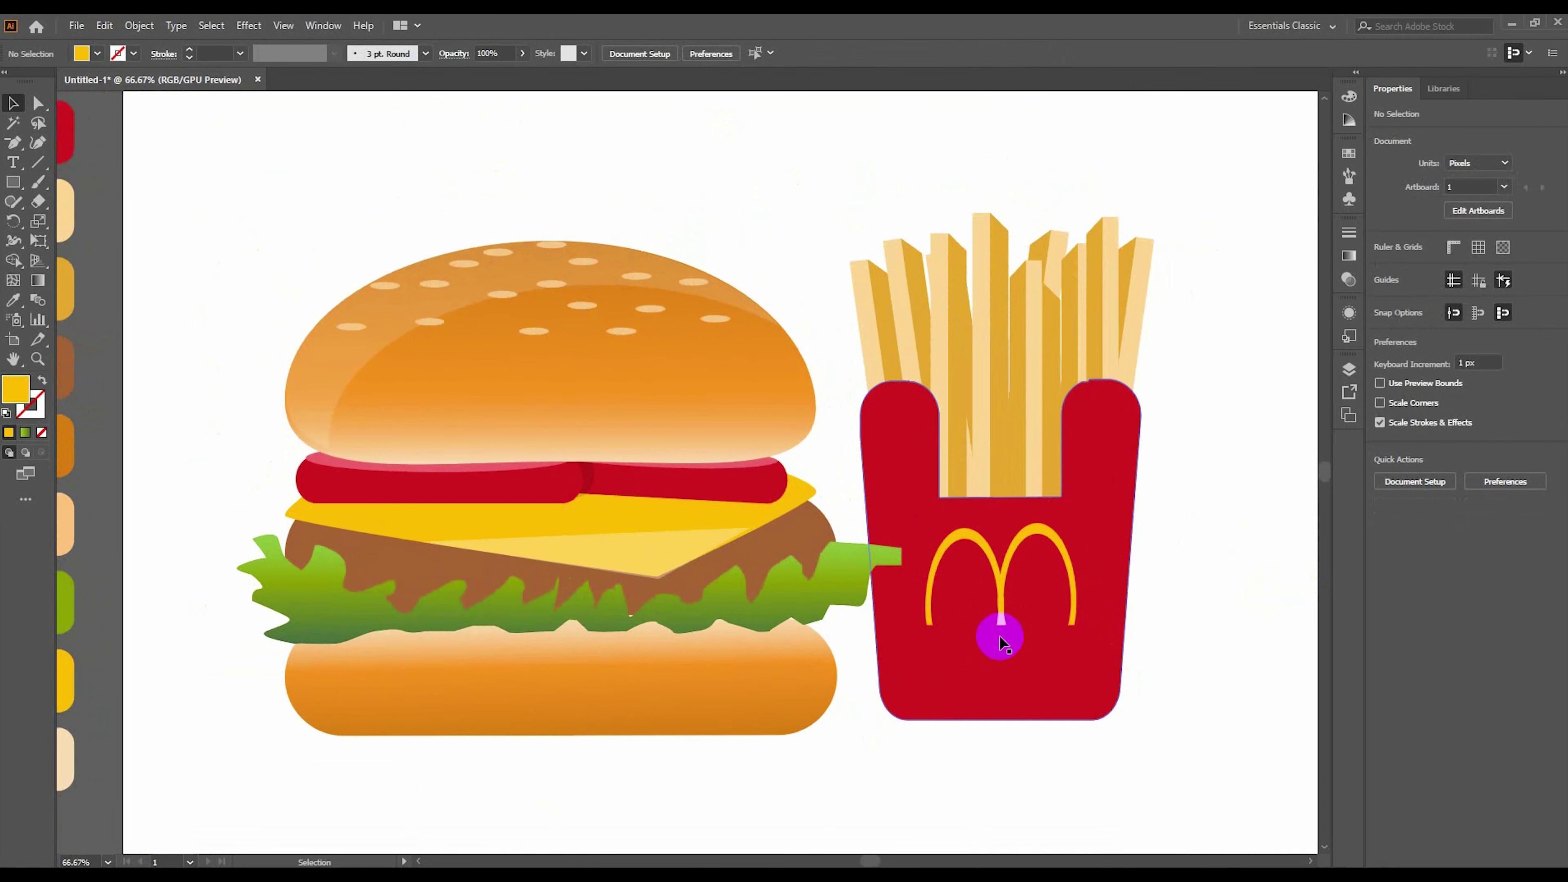
Shift the fries box slightly left and bring the burger group in front of it.
{"action": "left_click", "coordinate": [997, 637]}
{"action": "right_click", "coordinate": [997, 510]}
{"action": "left_click", "coordinate": [1141, 611]}
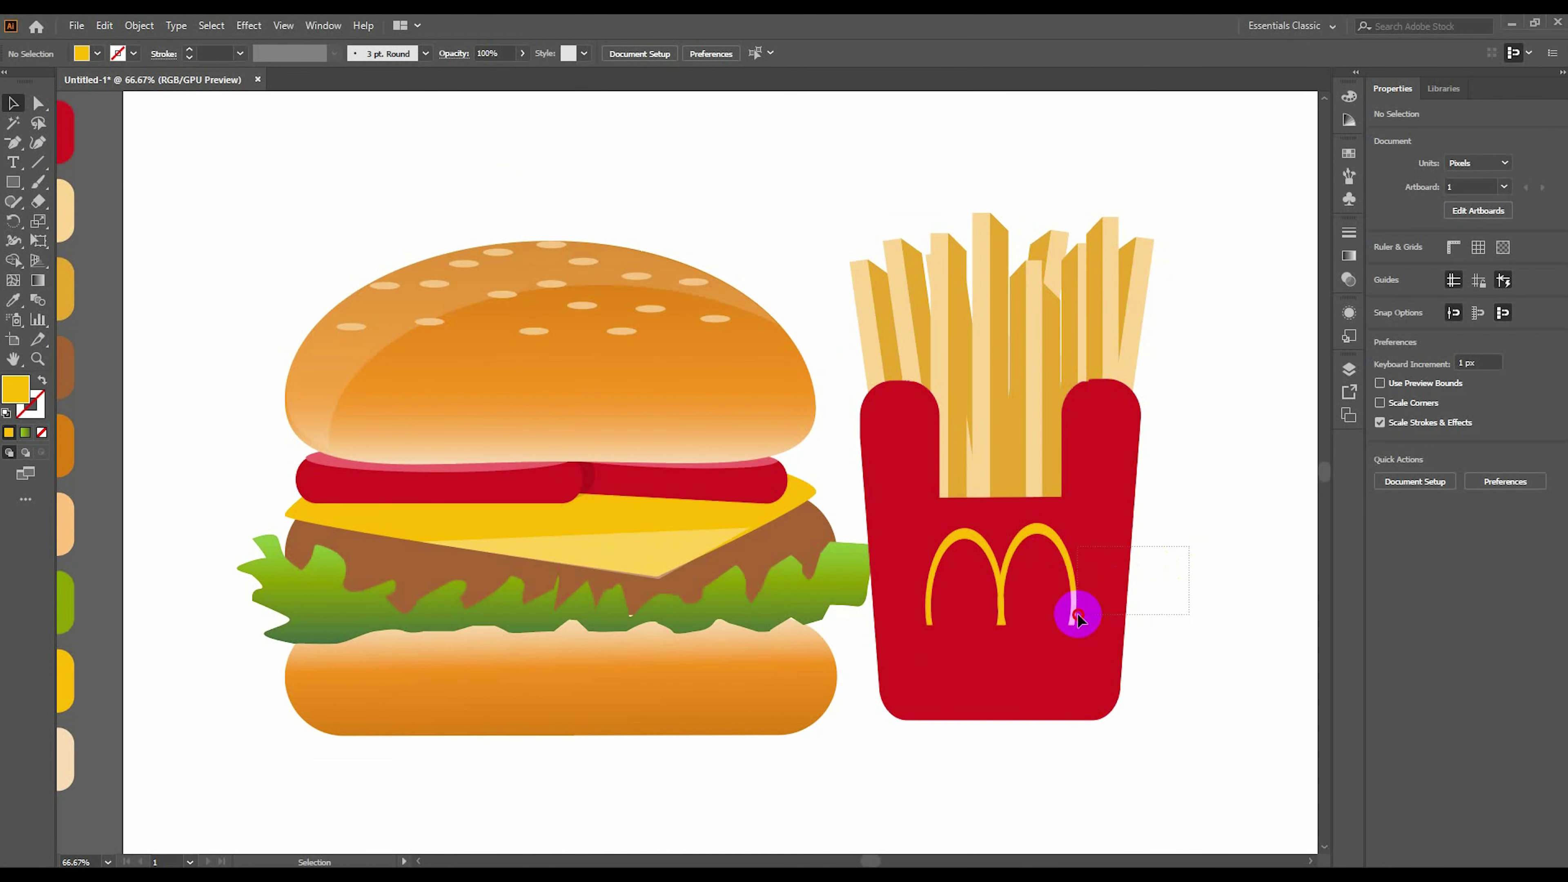
{"action": "left_click_drag", "start_coordinate": [1077, 613], "coordinate": [1056, 611]}
{"action": "left_click", "coordinate": [567, 707]}
{"action": "right_click", "coordinate": [603, 611]}
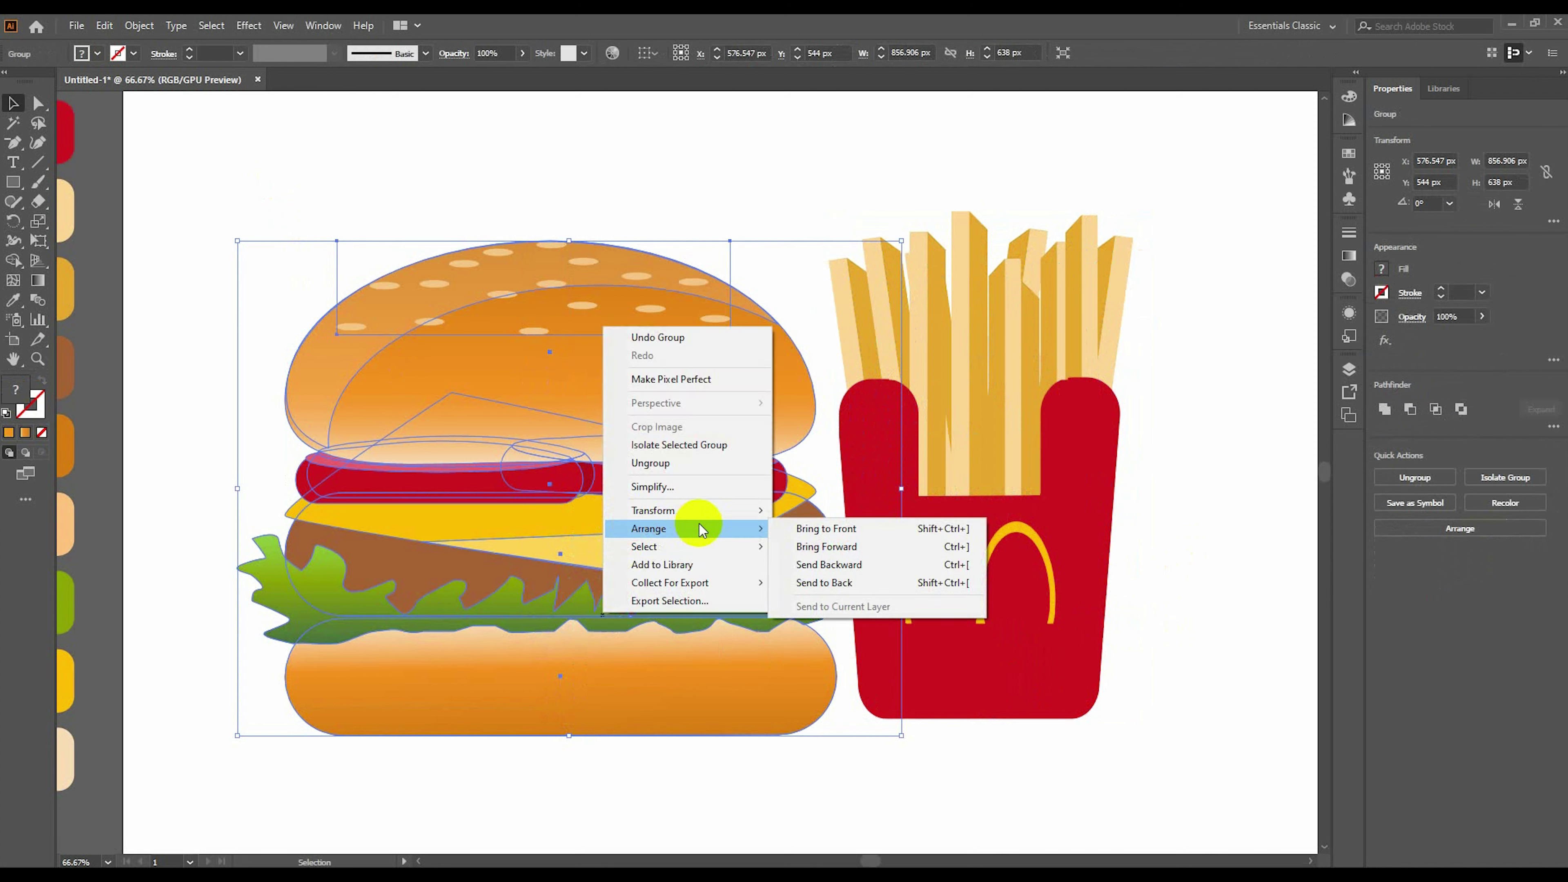
{"action": "left_click", "coordinate": [826, 528]}
Draw a thin dark rounded bar under the burger and fries, and settle the fries onto it.
{"action": "left_click_drag", "start_coordinate": [207, 653], "coordinate": [1267, 668]}
{"action": "left_click_drag", "start_coordinate": [296, 672], "coordinate": [1214, 679]}
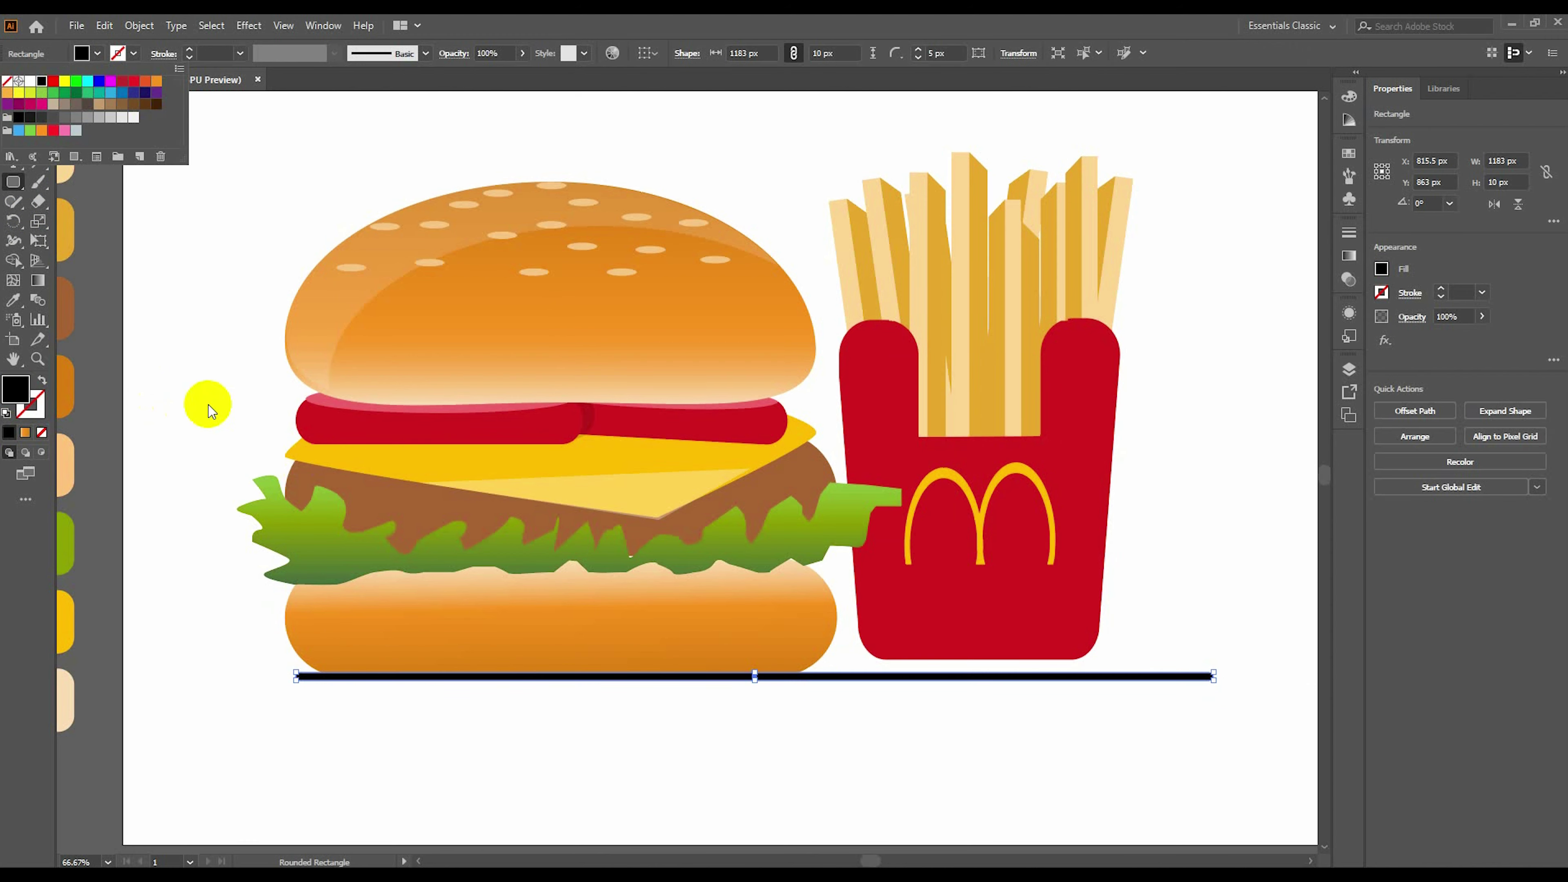
{"action": "key", "text": "v"}
{"action": "left_click", "coordinate": [796, 682]}
{"action": "left_click_drag", "start_coordinate": [796, 682], "coordinate": [796, 685]}
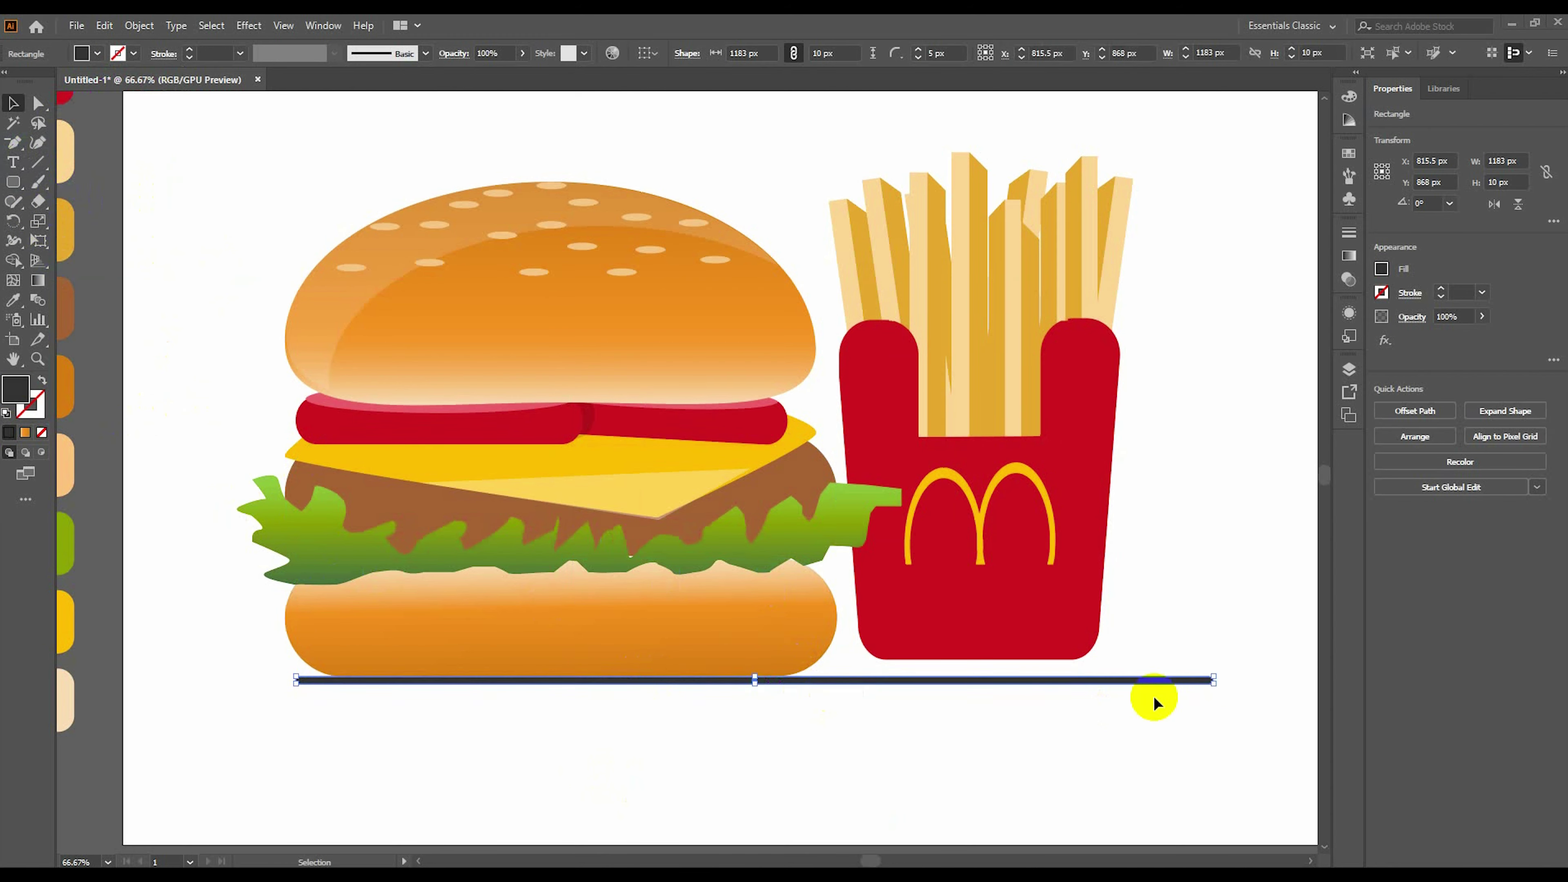
{"action": "left_click_drag", "start_coordinate": [1074, 636], "coordinate": [1081, 652]}
{"action": "left_click_drag", "start_coordinate": [776, 686], "coordinate": [926, 677]}
{"action": "left_click", "coordinate": [1074, 648]}
{"action": "left_click", "coordinate": [1196, 553]}
Draw a flat oval beneath the dark bar and fill it grey.
{"action": "key", "text": "l"}
{"action": "mouse_move", "coordinate": [294, 696]}
{"action": "left_mouse_down"}
{"action": "mouse_move", "coordinate": [1260, 704]}
{"action": "mouse_move", "coordinate": [1264, 686]}
{"action": "left_mouse_up"}
{"action": "left_click", "coordinate": [97, 53]}
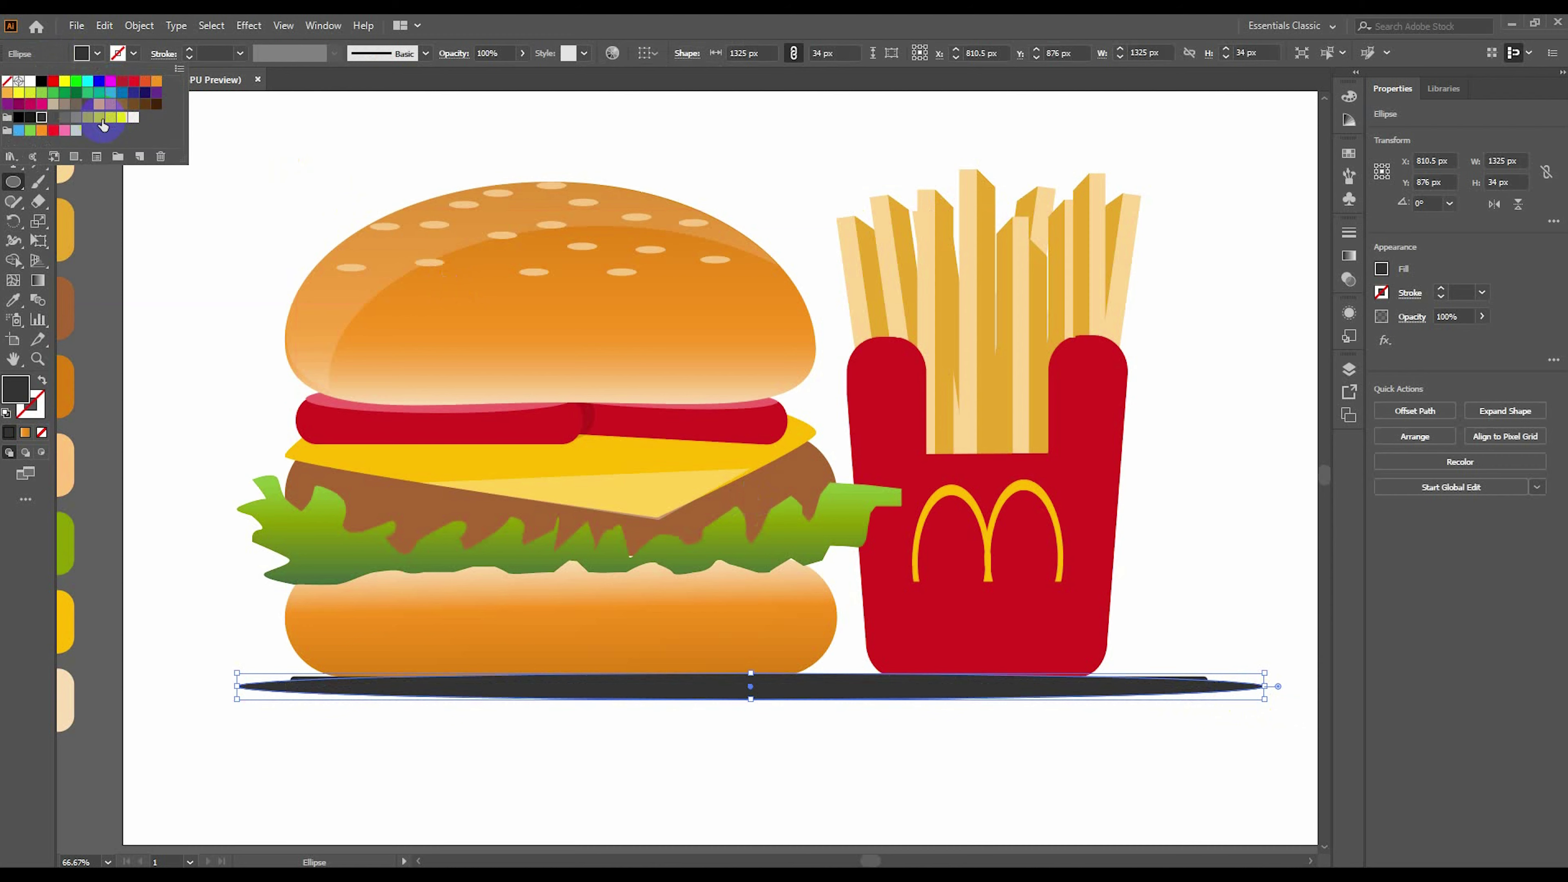
{"action": "left_click", "coordinate": [62, 154]}
Send the grey oval to the back, behind the dark bar, and review the artboard.
{"action": "right_click", "coordinate": [1096, 690]}
{"action": "left_click", "coordinate": [1315, 662]}
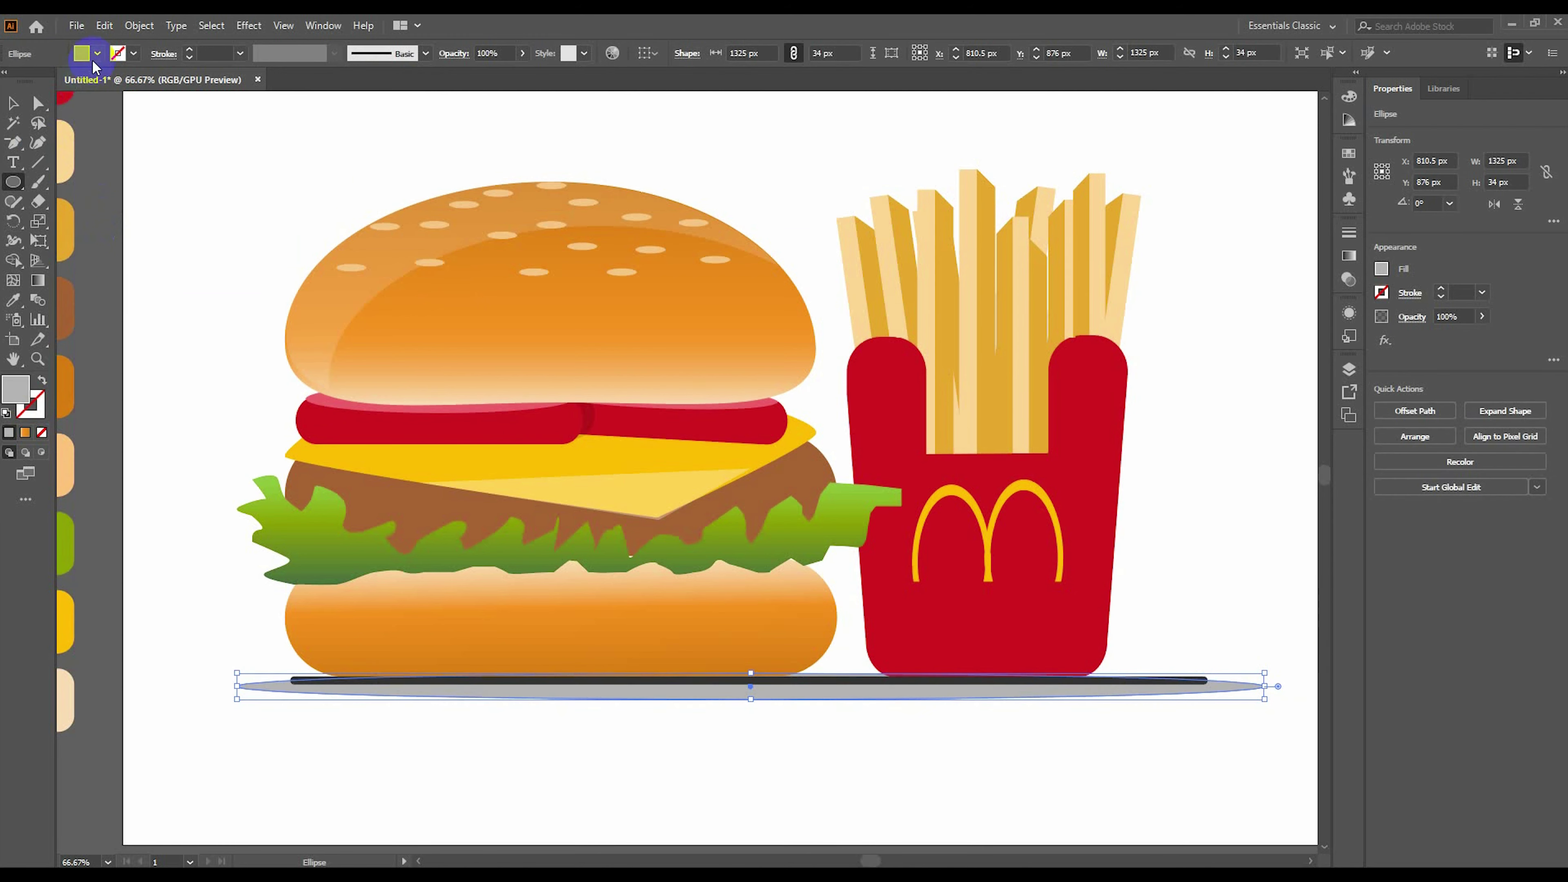
{"action": "key", "text": "ctrl+minus"}
{"action": "key", "text": "v"}
{"action": "left_click", "coordinate": [256, 340]}
{"action": "left_click", "coordinate": [747, 627]}
{"action": "left_click", "coordinate": [924, 716]}
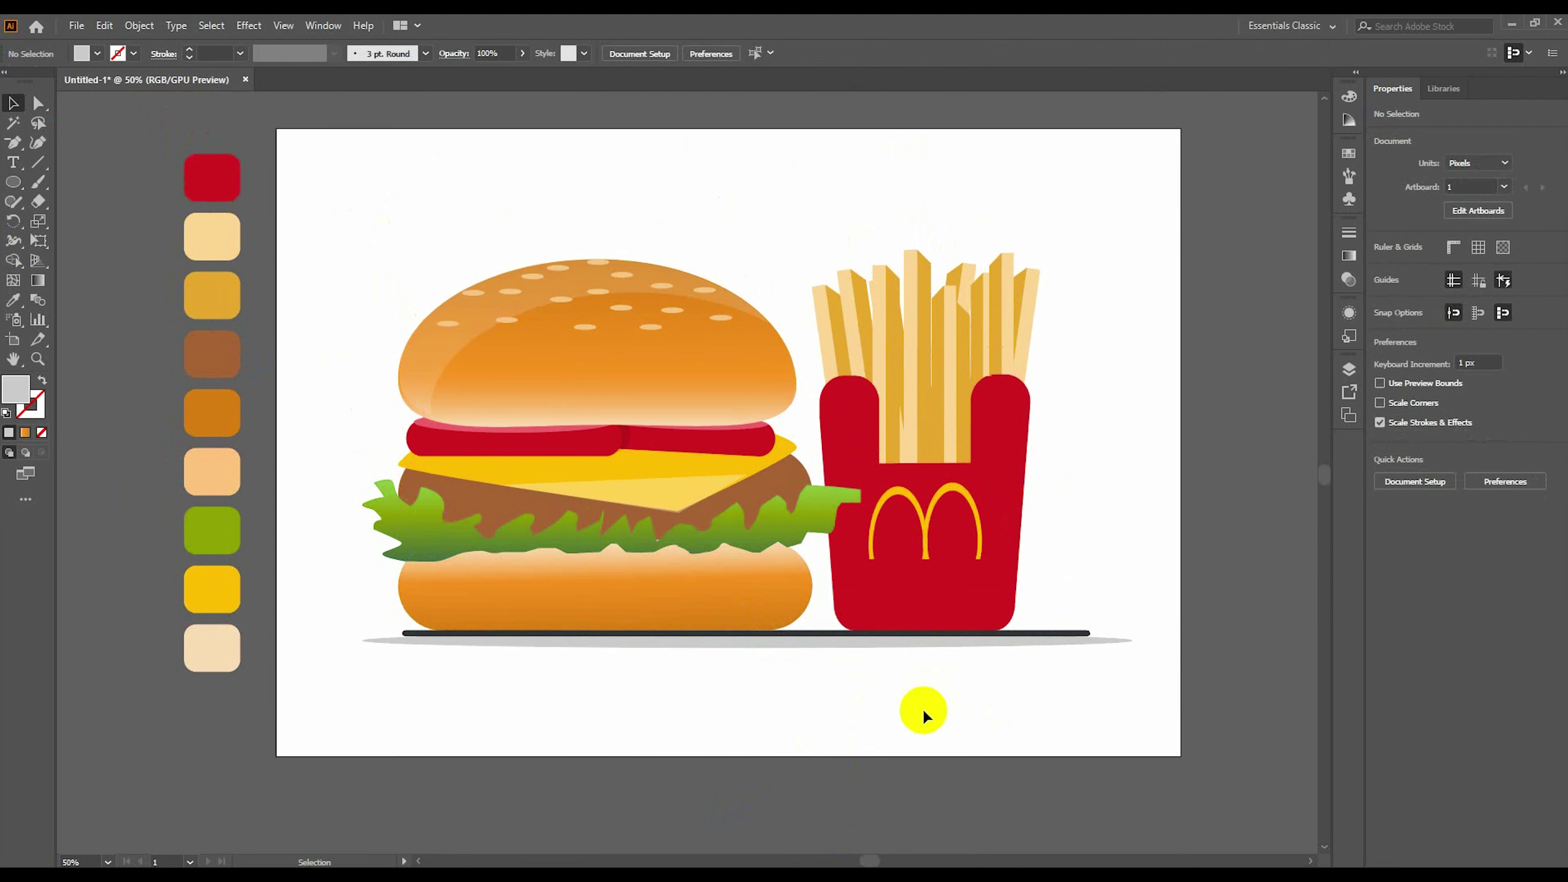
Draw a large circle centred on the artwork and send it behind the burger and fries.
{"action": "key", "text": "l"}
{"action": "left_click_drag", "start_coordinate": [574, 438], "coordinate": [1058, 734]}
{"action": "key", "text": "v"}
{"action": "right_click", "coordinate": [966, 439]}
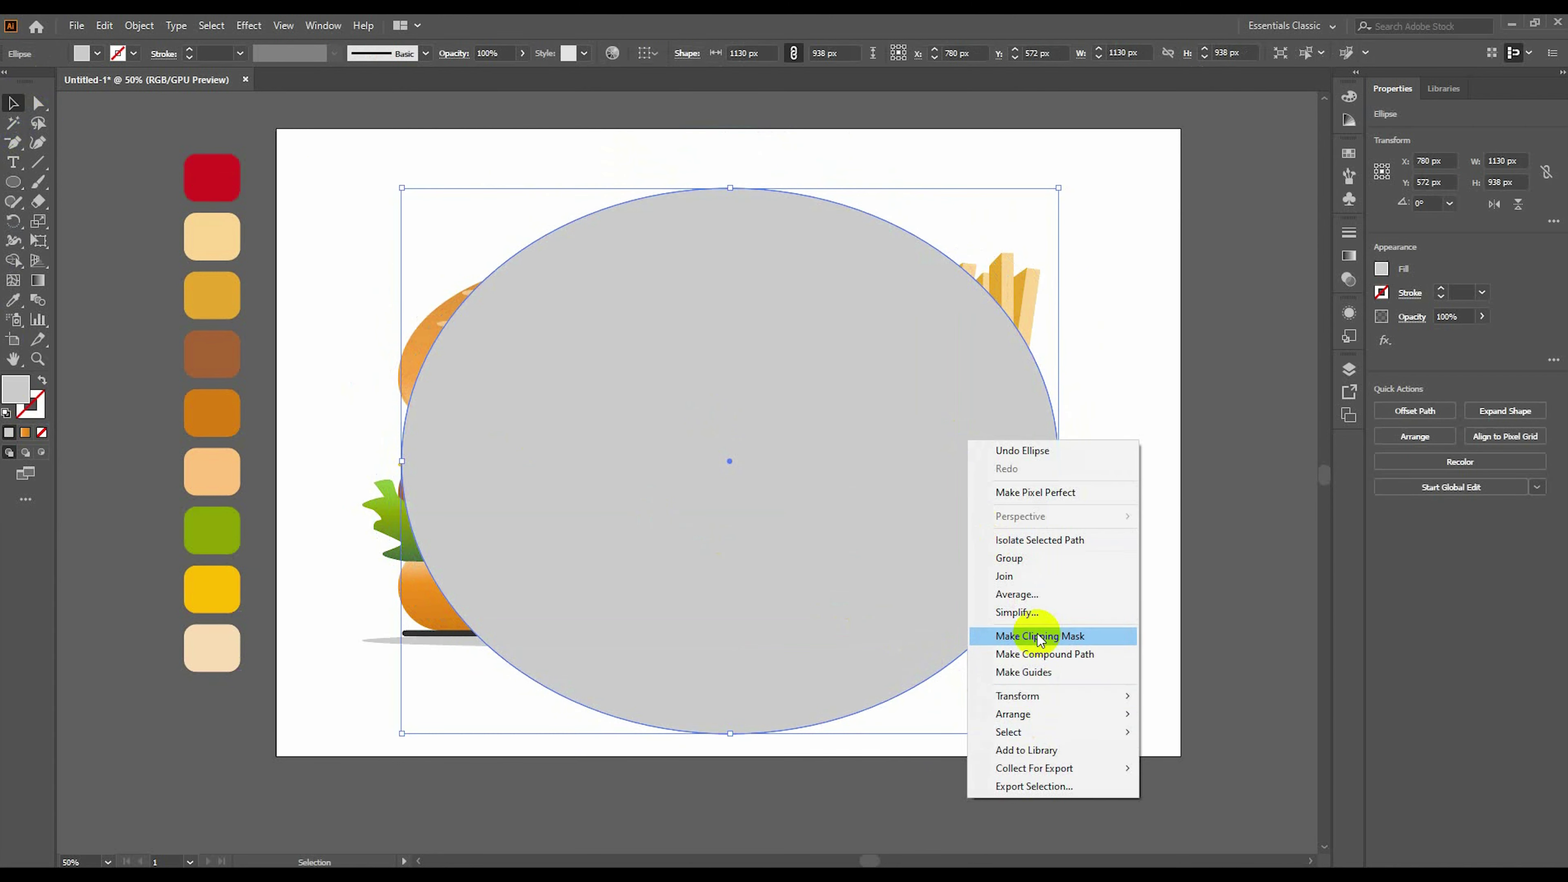
{"action": "left_click", "coordinate": [1161, 767]}
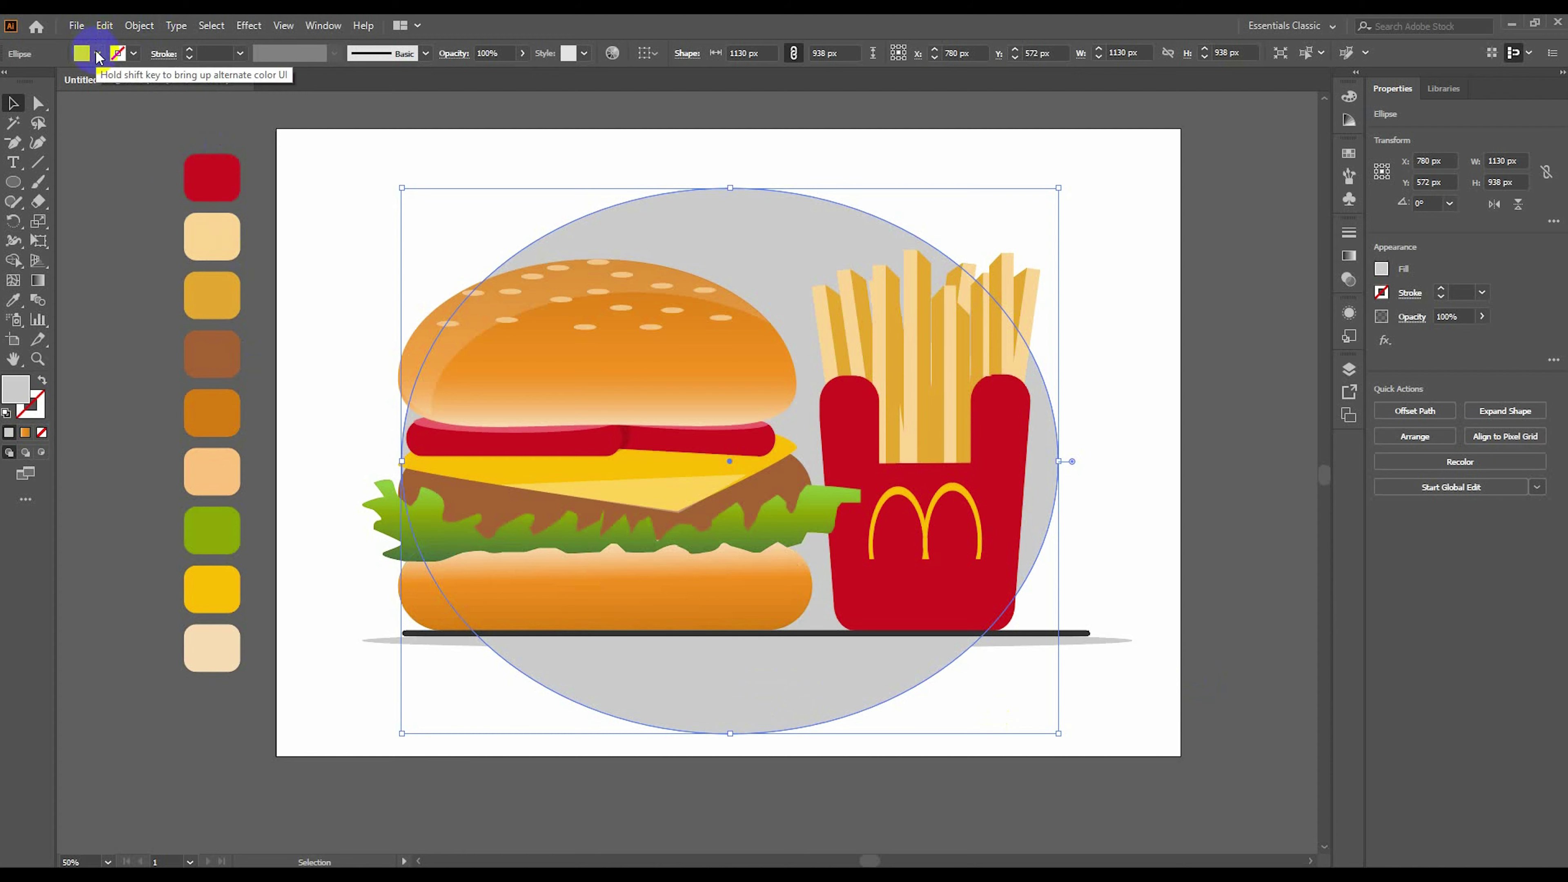
Draw a rectangle covering the whole artboard and send it behind everything.
{"action": "left_click", "coordinate": [12, 182]}
{"action": "left_click_drag", "start_coordinate": [277, 129], "coordinate": [1180, 754]}
{"action": "right_click", "coordinate": [431, 174]}
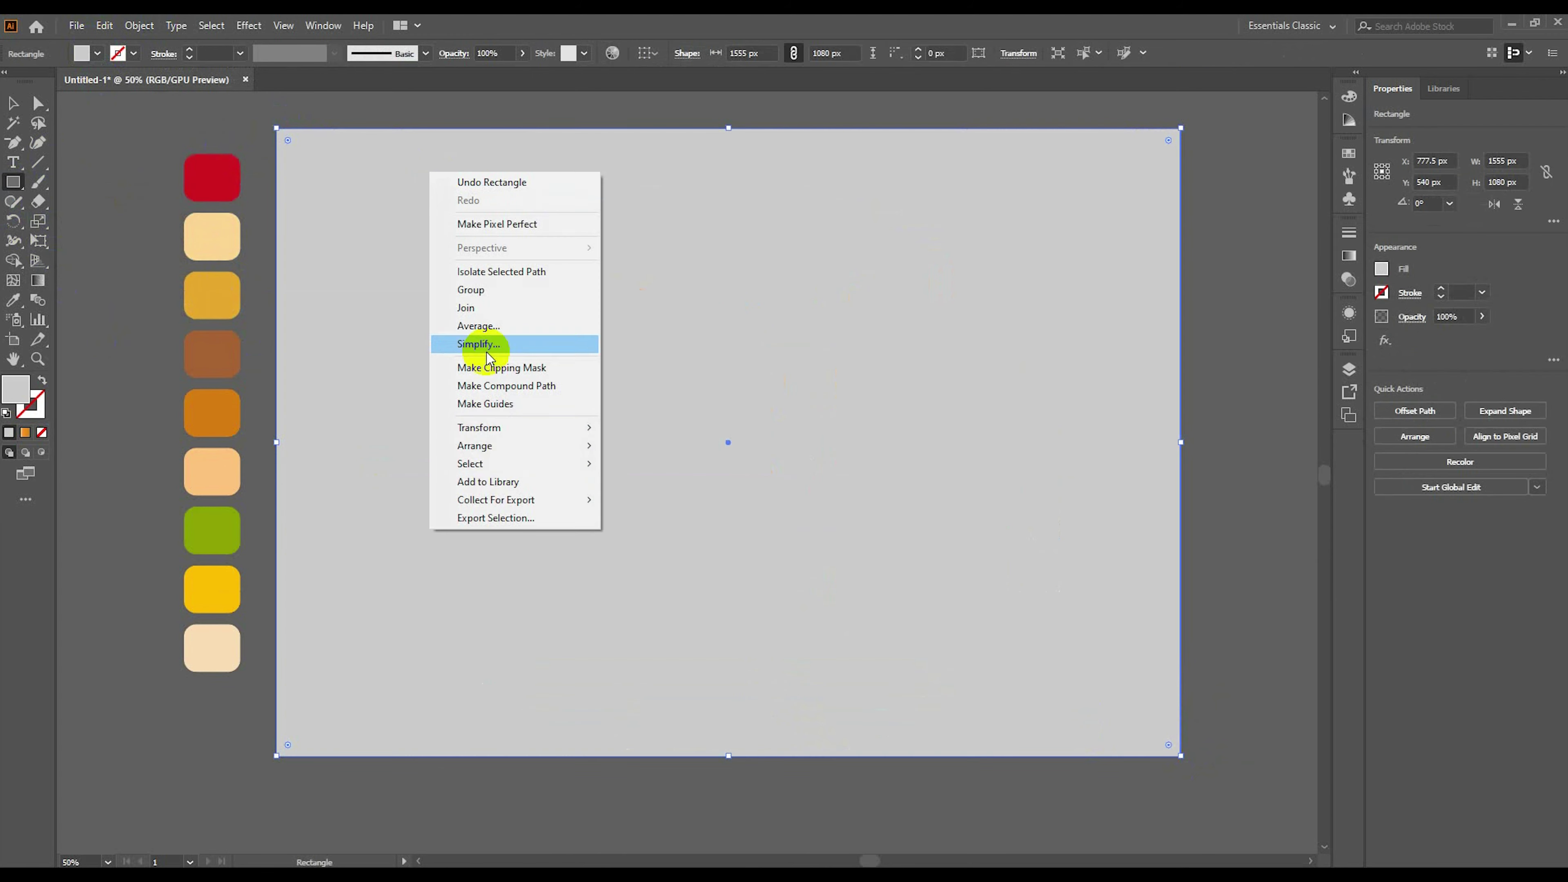
{"action": "key", "text": "ctrl+shift+bracketleft"}
{"action": "left_click", "coordinate": [1046, 472]}
{"action": "left_click", "coordinate": [734, 455]}
Fill the background rectangle with bright yellow.
{"action": "key", "text": "v"}
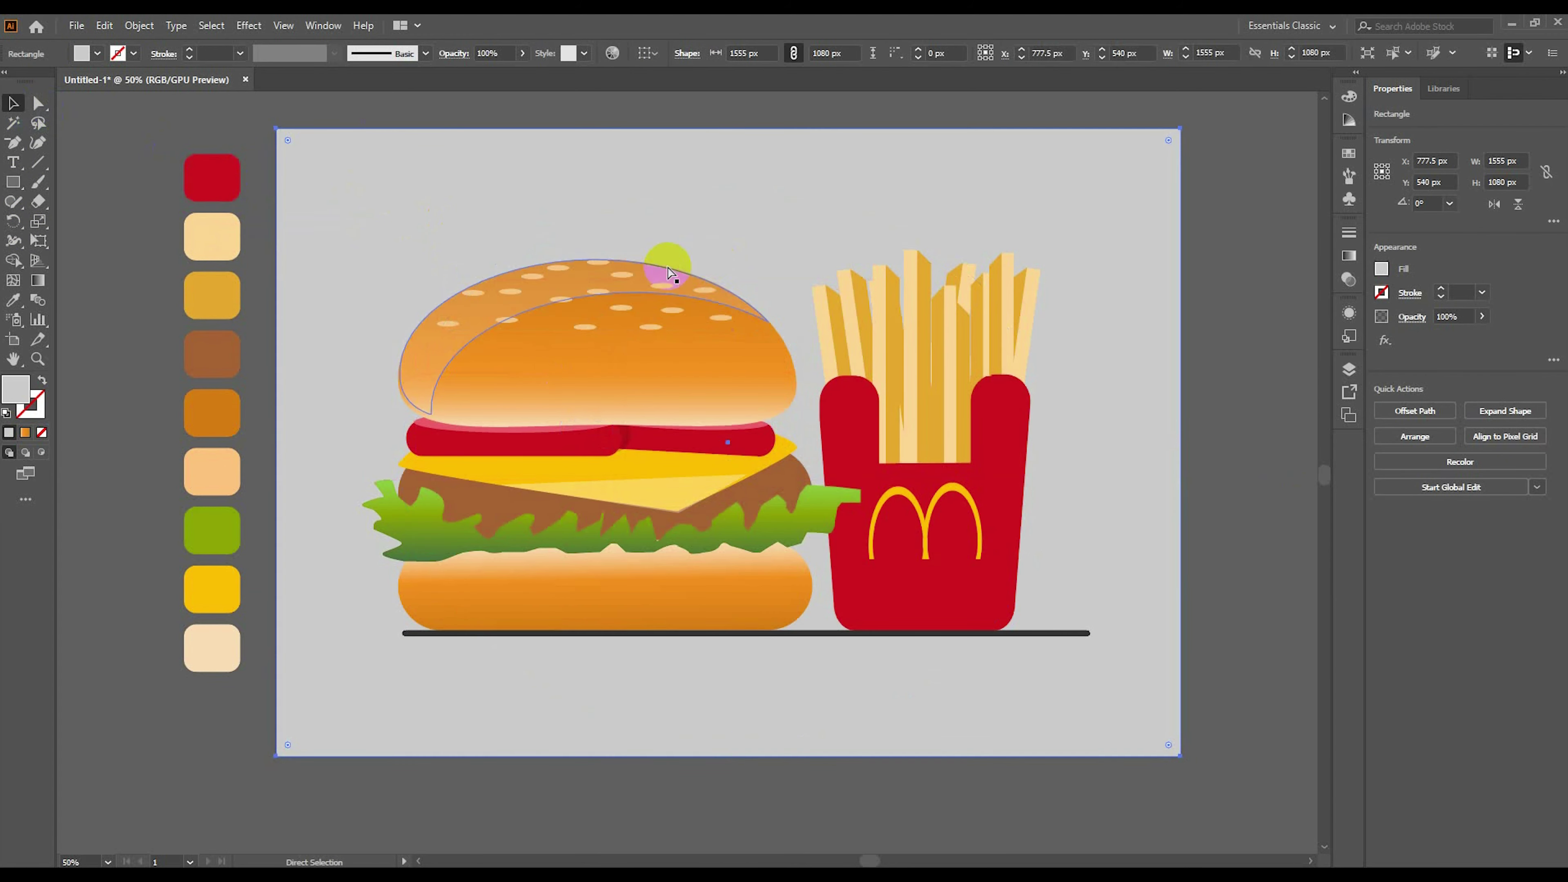
{"action": "left_click", "coordinate": [97, 54]}
{"action": "left_click", "coordinate": [22, 96]}
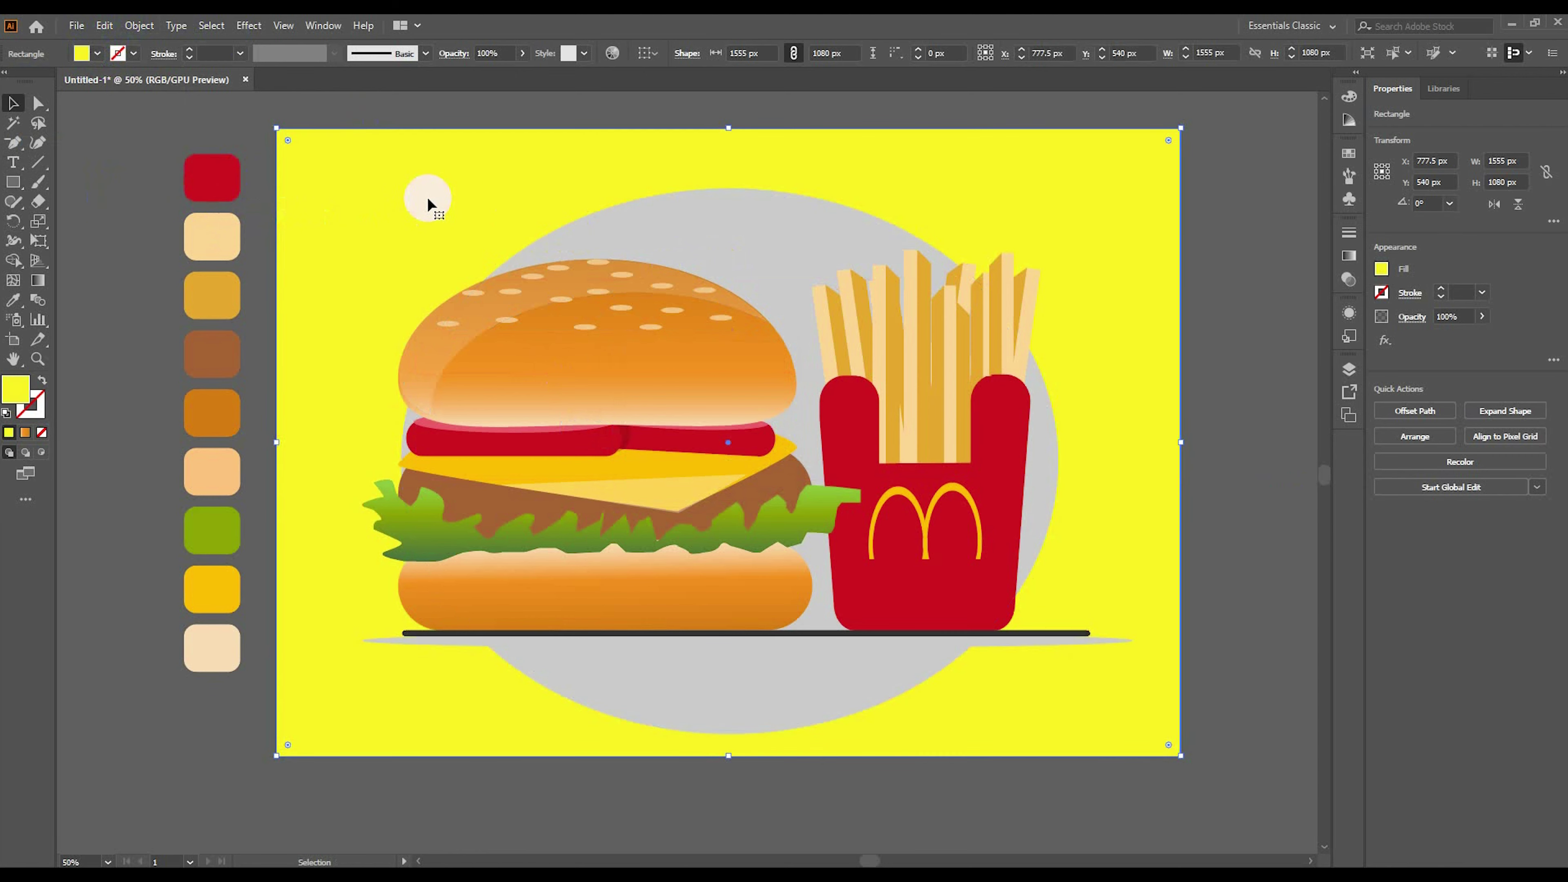
{"action": "double_click", "coordinate": [14, 389]}
{"action": "left_click", "coordinate": [109, 81]}
{"action": "left_click", "coordinate": [380, 80]}
Fill the large circle with pale yellow using the Color Picker.
{"action": "left_click", "coordinate": [1049, 457]}
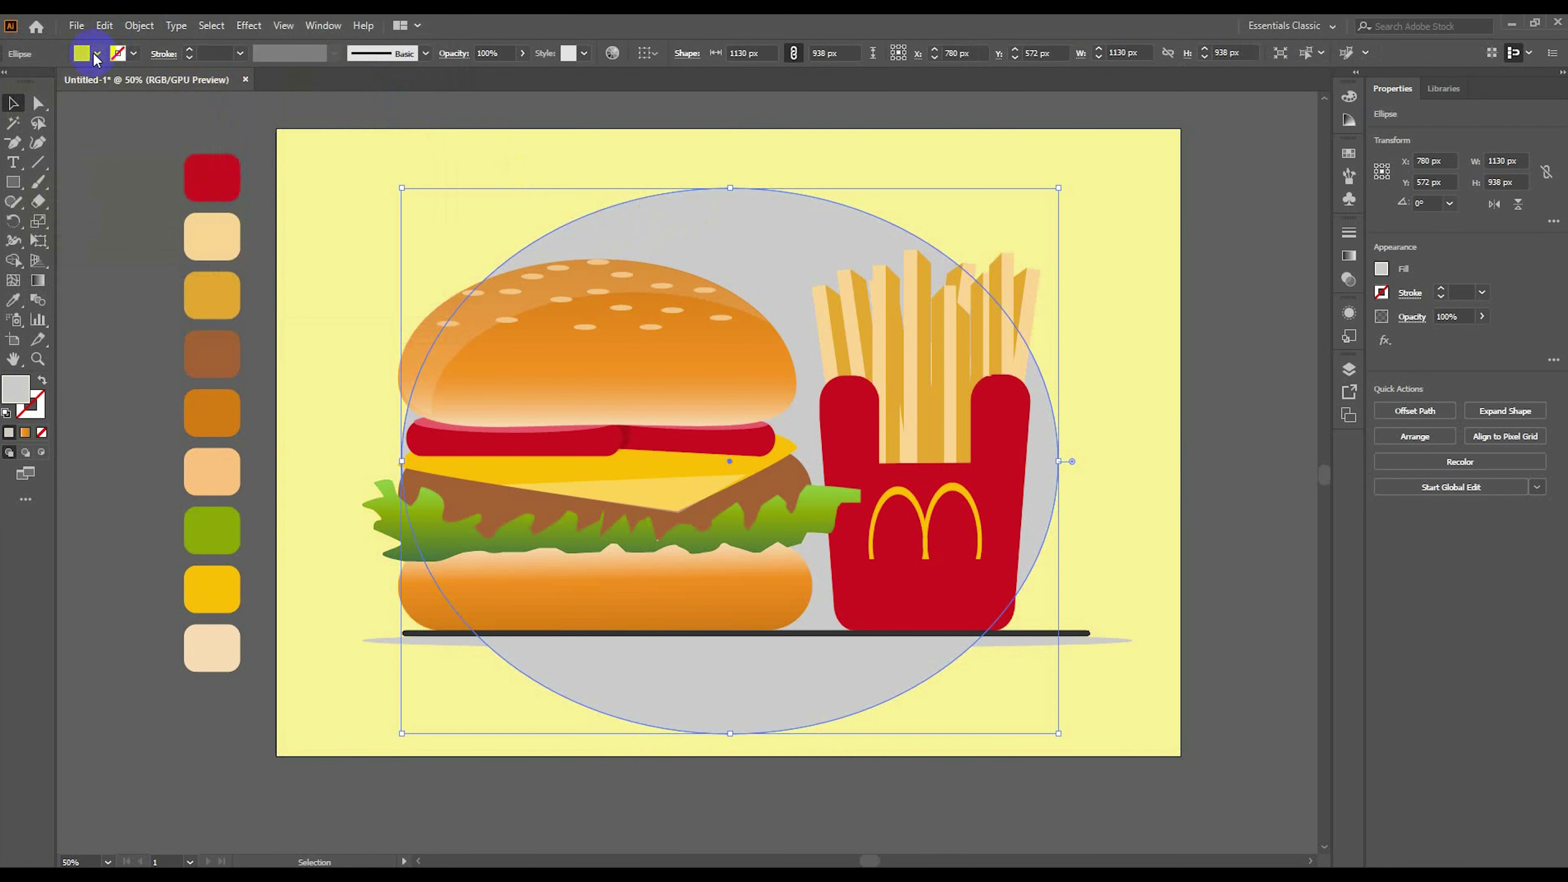
{"action": "left_click", "coordinate": [97, 53]}
{"action": "left_click", "coordinate": [22, 97]}
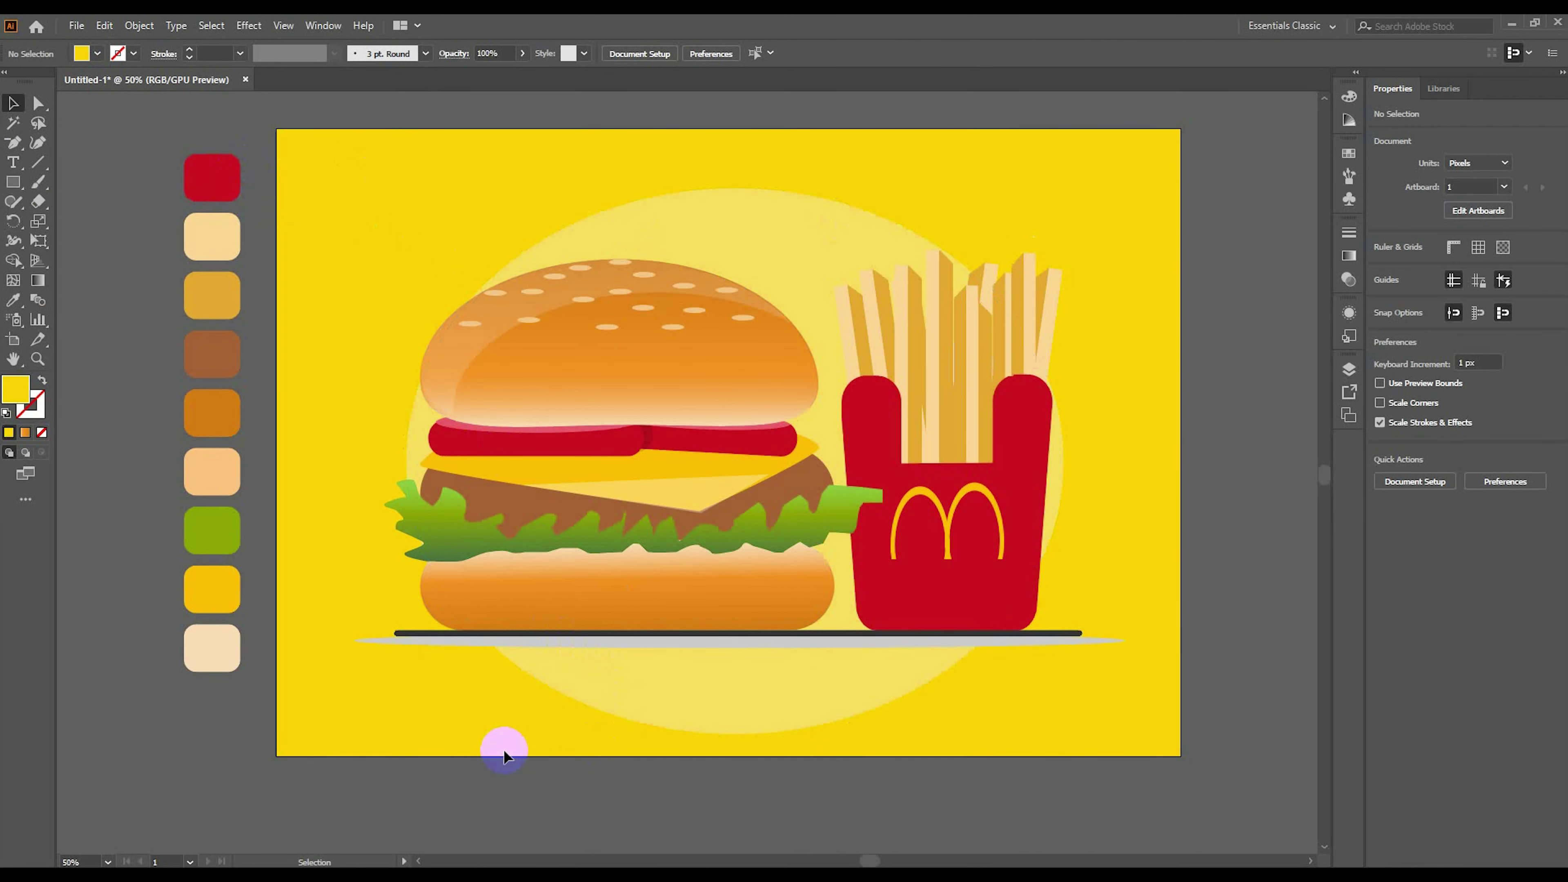
{"action": "left_click", "coordinate": [633, 715]}
{"action": "double_click", "coordinate": [14, 389]}
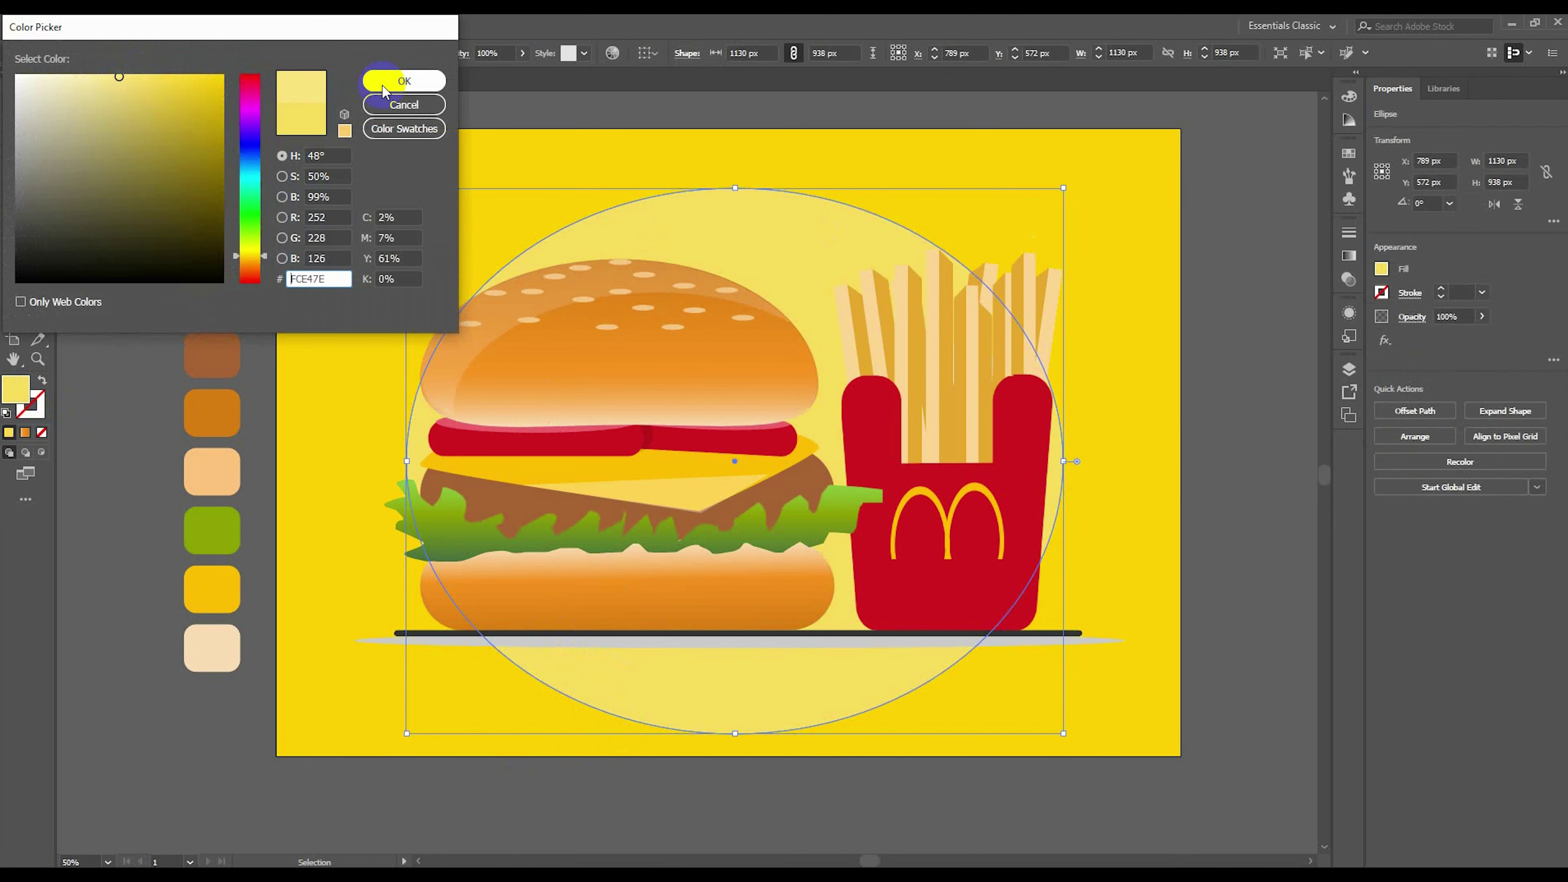
{"action": "left_click", "coordinate": [382, 82]}
{"action": "left_click", "coordinate": [1191, 264]}
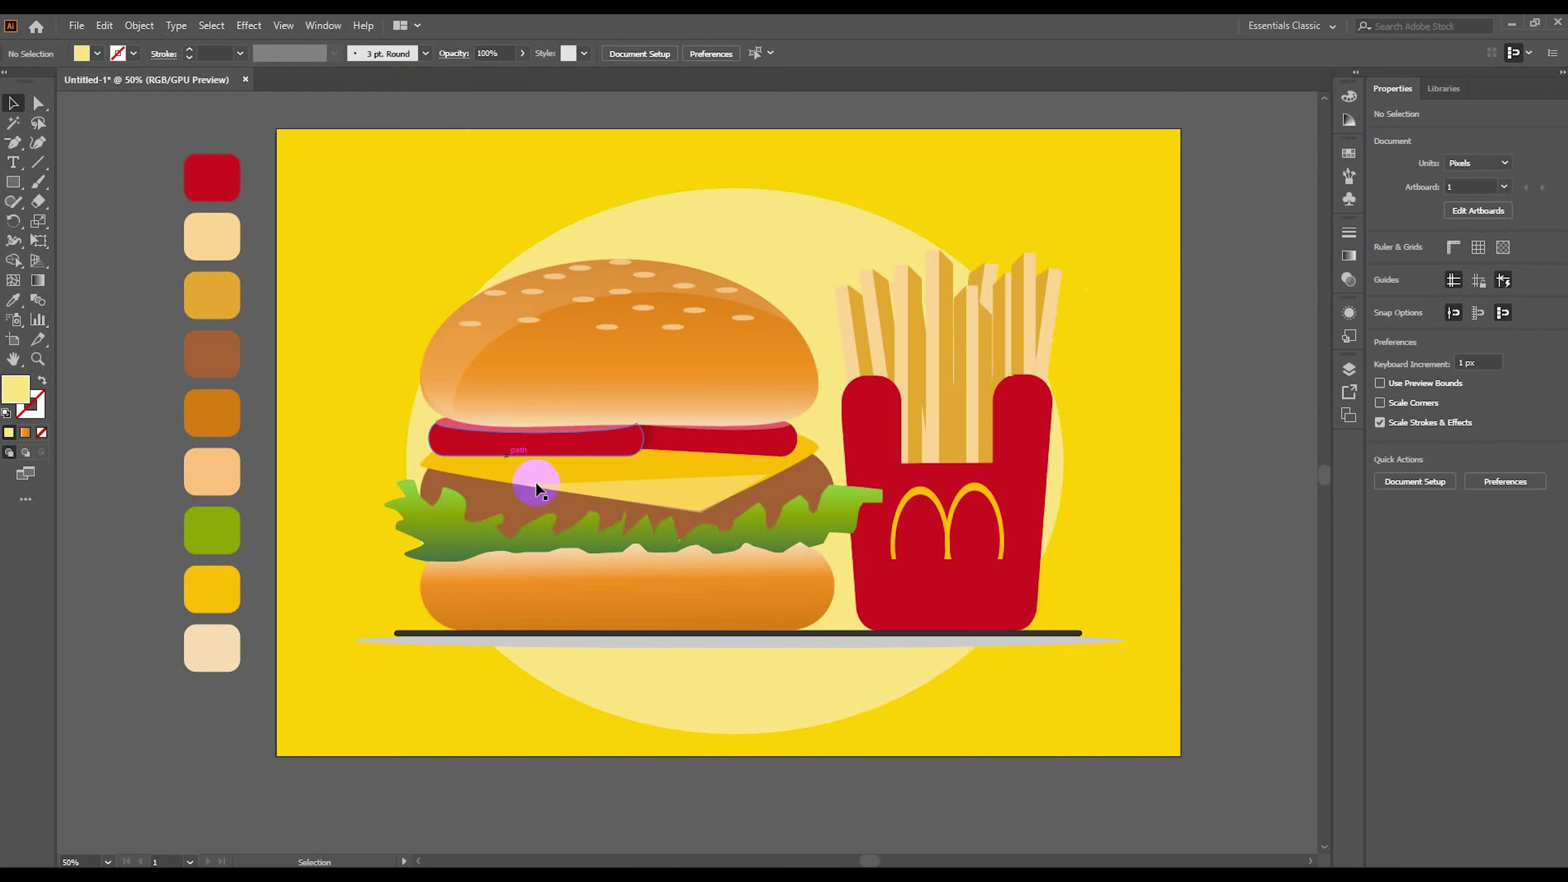